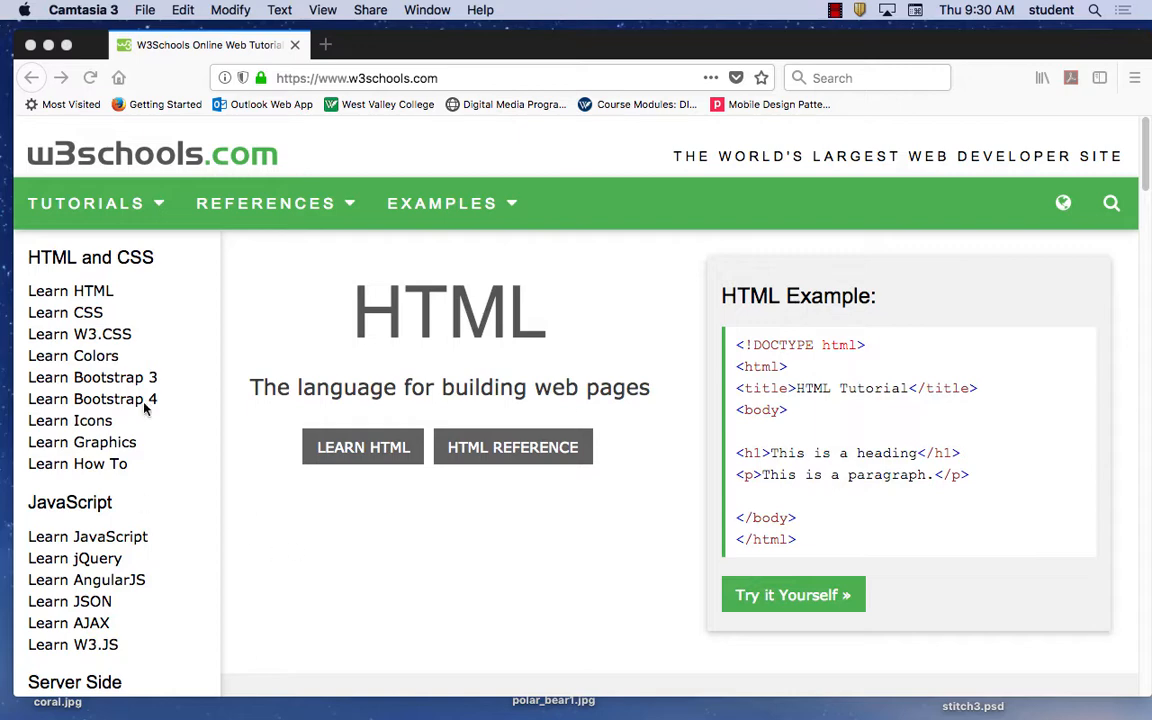
Step: Open the Learn Colors tutorial and review its color names example
{"action": "left_click", "coordinate": [83, 362]}
{"action": "left_click", "coordinate": [83, 360]}
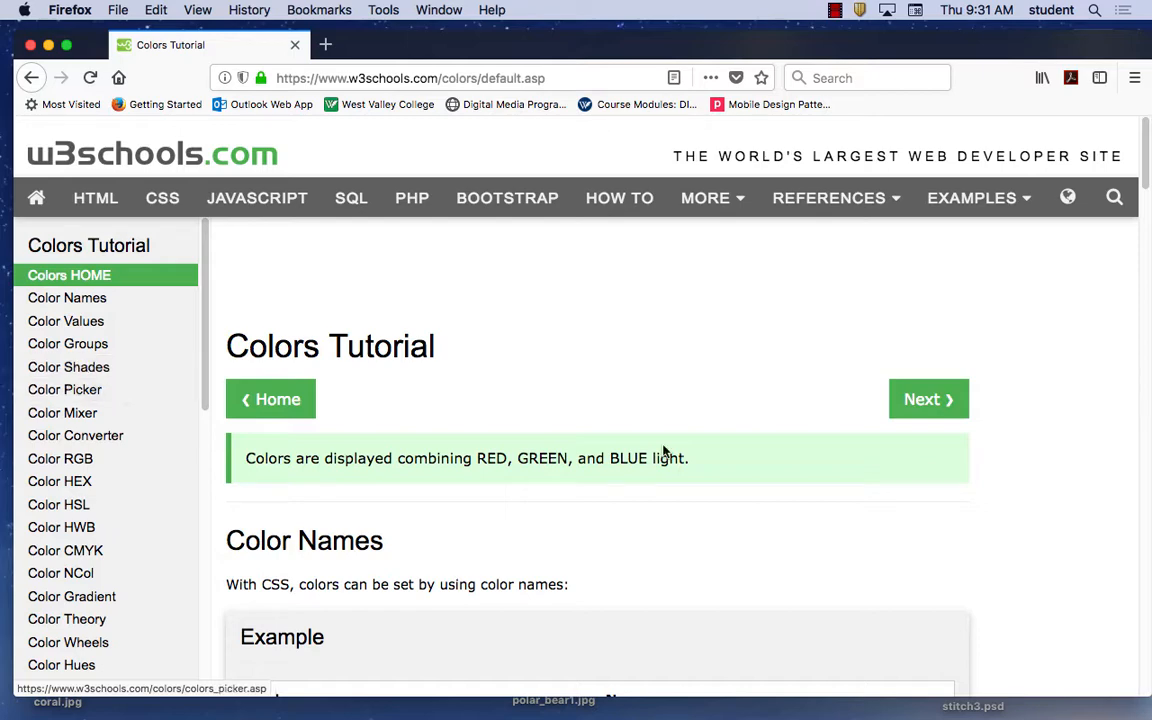
{"action": "scroll", "coordinate": [638, 449], "scroll_direction": "down", "scroll_amount": 5}
{"action": "scroll", "coordinate": [638, 449], "scroll_direction": "up", "scroll_amount": 3}
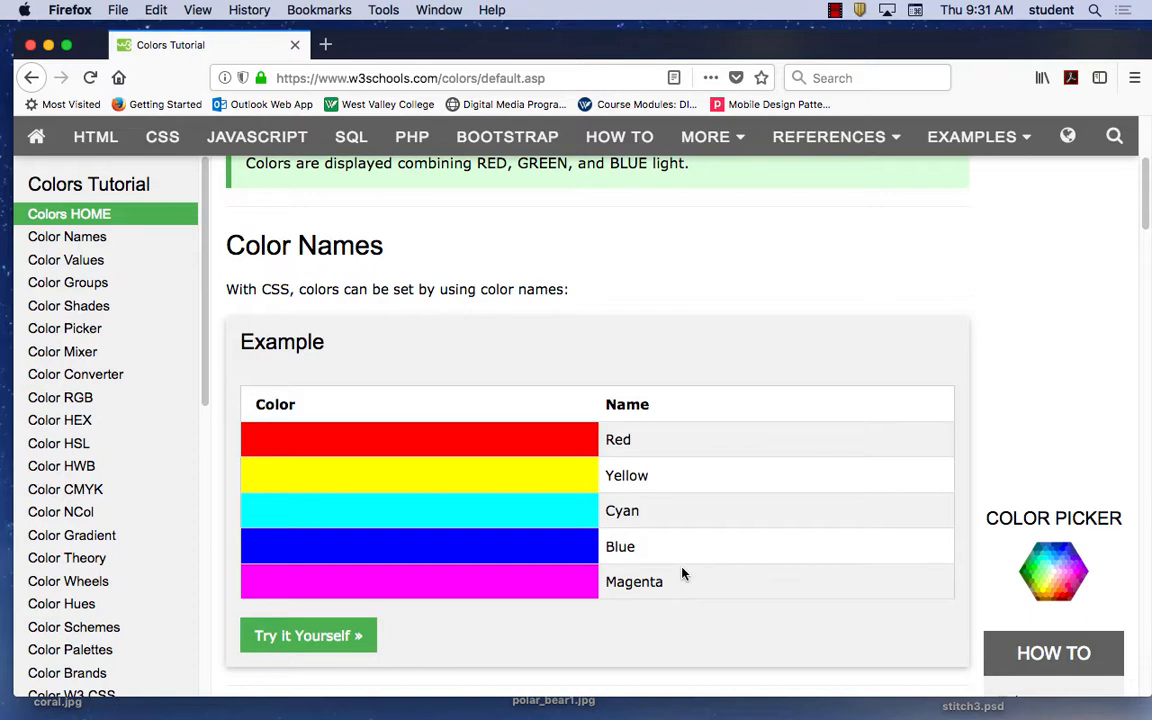
{"action": "scroll", "coordinate": [674, 580], "scroll_direction": "down", "scroll_amount": 5}
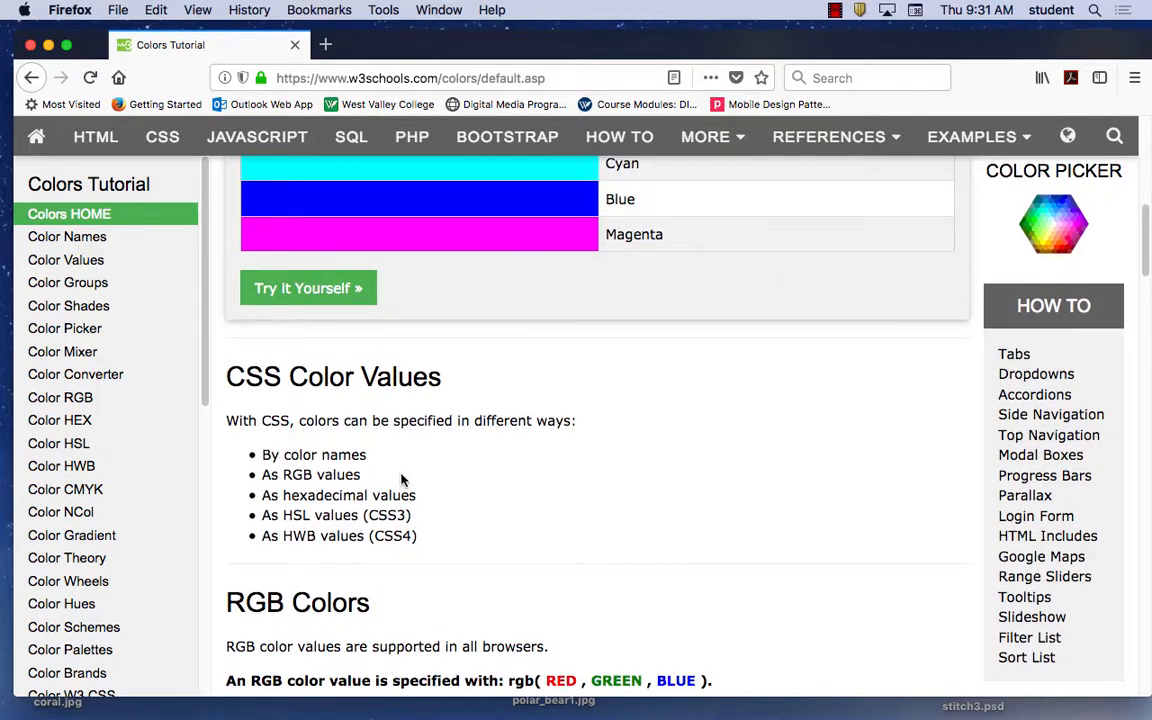
Step: Highlight each way of specifying CSS colors in turn: color names, RGB, hexadecimal, HSL and HWB values
{"action": "left_click_drag", "start_coordinate": [395, 454], "coordinate": [262, 455]}
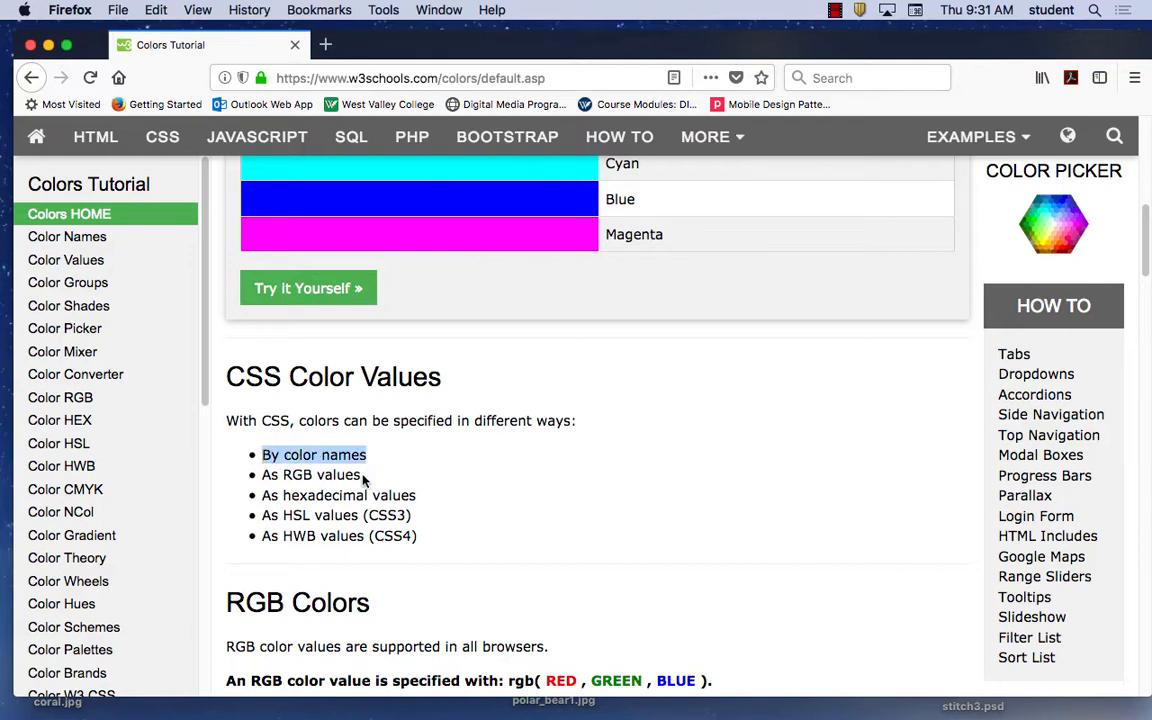
{"action": "left_click_drag", "start_coordinate": [362, 475], "coordinate": [258, 481]}
{"action": "left_click_drag", "start_coordinate": [420, 497], "coordinate": [263, 495]}
{"action": "left_click_drag", "start_coordinate": [414, 515], "coordinate": [263, 516]}
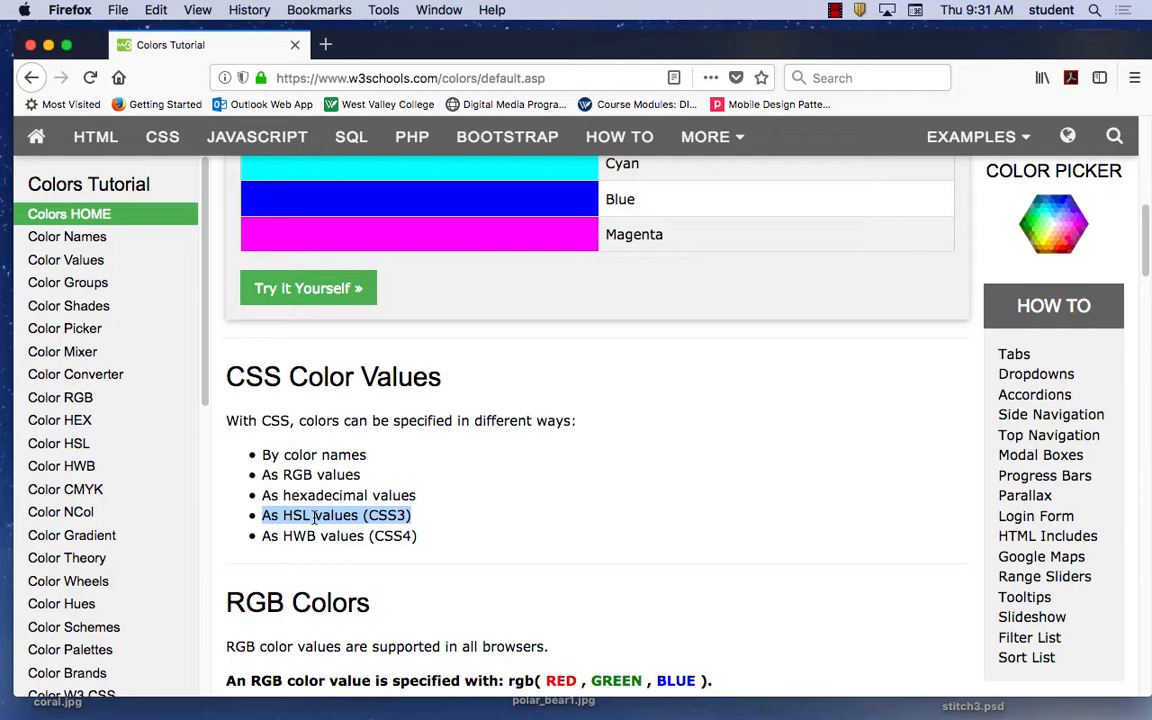
{"action": "left_click", "coordinate": [427, 540]}
{"action": "left_click_drag", "start_coordinate": [427, 540], "coordinate": [261, 536]}
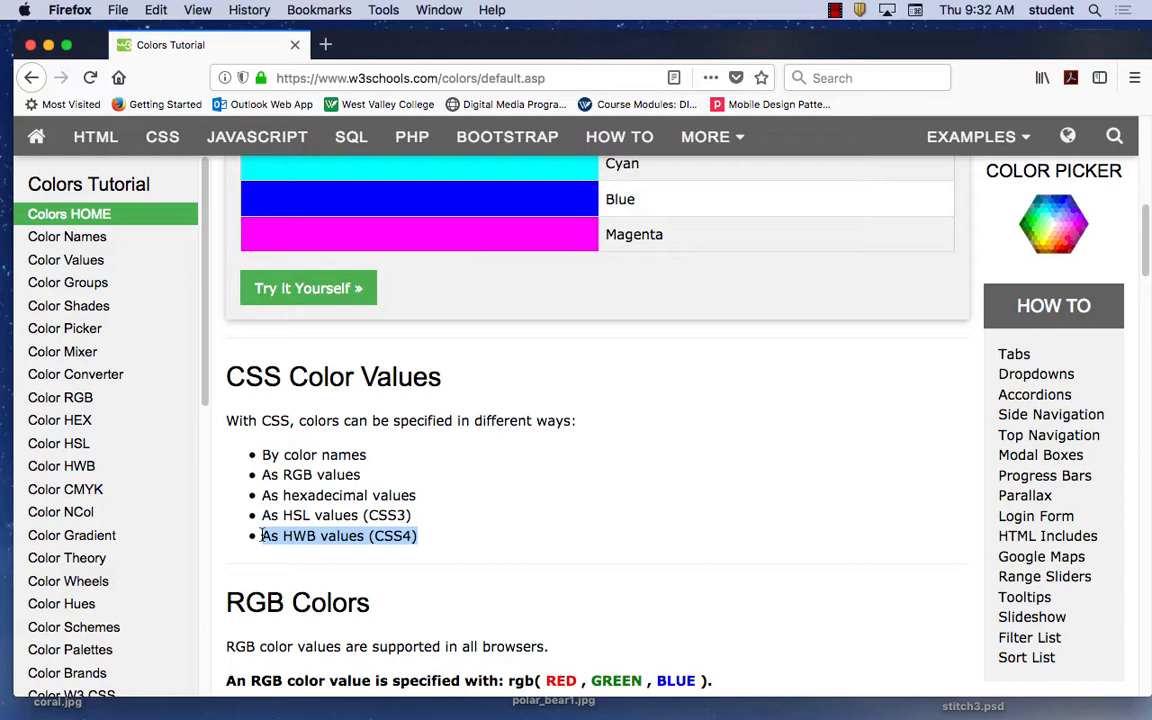
Step: Examine the RGB Colors examples, highlighting the red parameter of rgb(255,0,0), and the shades of gray table
{"action": "scroll", "coordinate": [458, 581], "scroll_direction": "down", "scroll_amount": 5}
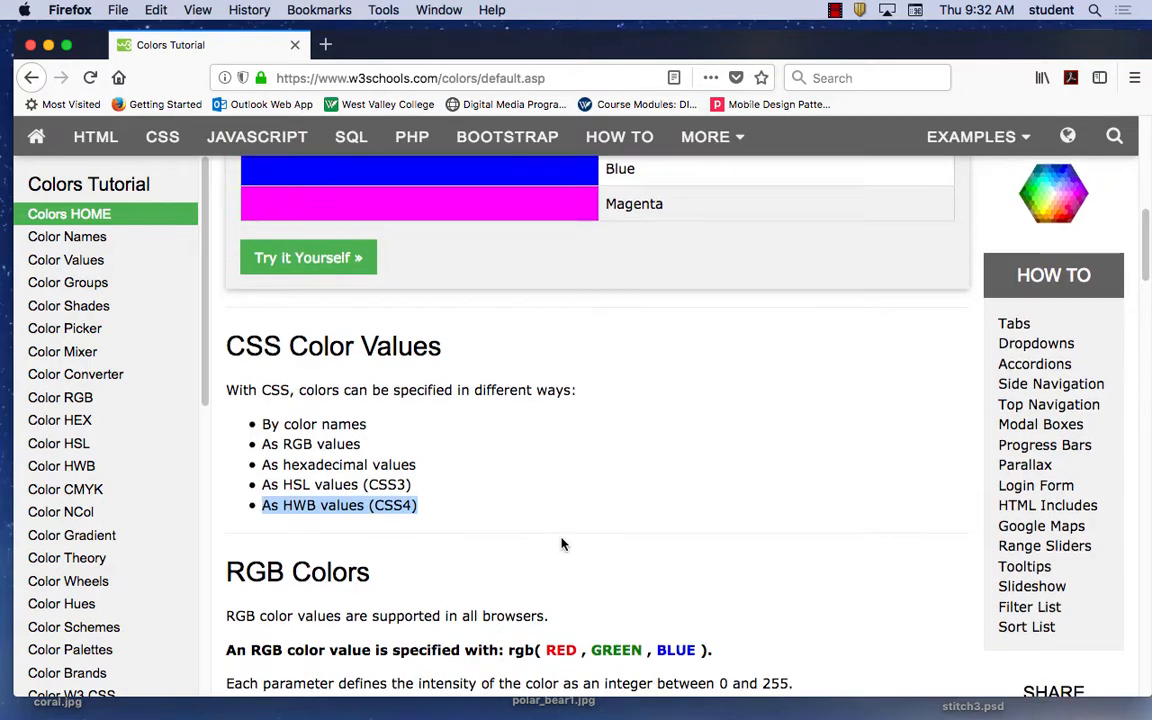
{"action": "scroll", "coordinate": [561, 543], "scroll_direction": "down", "scroll_amount": 5}
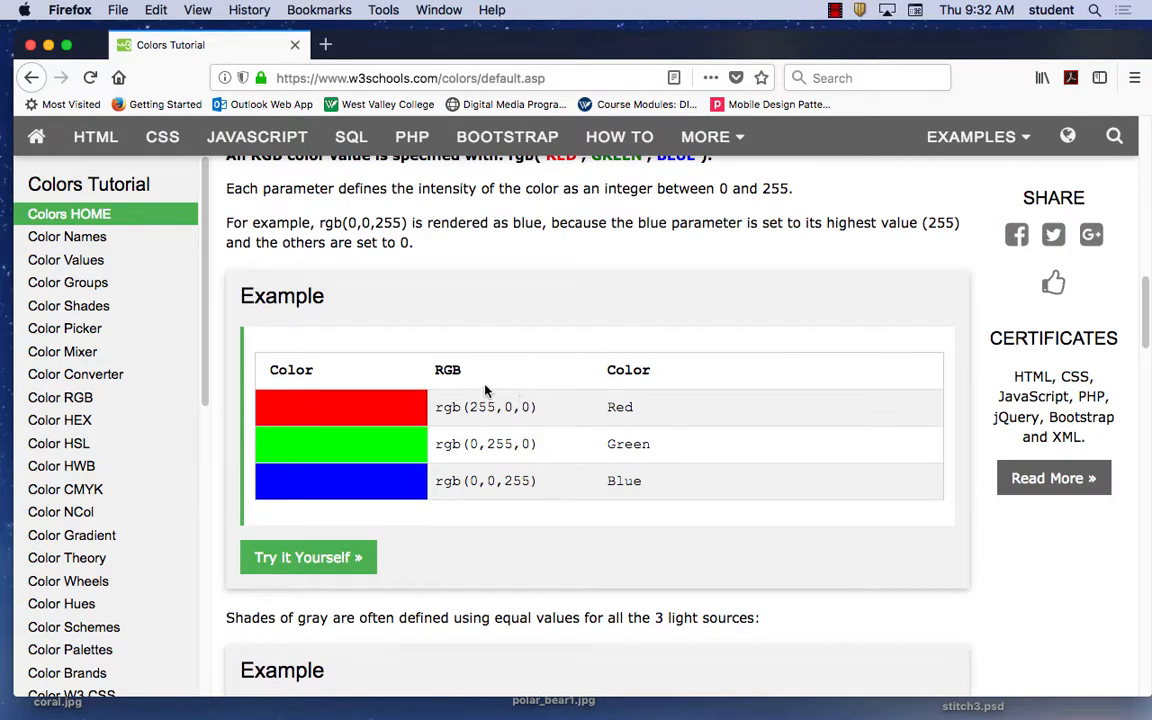
{"action": "left_click_drag", "start_coordinate": [497, 407], "coordinate": [470, 407]}
{"action": "scroll", "coordinate": [563, 522], "scroll_direction": "down", "scroll_amount": 5}
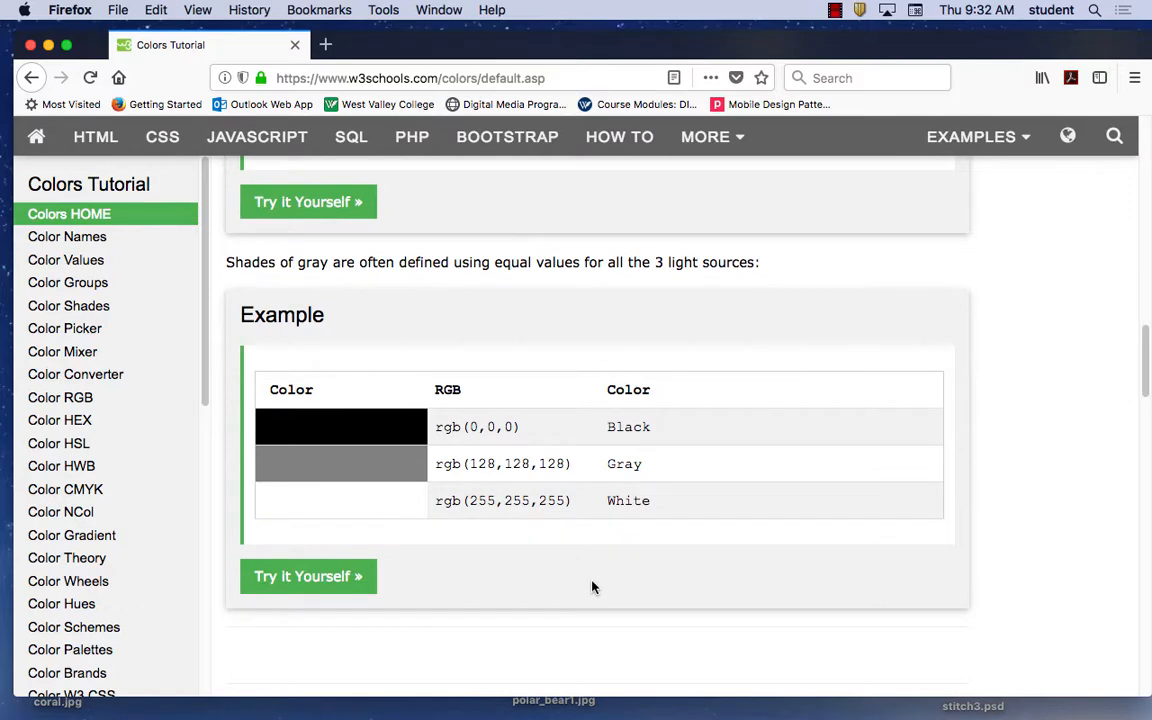
{"action": "scroll", "coordinate": [566, 531], "scroll_direction": "down", "scroll_amount": 1}
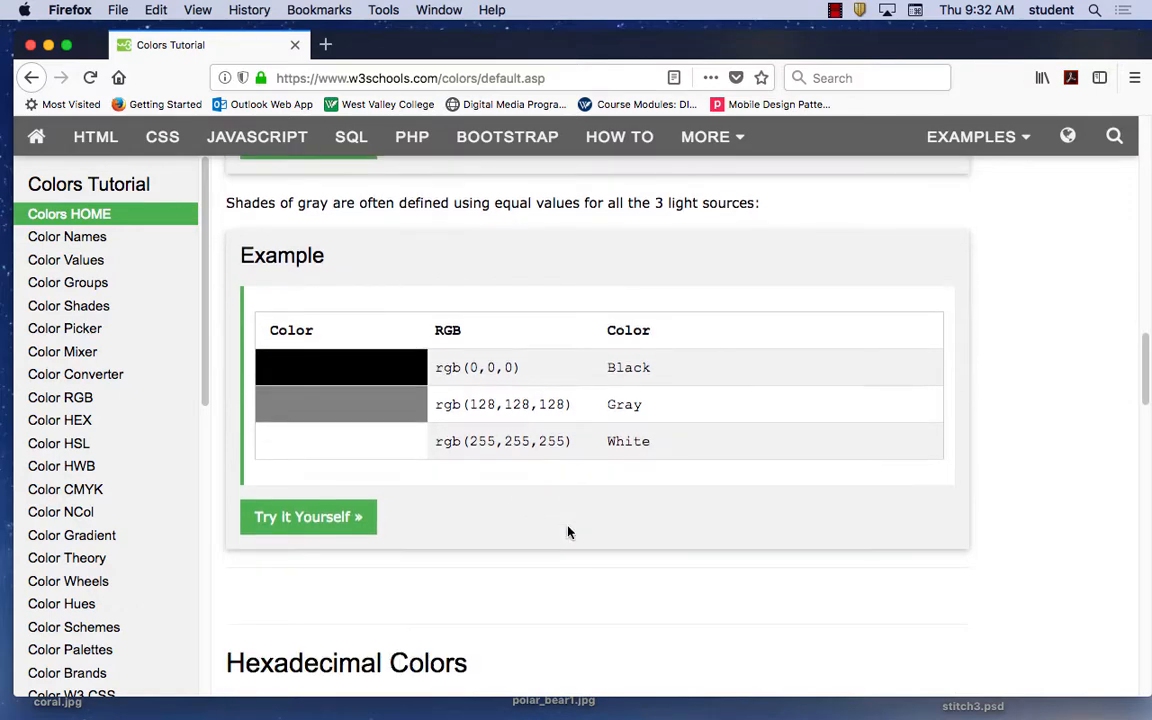
Step: Review the hexadecimal color examples and the standard color names table, and return to the start of the Colors tutorial
{"action": "scroll", "coordinate": [567, 533], "scroll_direction": "up", "scroll_amount": 6}
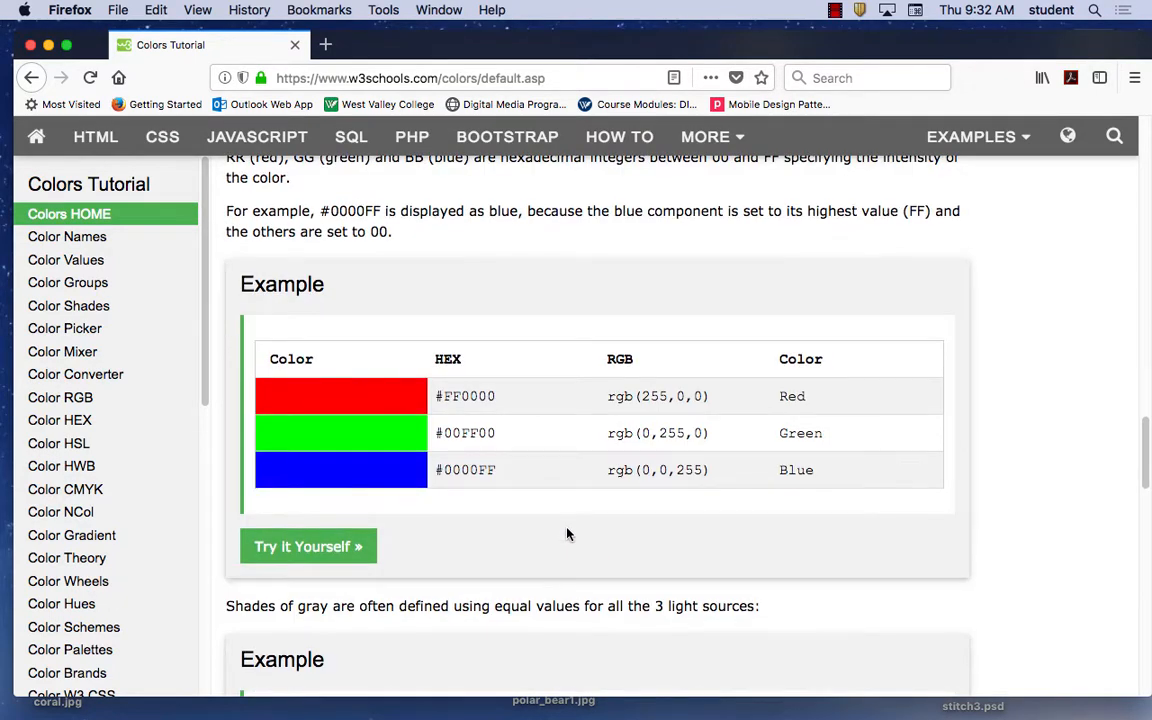
{"action": "scroll", "coordinate": [566, 534], "scroll_direction": "down", "scroll_amount": 6}
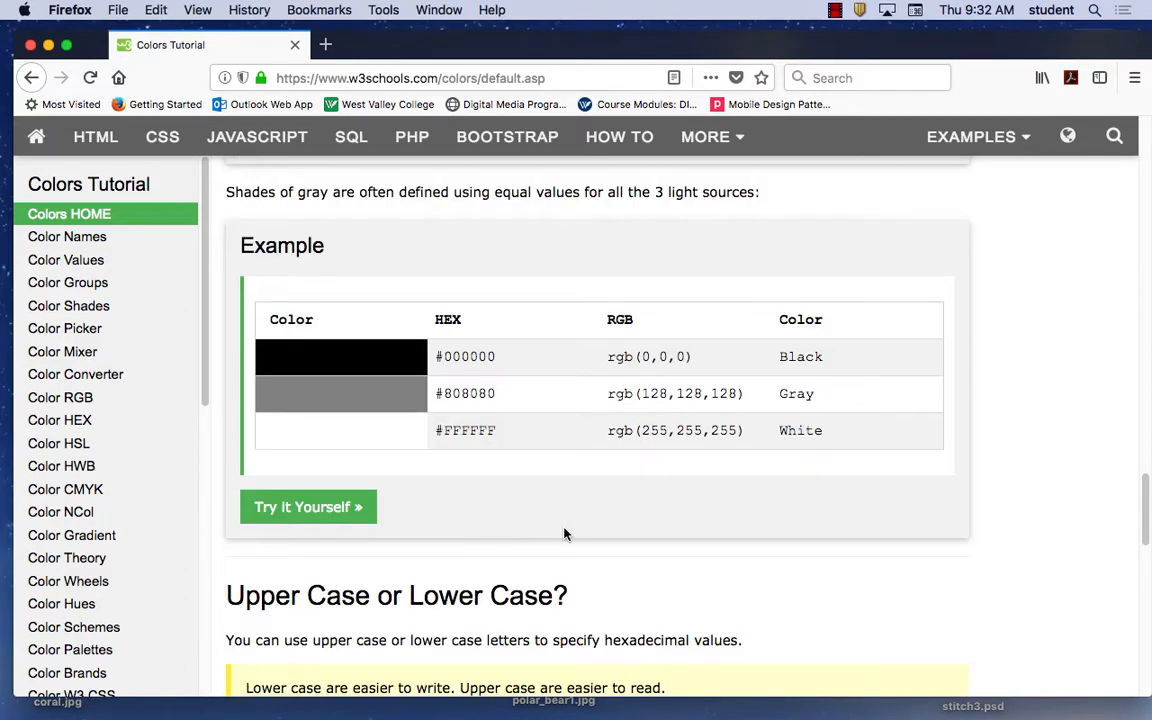
{"action": "scroll", "coordinate": [564, 534], "scroll_direction": "down", "scroll_amount": 8}
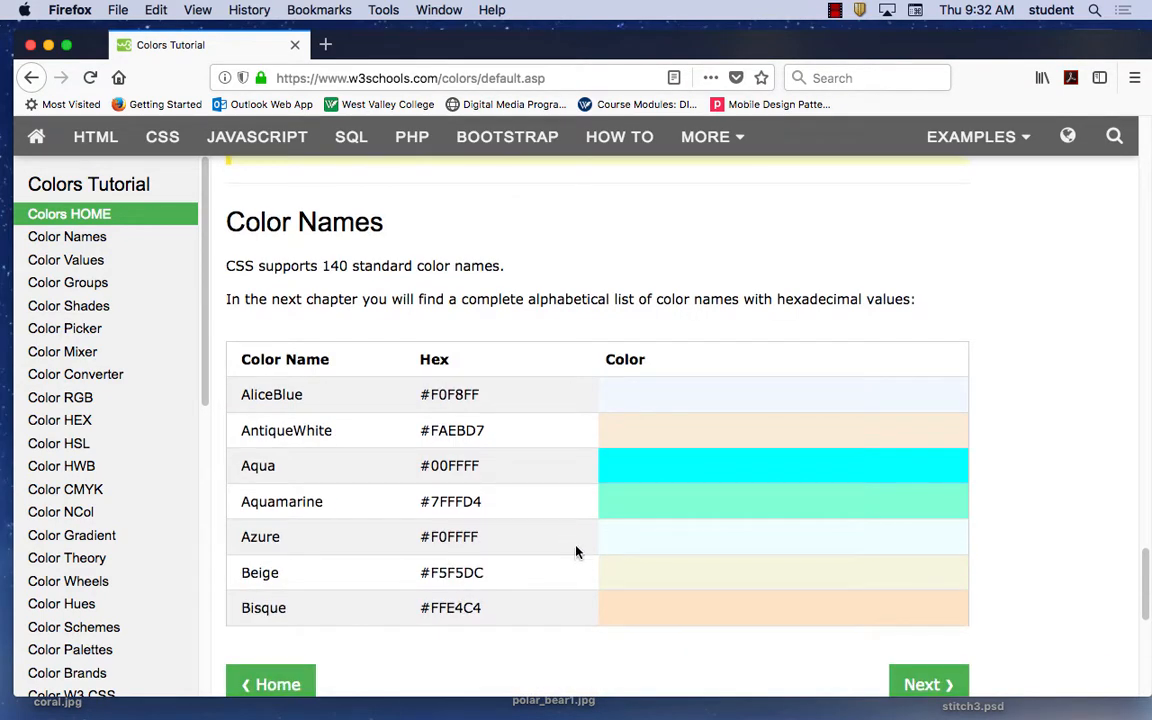
{"action": "scroll", "coordinate": [576, 552], "scroll_direction": "down", "scroll_amount": 5}
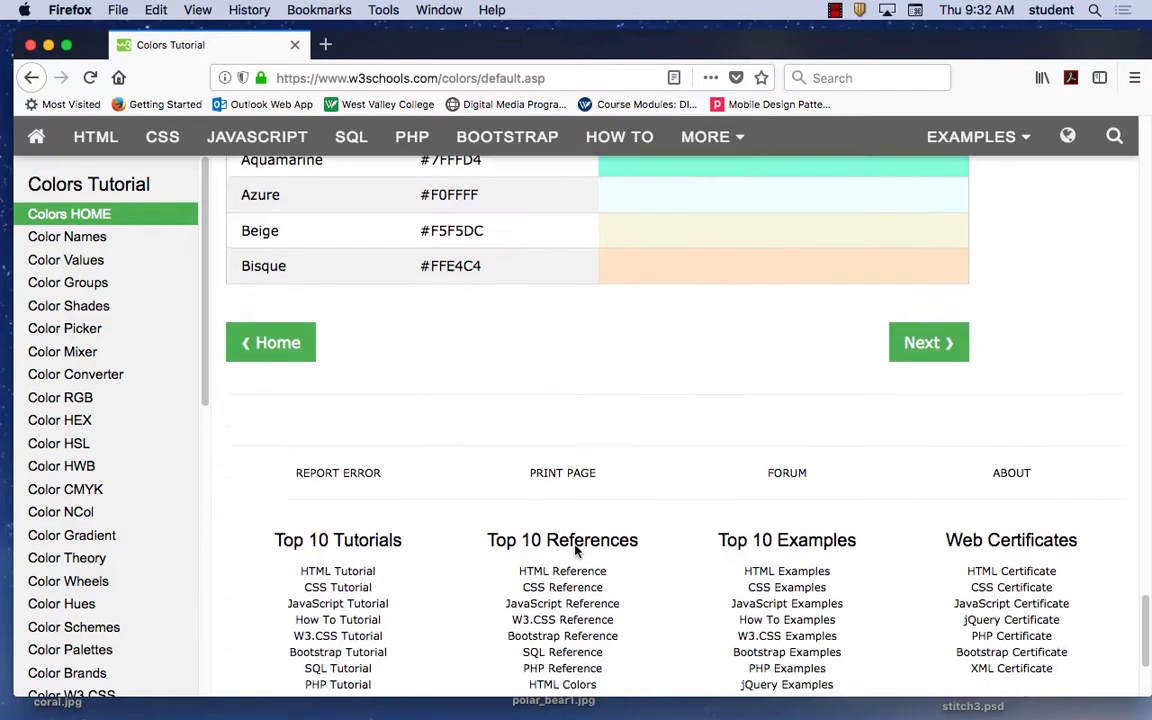
{"action": "scroll", "coordinate": [576, 552], "scroll_direction": "down", "scroll_amount": 2}
{"action": "scroll", "coordinate": [330, 550], "scroll_direction": "up", "scroll_amount": 20}
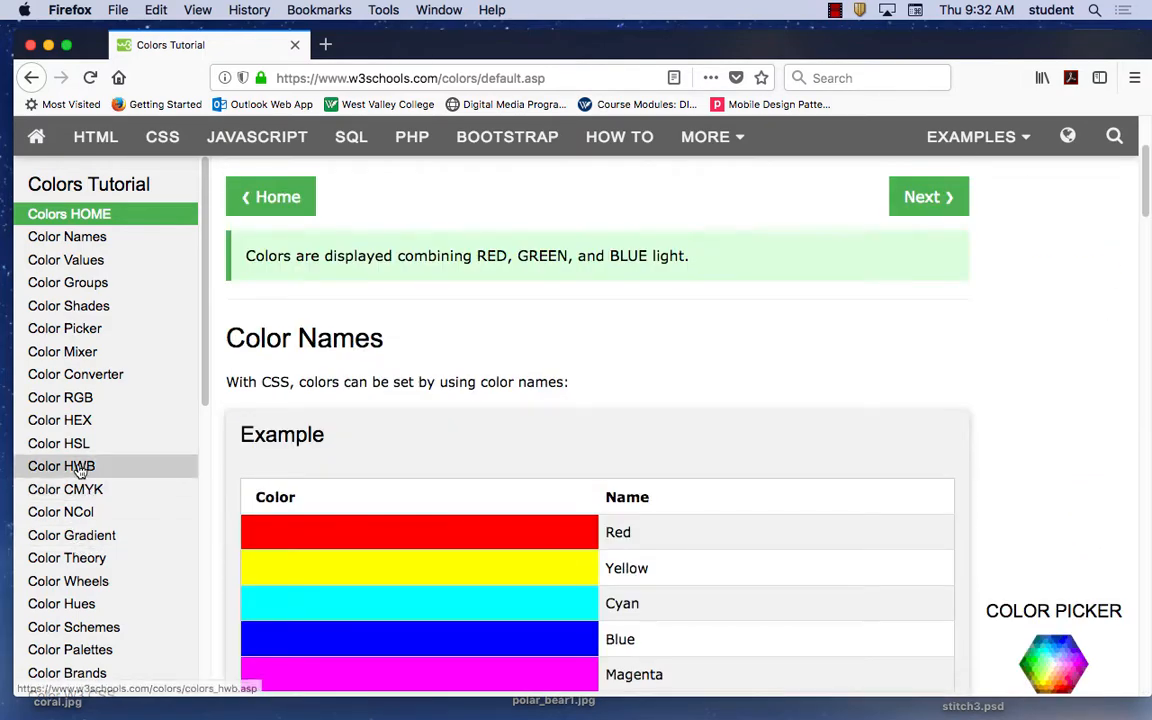
Step: Open the Color HSL page and highlight the lightness value in the HSL Calculator's color code
{"action": "left_click", "coordinate": [80, 446]}
{"action": "scroll", "coordinate": [698, 556], "scroll_direction": "down", "scroll_amount": 2}
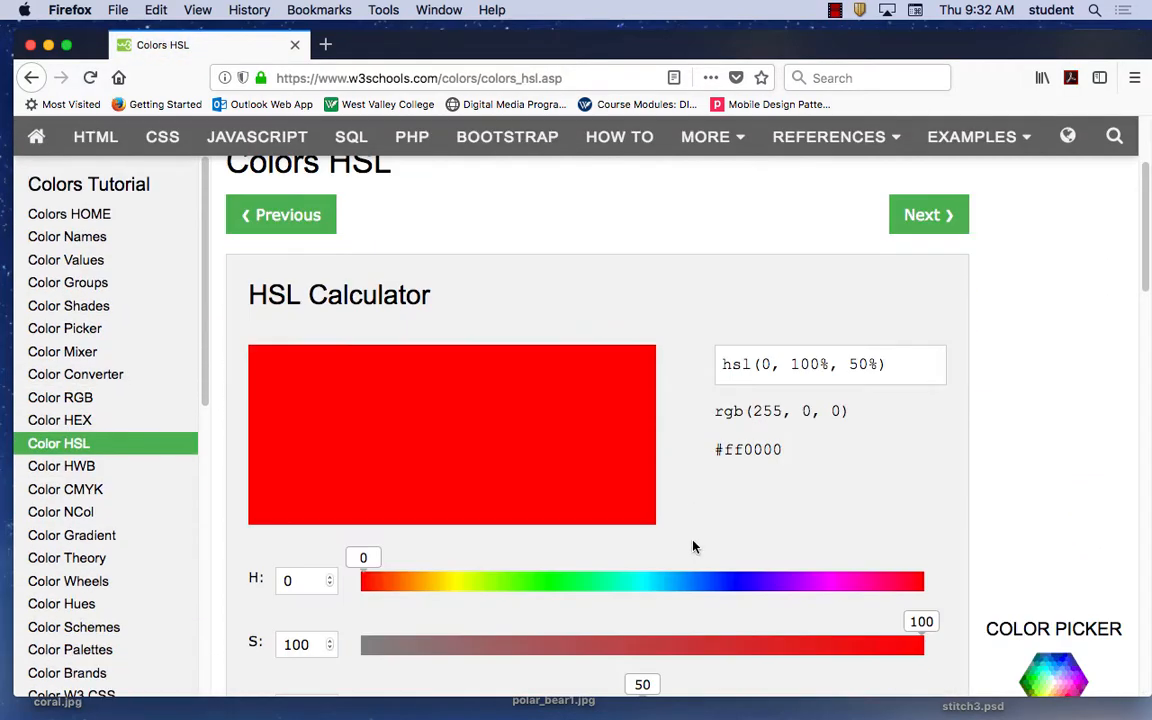
{"action": "scroll", "coordinate": [820, 540], "scroll_direction": "down", "scroll_amount": 2}
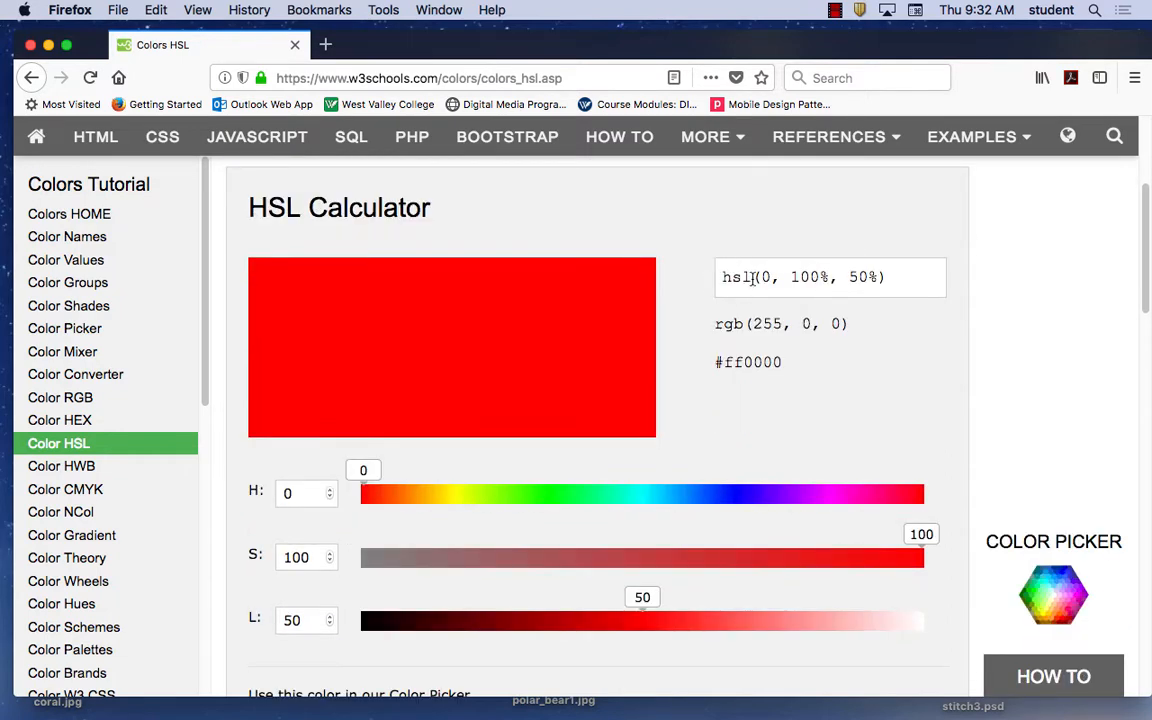
{"action": "left_click_drag", "start_coordinate": [879, 278], "coordinate": [845, 280]}
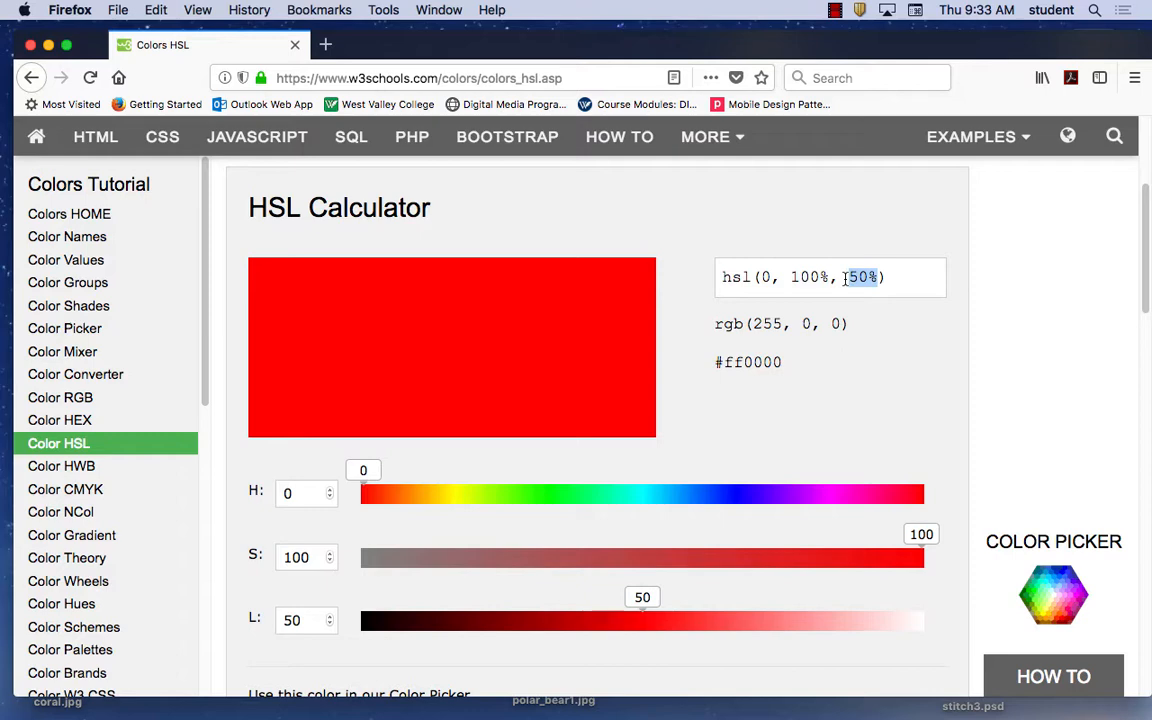
Step: Read the HSL page's explanations of hue, saturation and lightness and its CSS style example
{"action": "scroll", "coordinate": [795, 373], "scroll_direction": "down", "scroll_amount": 5}
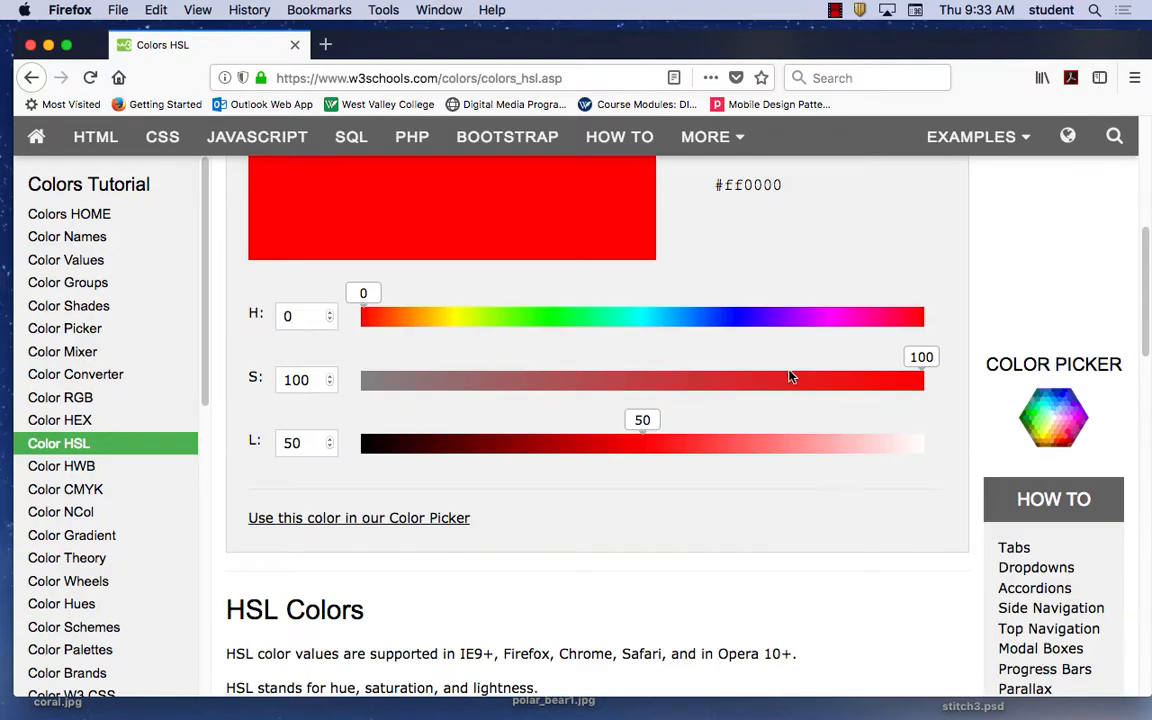
{"action": "scroll", "coordinate": [790, 374], "scroll_direction": "down", "scroll_amount": 7}
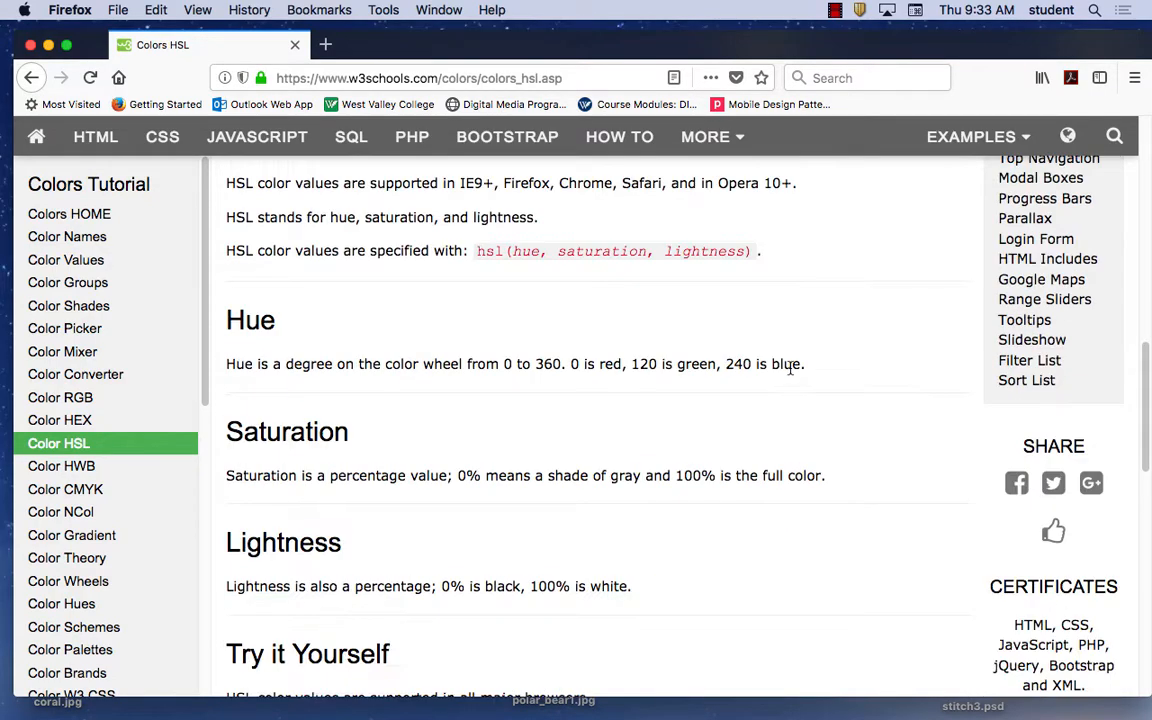
{"action": "scroll", "coordinate": [790, 374], "scroll_direction": "down", "scroll_amount": 5}
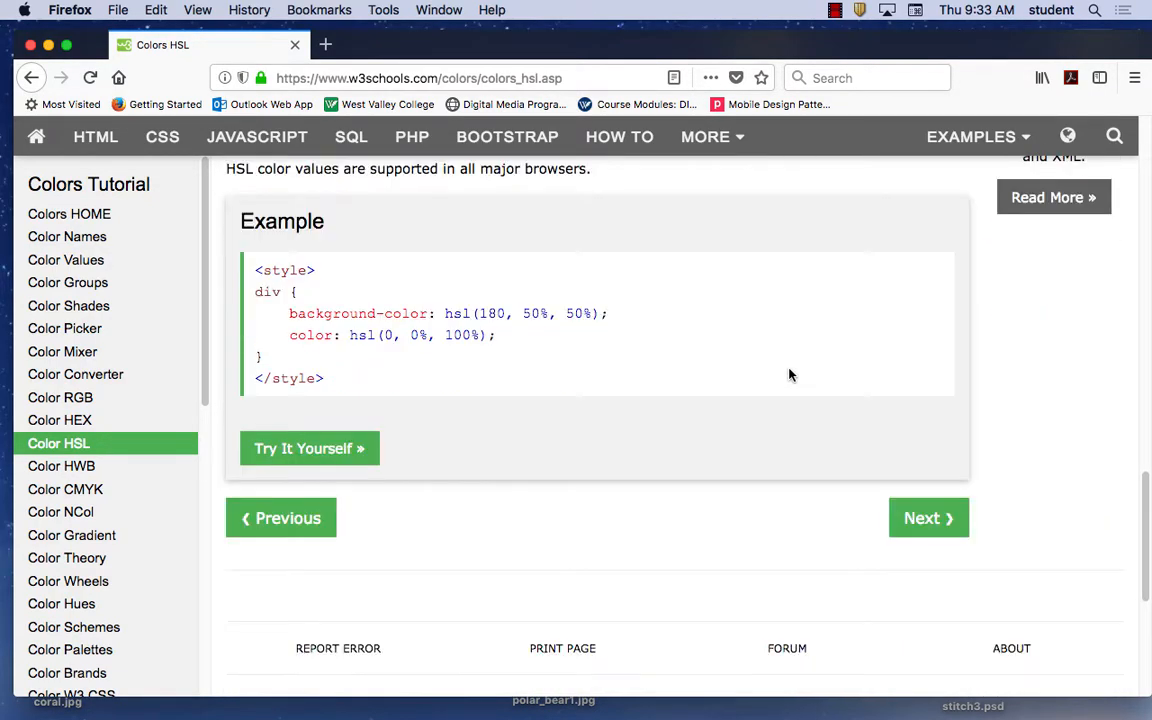
{"action": "scroll", "coordinate": [789, 374], "scroll_direction": "down", "scroll_amount": 3}
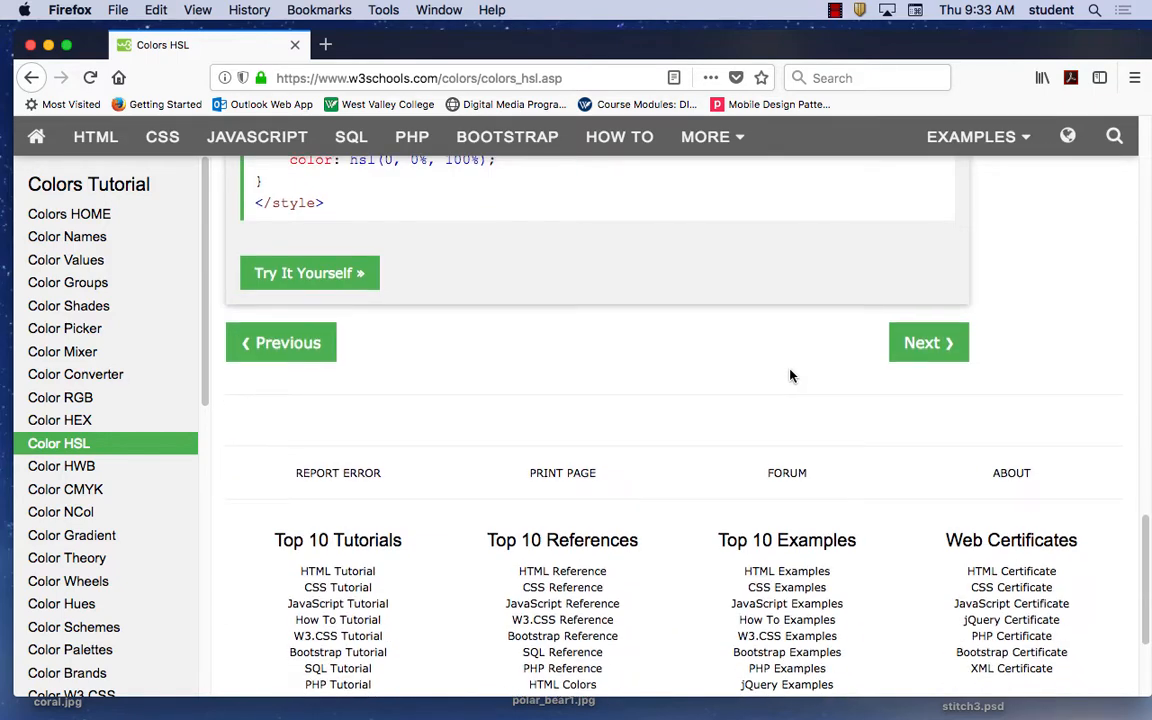
Step: Open the Color HWB page and examine the HWB Calculator and the HTML Support section
{"action": "scroll", "coordinate": [789, 374], "scroll_direction": "up", "scroll_amount": 6}
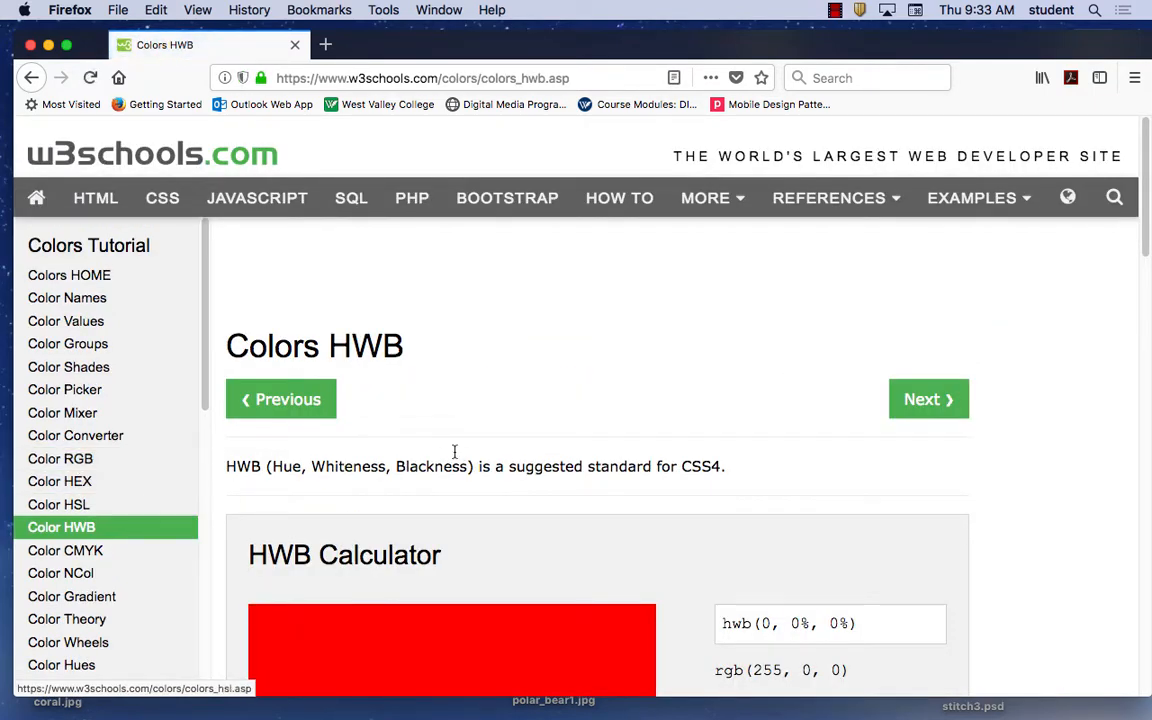
{"action": "scroll", "coordinate": [480, 456], "scroll_direction": "down", "scroll_amount": 5}
{"action": "scroll", "coordinate": [530, 490], "scroll_direction": "up", "scroll_amount": 2}
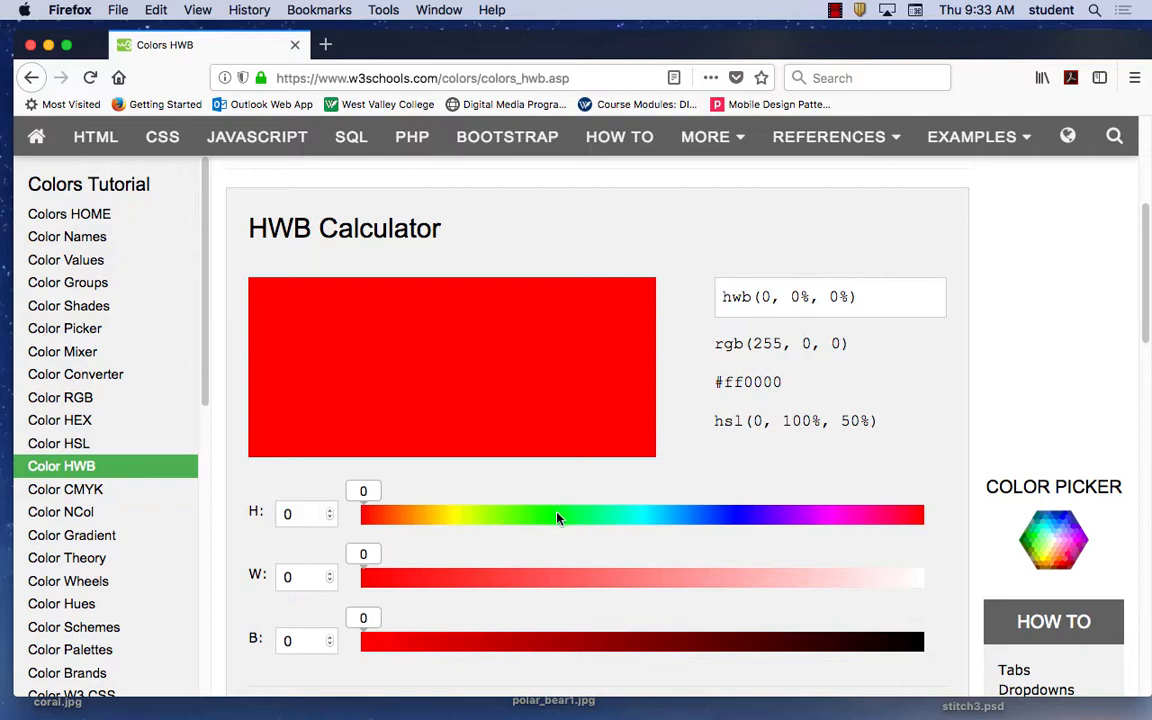
{"action": "scroll", "coordinate": [558, 514], "scroll_direction": "down", "scroll_amount": 5}
{"action": "scroll", "coordinate": [558, 518], "scroll_direction": "down", "scroll_amount": 5}
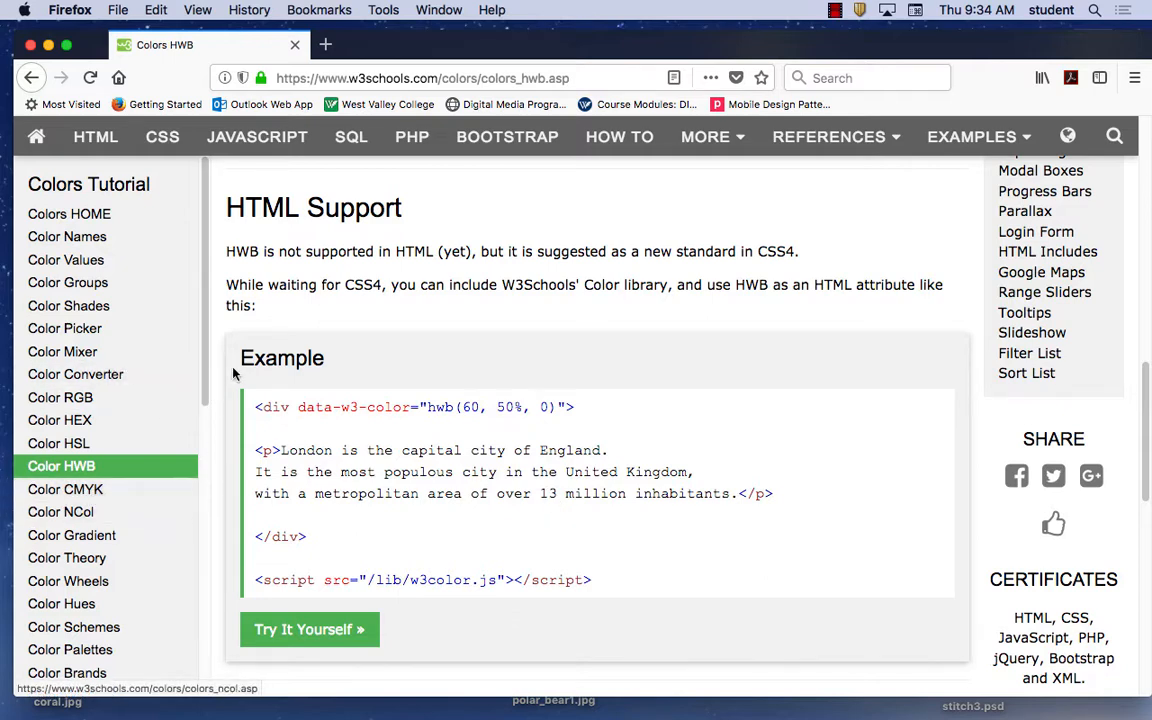
Step: Open the Color Schemes page and look through the achromatic, monochromatic and analogous schemes
{"action": "scroll", "coordinate": [191, 384], "scroll_direction": "down", "scroll_amount": 5}
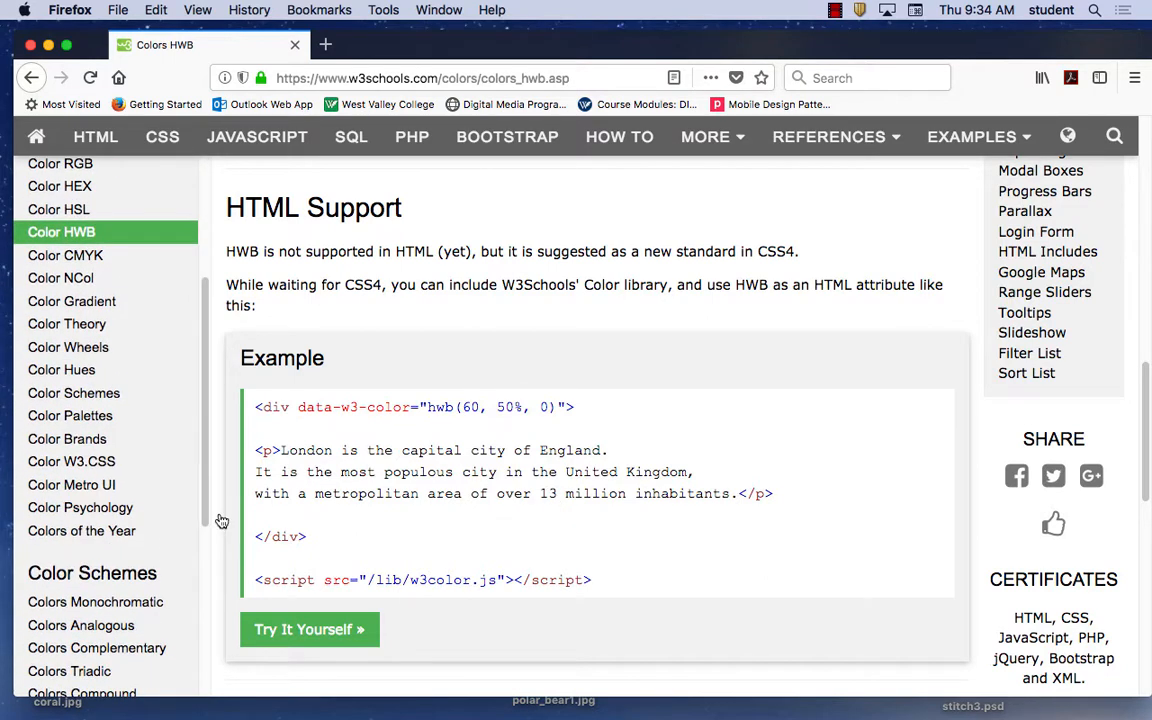
{"action": "left_click", "coordinate": [75, 391]}
{"action": "scroll", "coordinate": [536, 565], "scroll_direction": "down", "scroll_amount": 10}
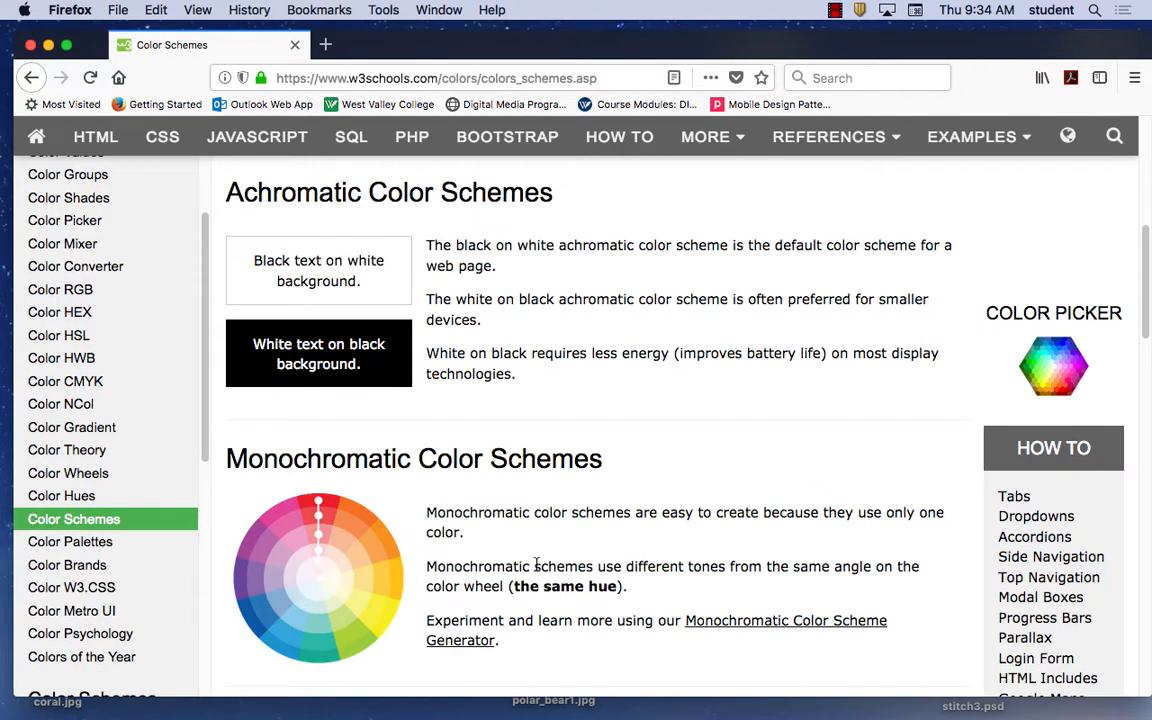
{"action": "scroll", "coordinate": [211, 430], "scroll_direction": "down", "scroll_amount": 10}
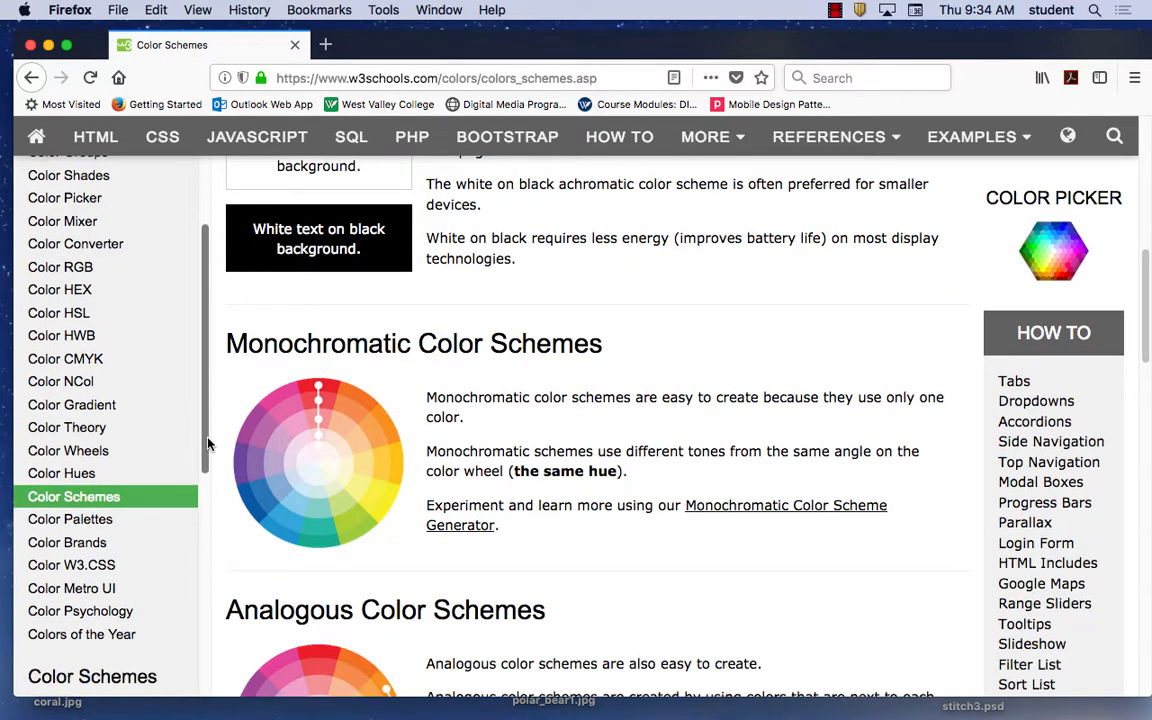
{"action": "scroll", "coordinate": [176, 644], "scroll_direction": "up", "scroll_amount": 10}
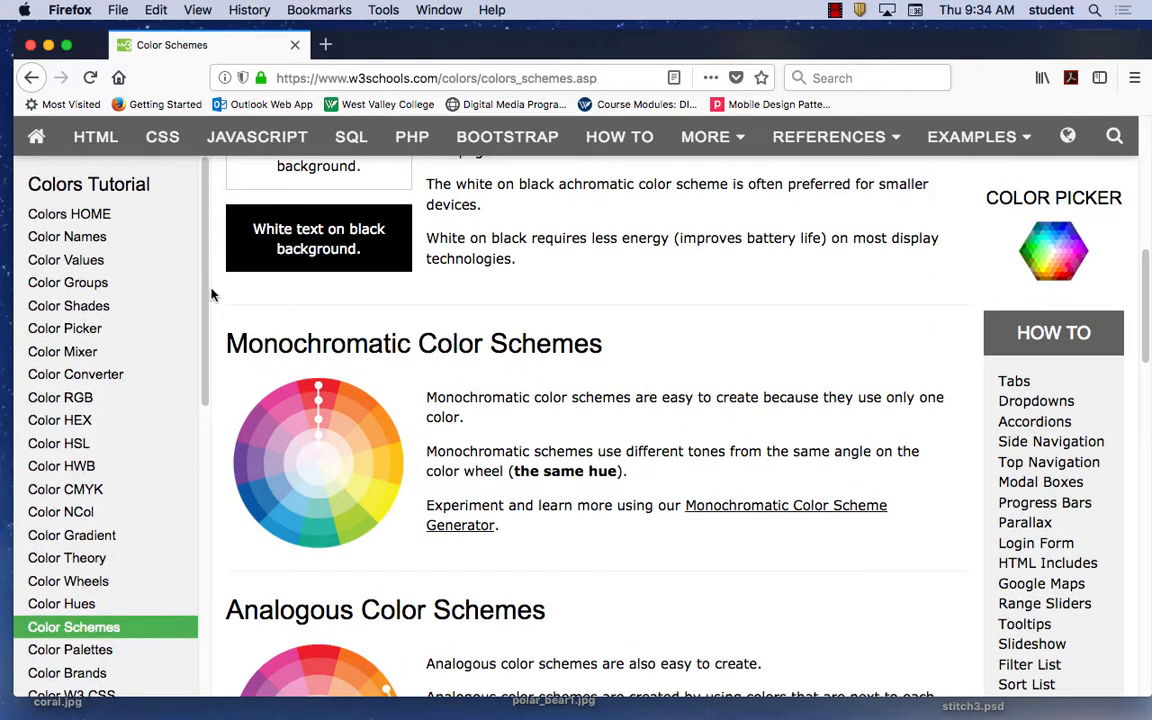
Step: Go back through the visited pages to the W3Schools home page
{"action": "left_click", "coordinate": [33, 79]}
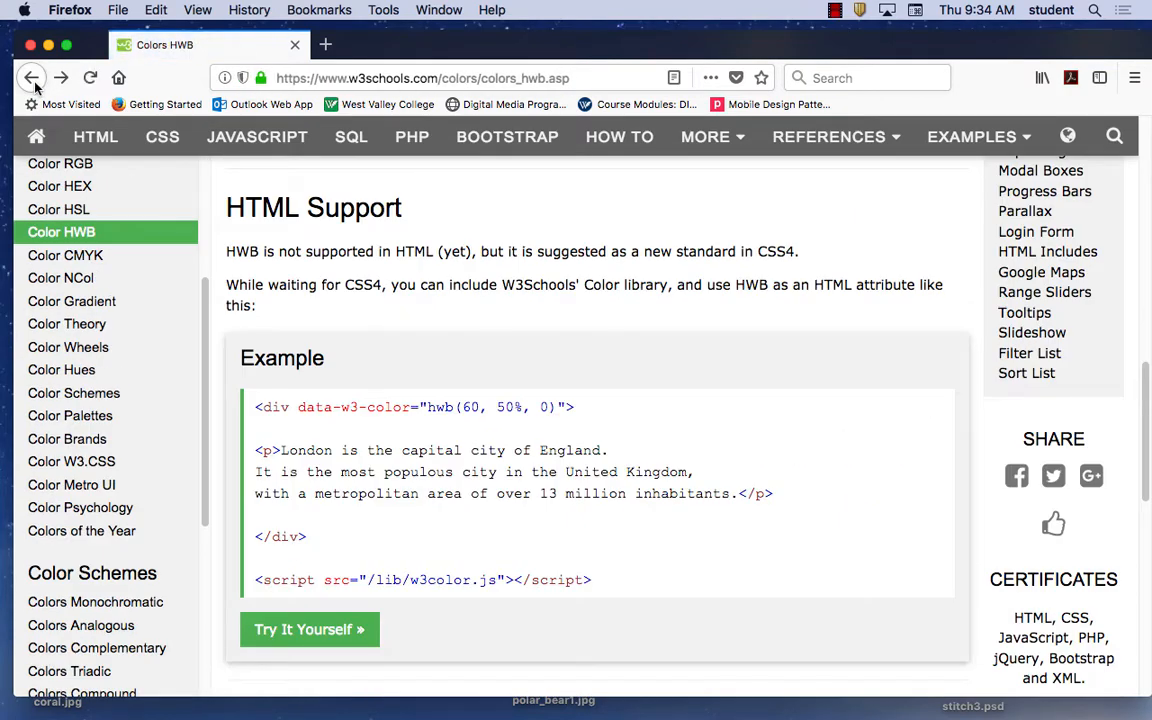
{"action": "left_click", "coordinate": [31, 78]}
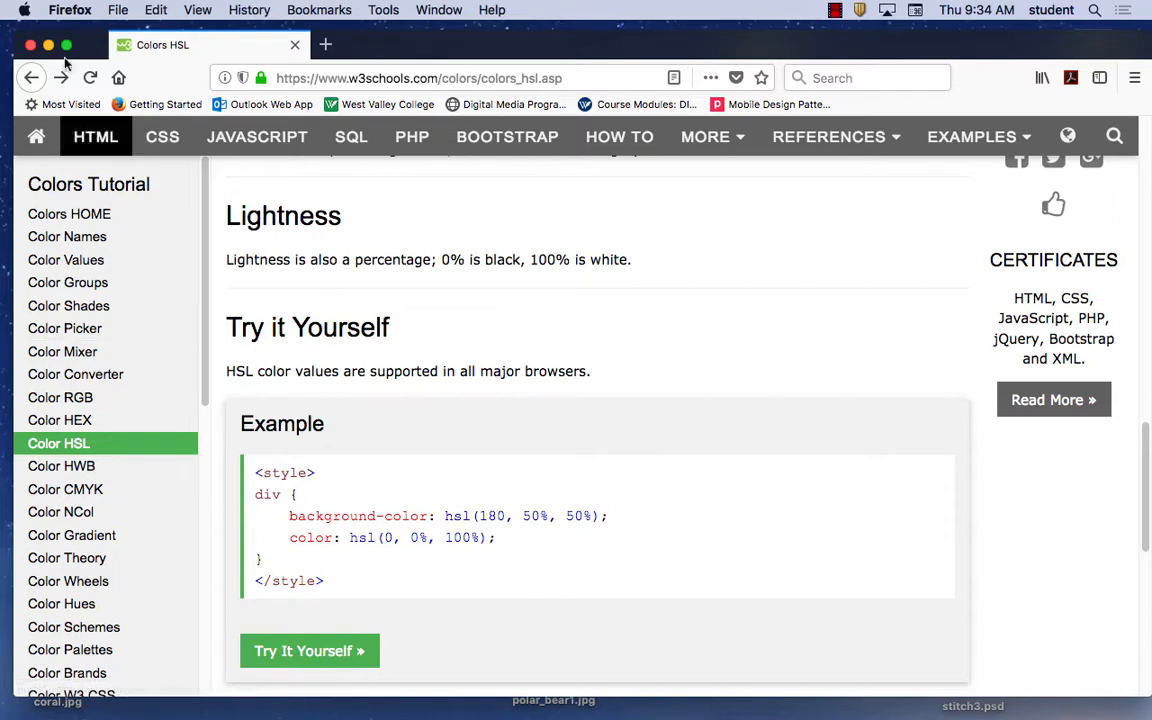
{"action": "left_click", "coordinate": [33, 78]}
{"action": "left_click", "coordinate": [33, 79]}
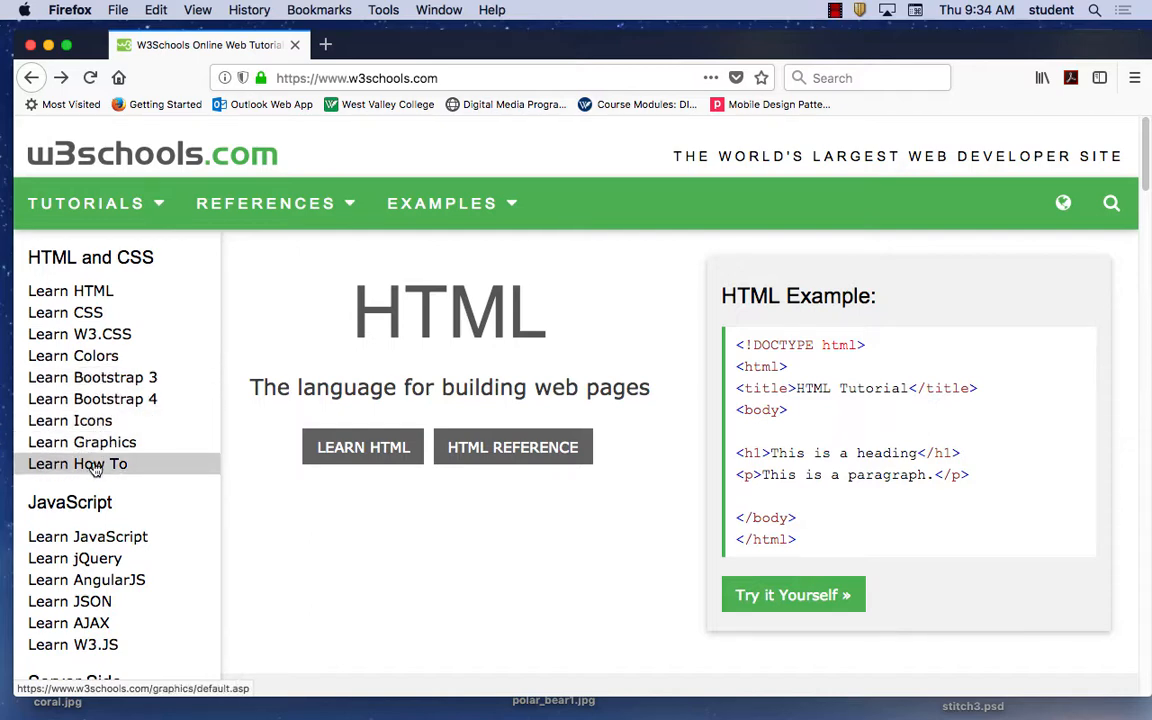
Step: Open the Learn Icons tutorial and read how to add icons and include Font Awesome 5
{"action": "left_click", "coordinate": [100, 428]}
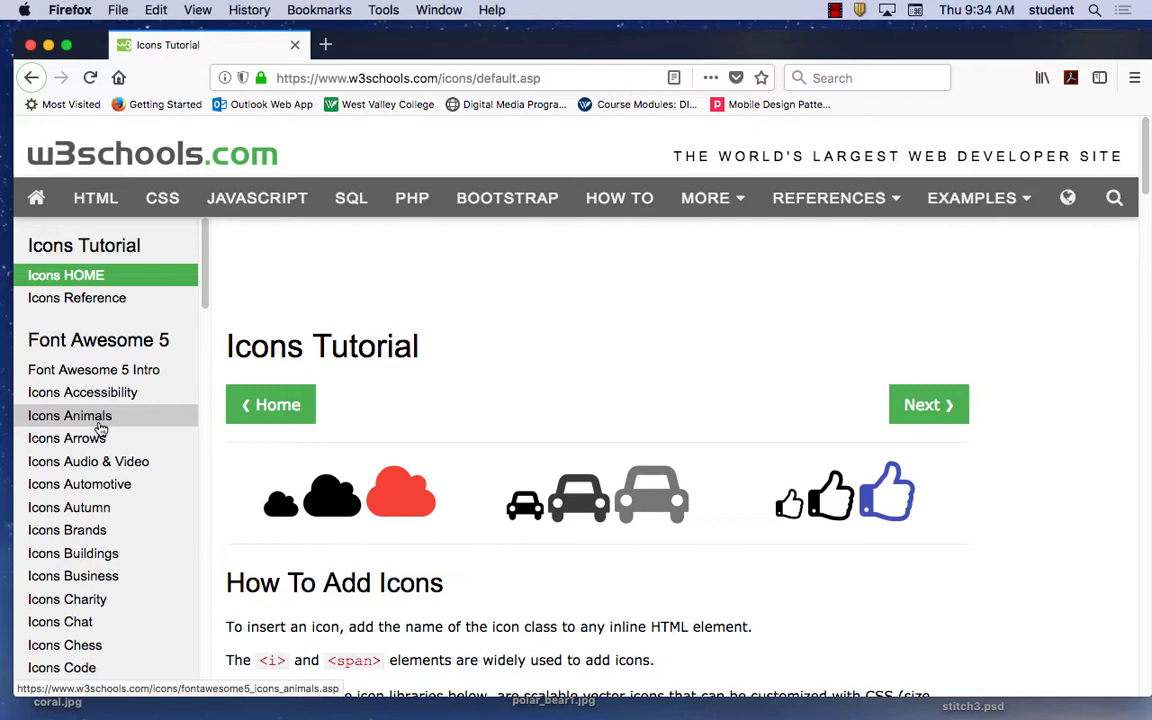
{"action": "scroll", "coordinate": [527, 470], "scroll_direction": "down", "scroll_amount": 5}
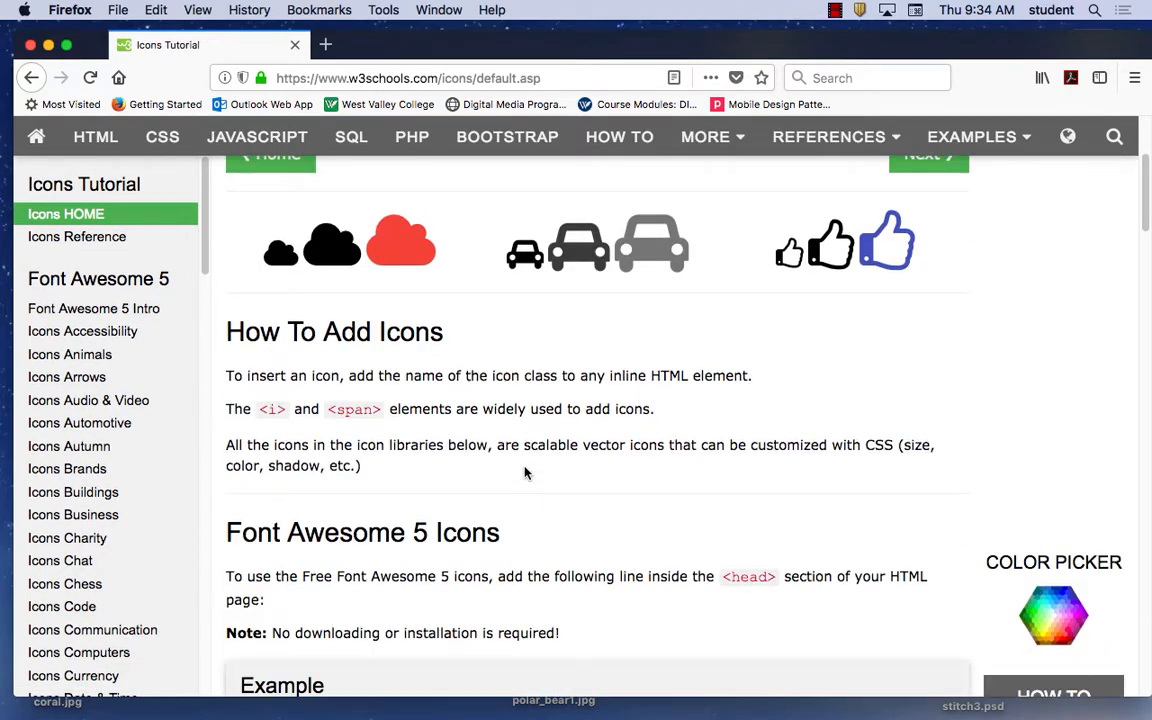
{"action": "scroll", "coordinate": [527, 472], "scroll_direction": "down", "scroll_amount": 5}
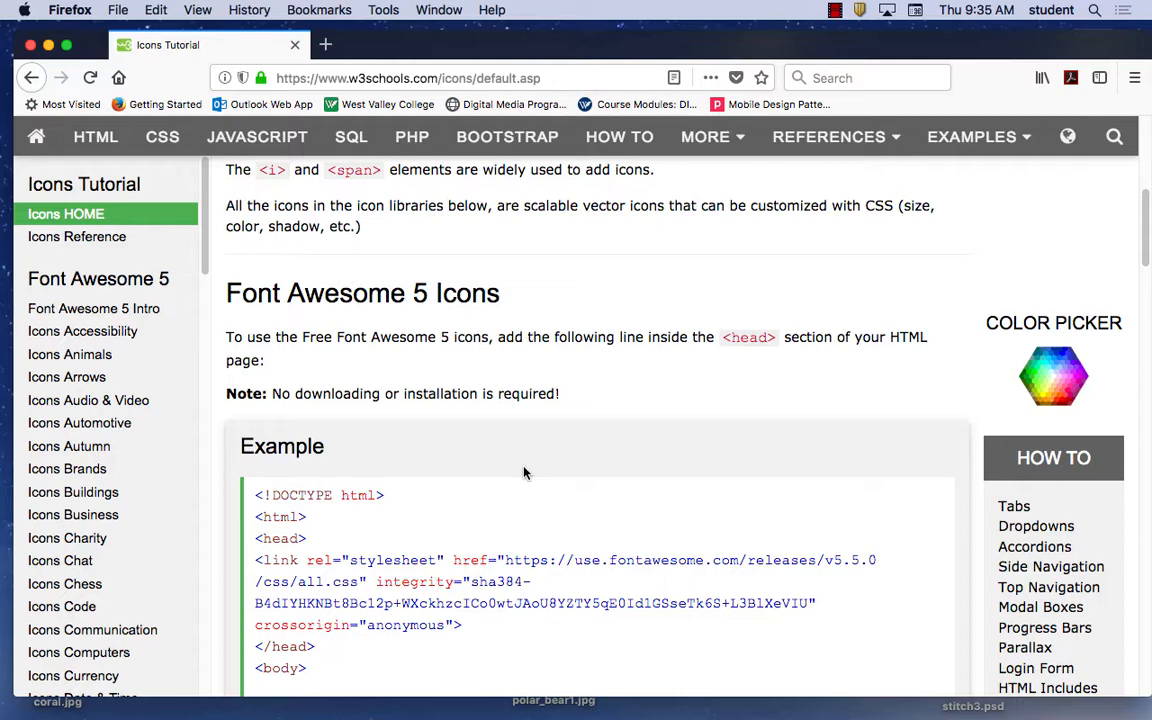
Step: Read the Font Awesome 5 and Font Awesome 4 example code on the Icons Tutorial page
{"action": "scroll", "coordinate": [540, 481], "scroll_direction": "down", "scroll_amount": 5}
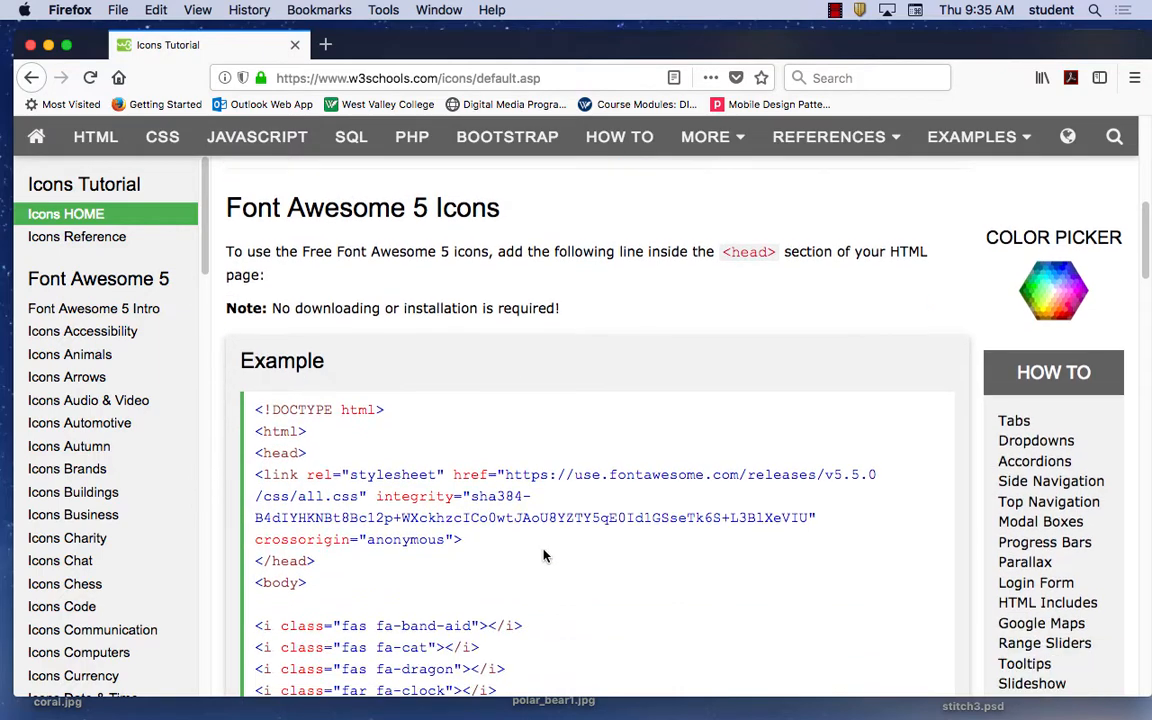
{"action": "scroll", "coordinate": [545, 553], "scroll_direction": "down", "scroll_amount": 6}
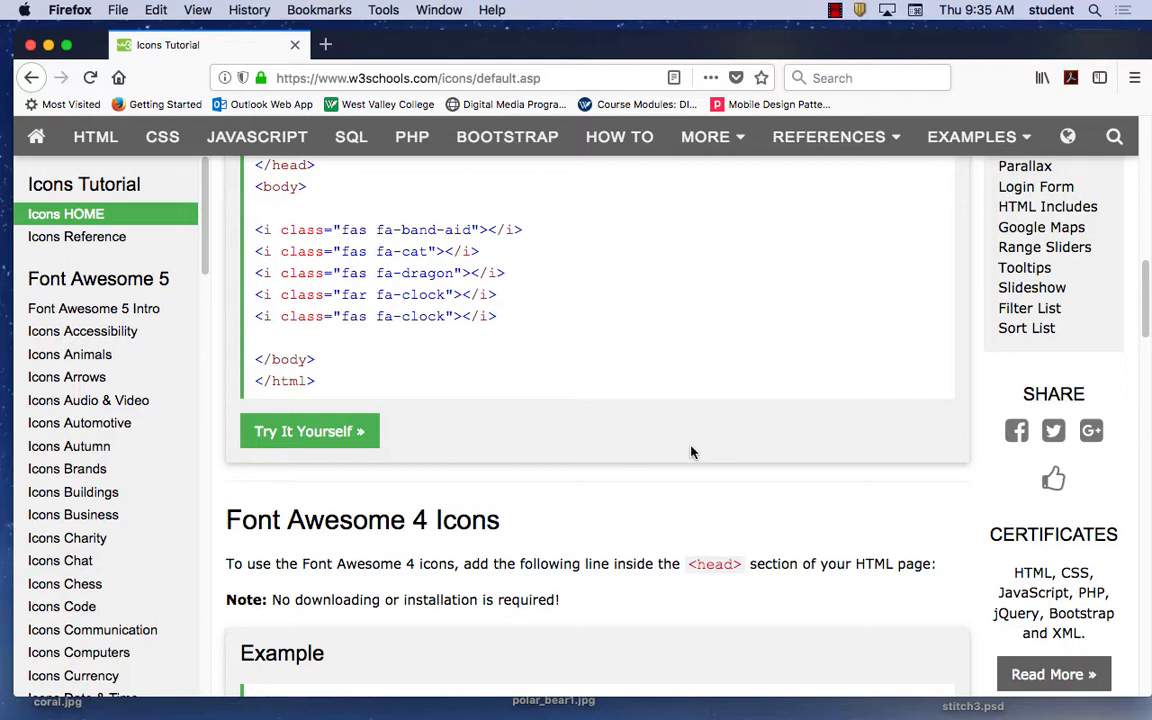
{"action": "scroll", "coordinate": [689, 452], "scroll_direction": "down", "scroll_amount": 10}
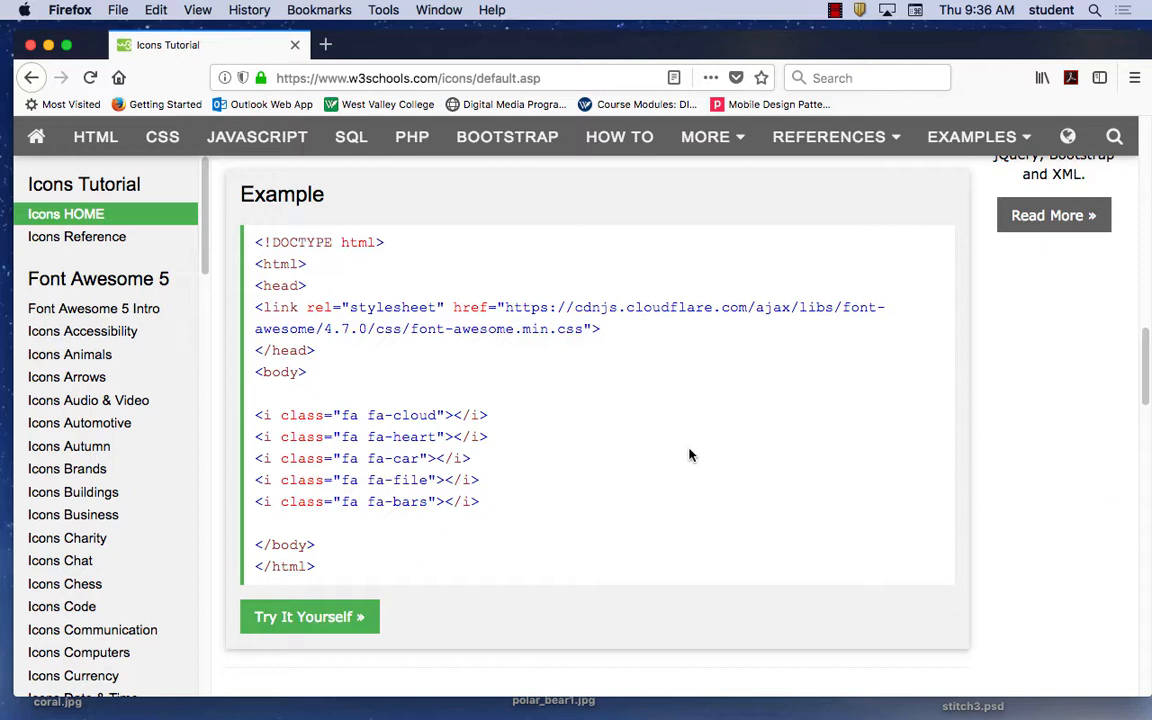
Step: Open the Font Awesome 5 Icons Animals page and look through its table of icons
{"action": "left_click", "coordinate": [94, 340]}
{"action": "left_click", "coordinate": [97, 414]}
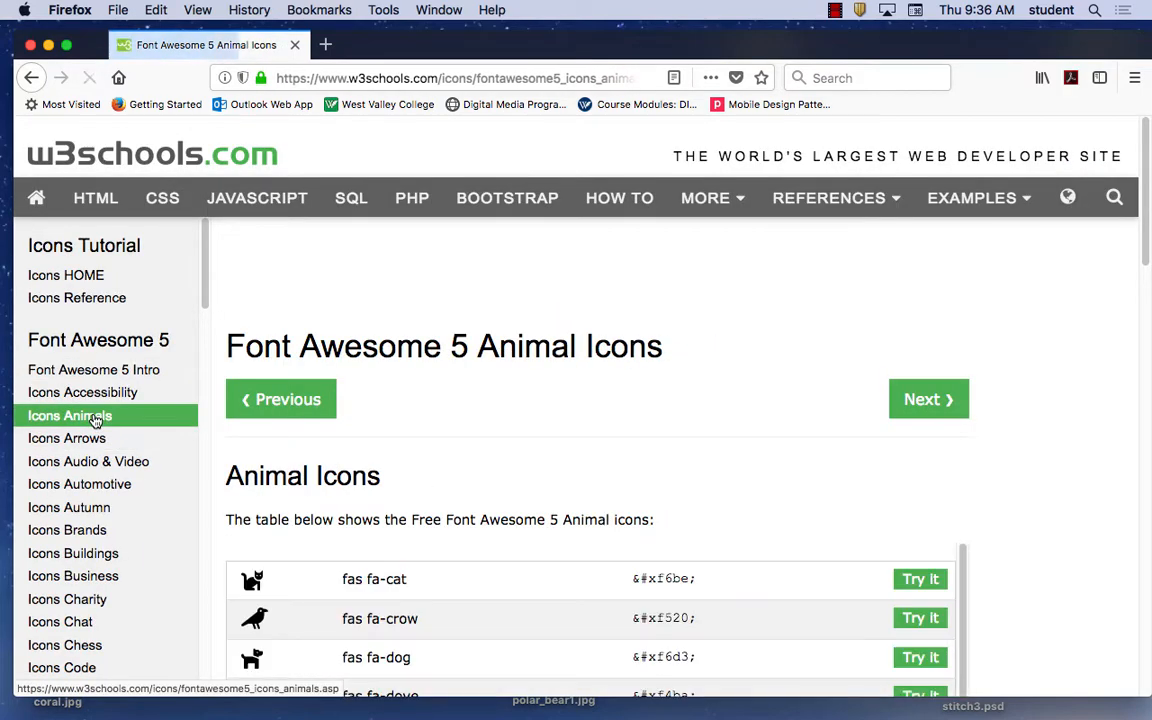
{"action": "scroll", "coordinate": [321, 442], "scroll_direction": "down", "scroll_amount": 8}
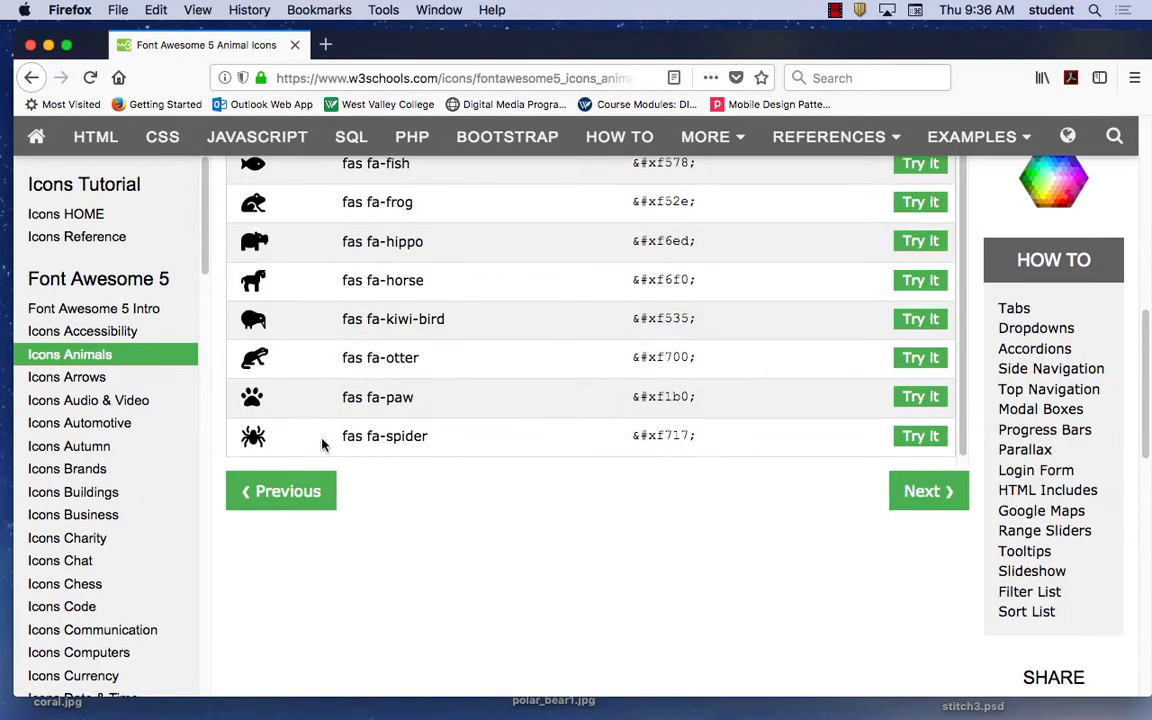
Step: Open the Icons Arrows page and capture a screenshot of just the fas fa-arrow-circle-up icon
{"action": "left_click", "coordinate": [66, 380]}
{"action": "scroll", "coordinate": [452, 483], "scroll_direction": "down", "scroll_amount": 10}
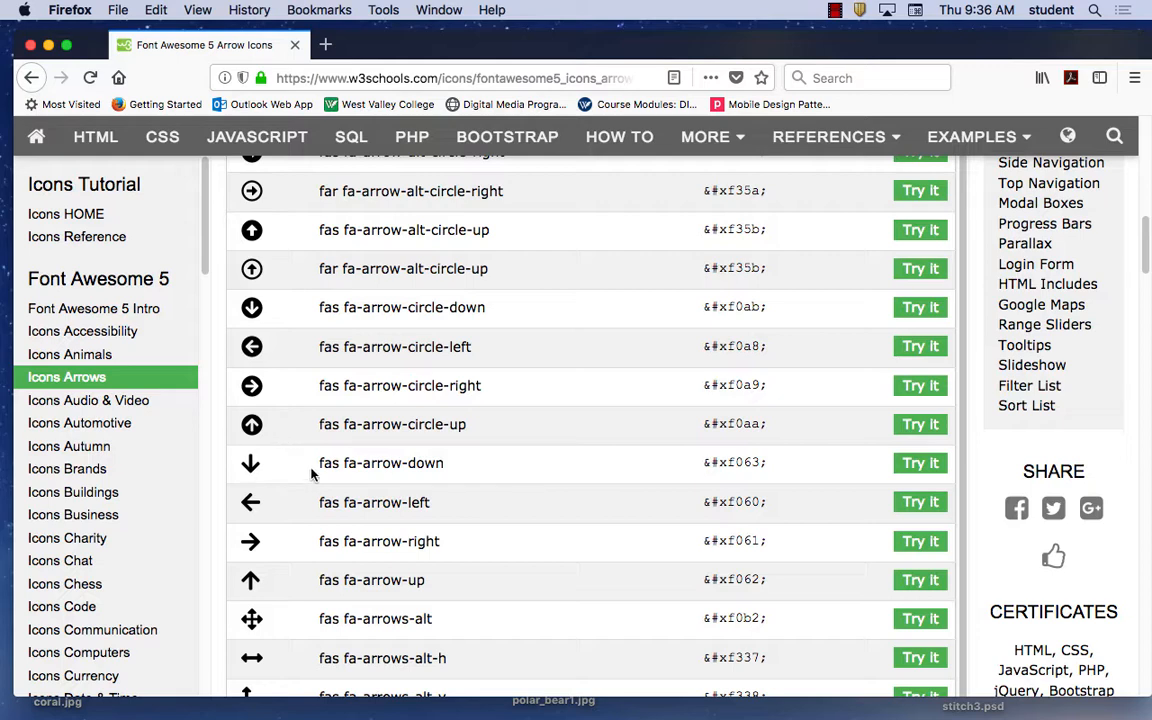
{"action": "key", "text": "super+shift+4"}
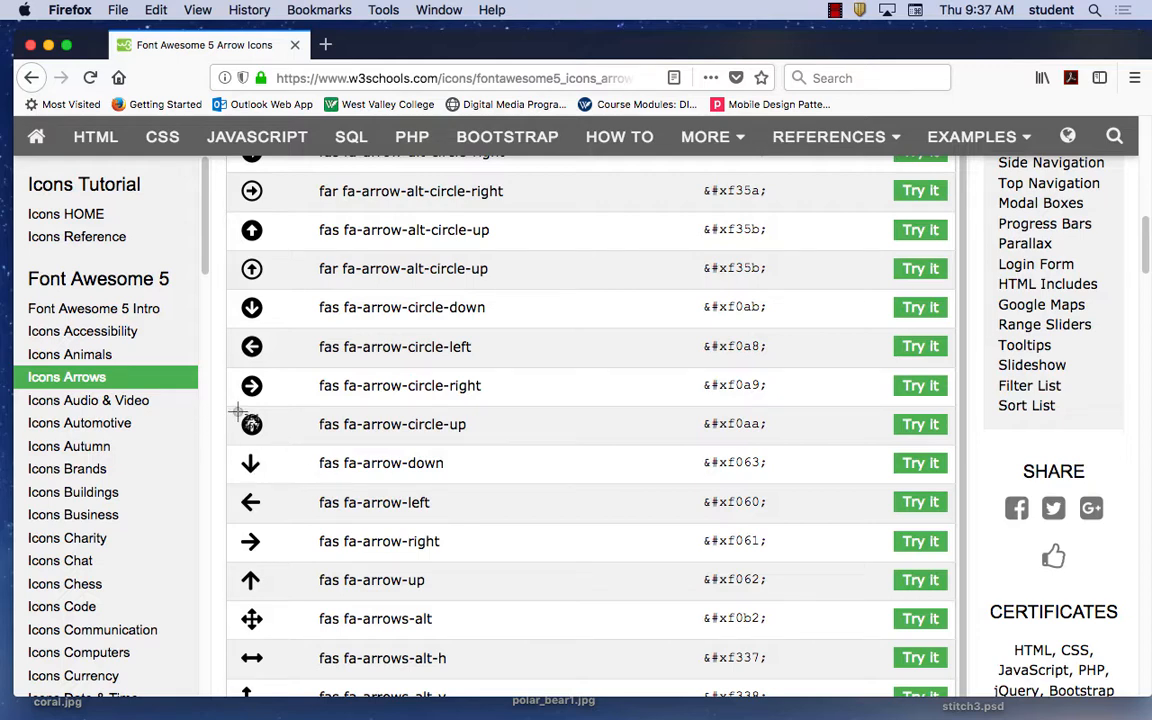
{"action": "left_click_drag", "start_coordinate": [237, 412], "coordinate": [267, 436]}
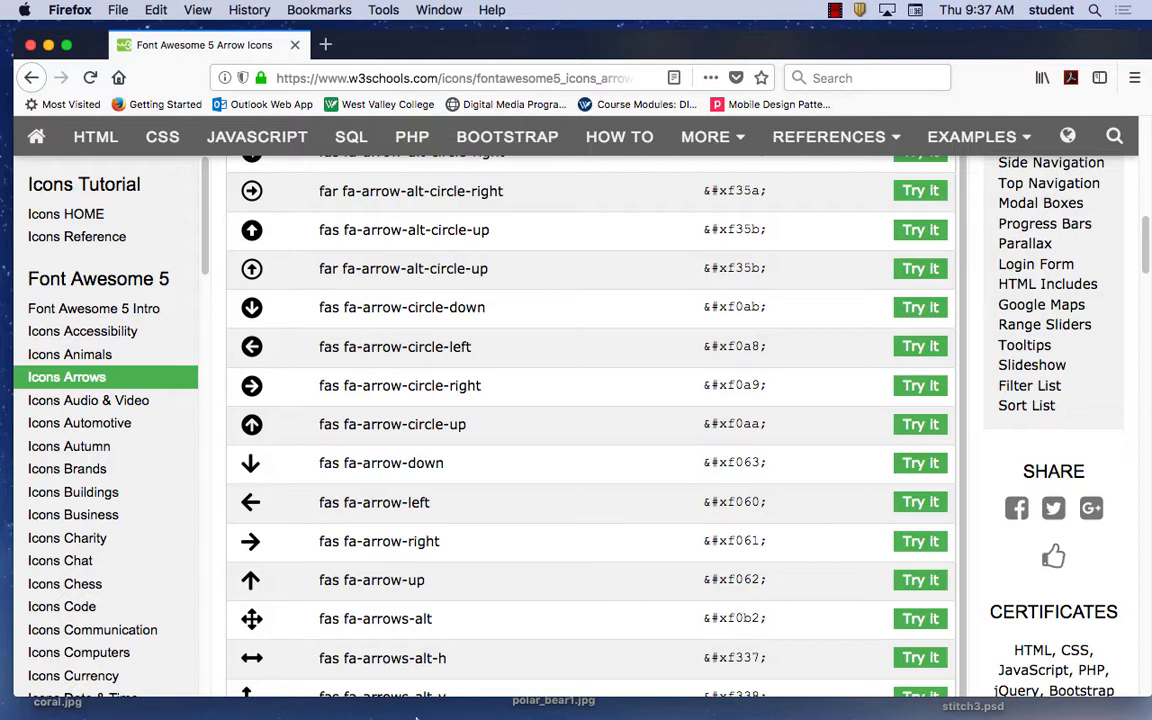
Step: Switch to Illustrator, create a 792 x 1224 pt Tabloid document in RGB Color, and move the Asset Export panel off the artboard
{"action": "mouse_move", "coordinate": [428, 705]}
{"action": "left_click", "coordinate": [384, 690]}
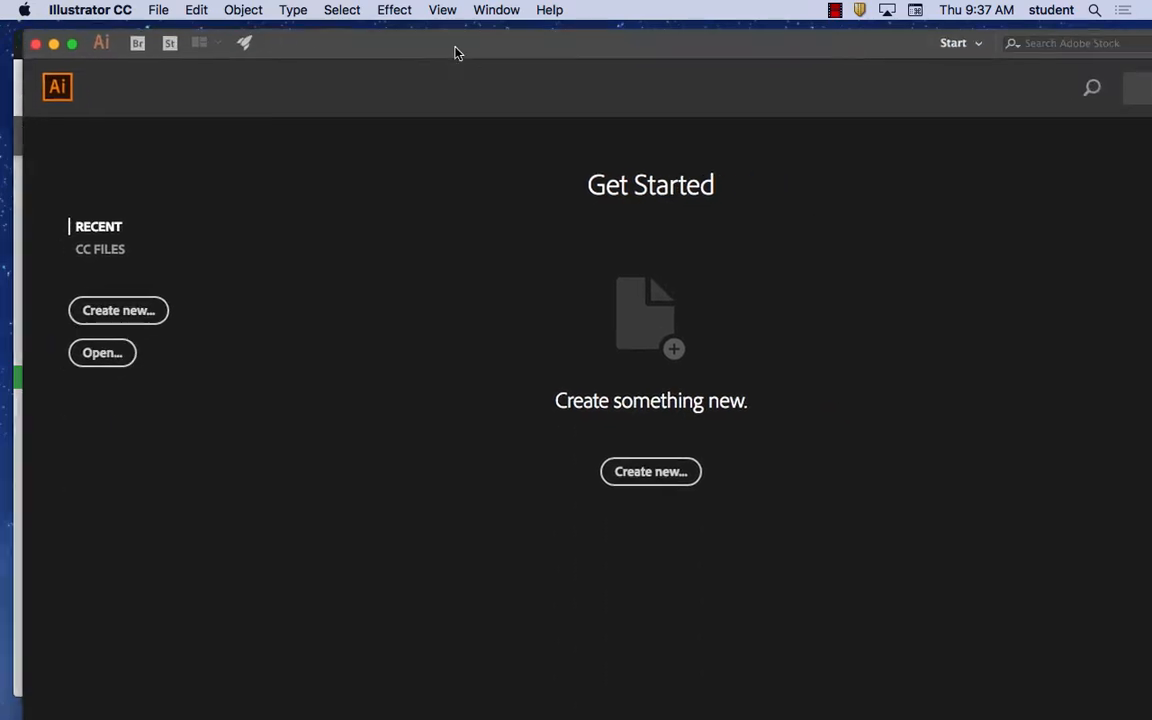
{"action": "left_click", "coordinate": [154, 9]}
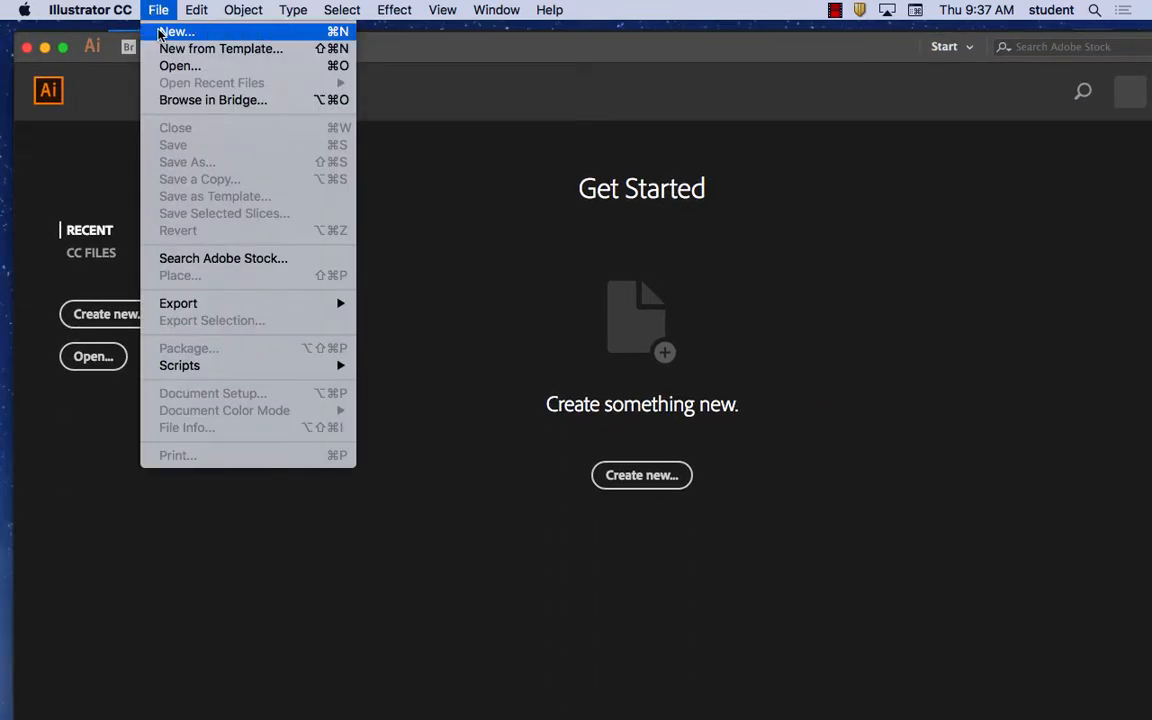
{"action": "left_click", "coordinate": [170, 31]}
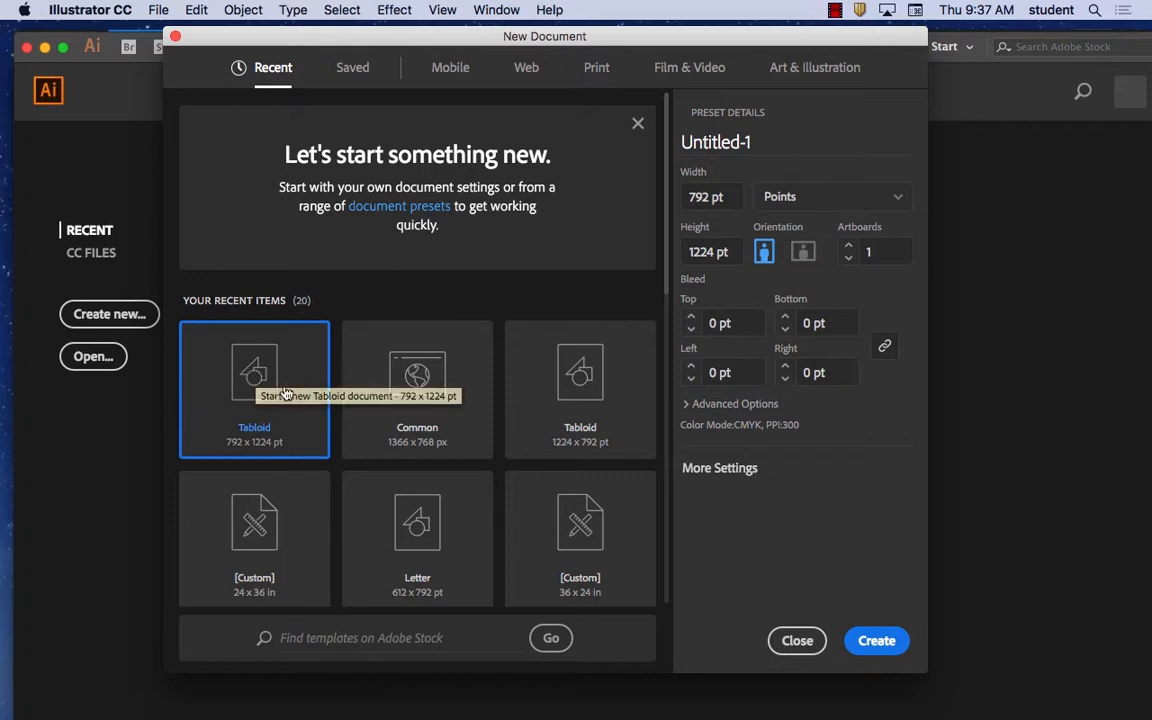
{"action": "left_click", "coordinate": [692, 408]}
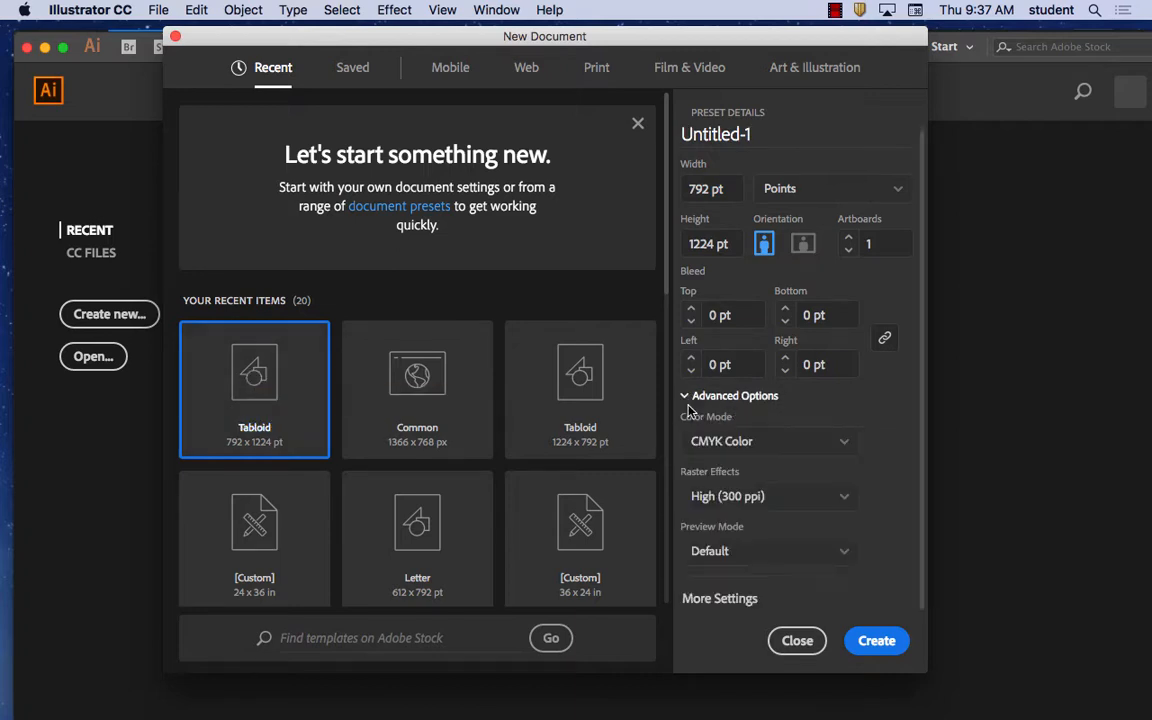
{"action": "left_click", "coordinate": [840, 443]}
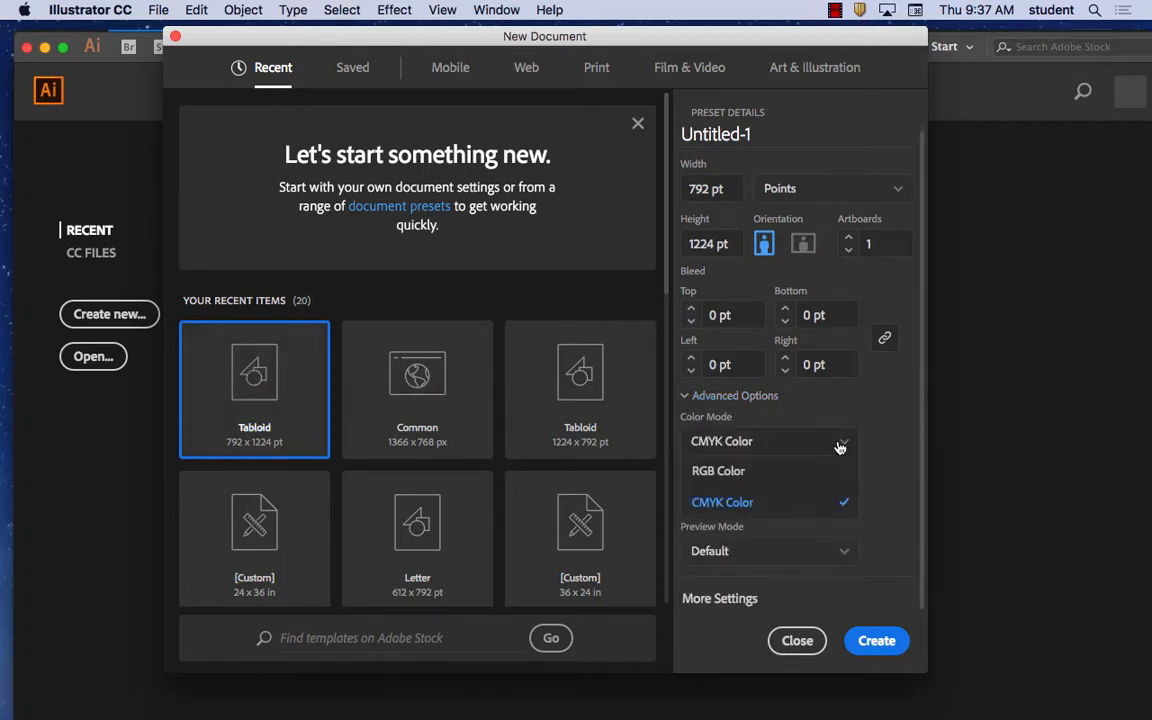
{"action": "left_click", "coordinate": [785, 472]}
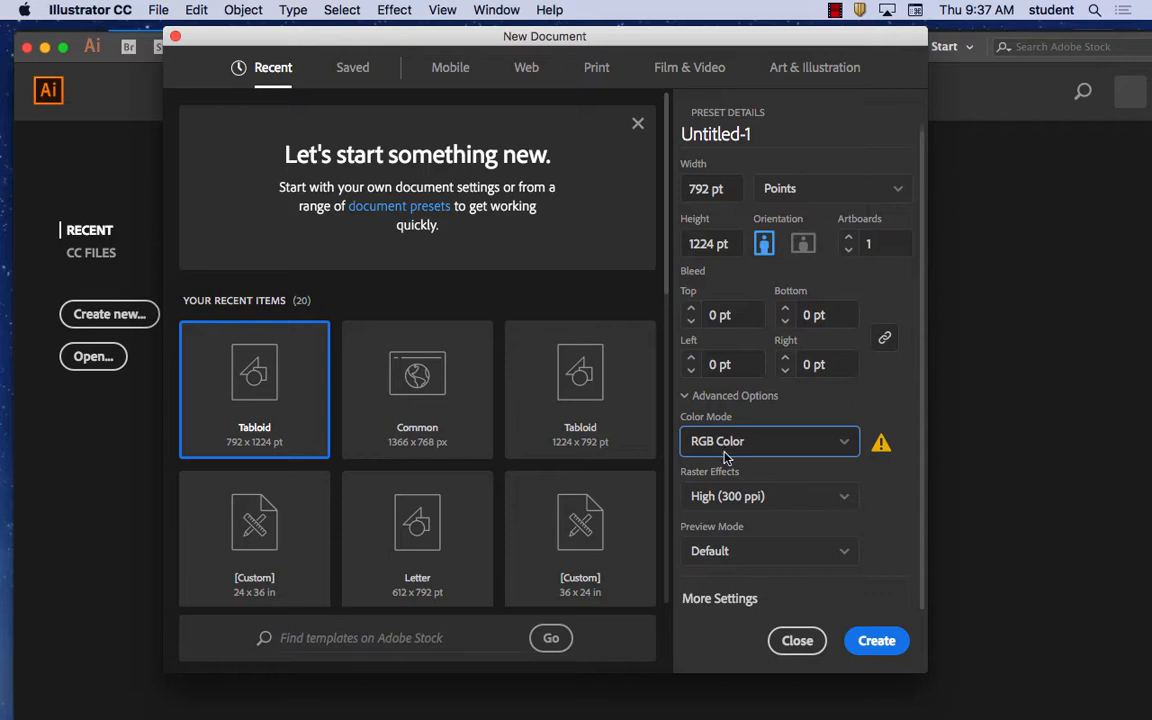
{"action": "left_click", "coordinate": [880, 640]}
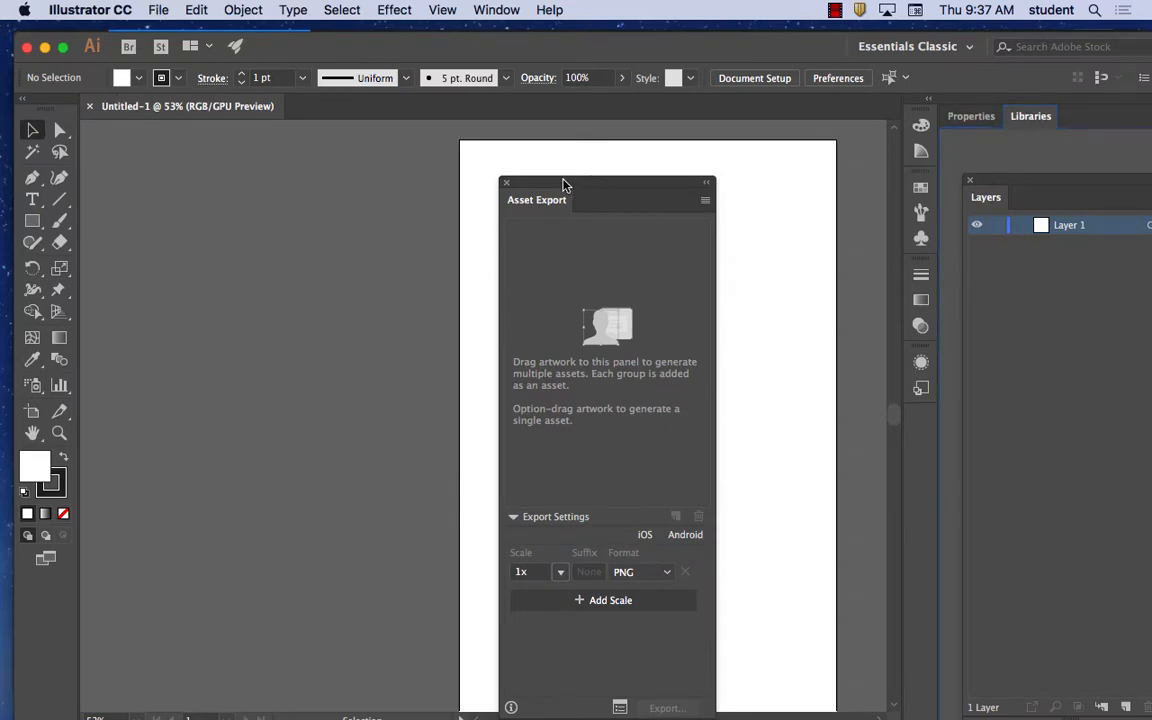
{"action": "left_click_drag", "start_coordinate": [566, 185], "coordinate": [1044, 290]}
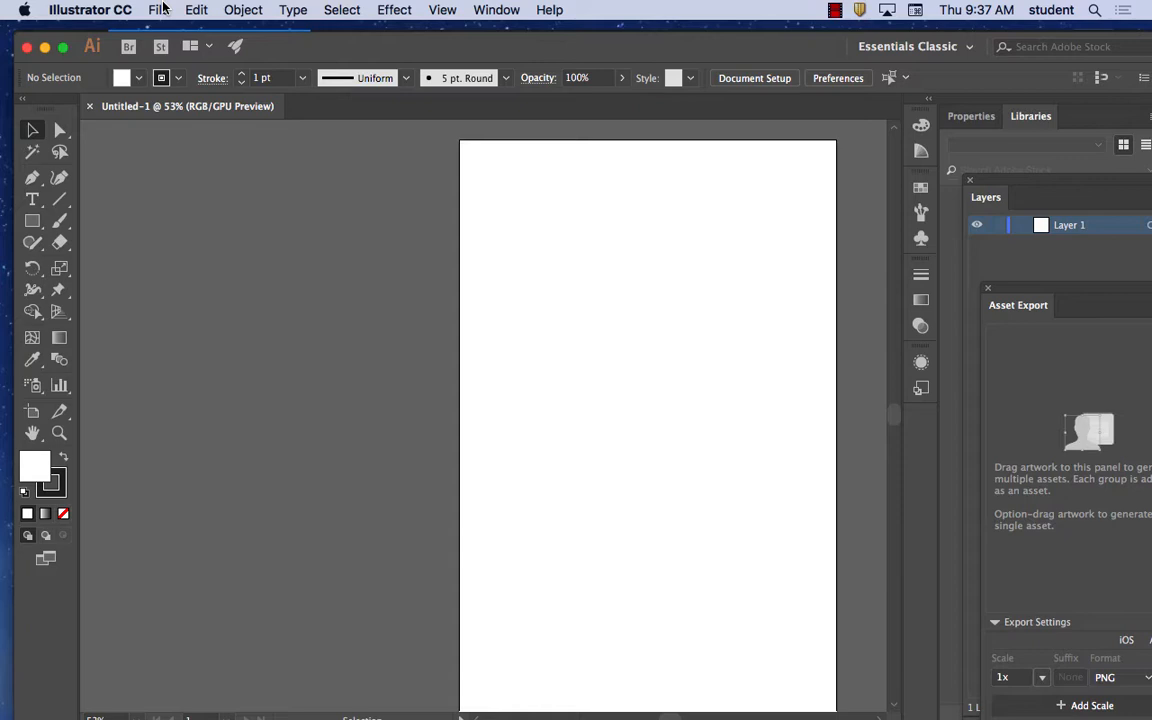
Step: Place "Screen Shot 2018-11-15 at 9.36.58 AM" from the Desktop as a linked image on the upper part of the artboard
{"action": "left_click", "coordinate": [160, 9]}
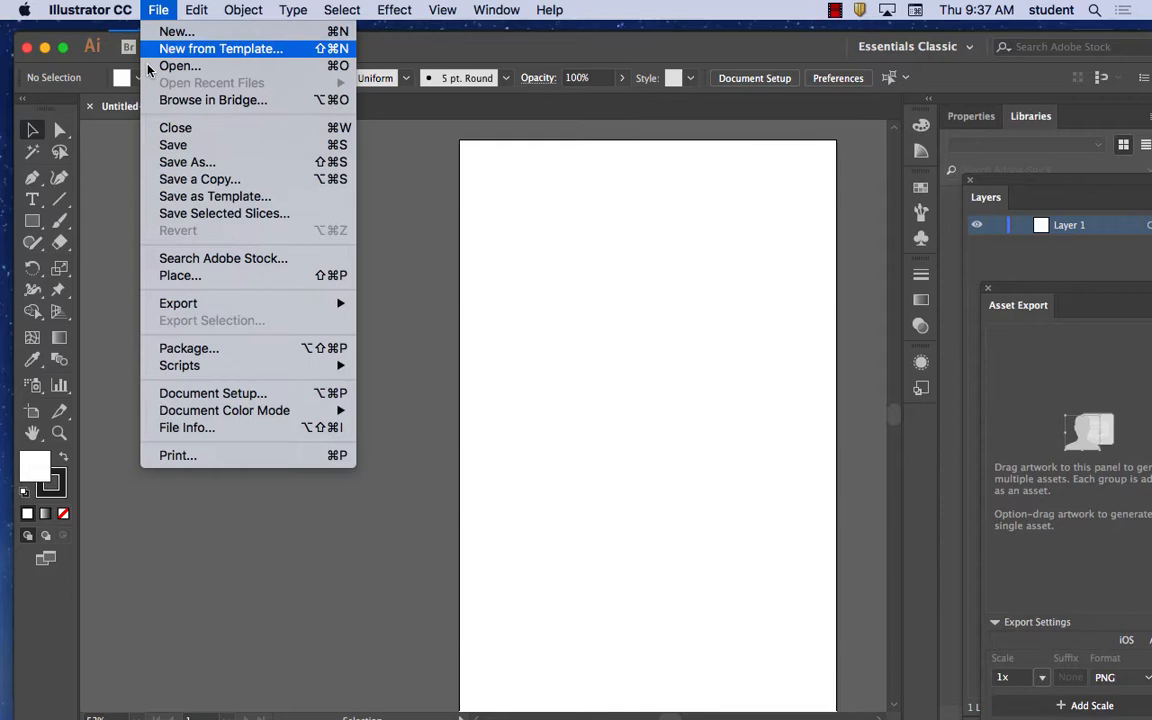
{"action": "left_click", "coordinate": [166, 268]}
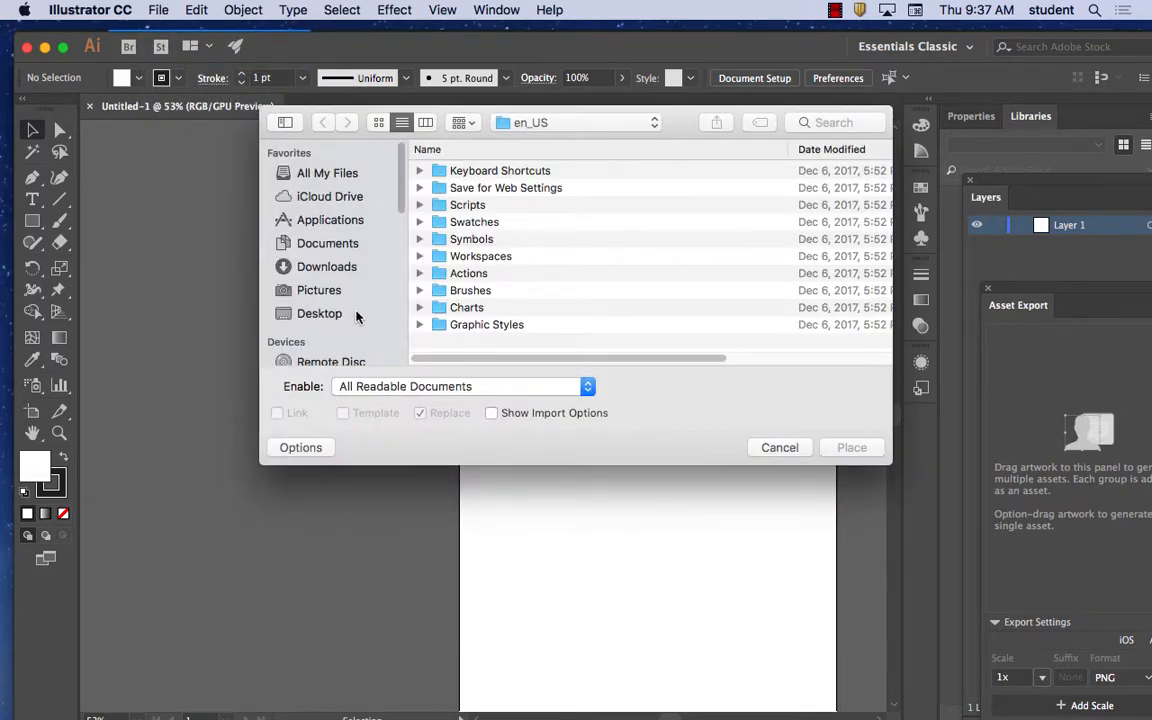
{"action": "left_click", "coordinate": [320, 314]}
{"action": "left_click", "coordinate": [445, 170]}
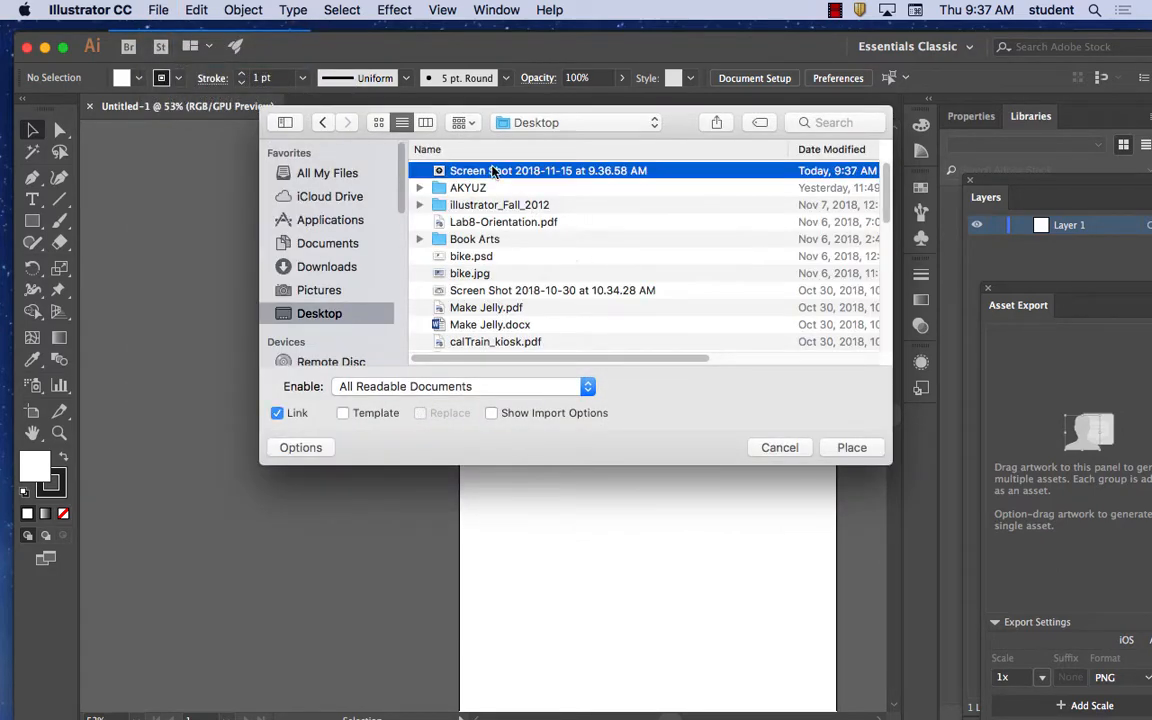
{"action": "left_click", "coordinate": [852, 448]}
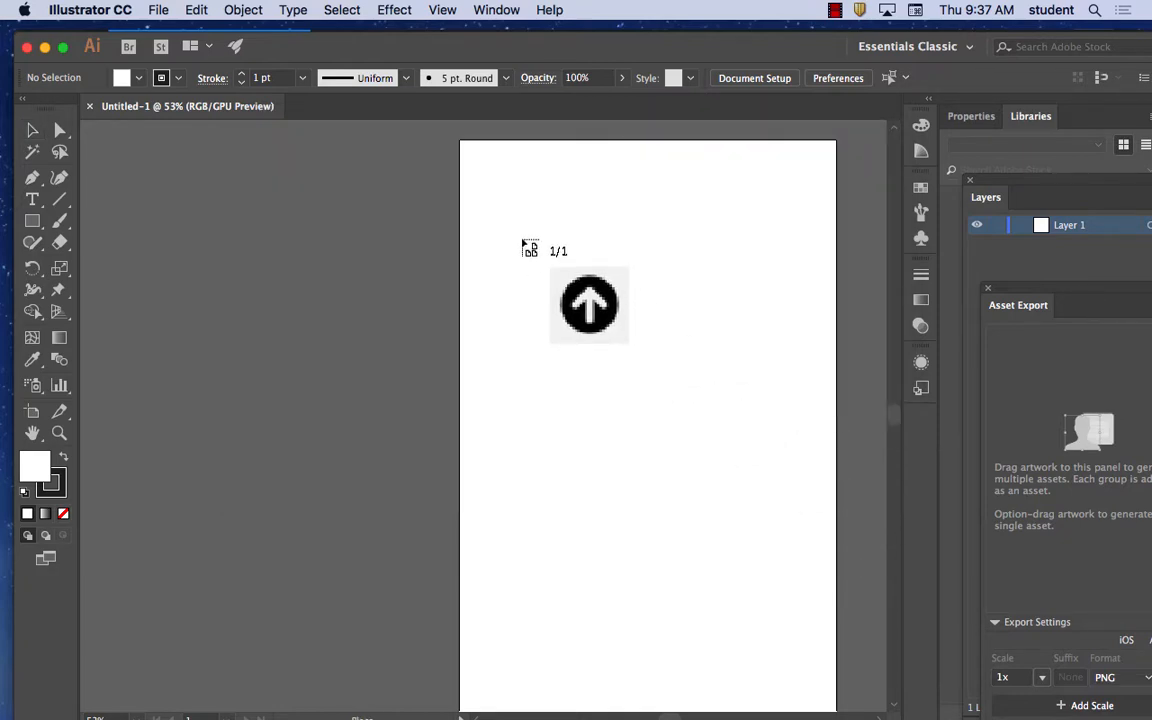
{"action": "left_click_drag", "start_coordinate": [520, 238], "coordinate": [604, 292]}
{"action": "left_click", "coordinate": [668, 320]}
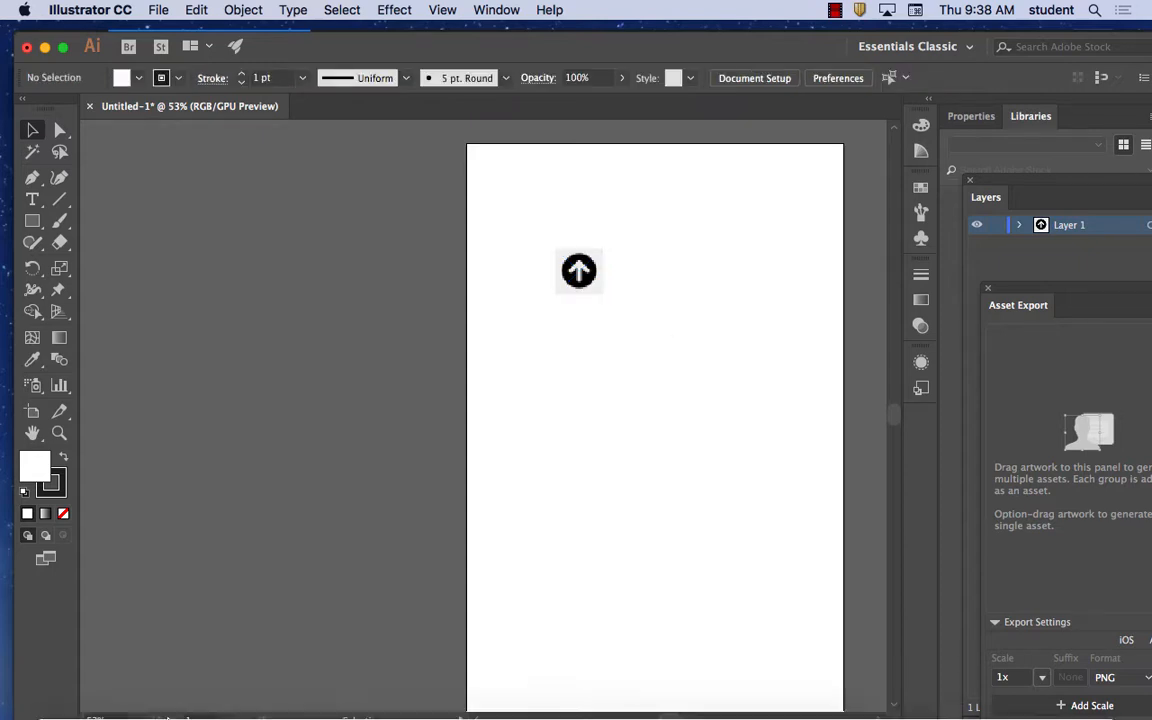
Step: Switch to Firefox, enlarge the arrow icons page to 300%, and capture a screenshot of the fas fa-arrow-alt-circle-left icon
{"action": "left_click", "coordinate": [246, 692]}
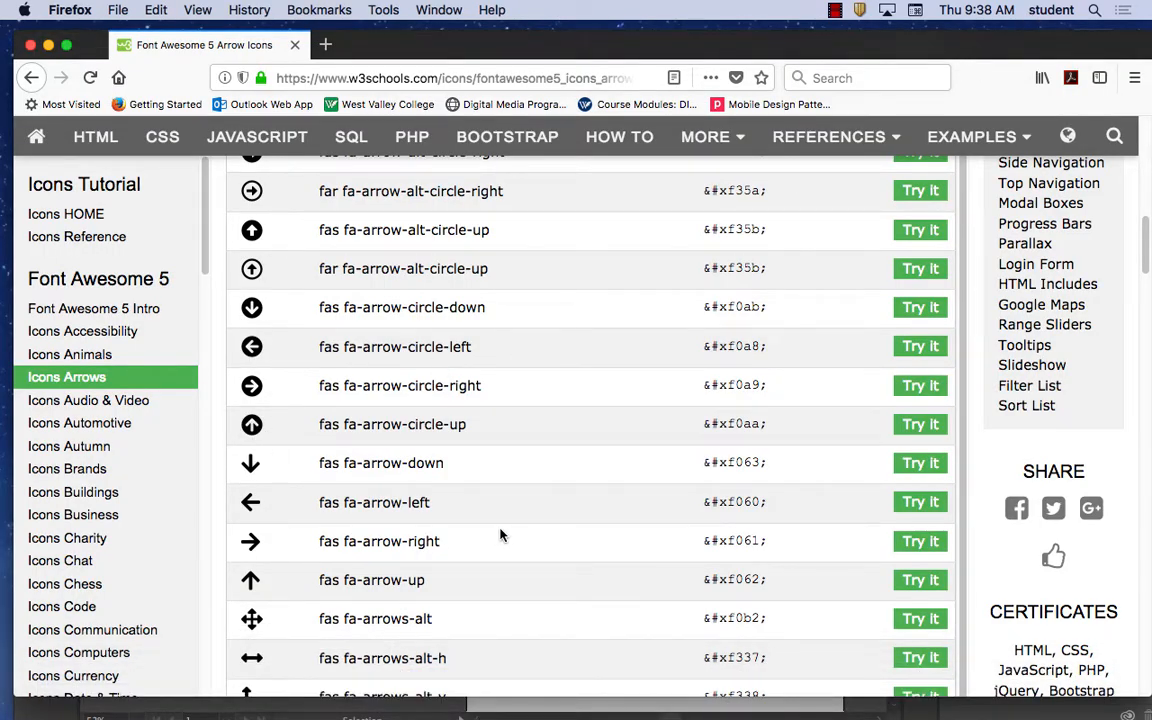
{"action": "key", "text": "super+equal"}
{"action": "key", "text": "super+equal"}
{"action": "key", "text": "super+equal"}
{"action": "key", "text": "super+equal"}
{"action": "key", "text": "super+equal"}
{"action": "key", "text": "super+equal"}
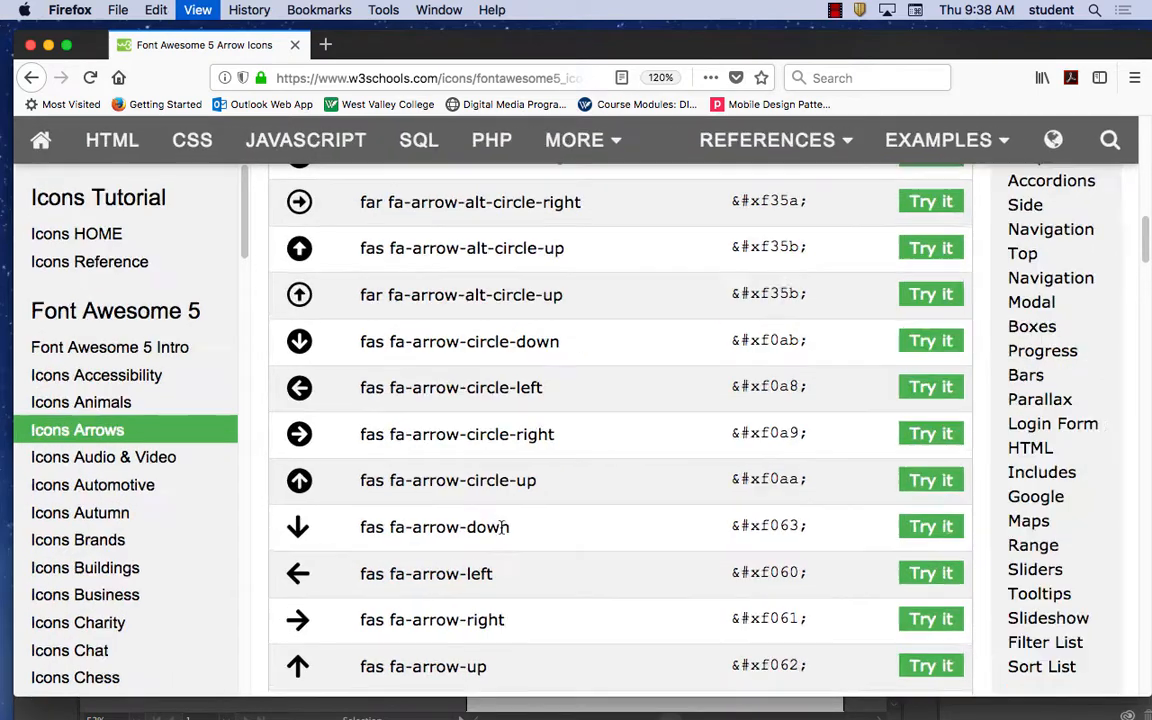
{"action": "key", "text": "super+equal"}
{"action": "key", "text": "super+equal"}
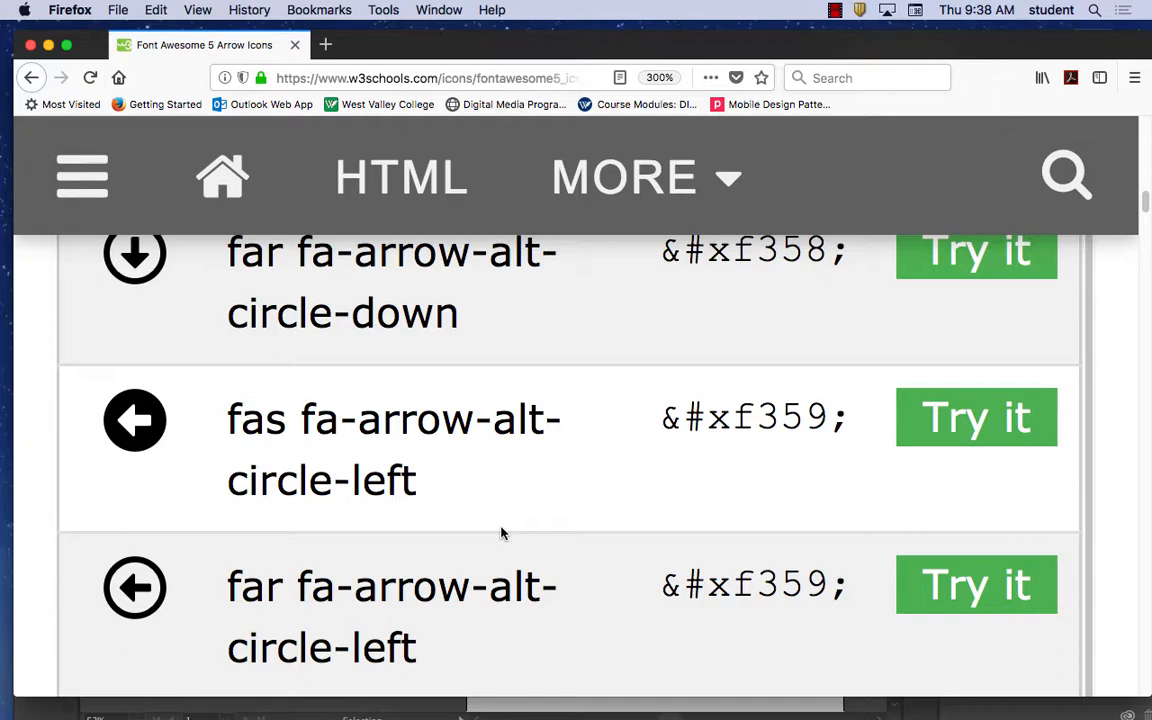
{"action": "key", "text": "super+shift+4"}
{"action": "left_click_drag", "start_coordinate": [100, 385], "coordinate": [173, 458]}
Step: Switch to Illustrator and delete the placed up-arrow image from the artboard
{"action": "mouse_move", "coordinate": [704, 716]}
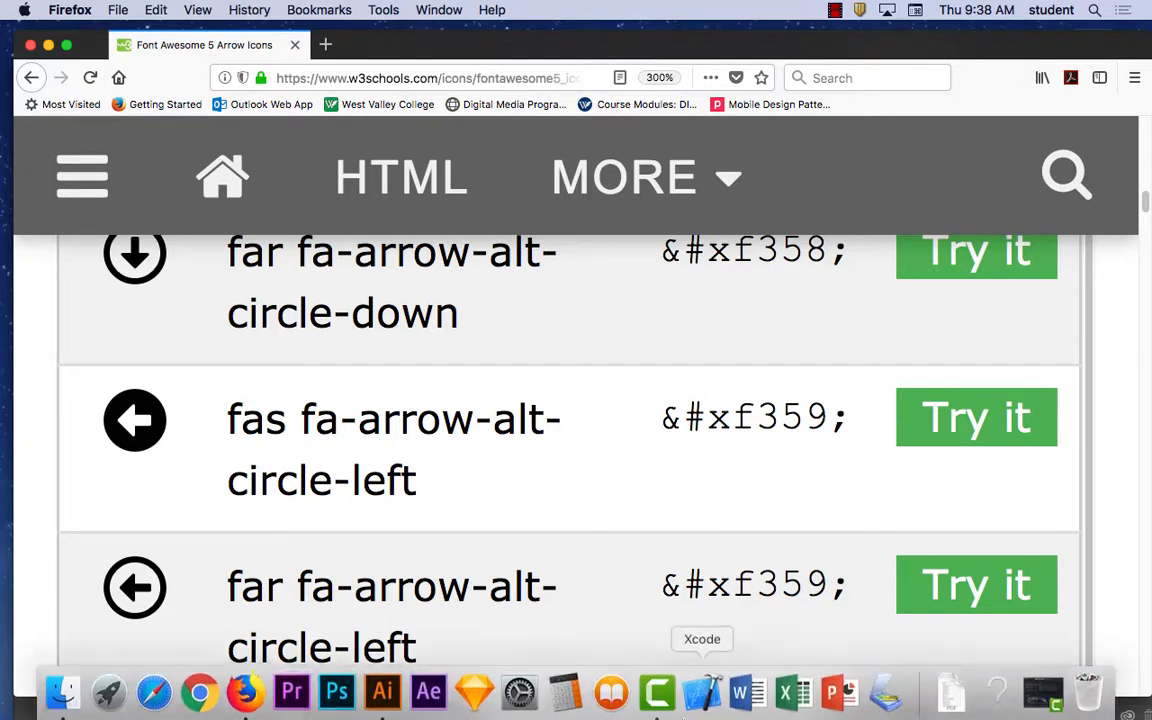
{"action": "left_click", "coordinate": [383, 690]}
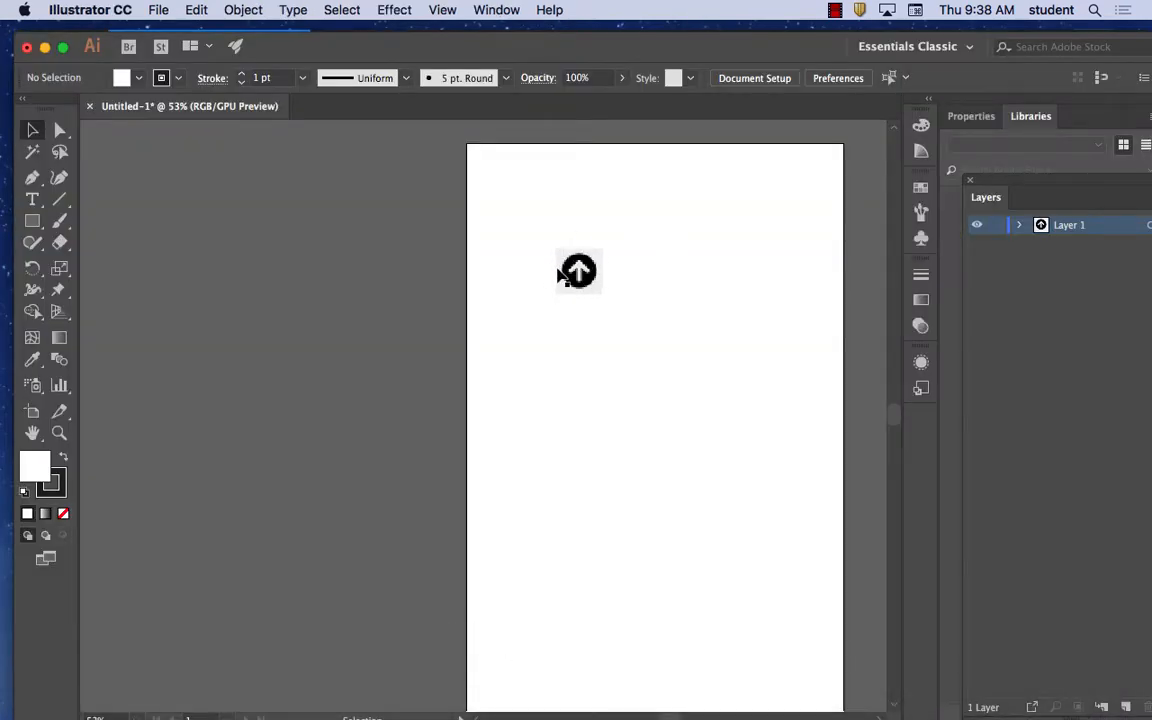
{"action": "left_click", "coordinate": [576, 278]}
{"action": "key", "text": "Delete"}
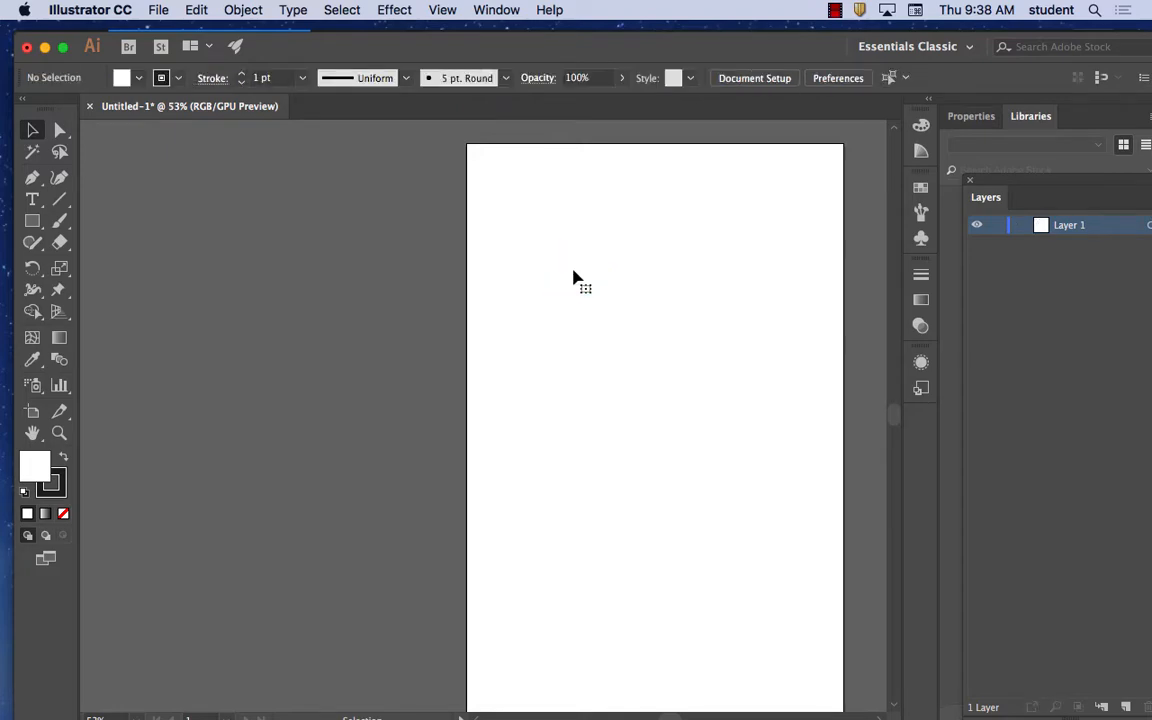
Step: Place "Screen Shot 2018-11-15 at 9.38.30 AM" from the Desktop as a linked image on the artboard
{"action": "left_click", "coordinate": [157, 9]}
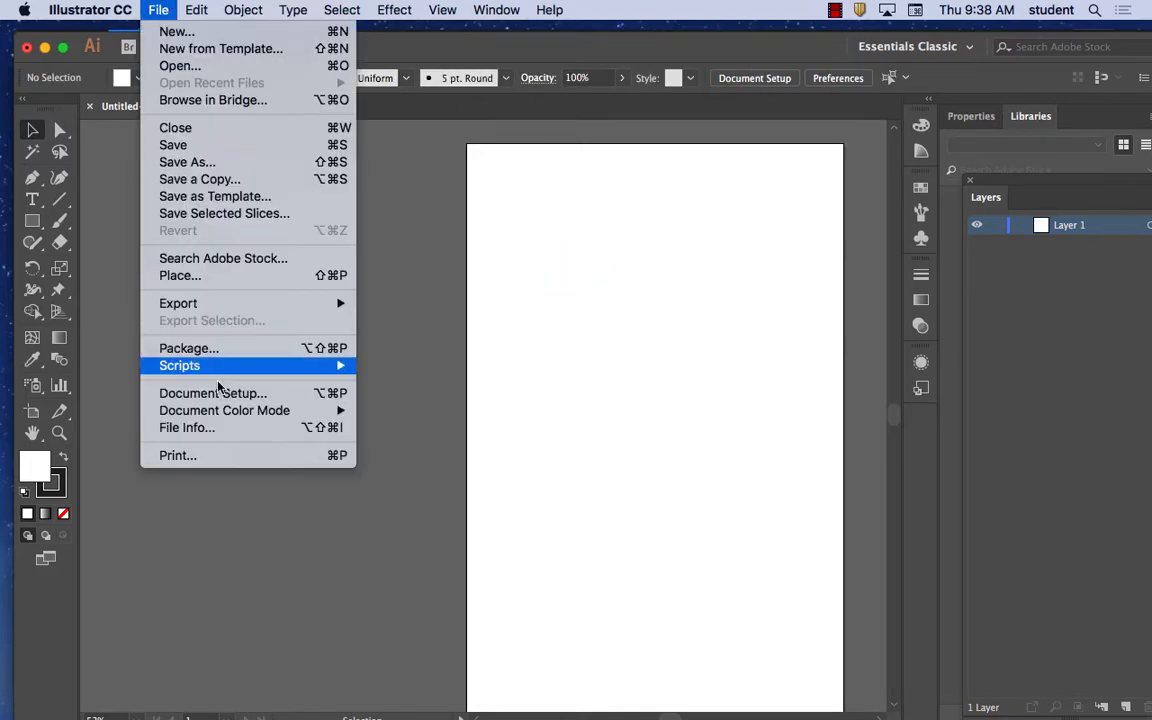
{"action": "left_click", "coordinate": [226, 277]}
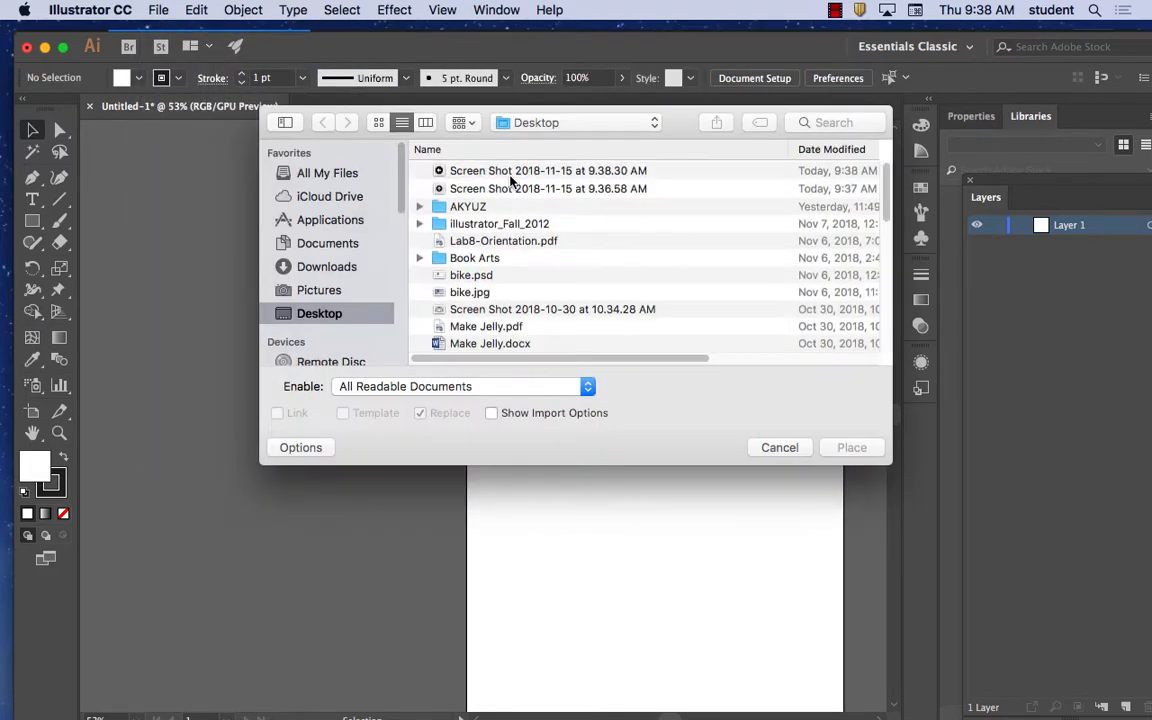
{"action": "left_click", "coordinate": [512, 172]}
{"action": "left_click", "coordinate": [852, 447]}
{"action": "left_click_drag", "start_coordinate": [589, 337], "coordinate": [641, 391]}
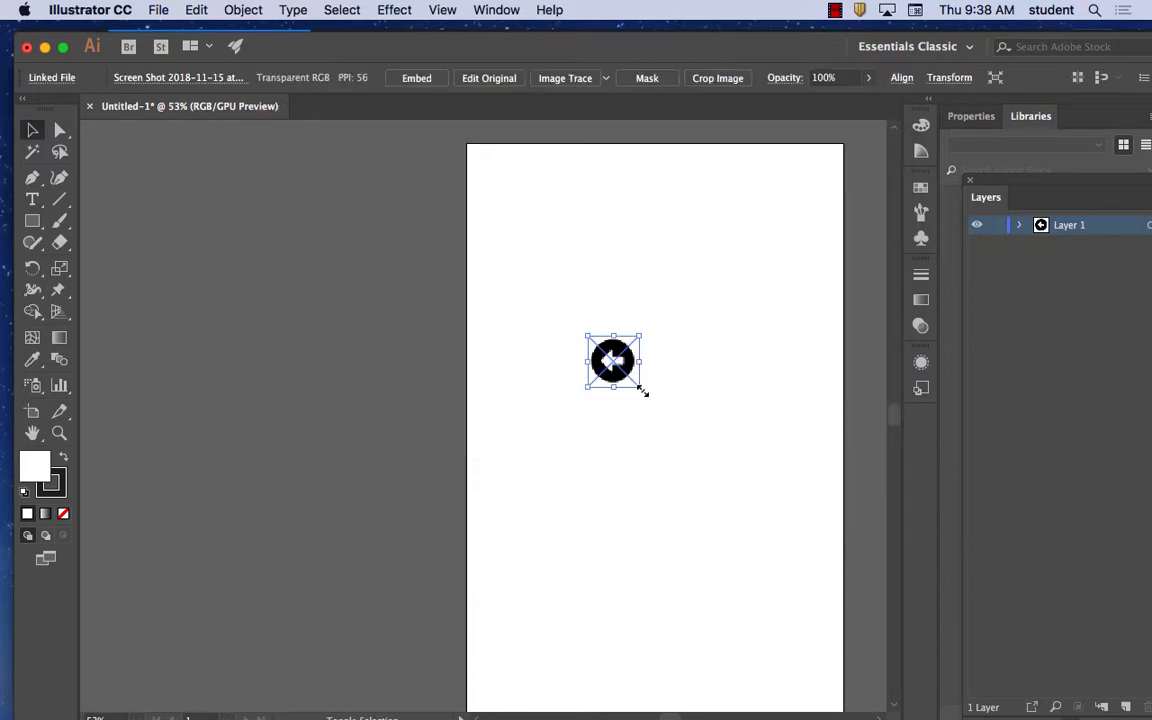
{"action": "left_click", "coordinate": [701, 372]}
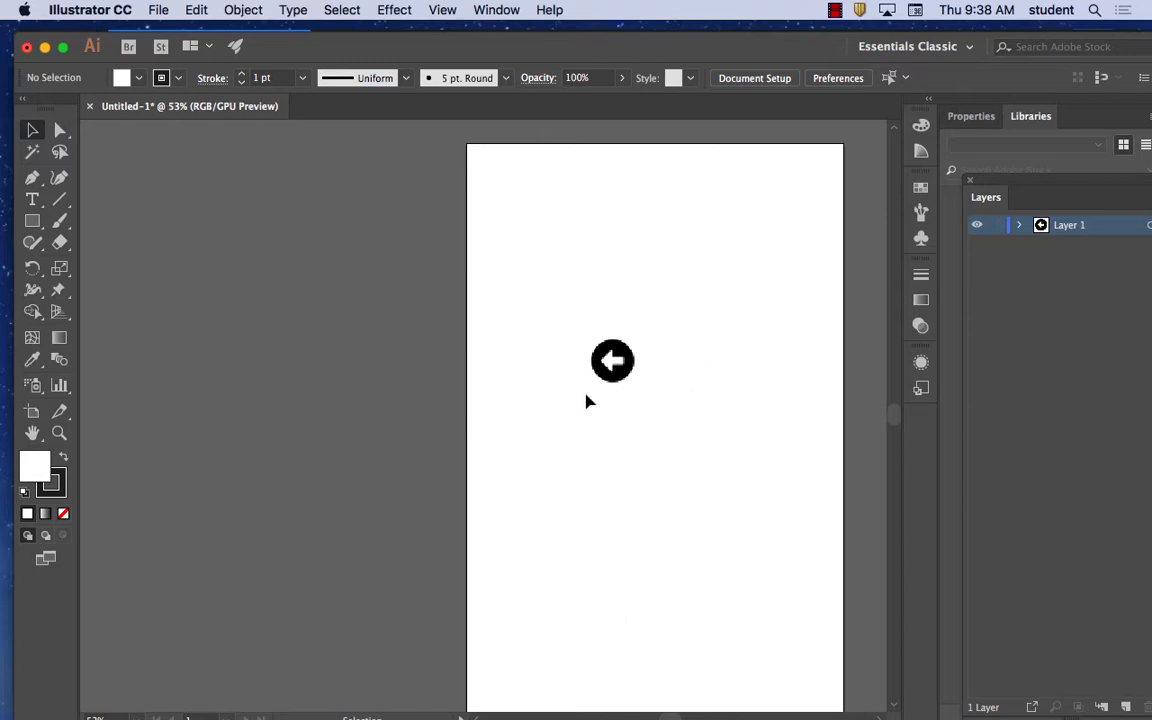
Step: Image-trace the placed left-arrow image in Black and White mode with Ignore White turned on
{"action": "left_click", "coordinate": [610, 360]}
{"action": "key", "text": "super+equal"}
{"action": "key", "text": "super+equal"}
{"action": "key", "text": "super+equal"}
{"action": "key", "text": "super+equal"}
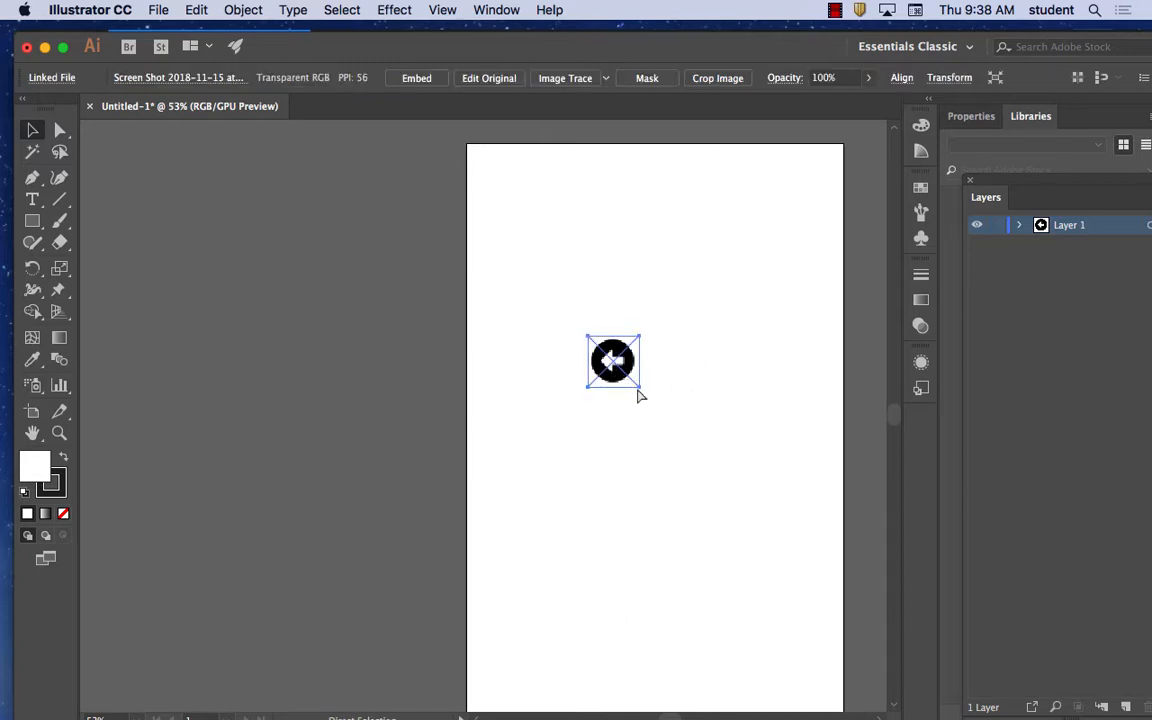
{"action": "left_click", "coordinate": [674, 257]}
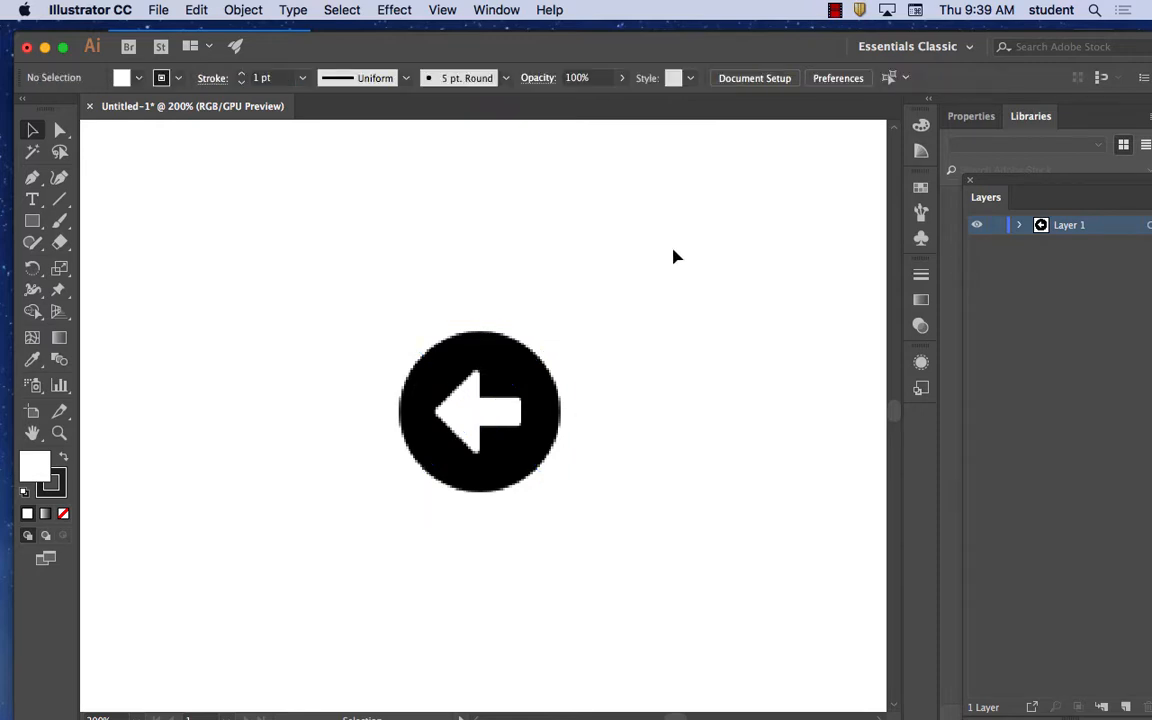
{"action": "left_click", "coordinate": [519, 406]}
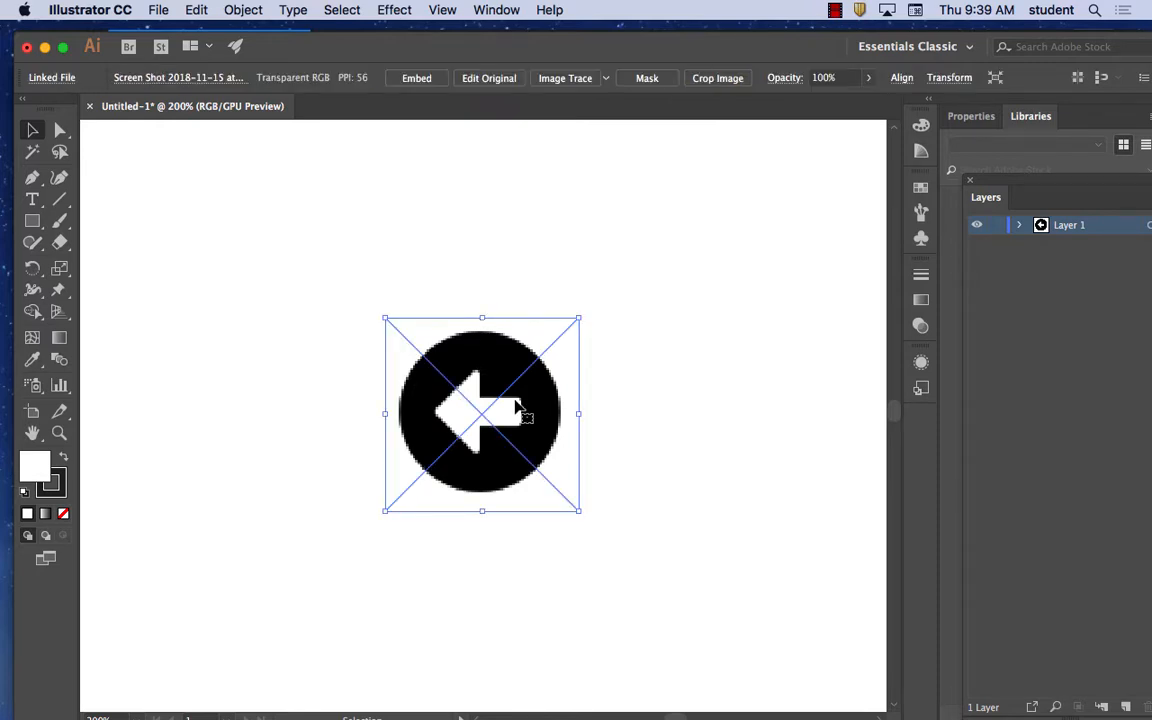
{"action": "left_click", "coordinate": [500, 11]}
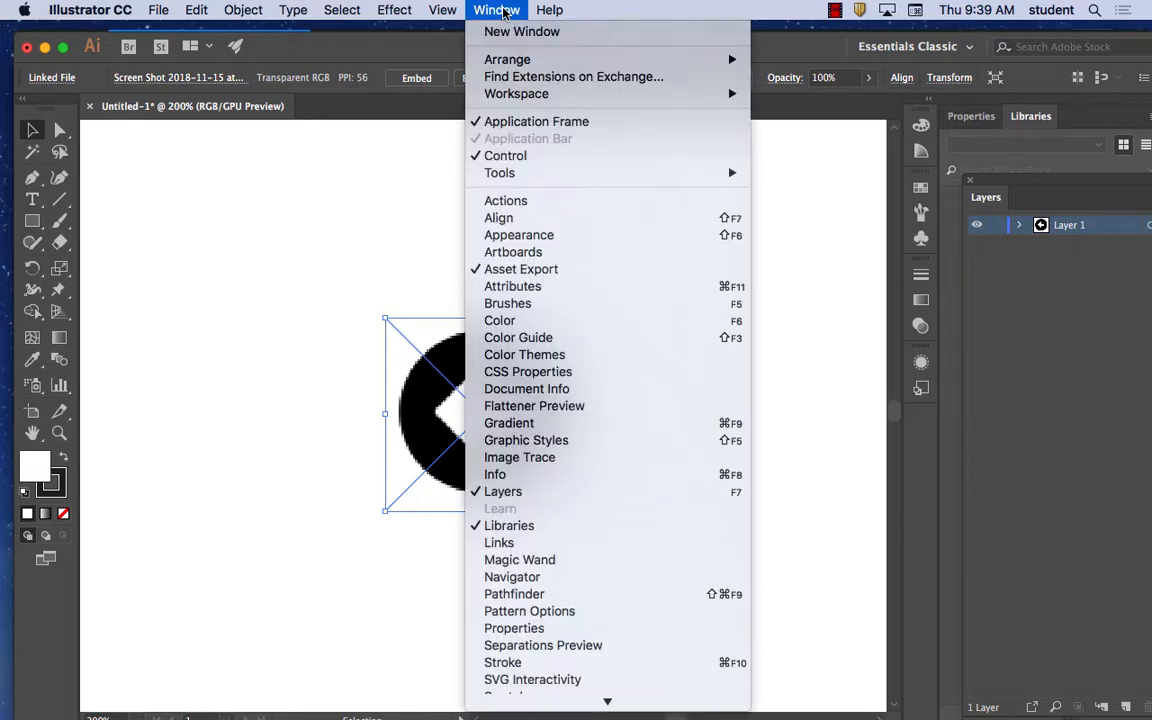
{"action": "scroll", "coordinate": [560, 400], "scroll_direction": "down", "scroll_amount": 3}
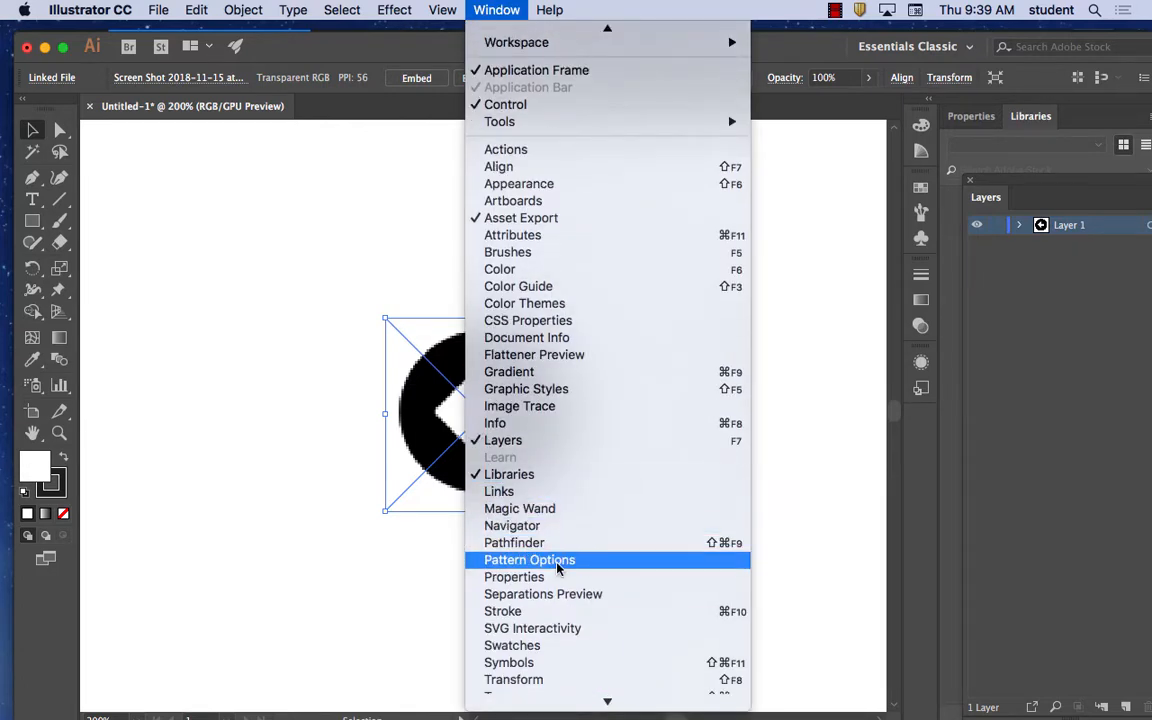
{"action": "left_click", "coordinate": [548, 414]}
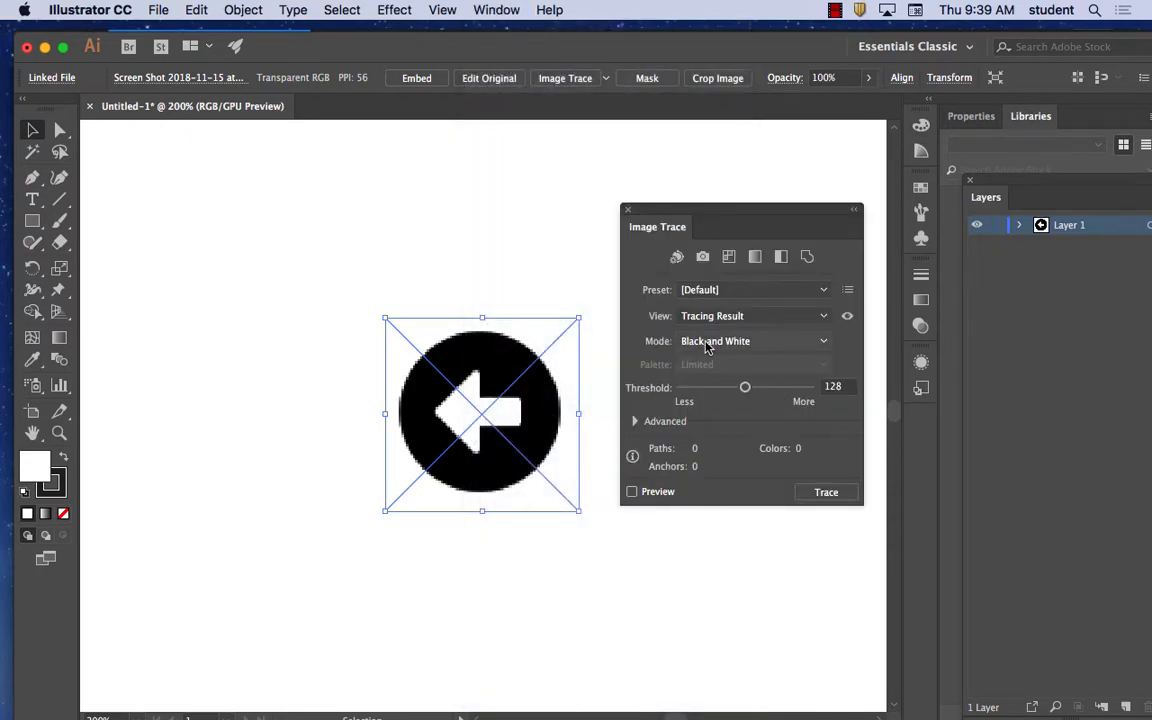
{"action": "left_click", "coordinate": [637, 421]}
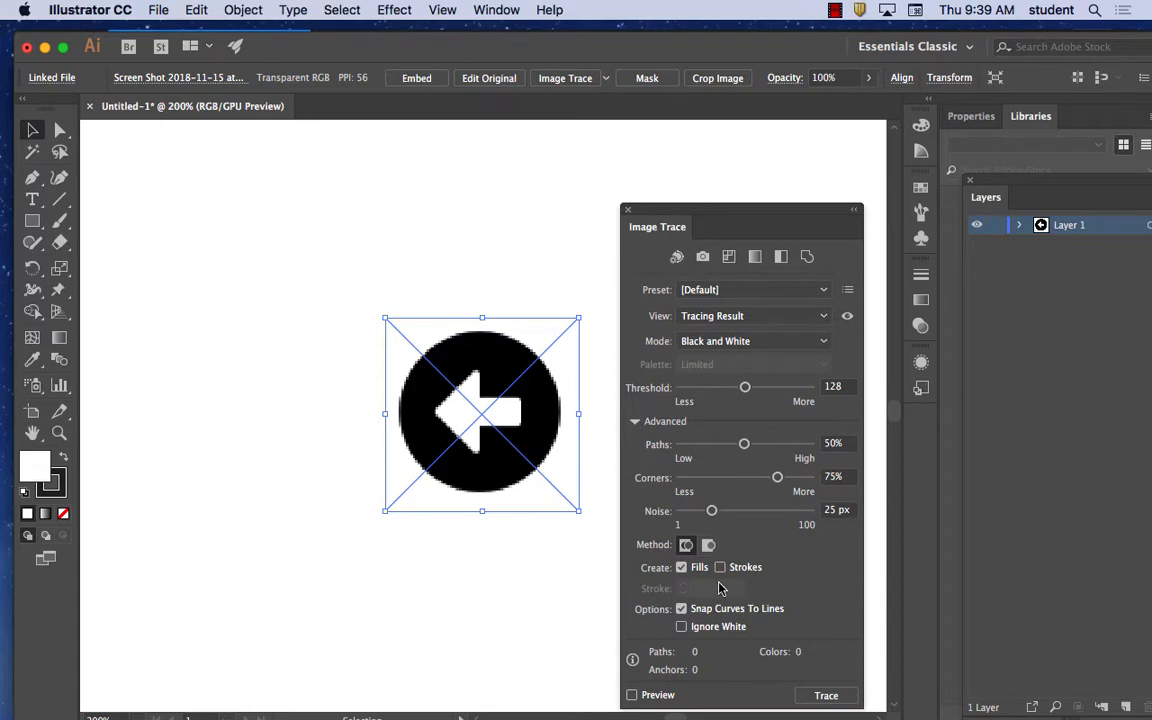
{"action": "left_click", "coordinate": [682, 627]}
{"action": "left_click", "coordinate": [836, 697]}
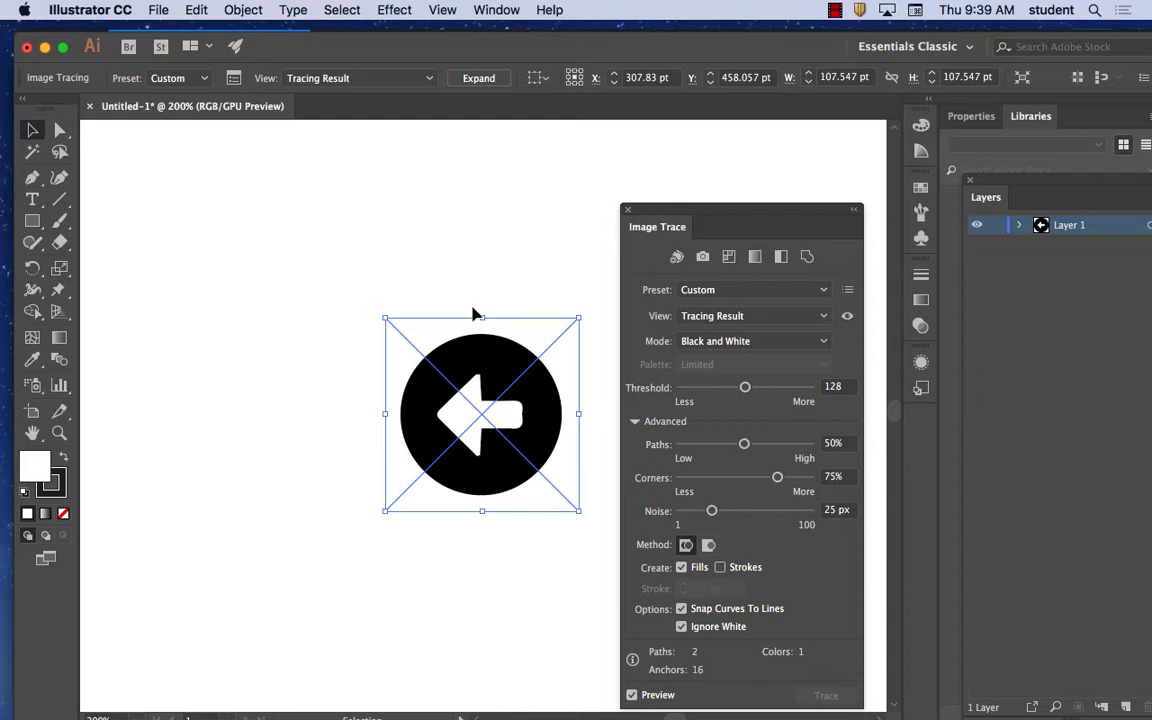
Step: Expand the traced arrow icon into editable vector paths, with both Object and Fill included
{"action": "left_click", "coordinate": [478, 275]}
{"action": "left_click", "coordinate": [516, 380]}
{"action": "left_click_drag", "start_coordinate": [679, 216], "coordinate": [764, 190]}
{"action": "left_click", "coordinate": [619, 346]}
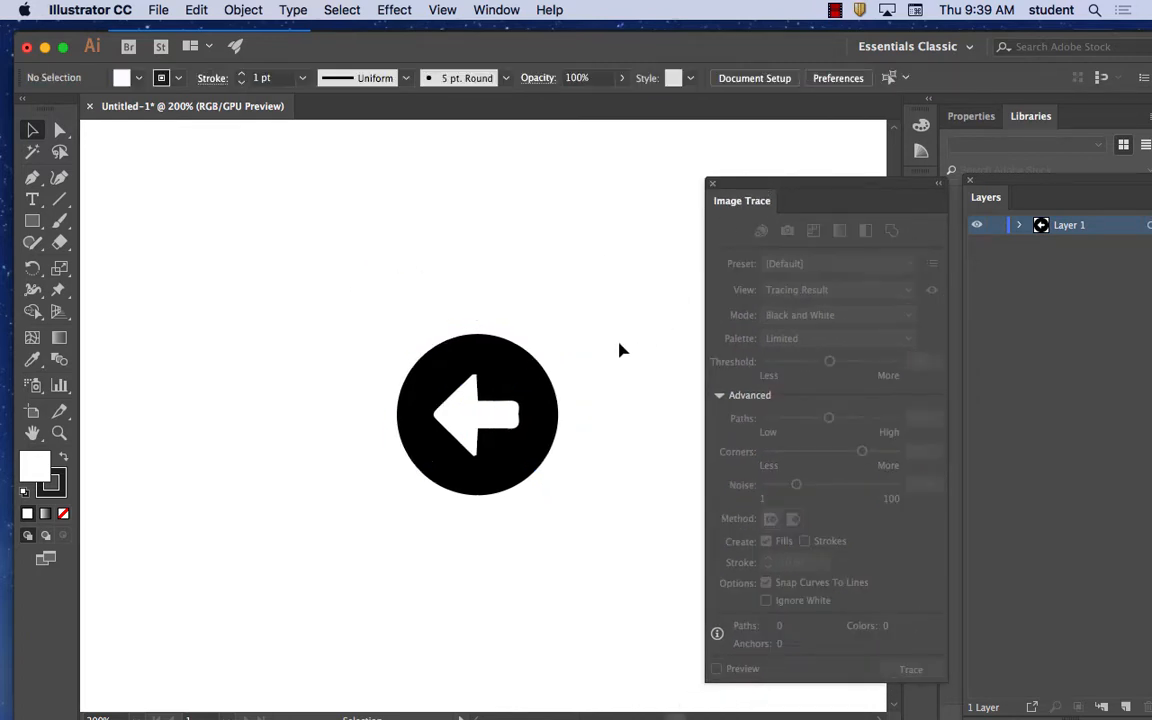
{"action": "left_click", "coordinate": [60, 130]}
{"action": "left_click", "coordinate": [503, 424]}
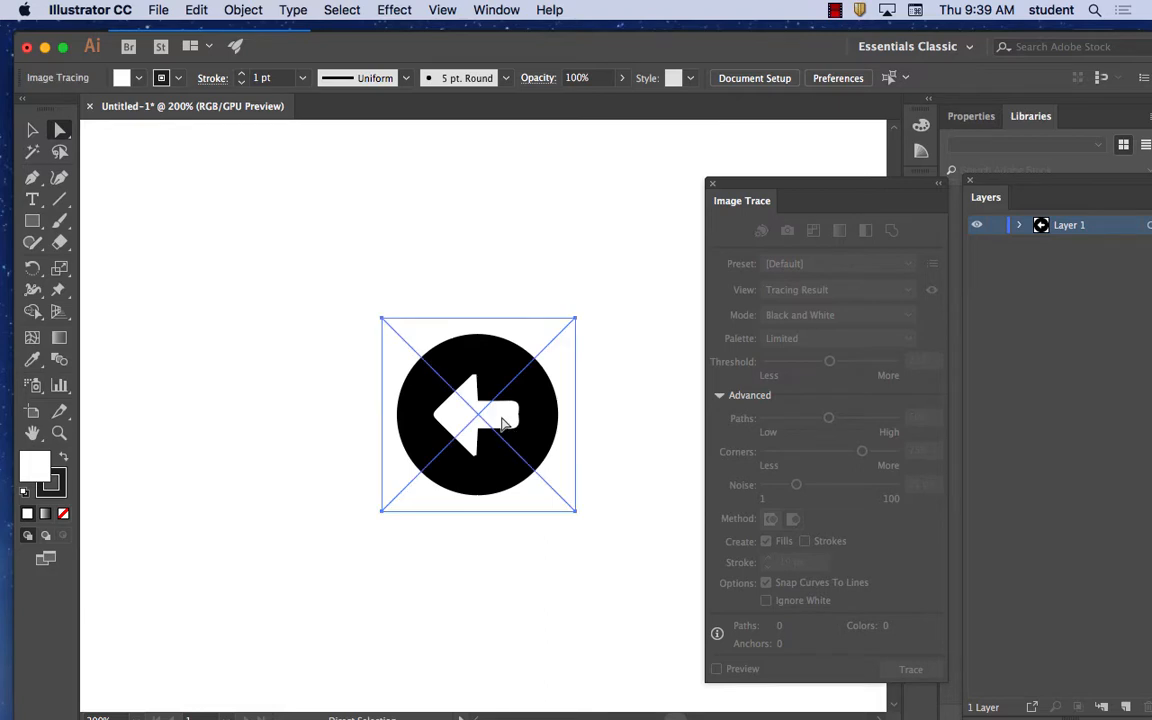
{"action": "left_click", "coordinate": [243, 10]}
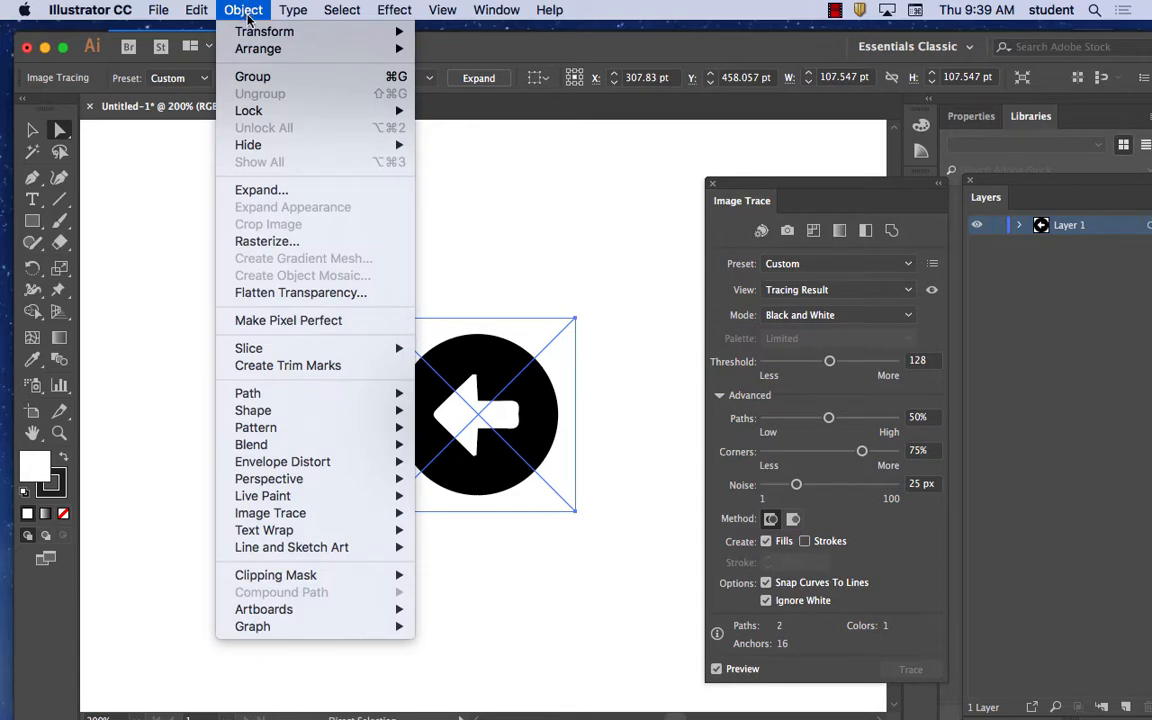
{"action": "left_click", "coordinate": [292, 194]}
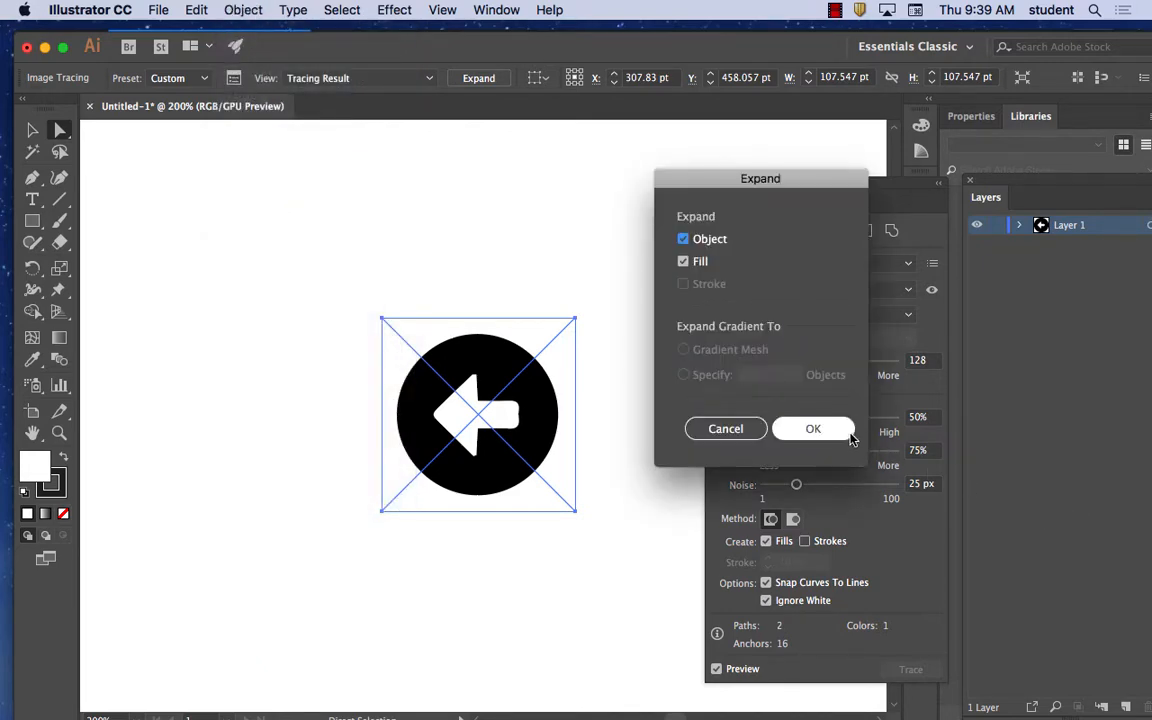
{"action": "left_click", "coordinate": [813, 428]}
{"action": "left_click", "coordinate": [610, 390]}
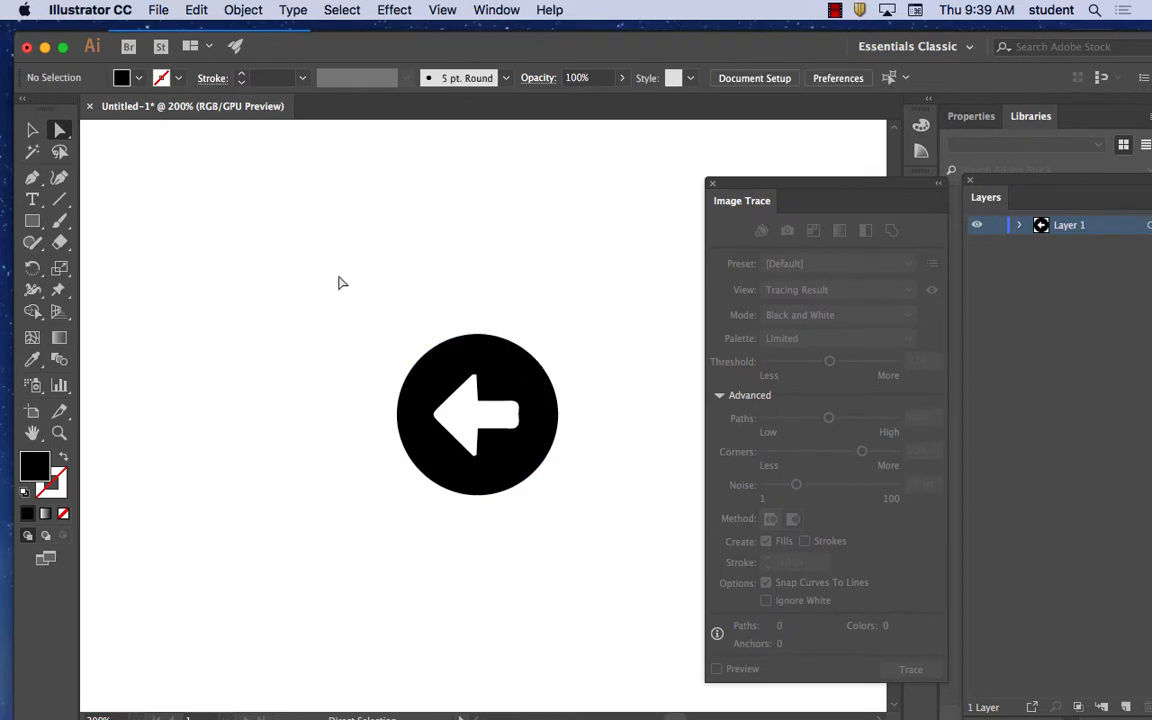
Step: Select the whole expanded arrow icon and fit the artboard to the selected art
{"action": "left_click_drag", "start_coordinate": [349, 290], "coordinate": [613, 558]}
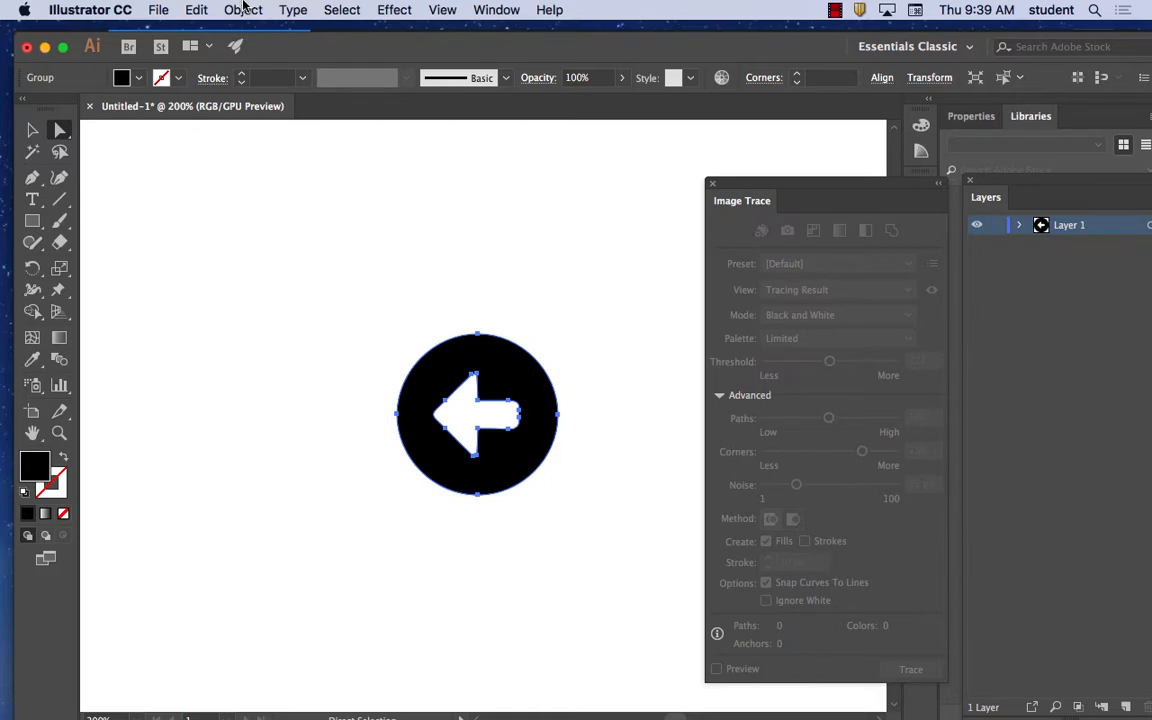
{"action": "left_click", "coordinate": [242, 9]}
{"action": "mouse_move", "coordinate": [301, 609]}
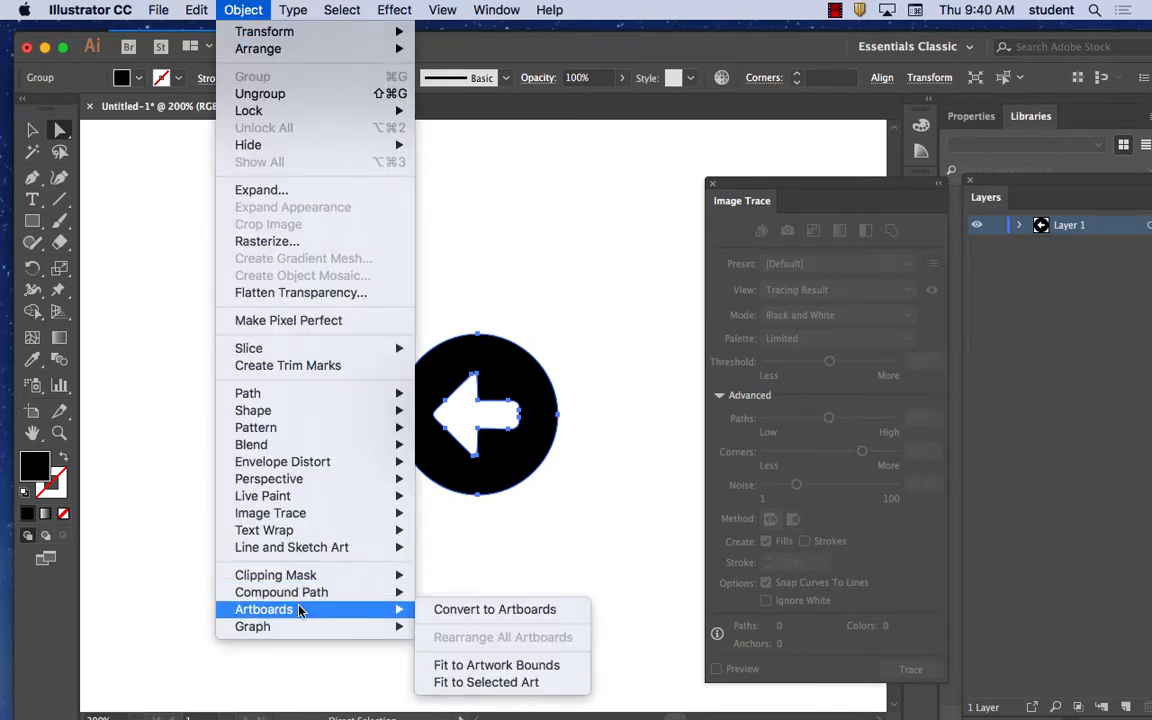
{"action": "left_click", "coordinate": [507, 682]}
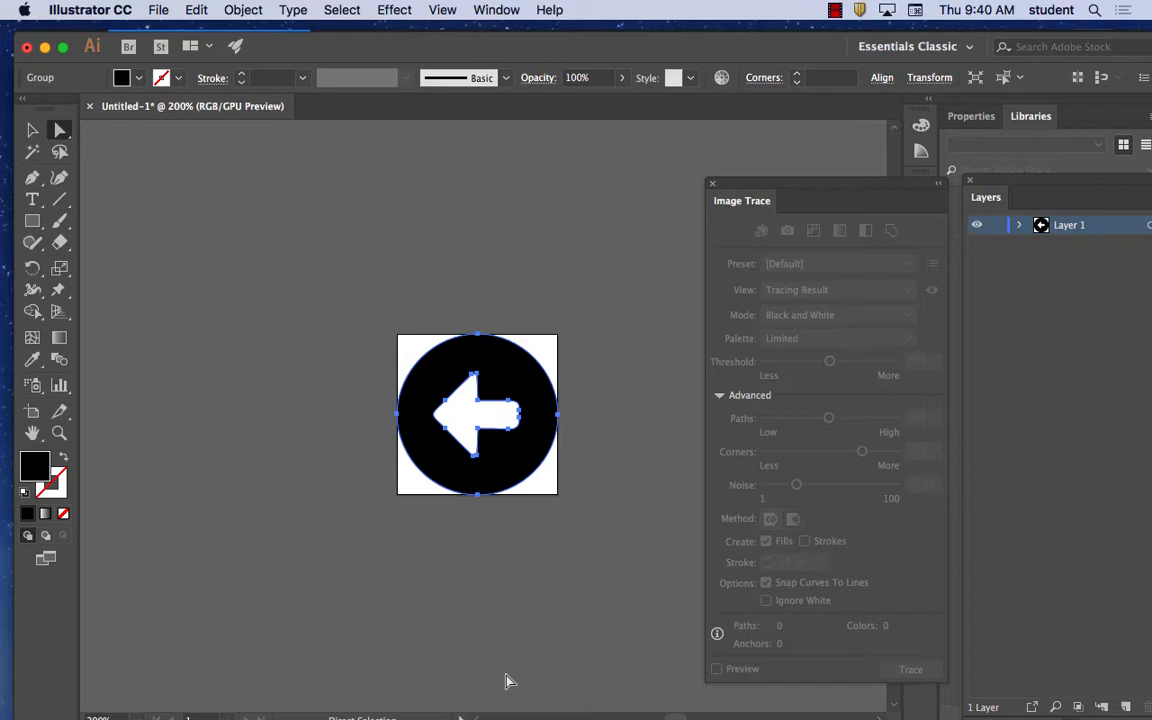
Step: Save the document to the Desktop as arrow.svg in SVG format with the SVG 1.1 profile
{"action": "left_click", "coordinate": [157, 9]}
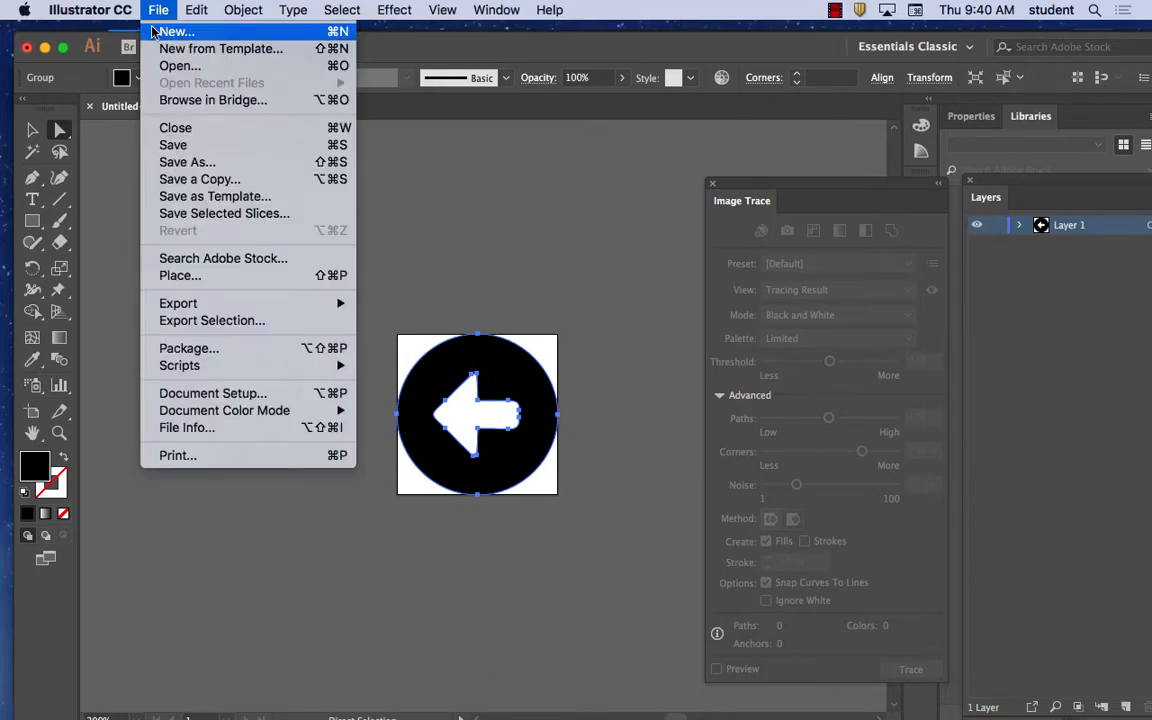
{"action": "left_click", "coordinate": [185, 163]}
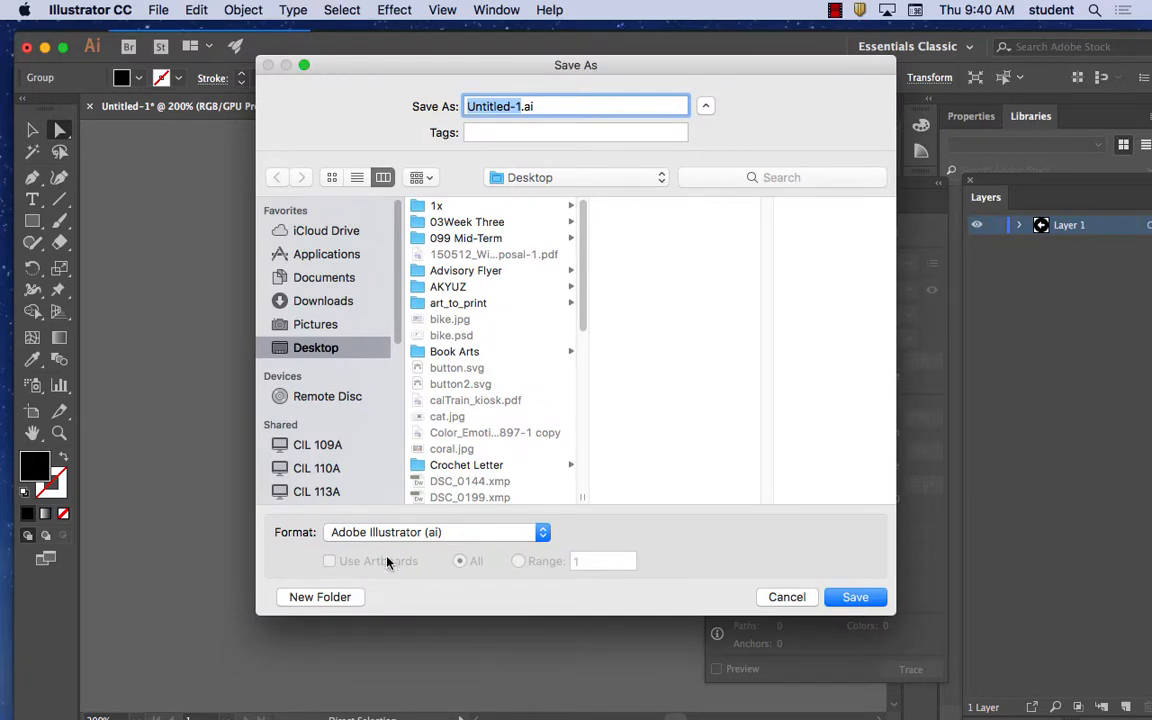
{"action": "left_click", "coordinate": [406, 539]}
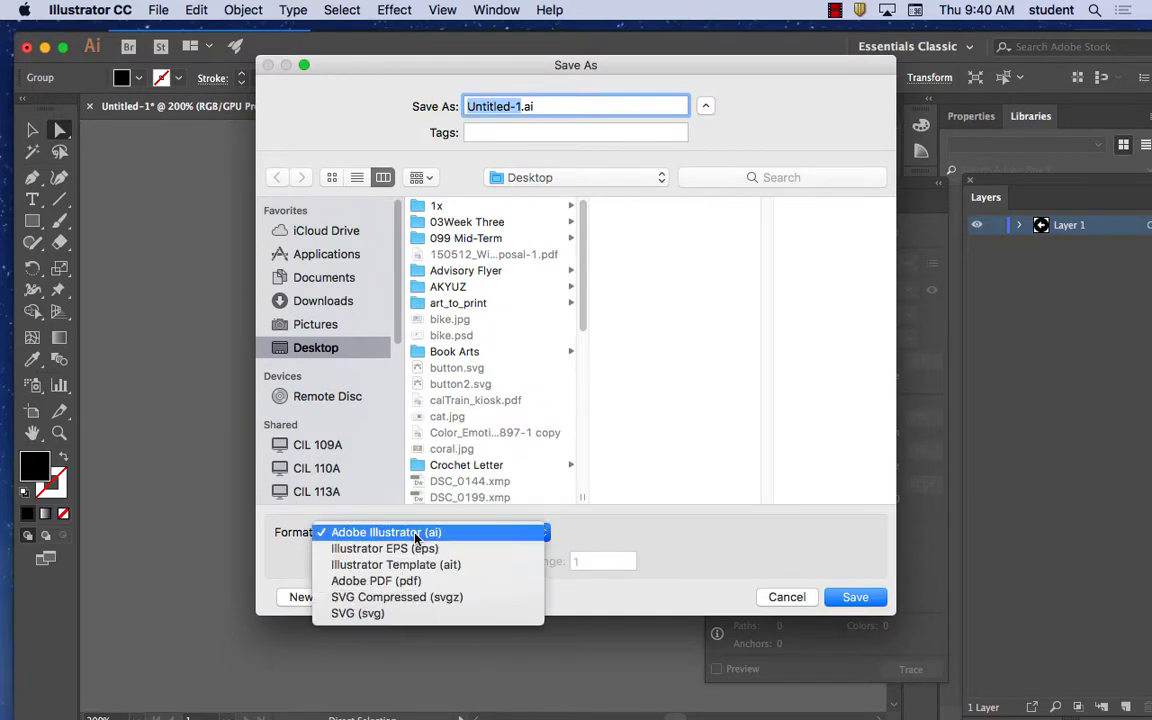
{"action": "left_click", "coordinate": [418, 586]}
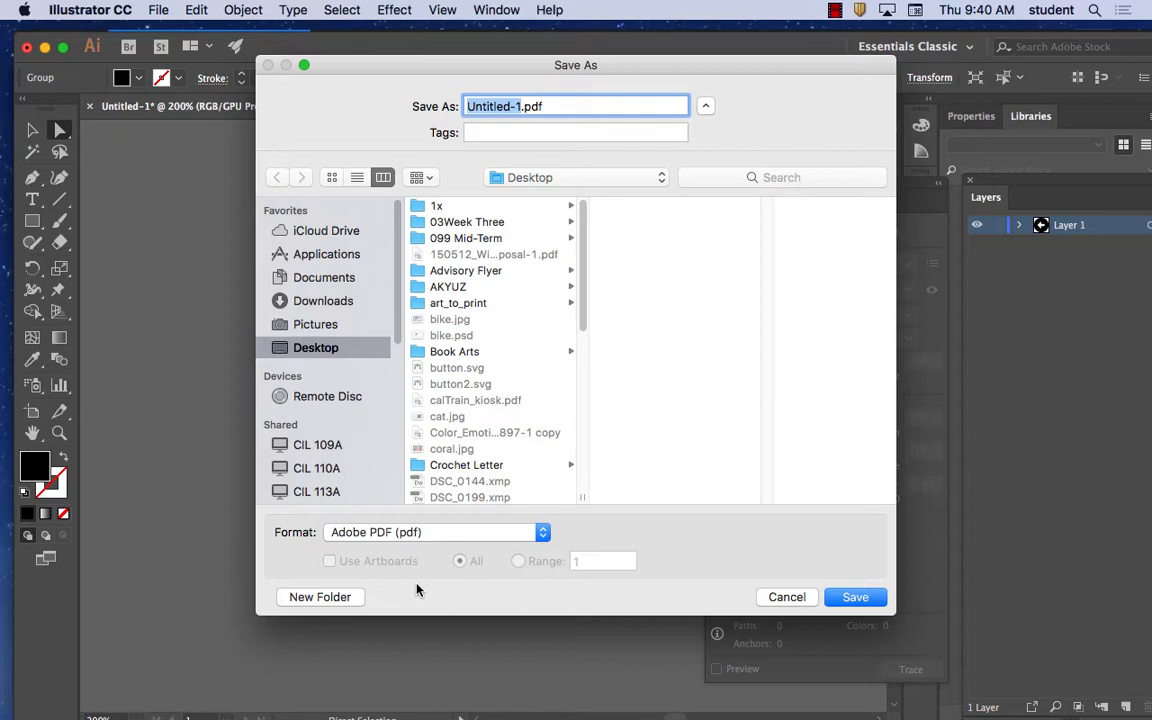
{"action": "left_click", "coordinate": [430, 532]}
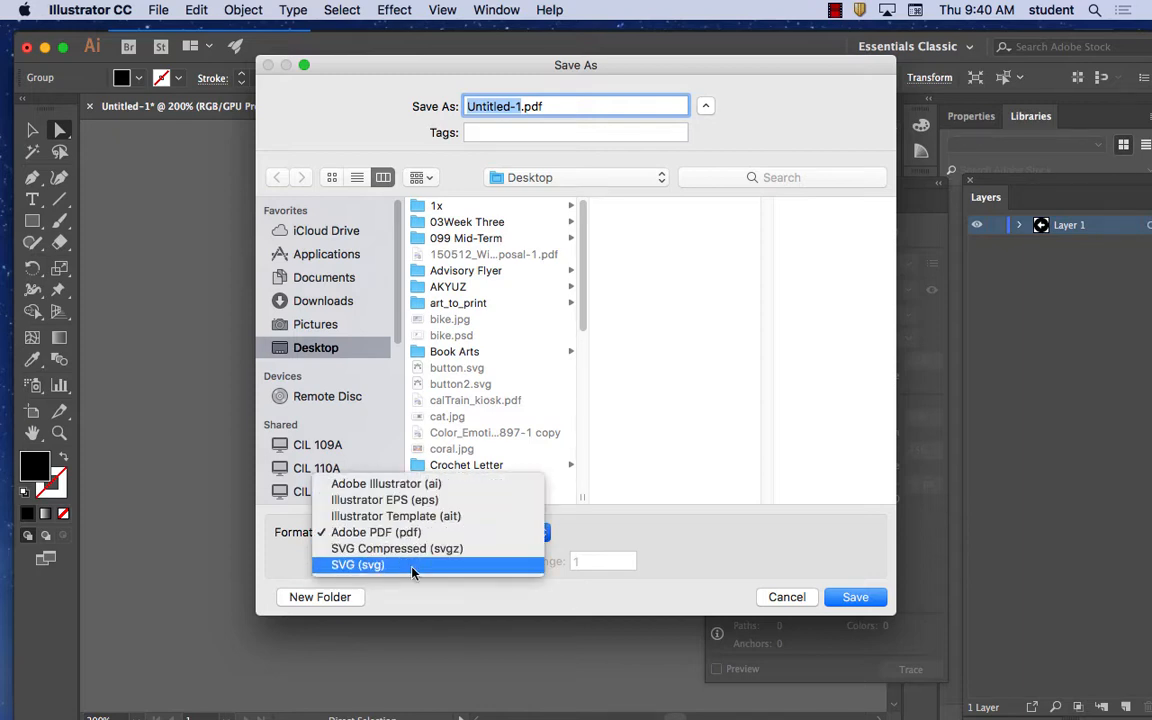
{"action": "left_click", "coordinate": [419, 566]}
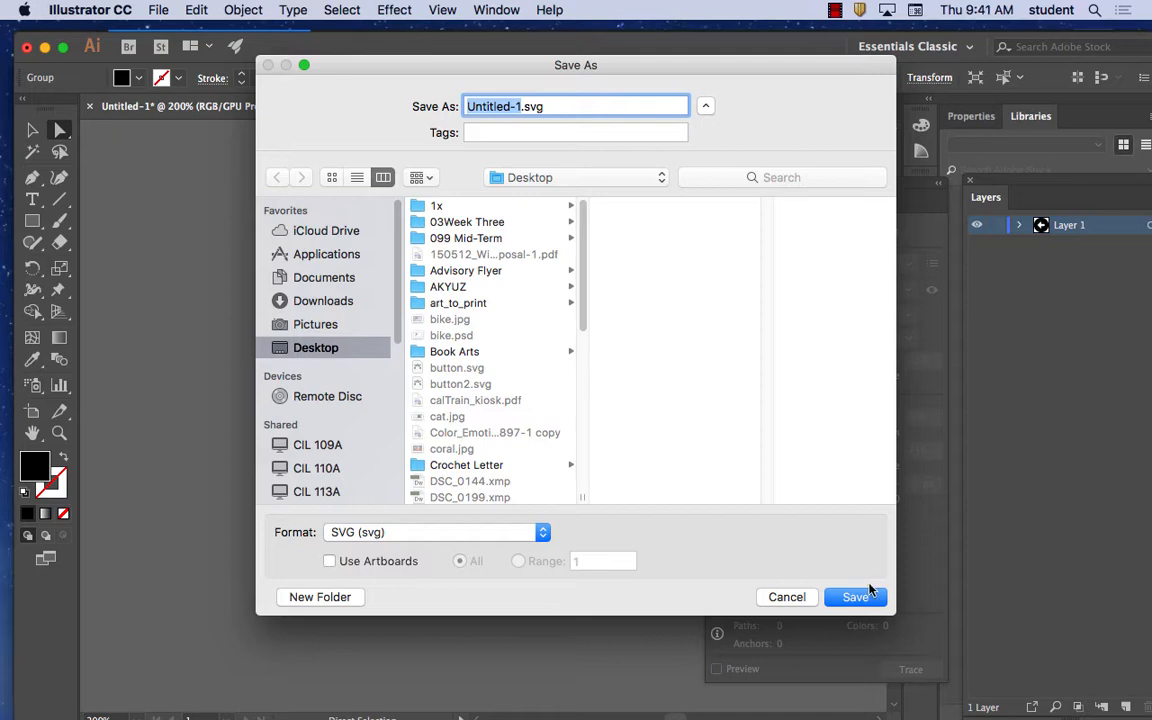
{"action": "type", "text": "arrow"}
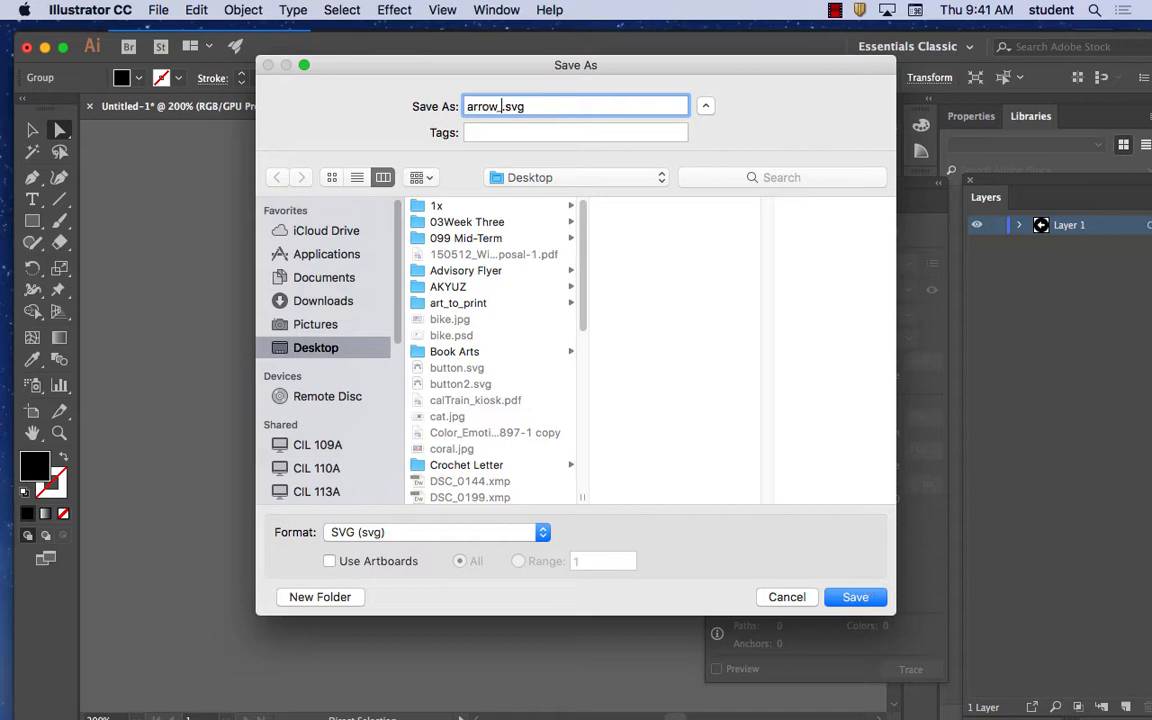
{"action": "left_click", "coordinate": [855, 596]}
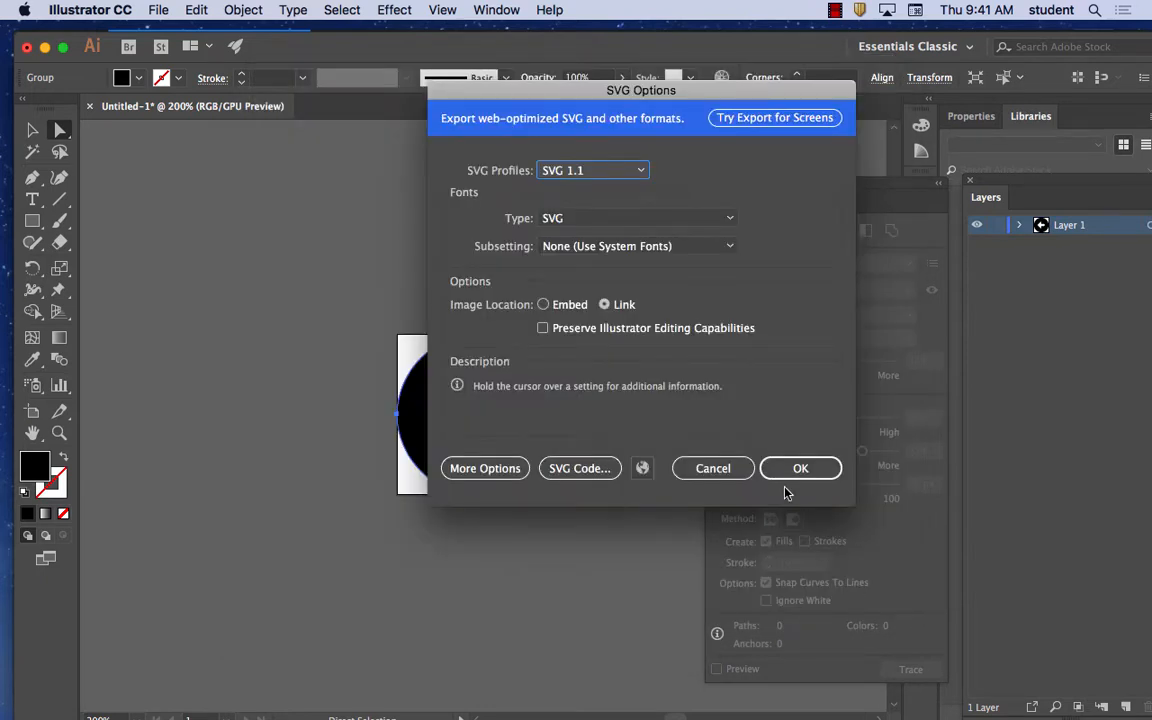
{"action": "left_click", "coordinate": [802, 468]}
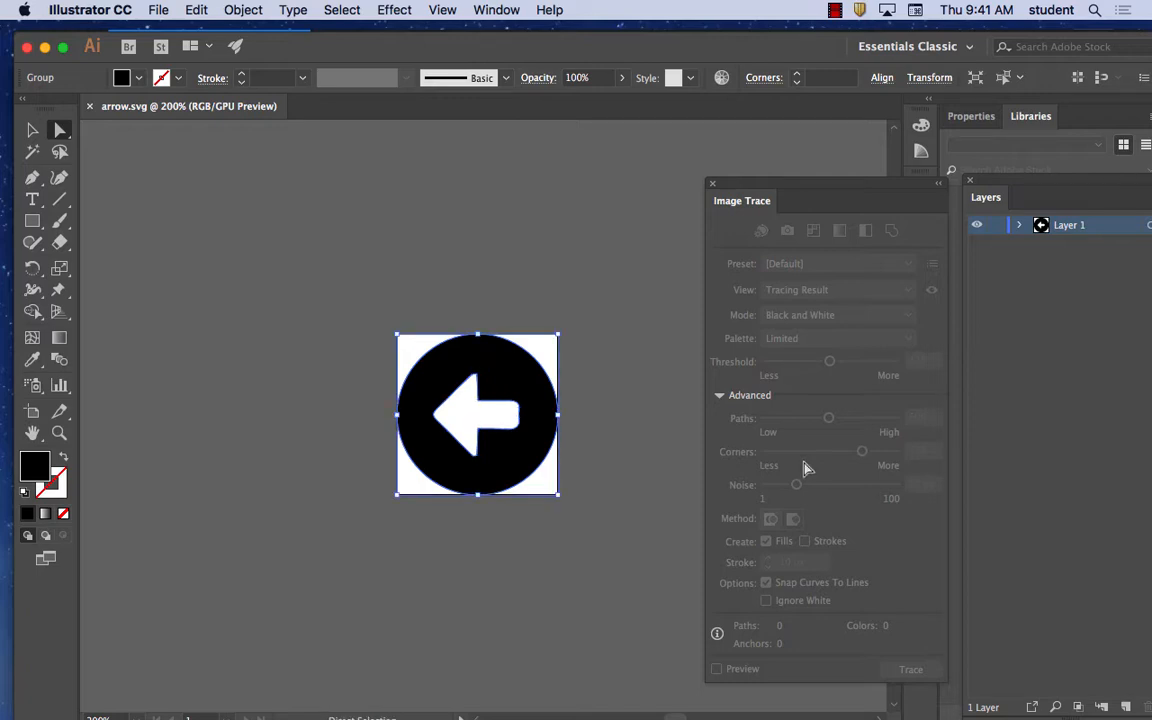
Step: Switch to Sketch, create a new document, and add a Mobile artboard of 320 × 1024 from the Responsive Web presets
{"action": "mouse_move", "coordinate": [612, 700]}
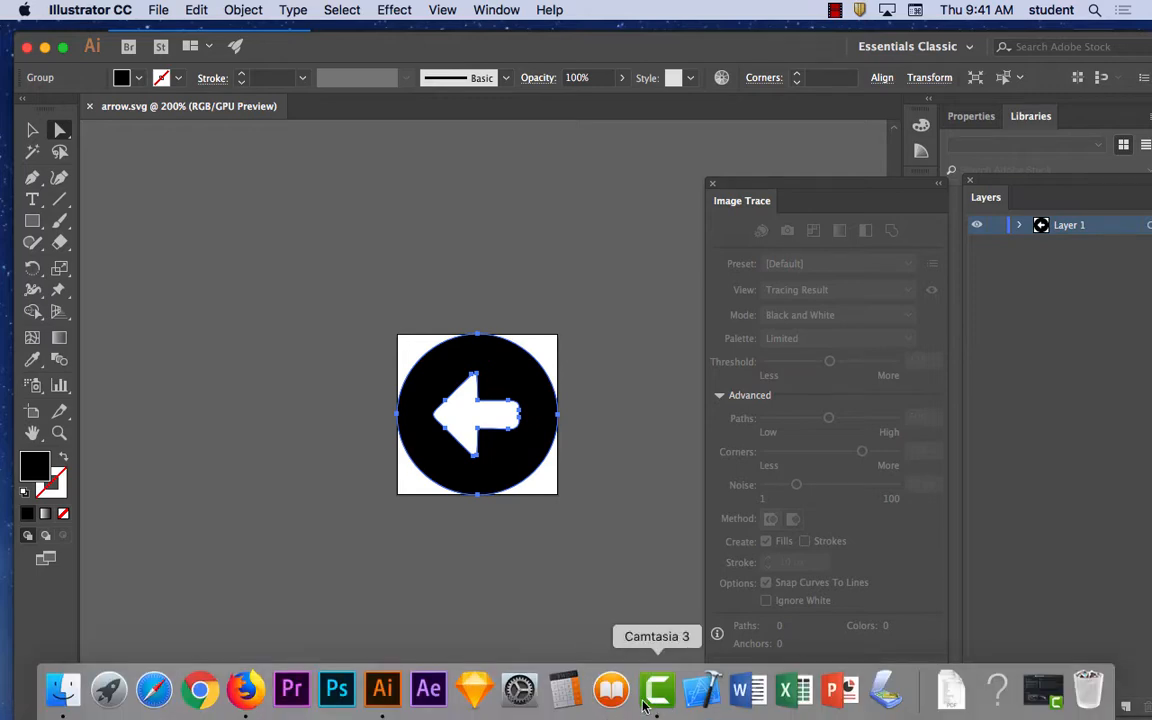
{"action": "left_click", "coordinate": [476, 690]}
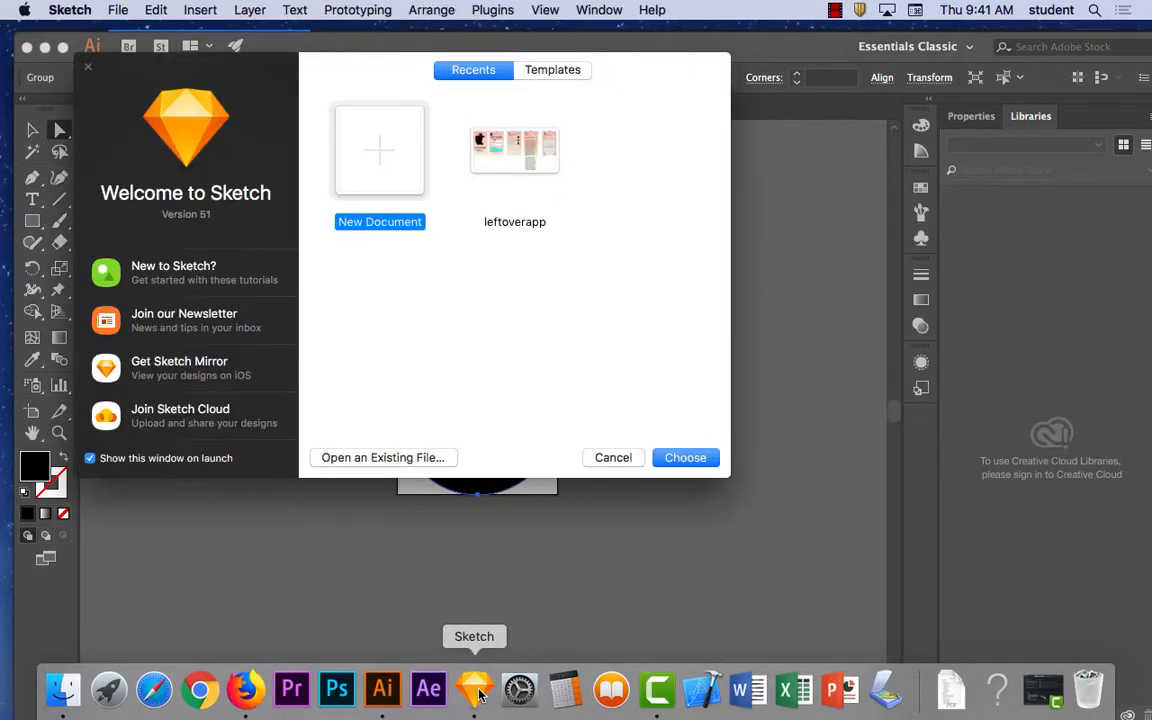
{"action": "left_click", "coordinate": [672, 459]}
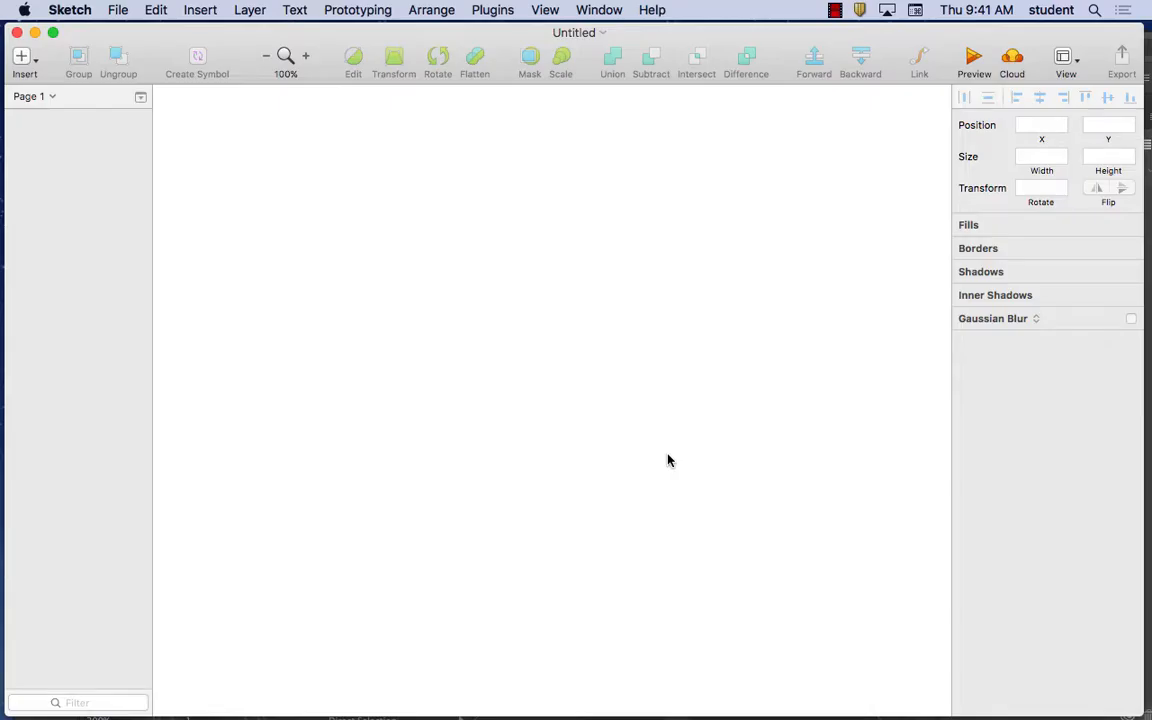
{"action": "left_click", "coordinate": [202, 9]}
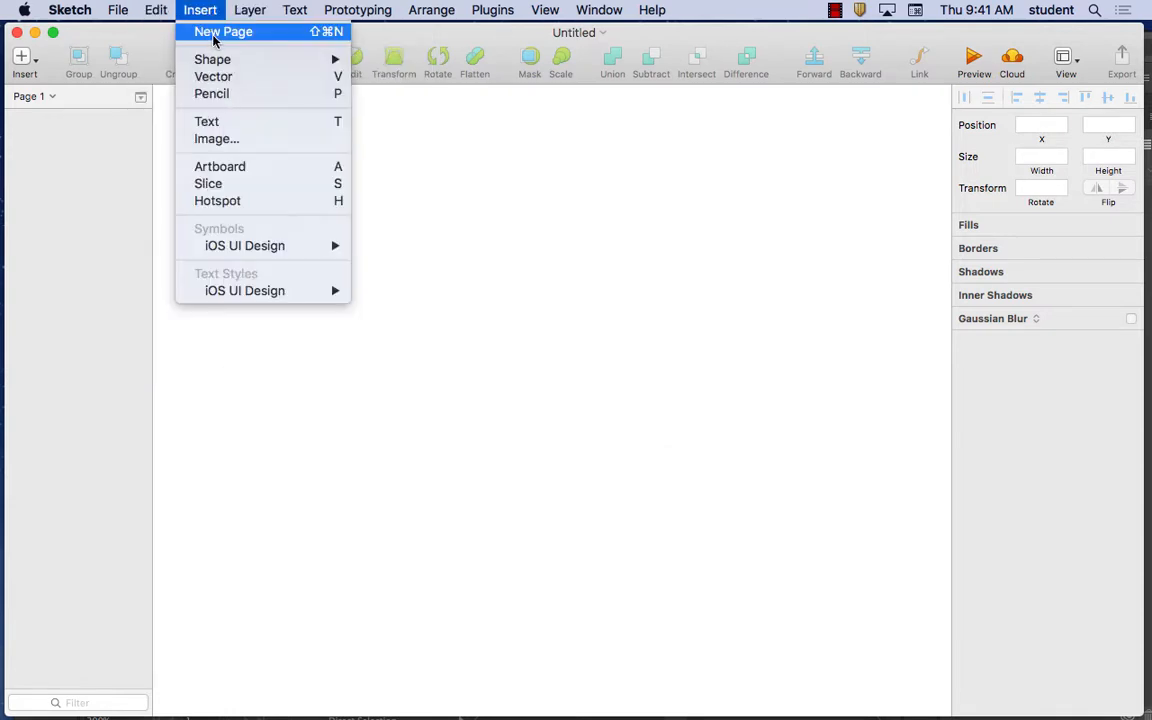
{"action": "left_click", "coordinate": [240, 167]}
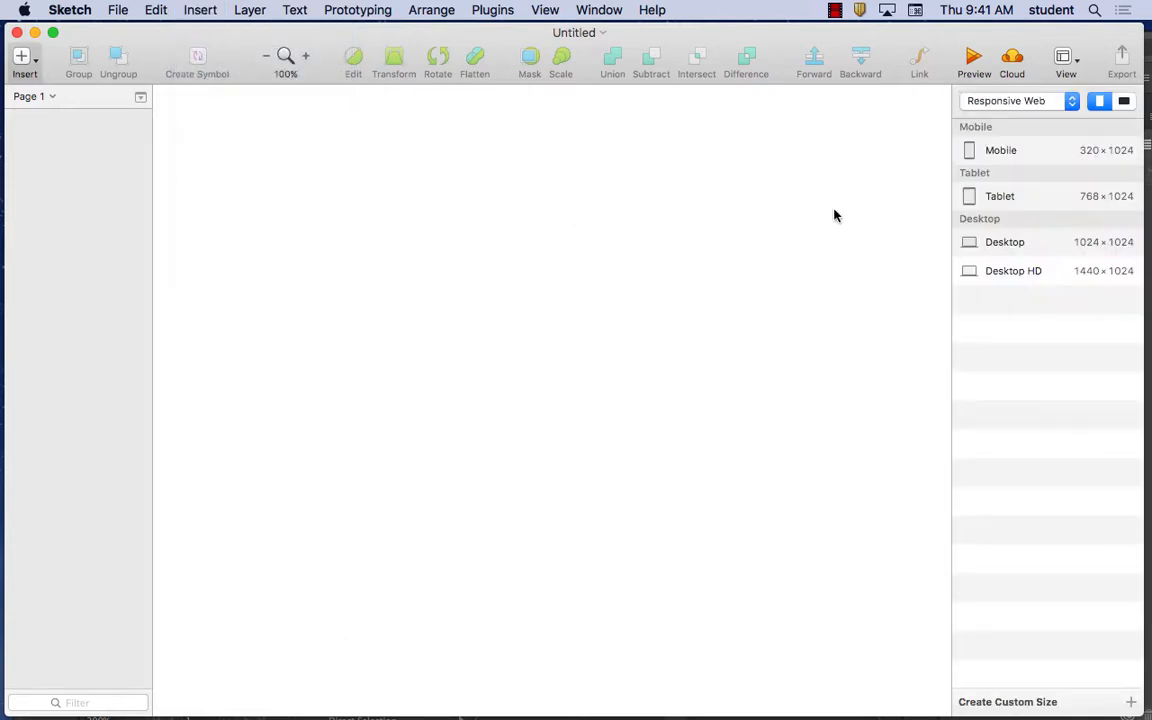
{"action": "left_click", "coordinate": [1005, 152]}
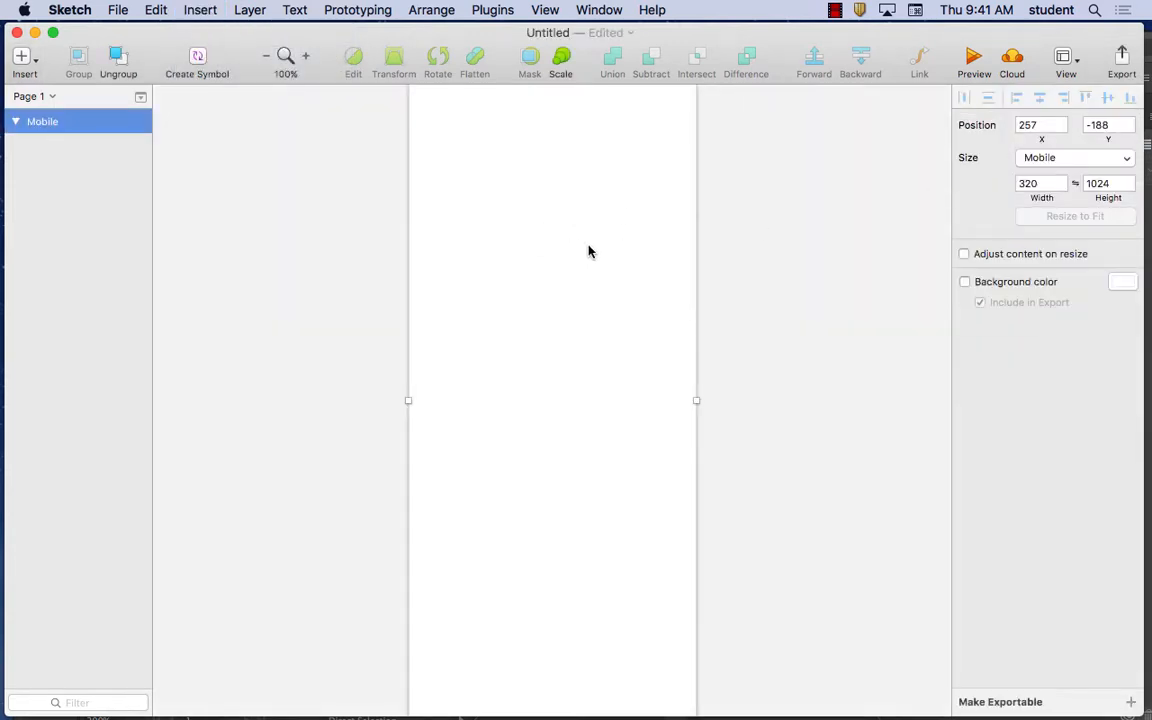
{"action": "key", "text": "super+minus"}
{"action": "left_click", "coordinate": [786, 303]}
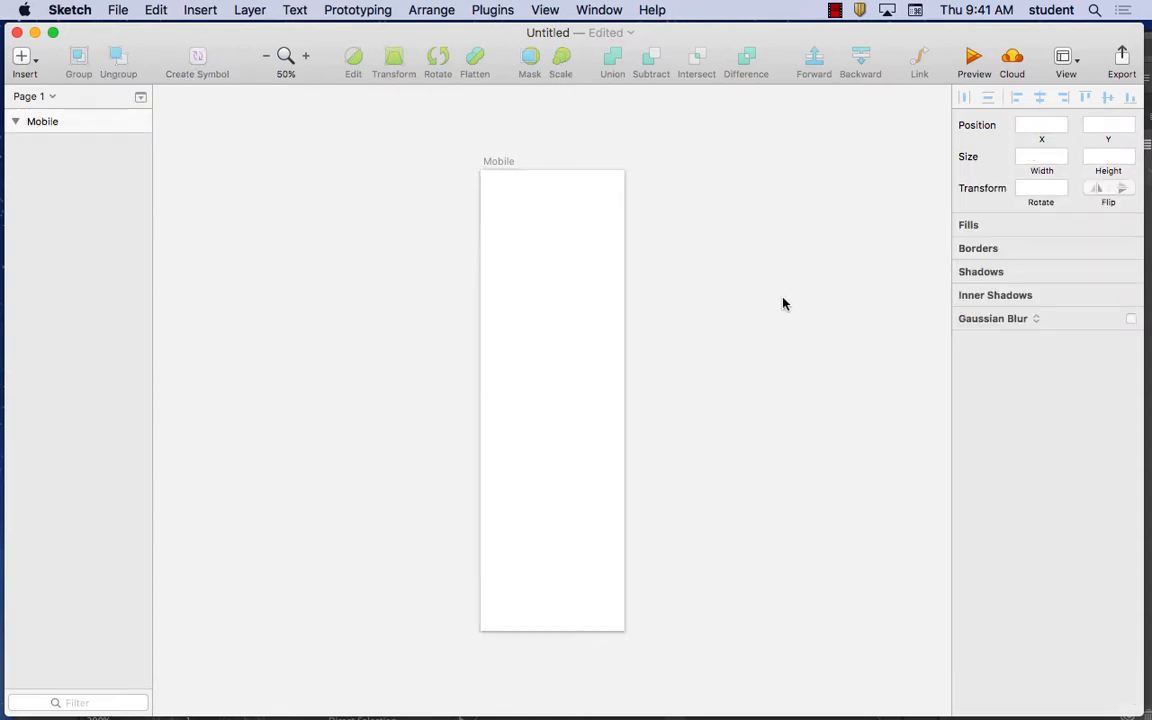
Step: Paste the arrow icon onto the Mobile artboard, enlarged to about 190 × 190 and positioned at about X 48, Y 238
{"action": "key", "text": "super+v"}
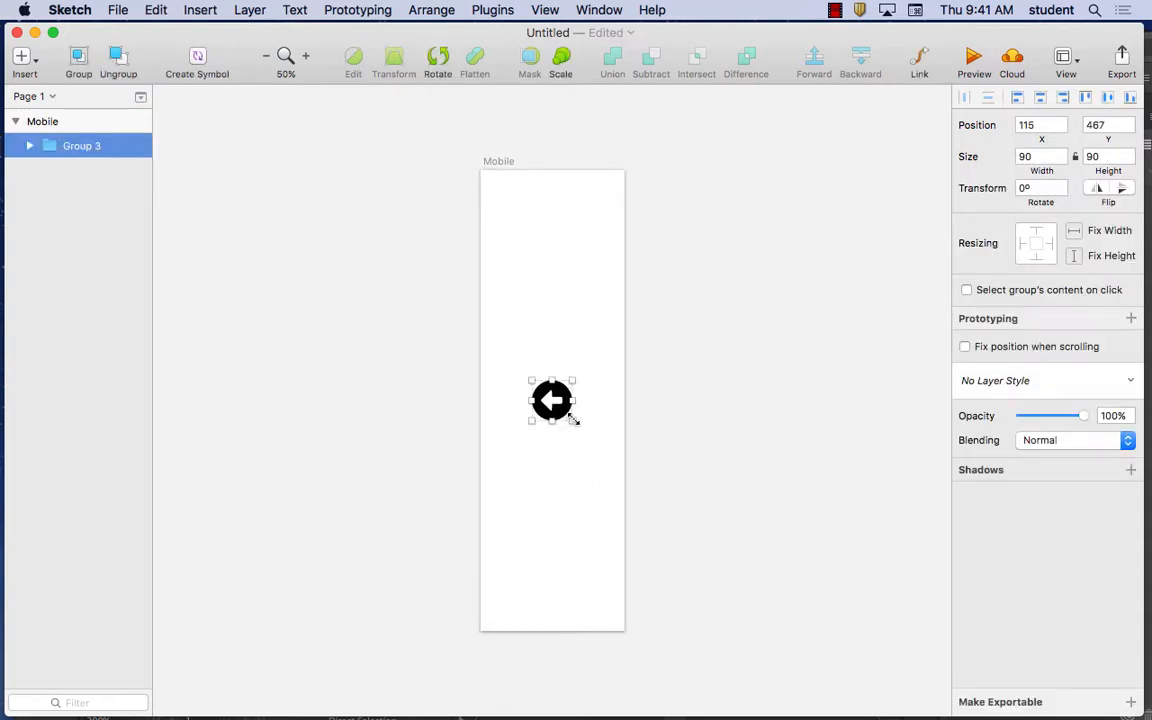
{"action": "left_click_drag", "start_coordinate": [575, 421], "coordinate": [617, 466]}
{"action": "left_click_drag", "start_coordinate": [592, 394], "coordinate": [558, 306]}
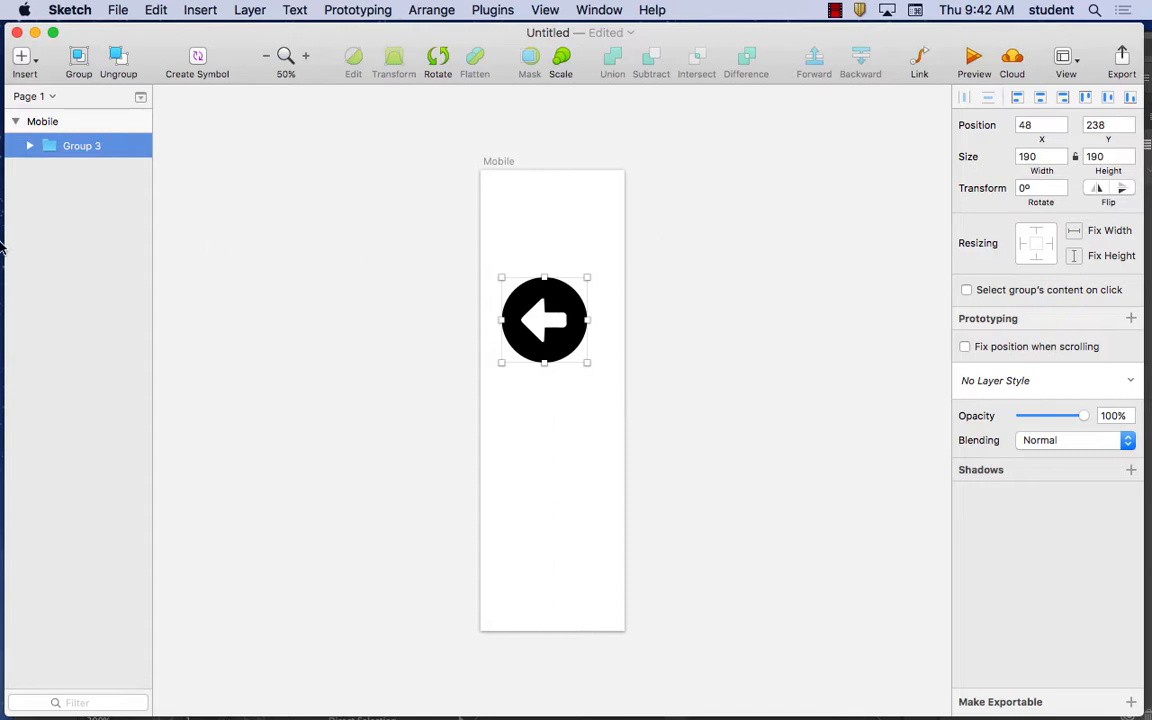
Step: Expand the icon's group and its Fill 1 shape, and set the circle path's fill to bright red EA0909
{"action": "left_click", "coordinate": [30, 146]}
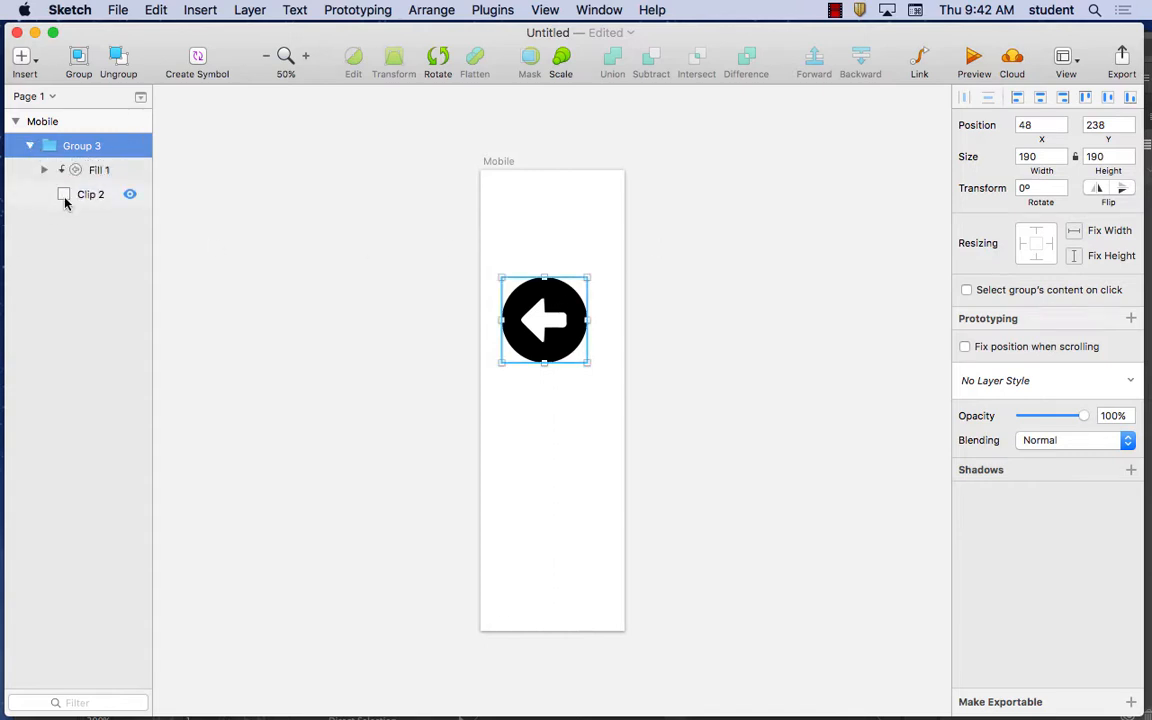
{"action": "left_click", "coordinate": [64, 200]}
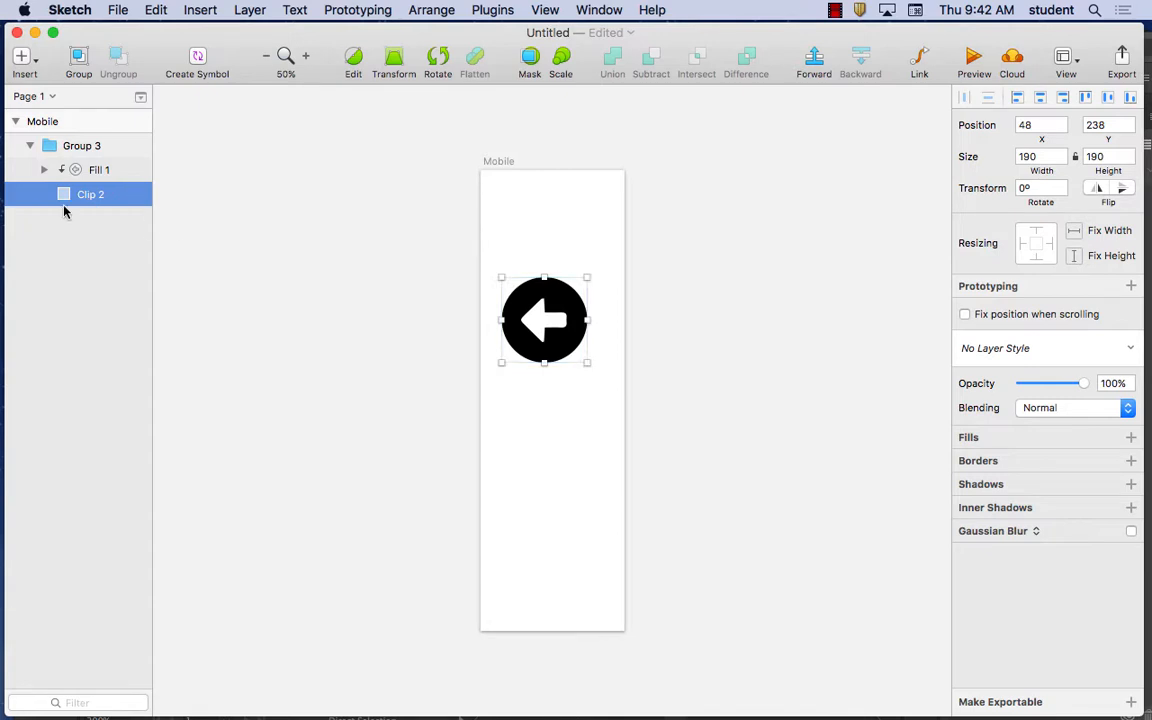
{"action": "left_click", "coordinate": [45, 170]}
{"action": "left_click", "coordinate": [97, 199]}
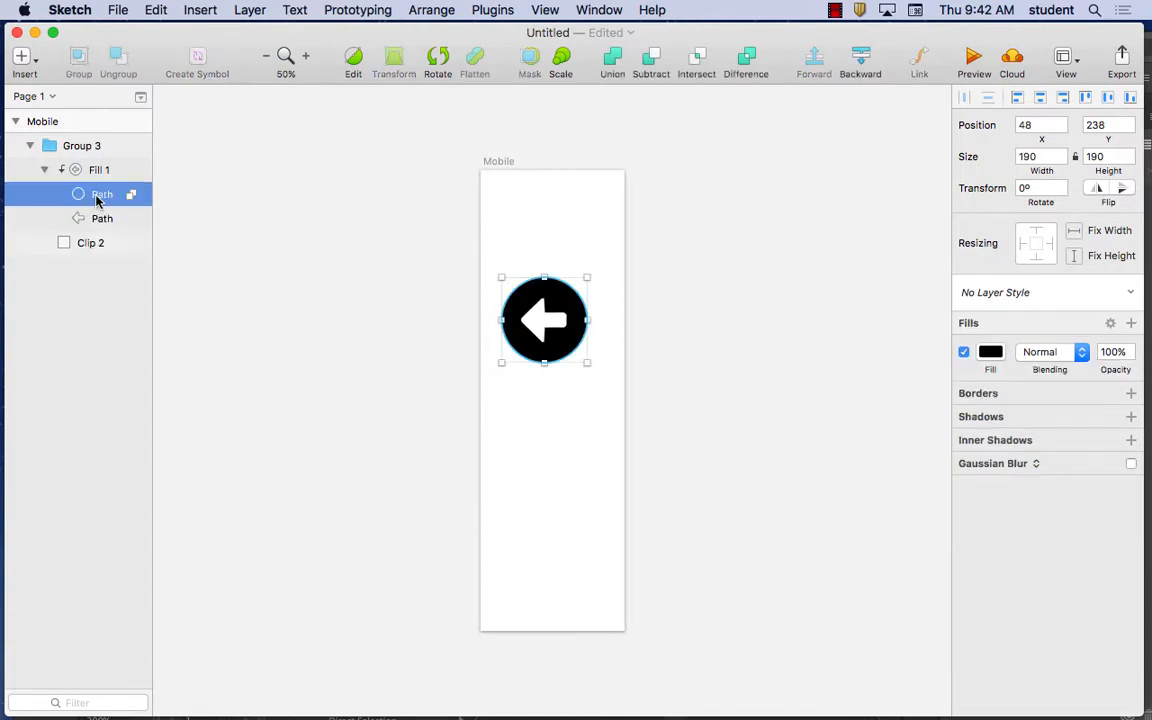
{"action": "left_click", "coordinate": [990, 351]}
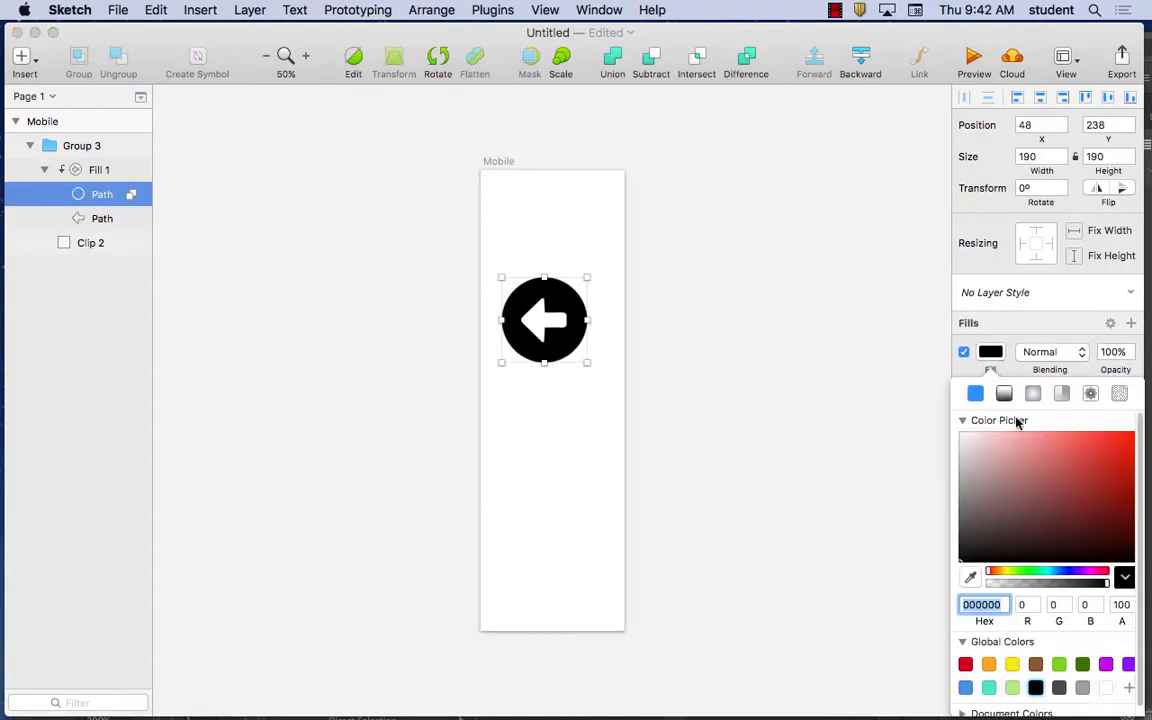
{"action": "left_click", "coordinate": [1085, 450]}
{"action": "mouse_move", "coordinate": [1087, 453]}
{"action": "left_mouse_down"}
{"action": "mouse_move", "coordinate": [1121, 481]}
{"action": "mouse_move", "coordinate": [1124, 442]}
{"action": "left_mouse_up"}
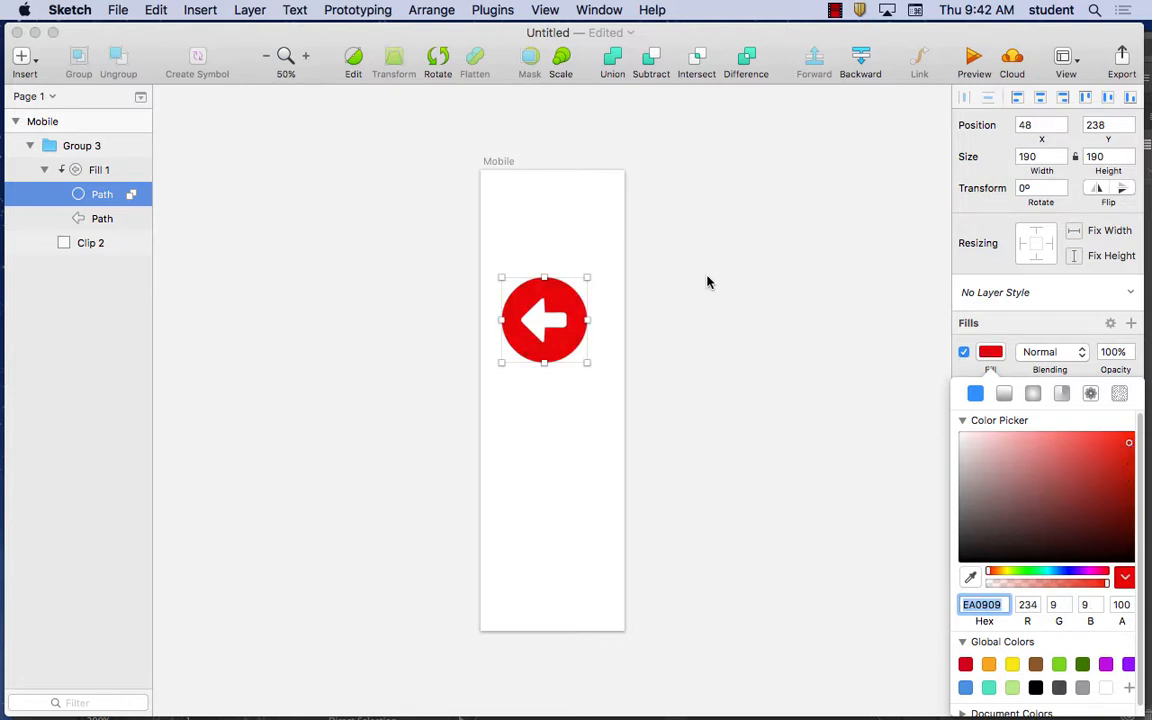
{"action": "left_click", "coordinate": [685, 256]}
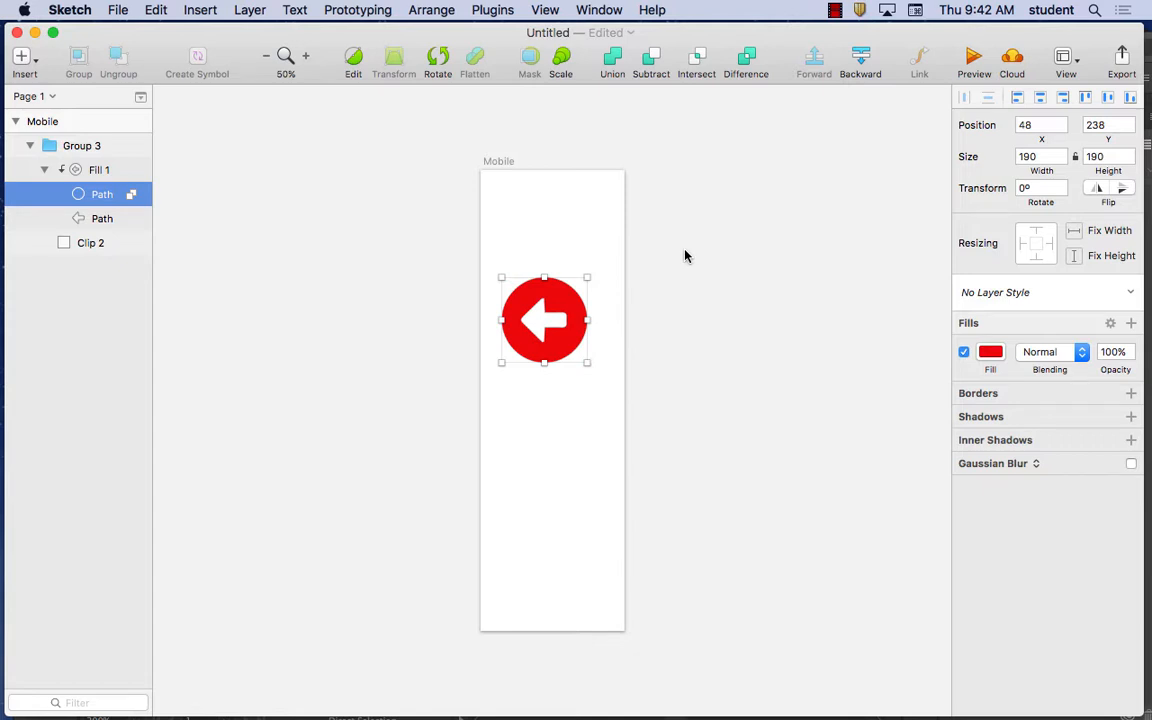
{"action": "left_click", "coordinate": [835, 10]}
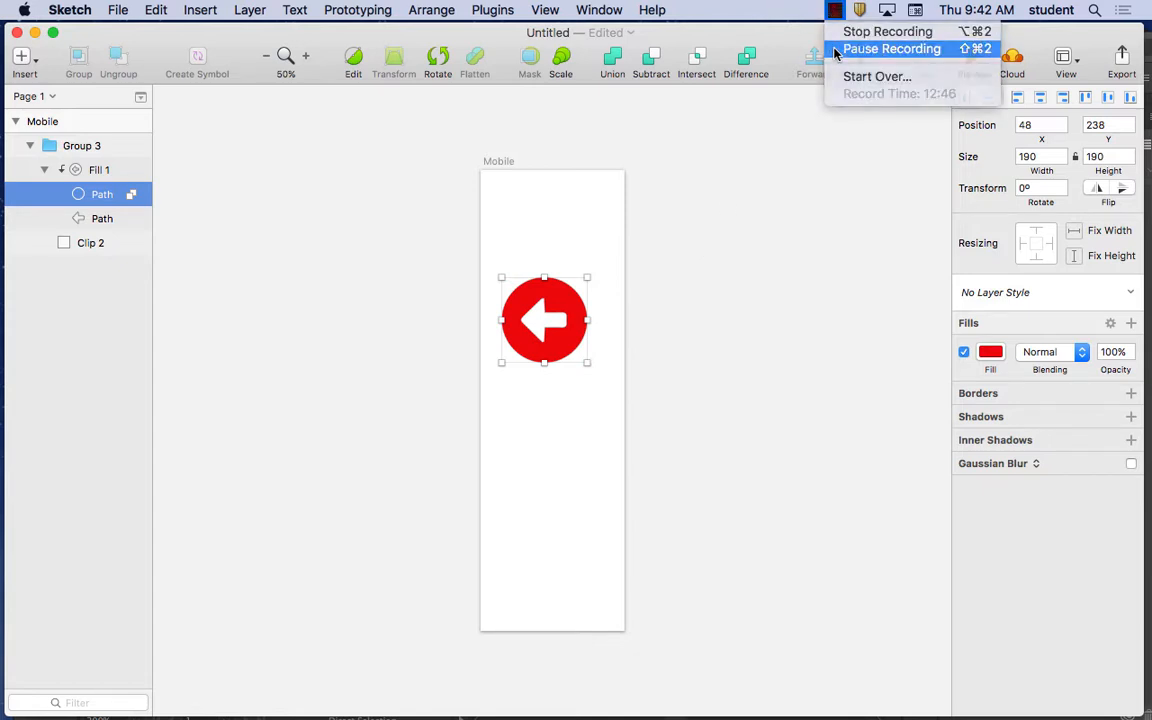
{"action": "left_click", "coordinate": [836, 50]}
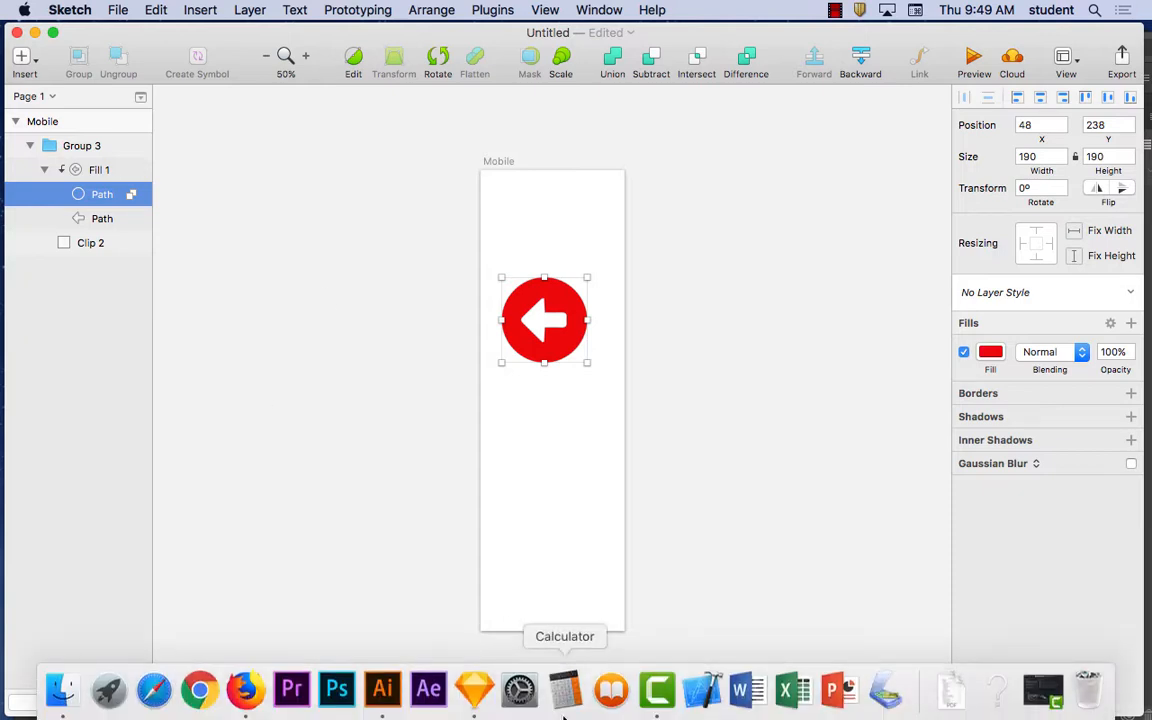
Step: Switch to Firefox, load google.com in a new tab, and search Google Images for rabbit
{"action": "left_click", "coordinate": [250, 692]}
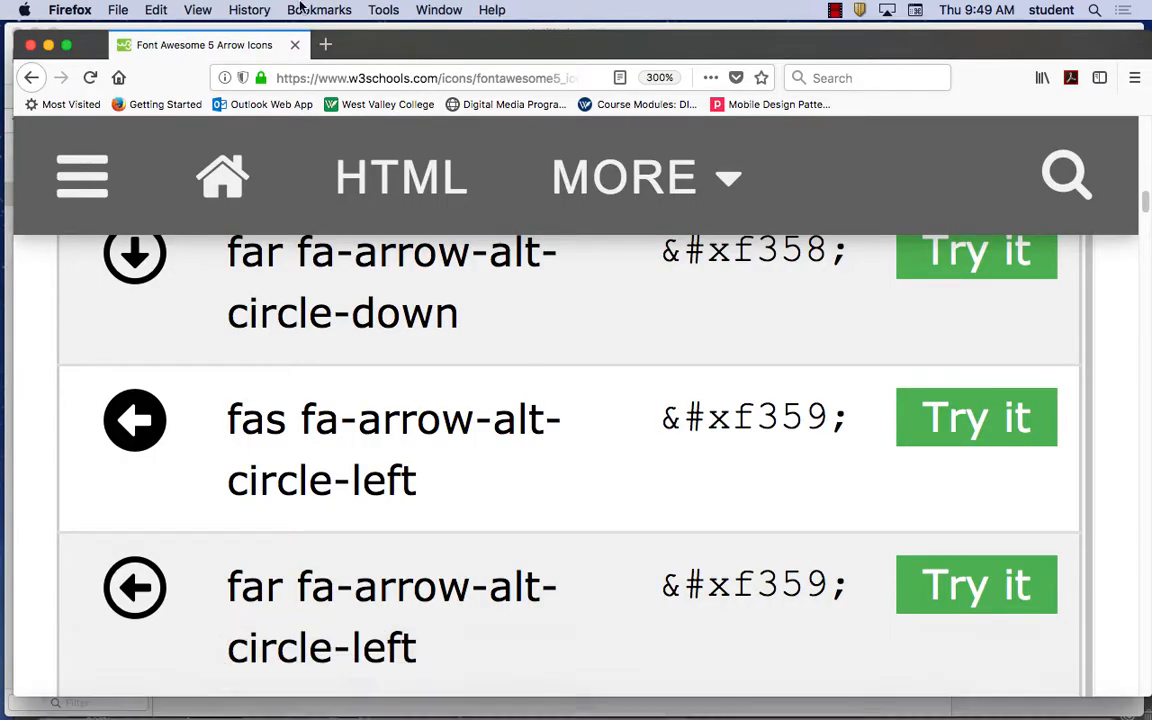
{"action": "left_click", "coordinate": [130, 12]}
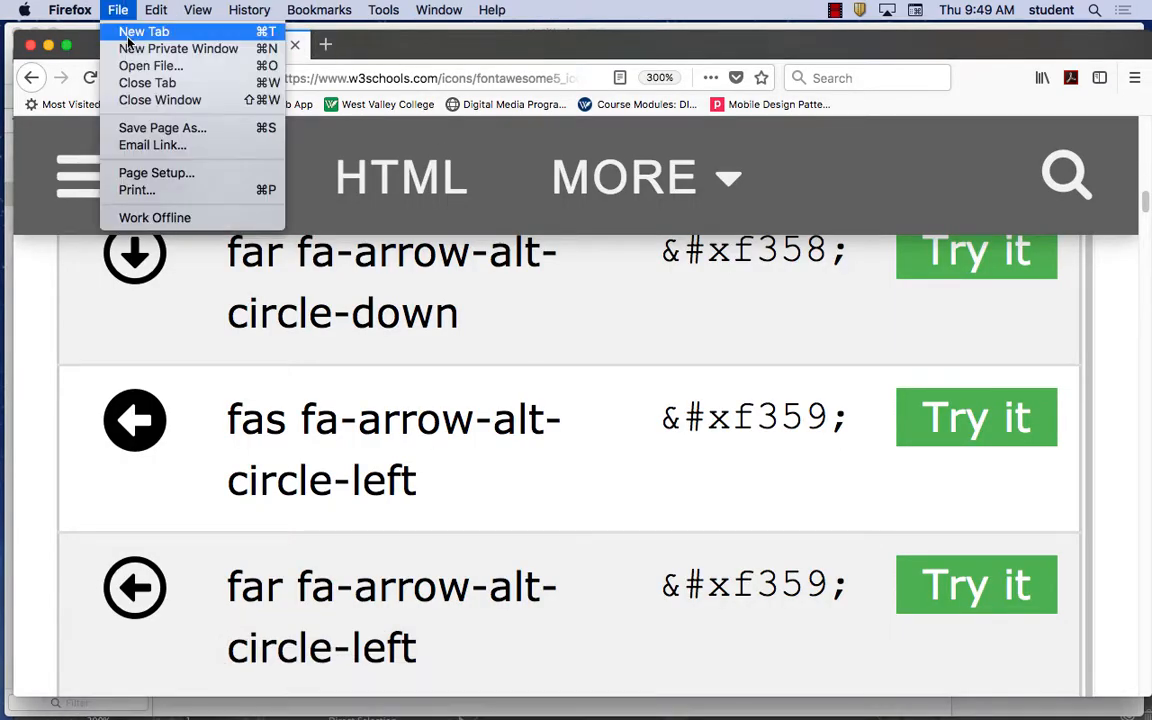
{"action": "left_click", "coordinate": [135, 31]}
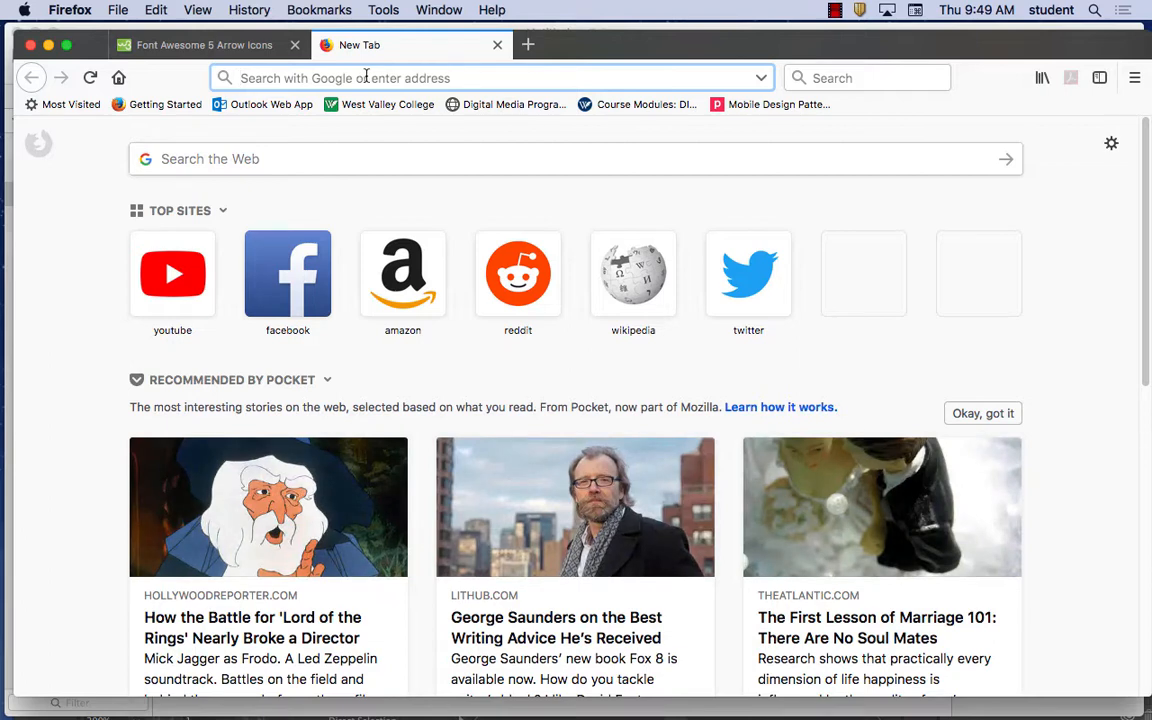
{"action": "type", "text": "google.com"}
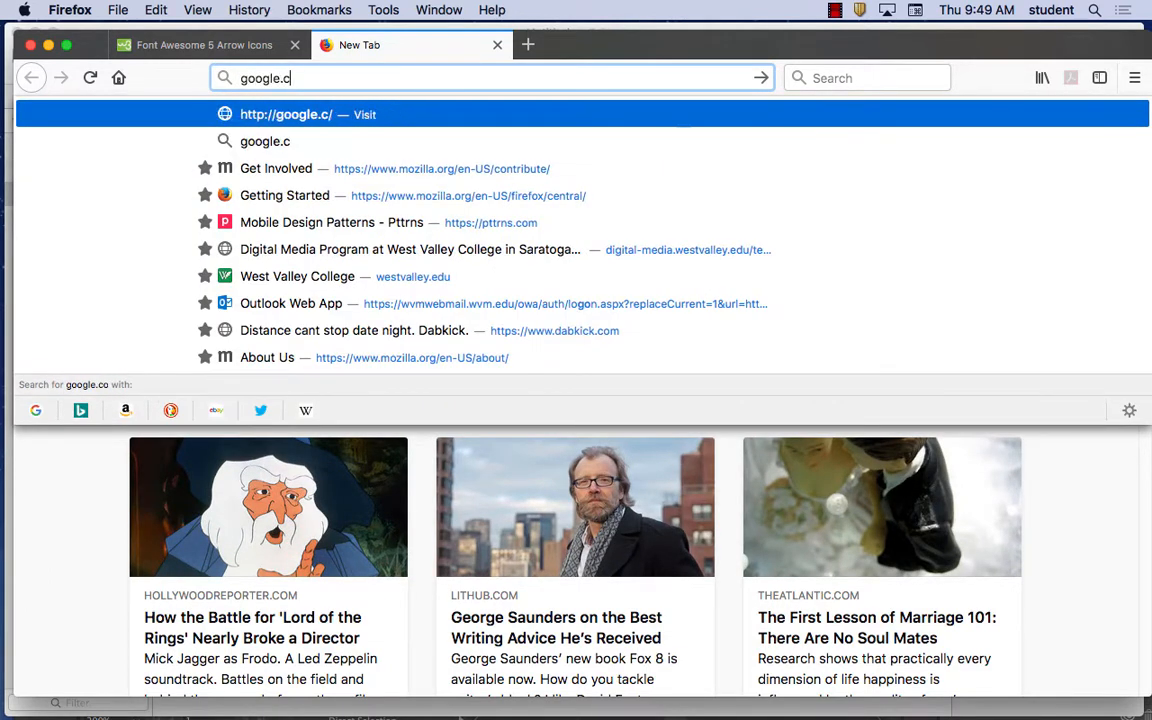
{"action": "key", "text": "Return"}
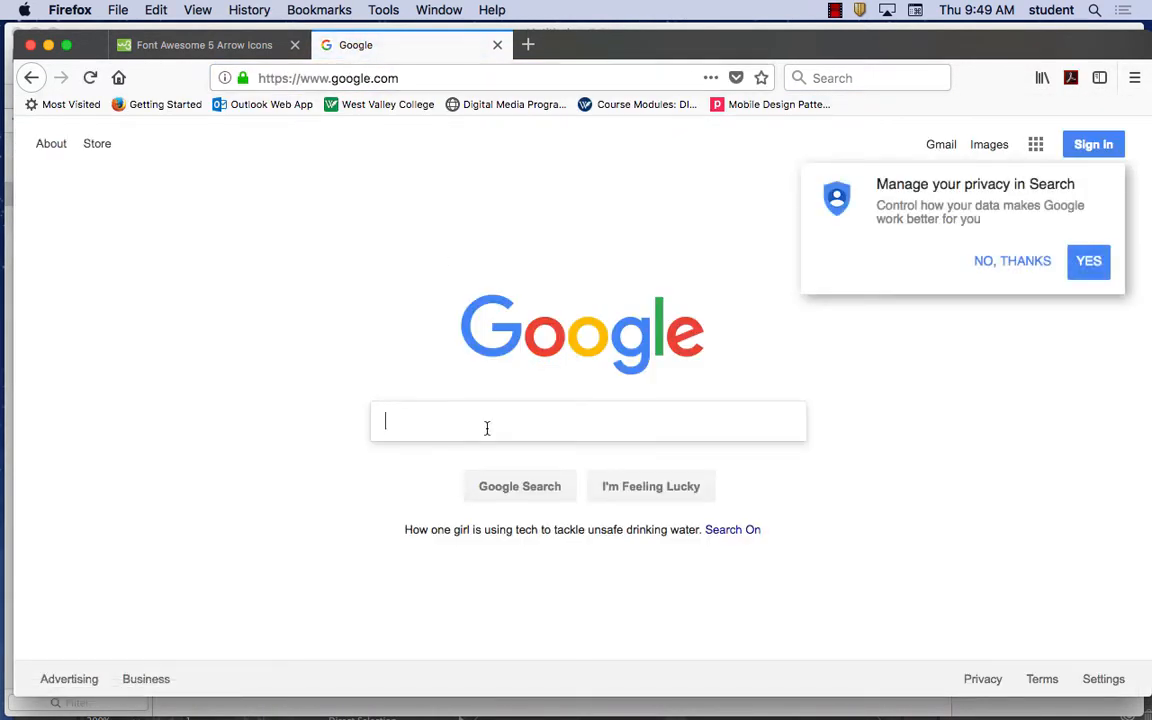
{"action": "left_click", "coordinate": [980, 148]}
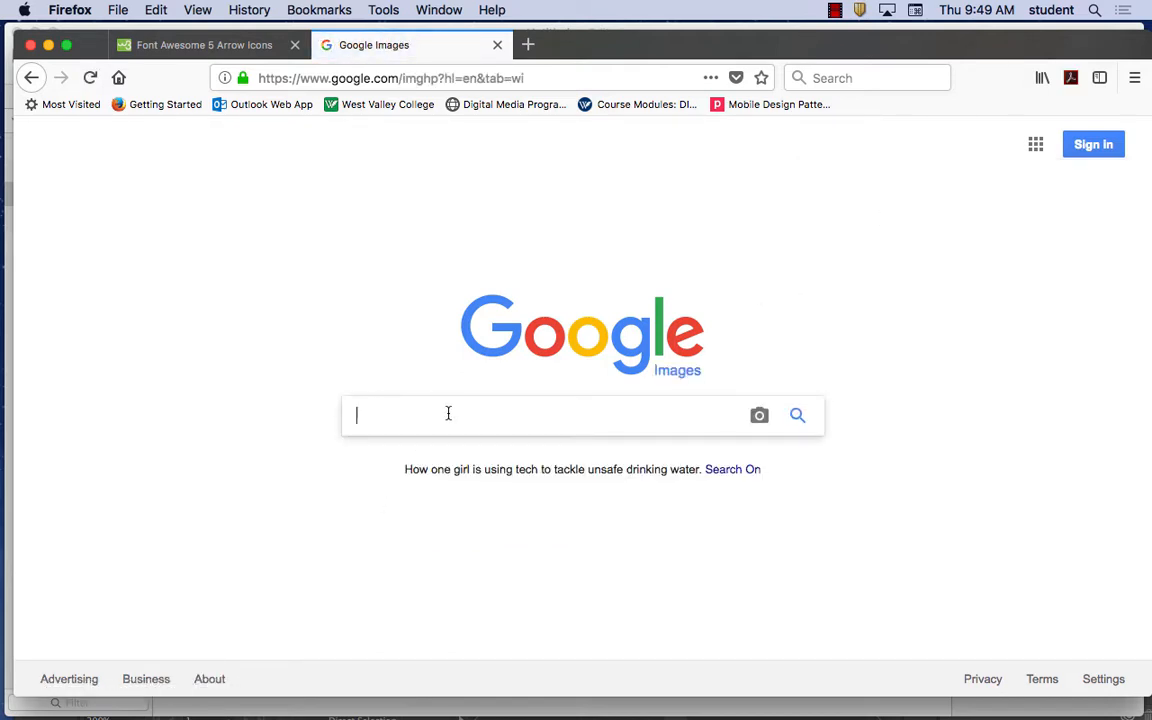
{"action": "type", "text": "rabbit"}
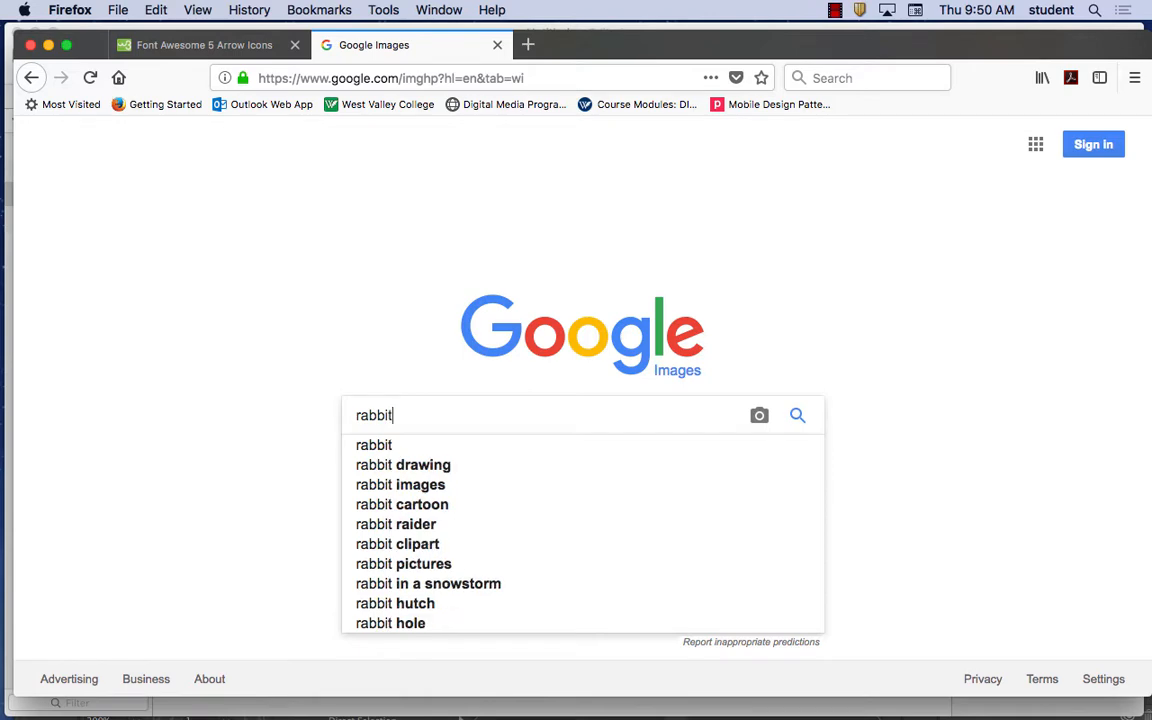
{"action": "key", "text": "Return"}
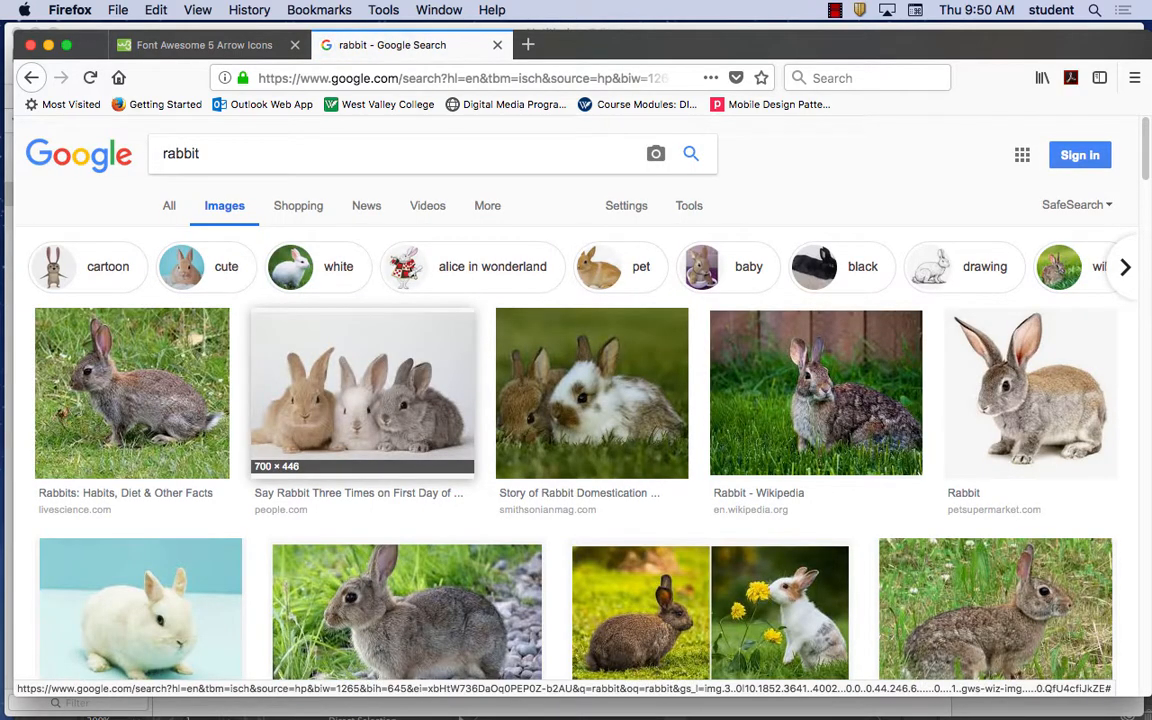
Step: Enlarge the Pet Supermarket photo of a rabbit on white and copy the image
{"action": "left_click", "coordinate": [1108, 384]}
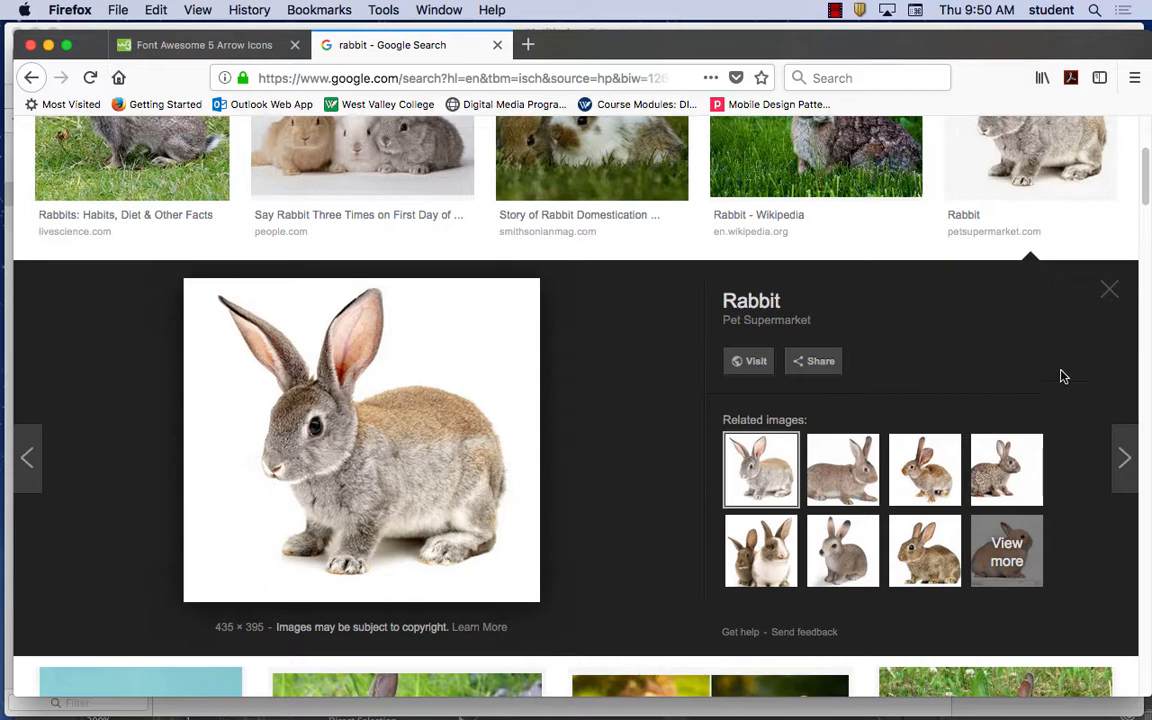
{"action": "right_click", "coordinate": [343, 367]}
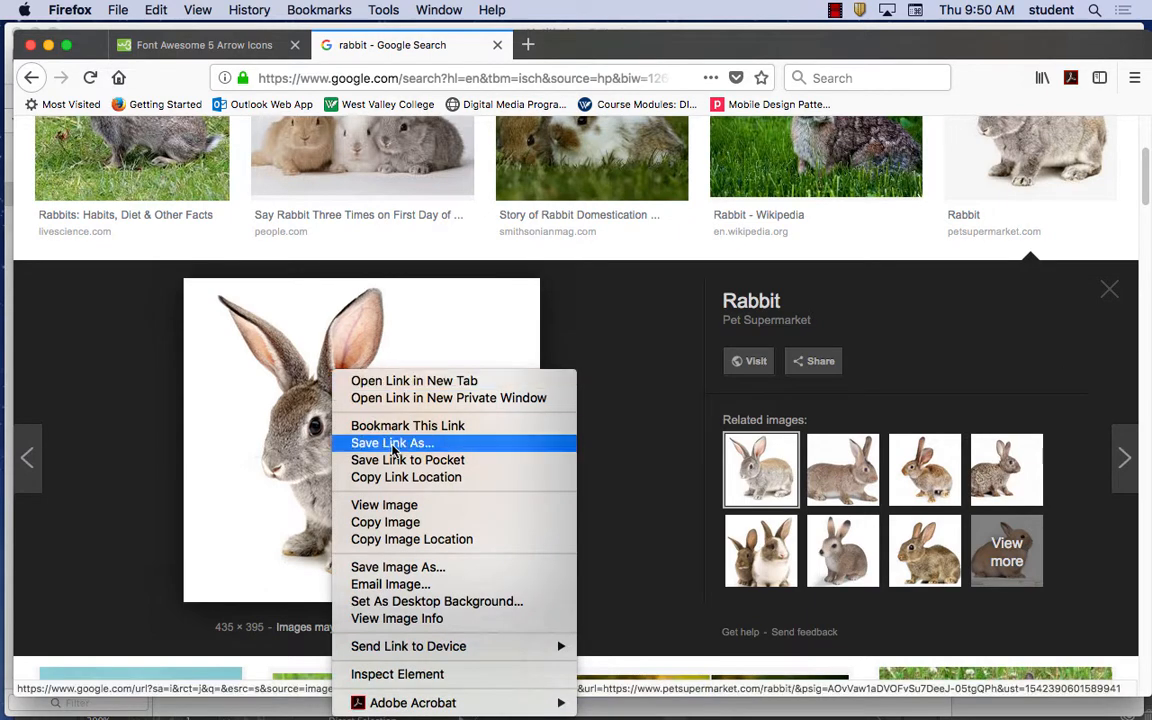
{"action": "left_click", "coordinate": [418, 523]}
{"action": "mouse_move", "coordinate": [430, 695]}
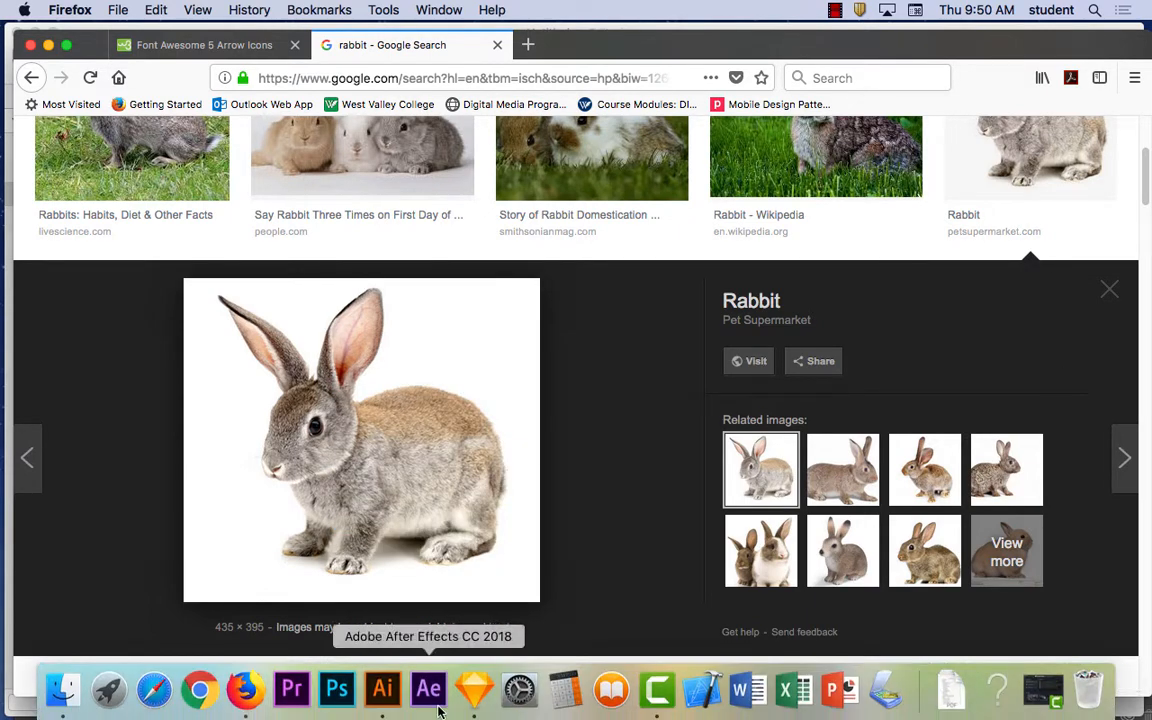
Step: Switch to Photoshop, create a 435 × 395 px document at 72 ppi from the Clipboard preset, and paste the rabbit photo
{"action": "left_click", "coordinate": [340, 690]}
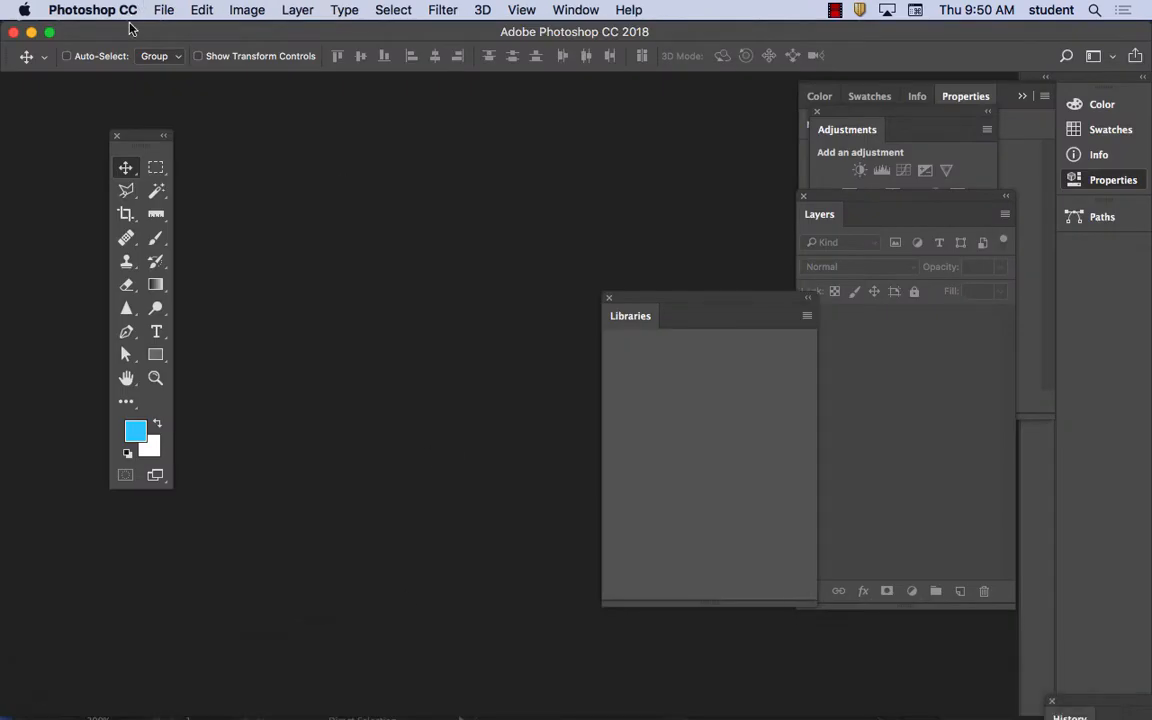
{"action": "left_click", "coordinate": [164, 9]}
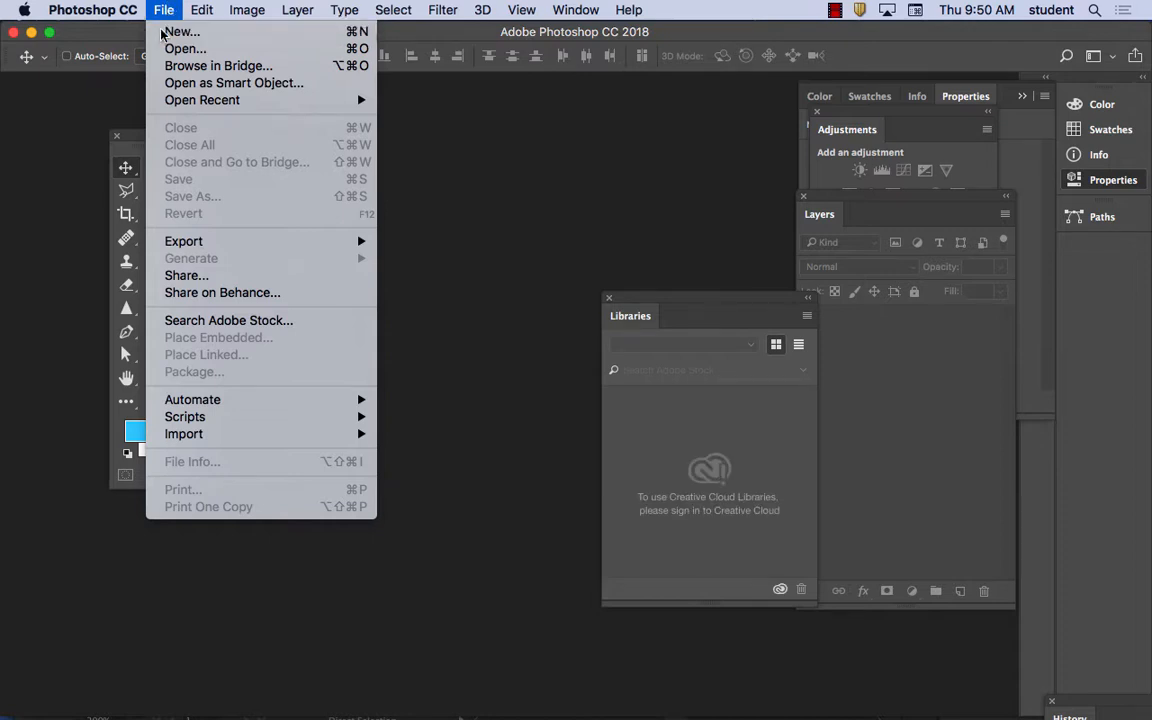
{"action": "left_click", "coordinate": [161, 31]}
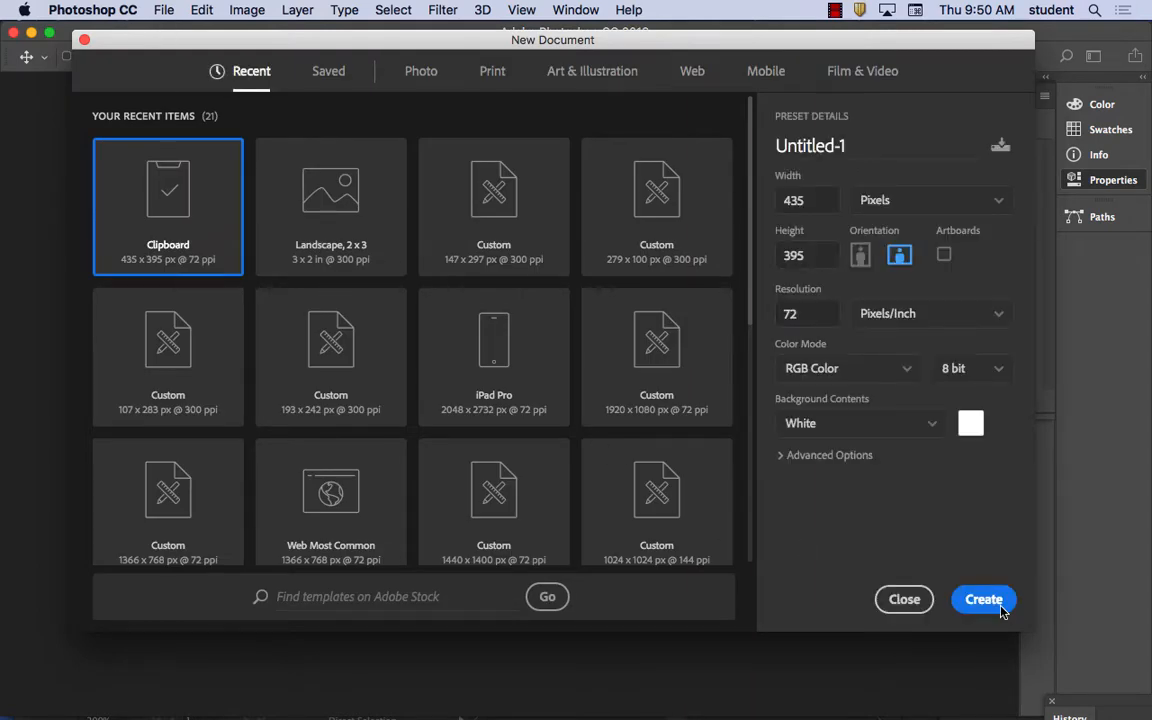
{"action": "left_click", "coordinate": [978, 598]}
{"action": "left_click", "coordinate": [201, 10]}
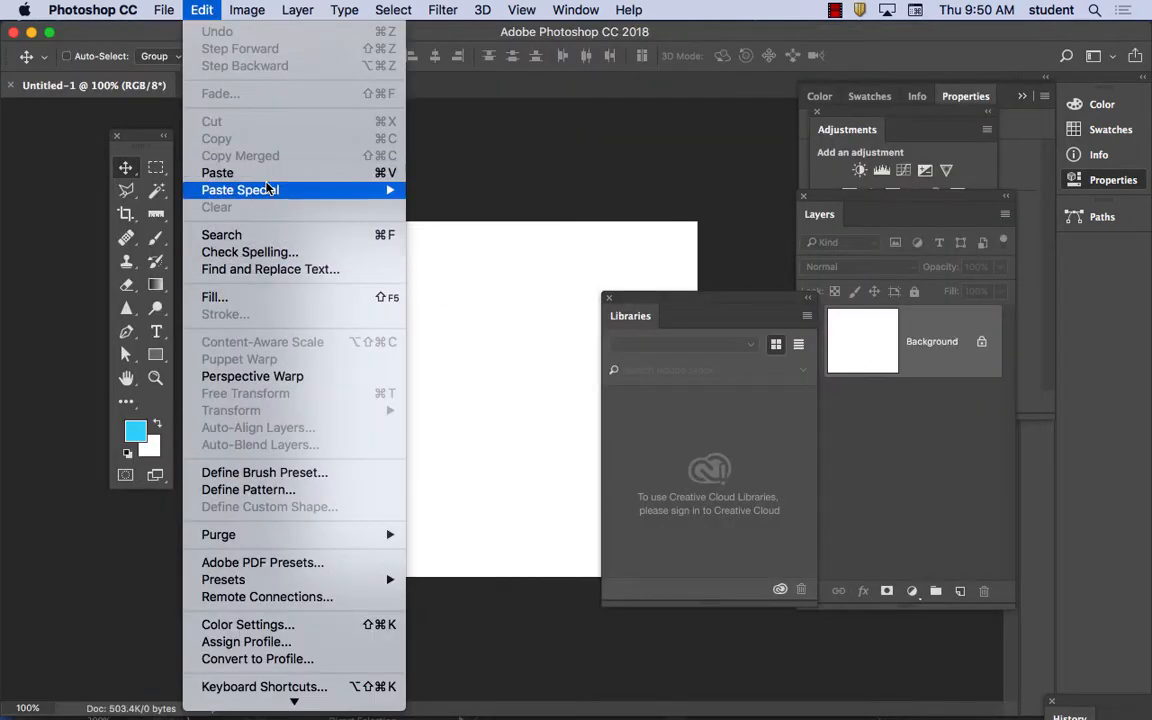
{"action": "left_click", "coordinate": [270, 174]}
Step: Move the Libraries panel clear of the canvas and select the white background around the rabbit with the Magic Wand
{"action": "left_click_drag", "start_coordinate": [705, 309], "coordinate": [840, 300]}
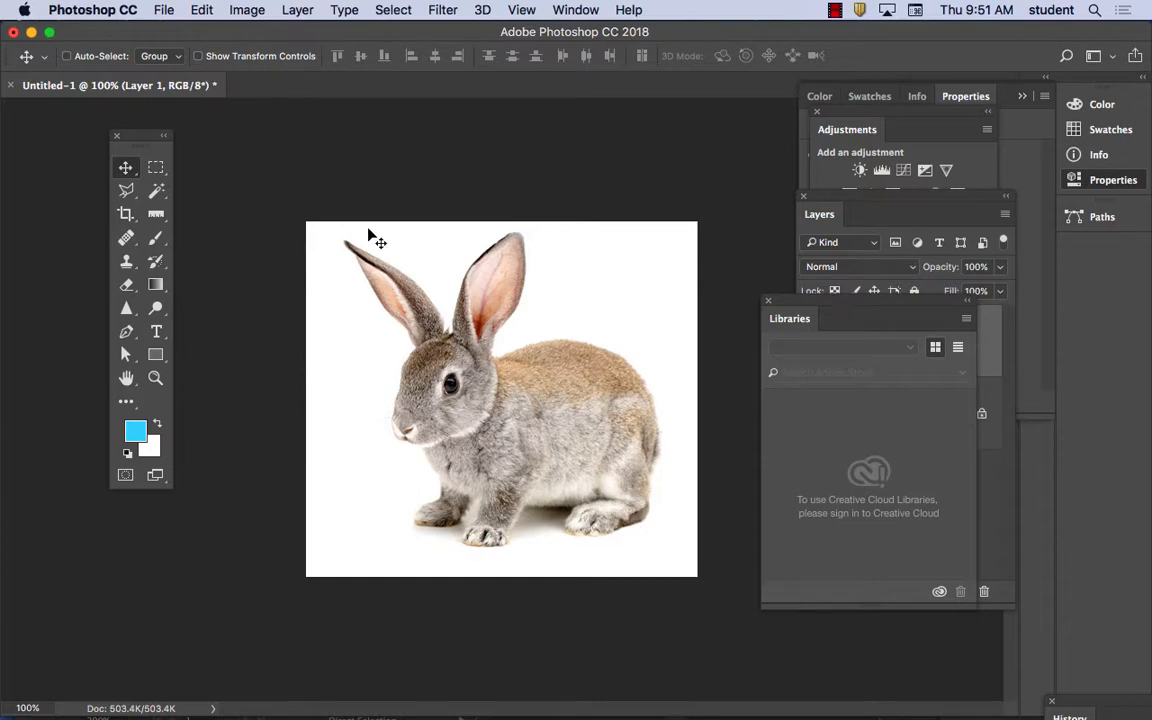
{"action": "left_click", "coordinate": [156, 190]}
{"action": "left_click", "coordinate": [584, 302]}
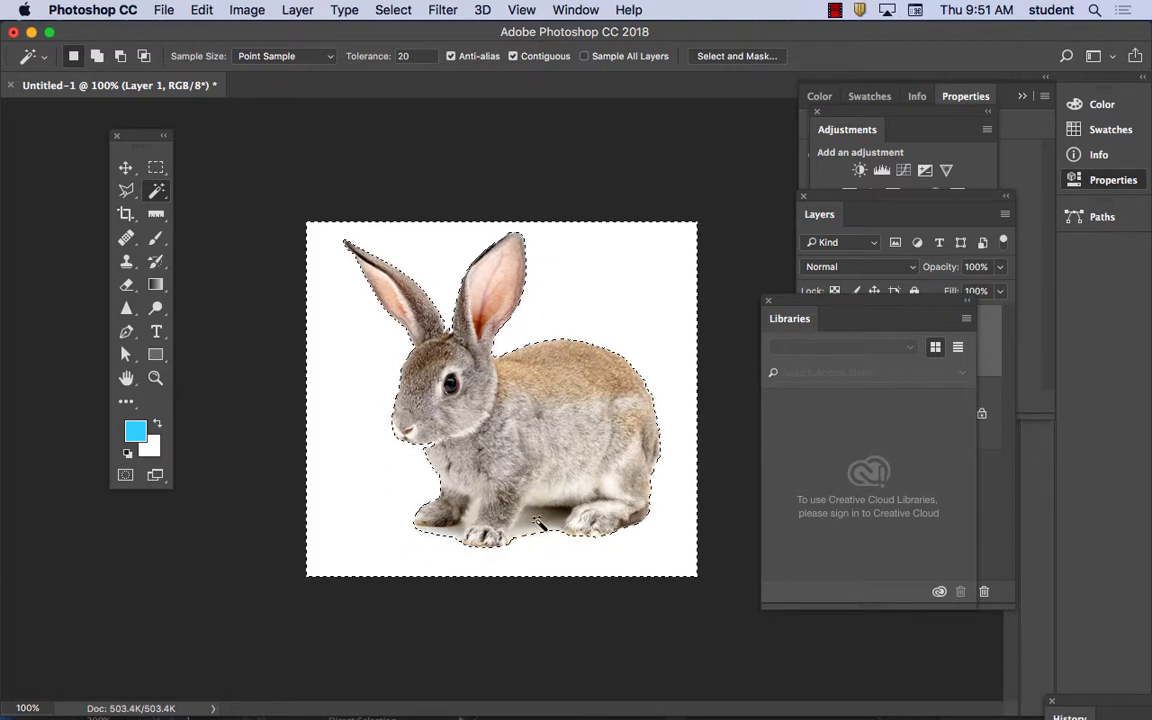
Step: Try to add the shadow area under the rabbit's belly to the Magic Wand selection, and undo it
{"action": "key", "text": "shift"}
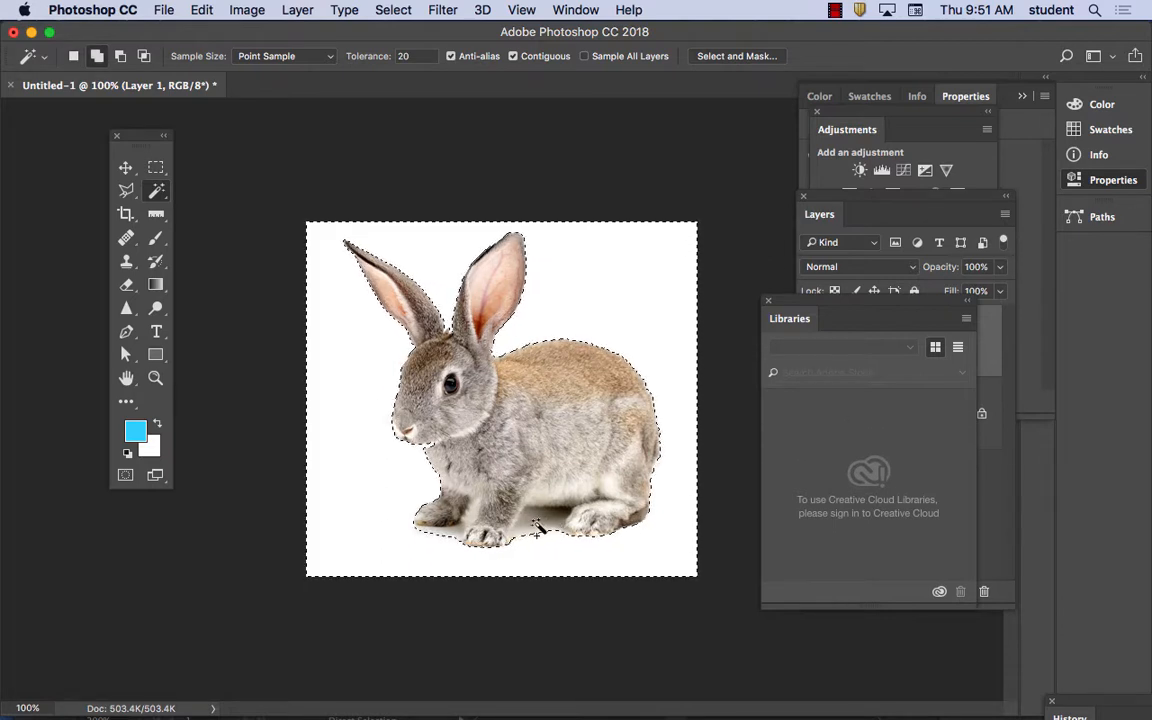
{"action": "left_click", "coordinate": [537, 528], "text": "shift"}
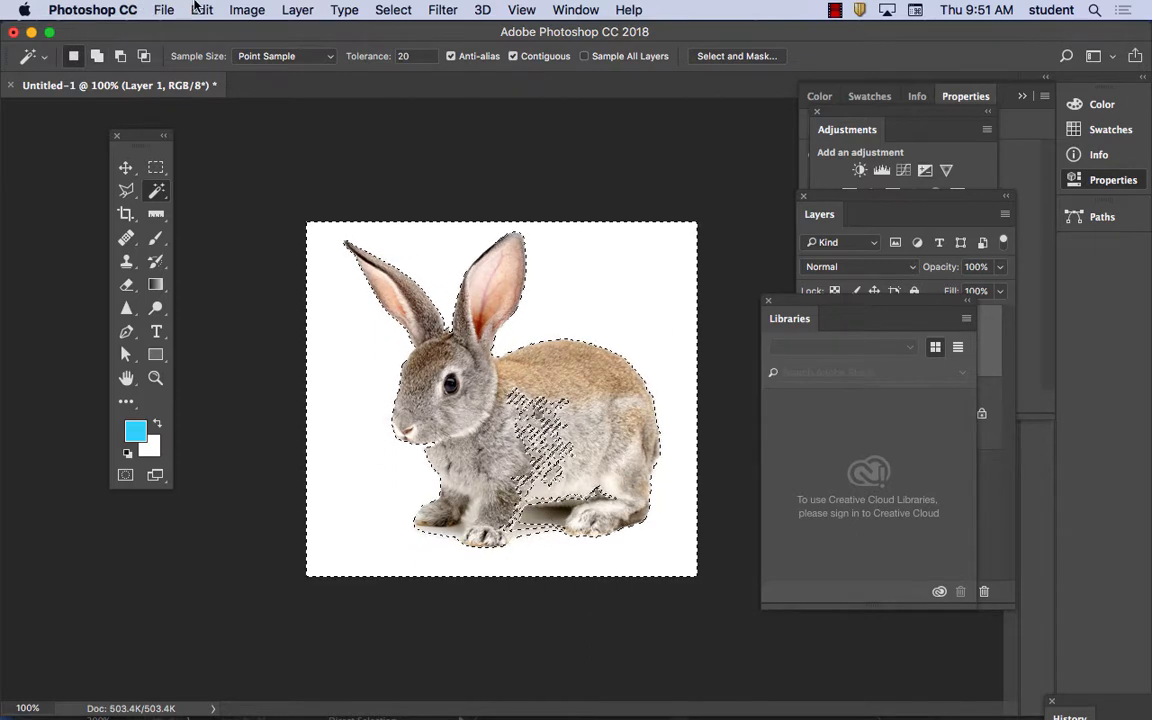
{"action": "left_click", "coordinate": [201, 10]}
{"action": "left_click", "coordinate": [199, 32]}
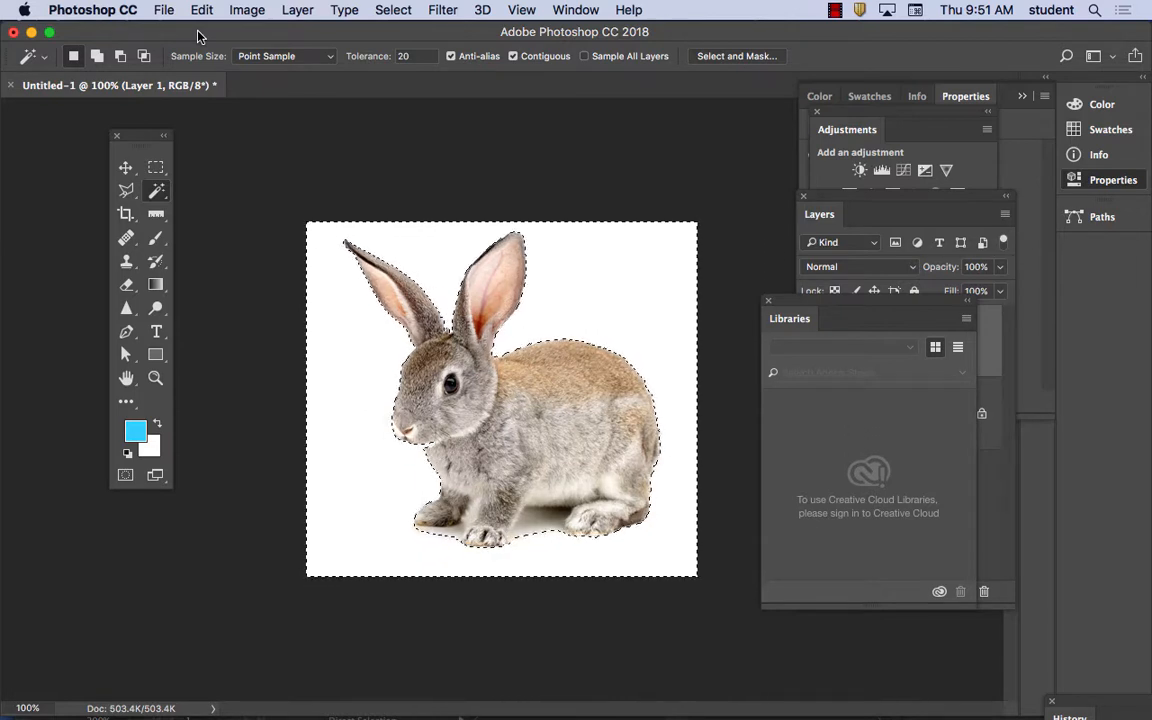
Step: Refine the background selection around the rabbit's feet with the freehand Lasso tool, adding the gaps between the legs
{"action": "left_click", "coordinate": [126, 192]}
{"action": "left_click", "coordinate": [127, 196]}
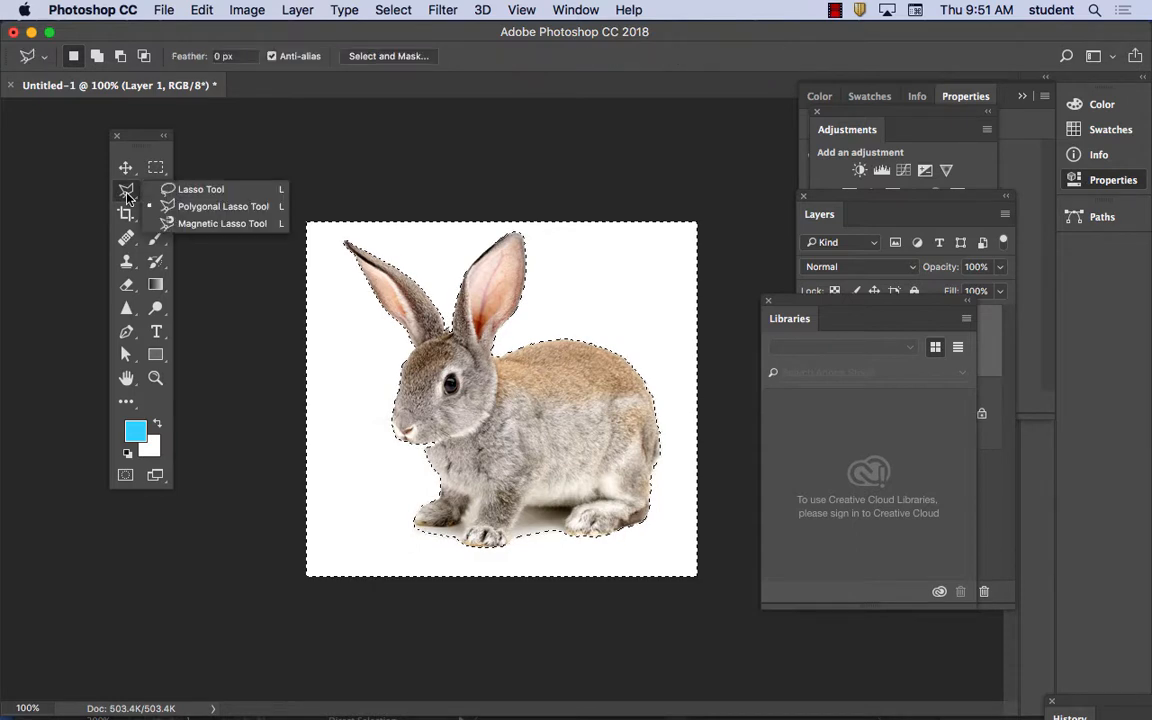
{"action": "left_click", "coordinate": [212, 191]}
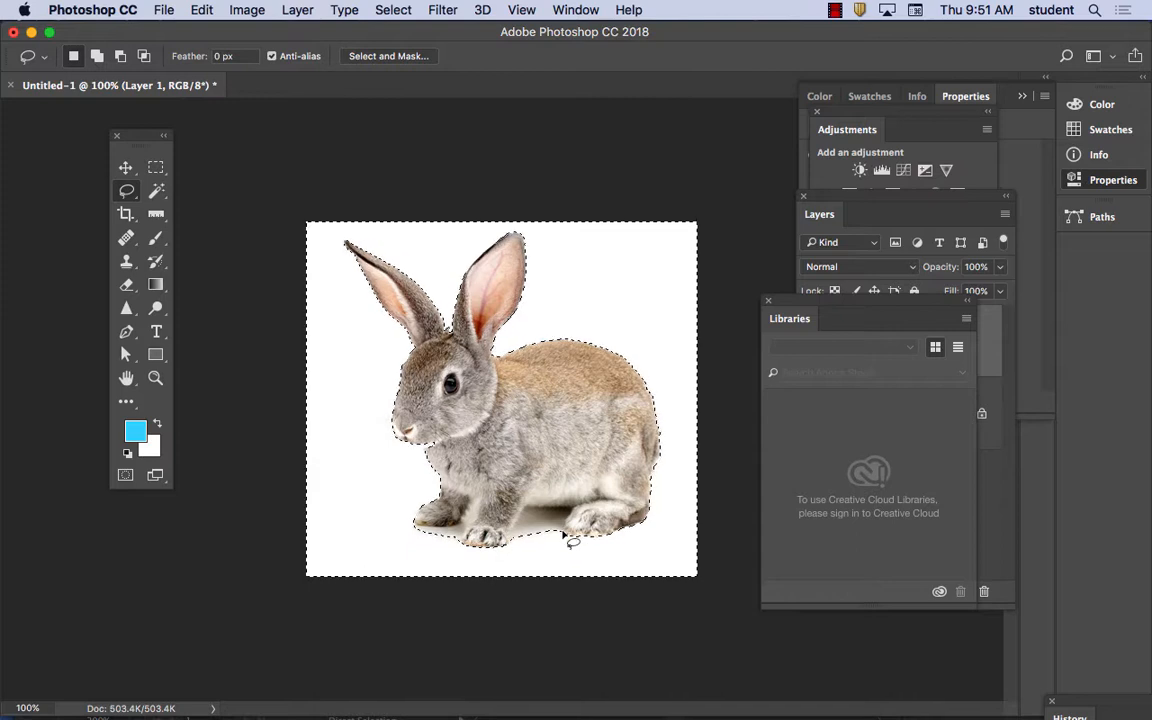
{"action": "key", "text": "alt"}
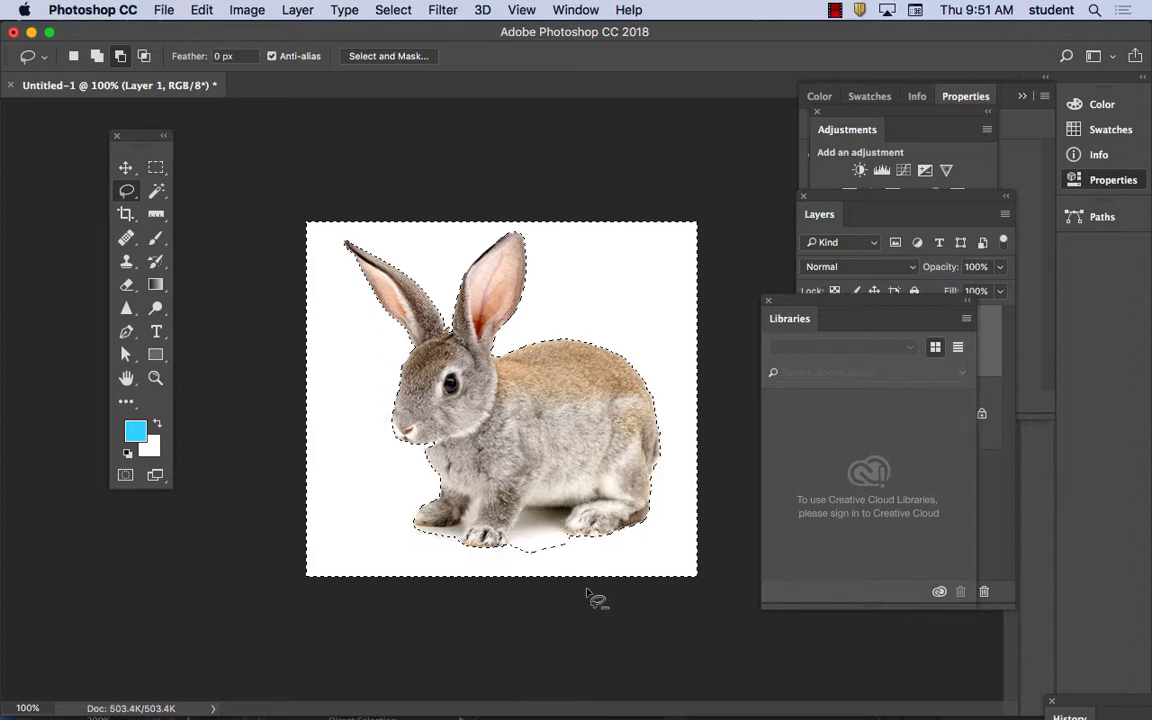
{"action": "key", "text": "shift"}
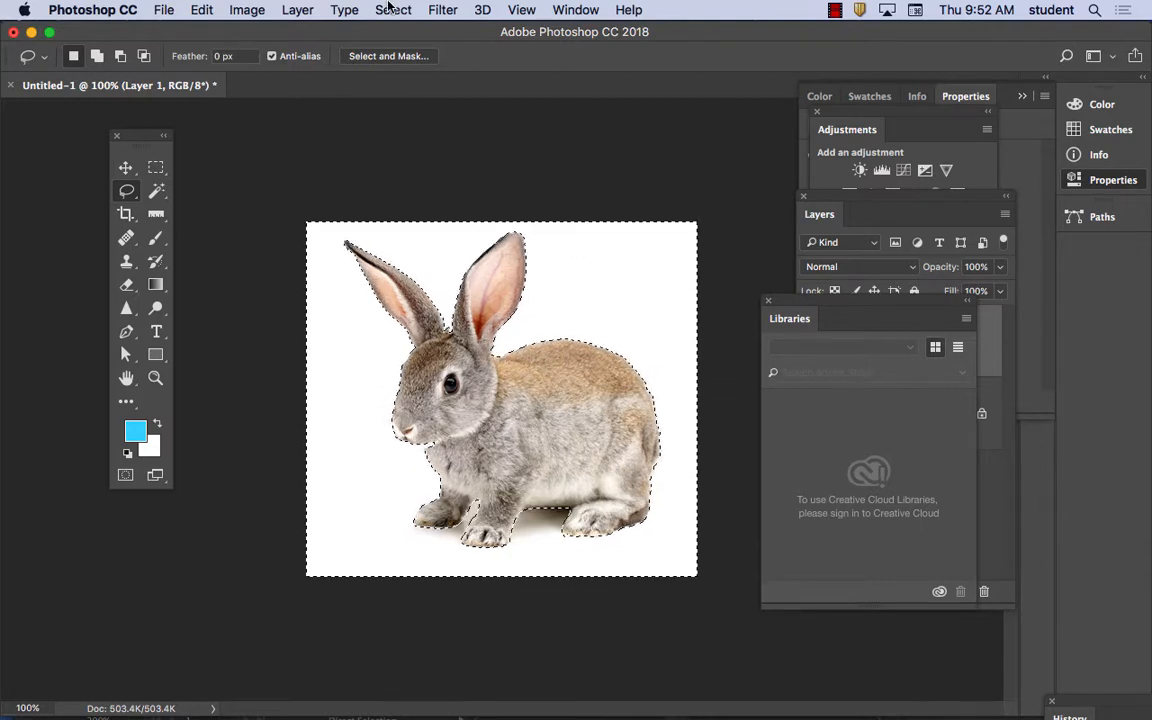
Step: Invert the background selection so only the rabbit is selected, and place the Paths panel as a floating panel beside the canvas
{"action": "left_click", "coordinate": [392, 10]}
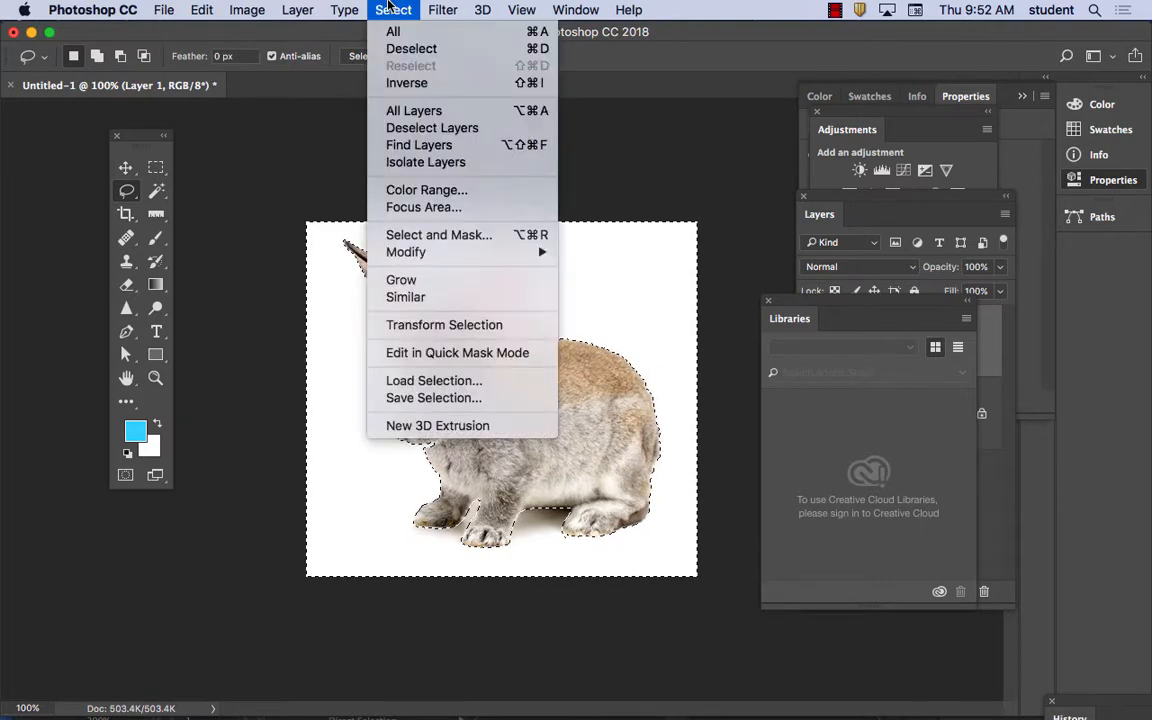
{"action": "left_click", "coordinate": [392, 86]}
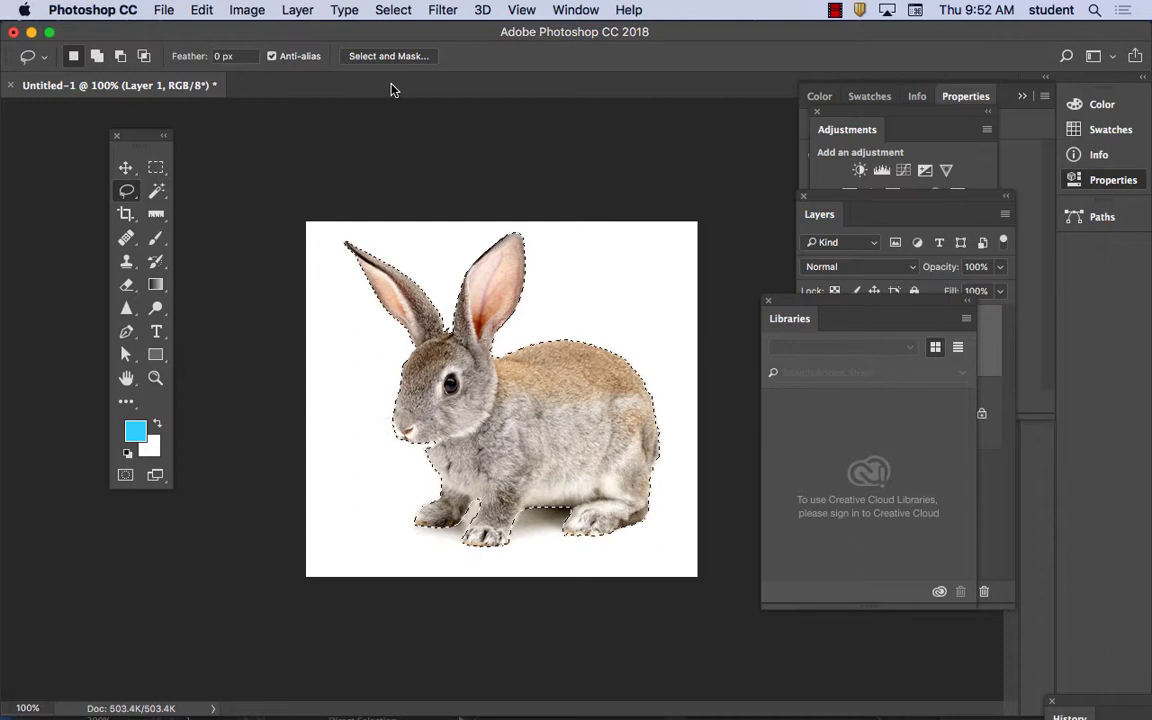
{"action": "left_click", "coordinate": [556, 6]}
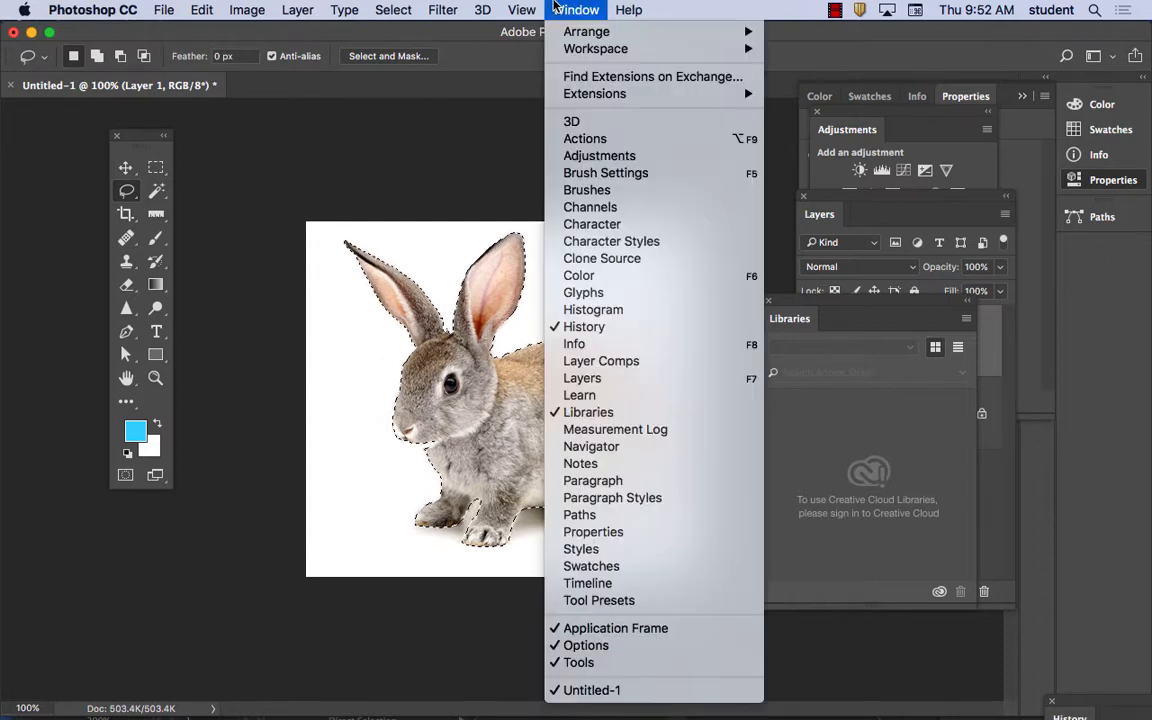
{"action": "left_click", "coordinate": [625, 515]}
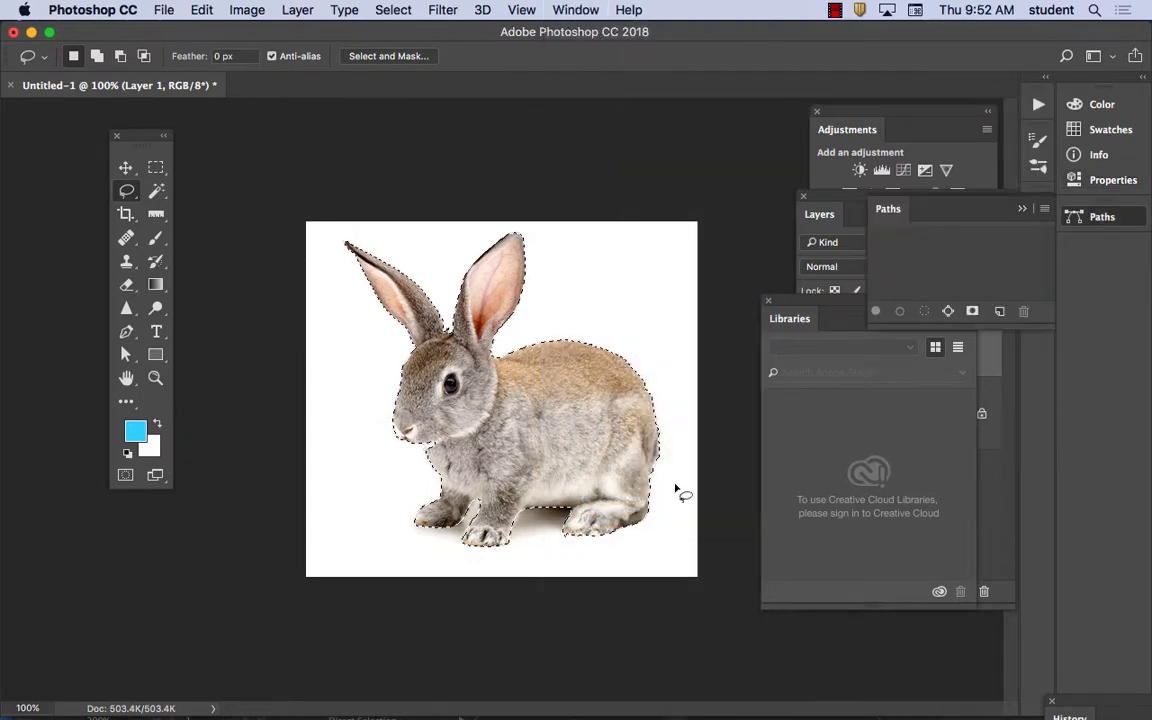
{"action": "left_click_drag", "start_coordinate": [862, 210], "coordinate": [659, 145]}
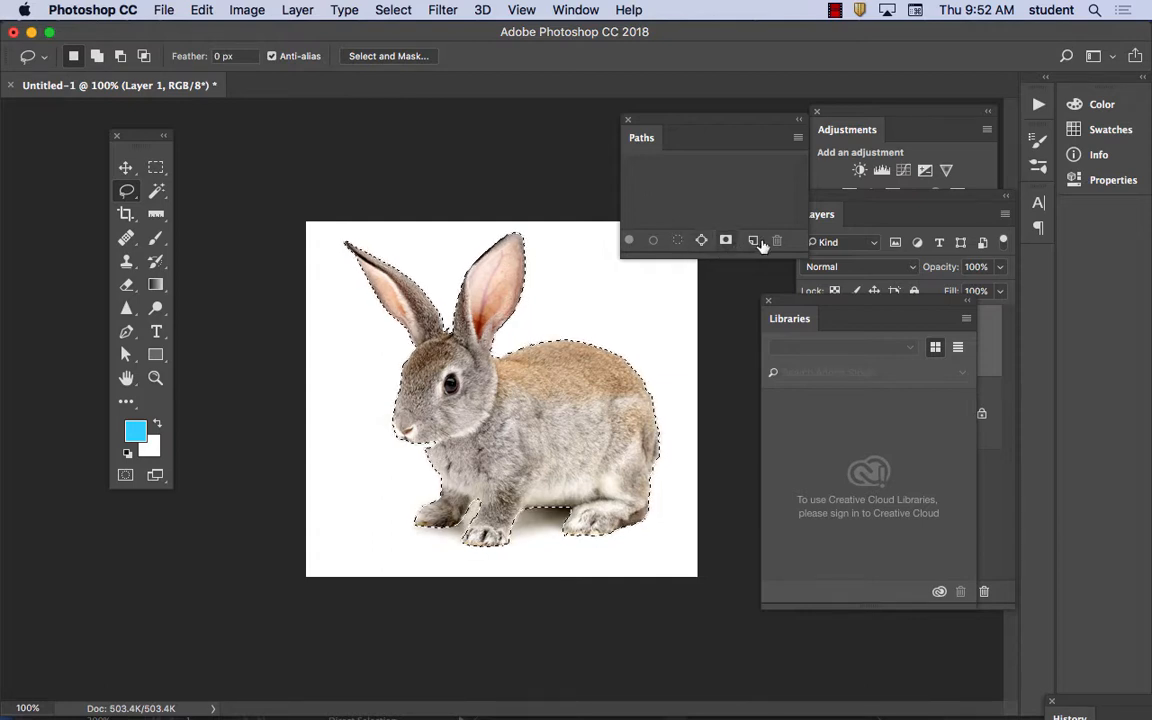
Step: Create a new path named bunny, and make a work path from the rabbit selection
{"action": "left_click", "coordinate": [798, 139]}
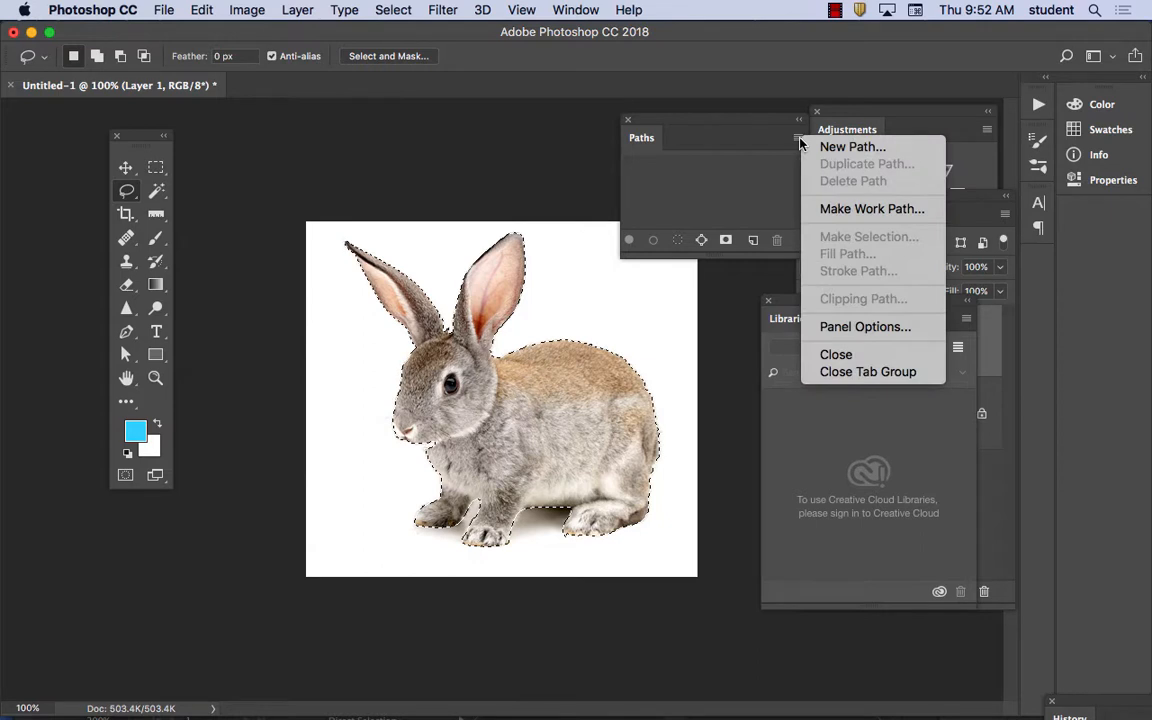
{"action": "left_click", "coordinate": [850, 152]}
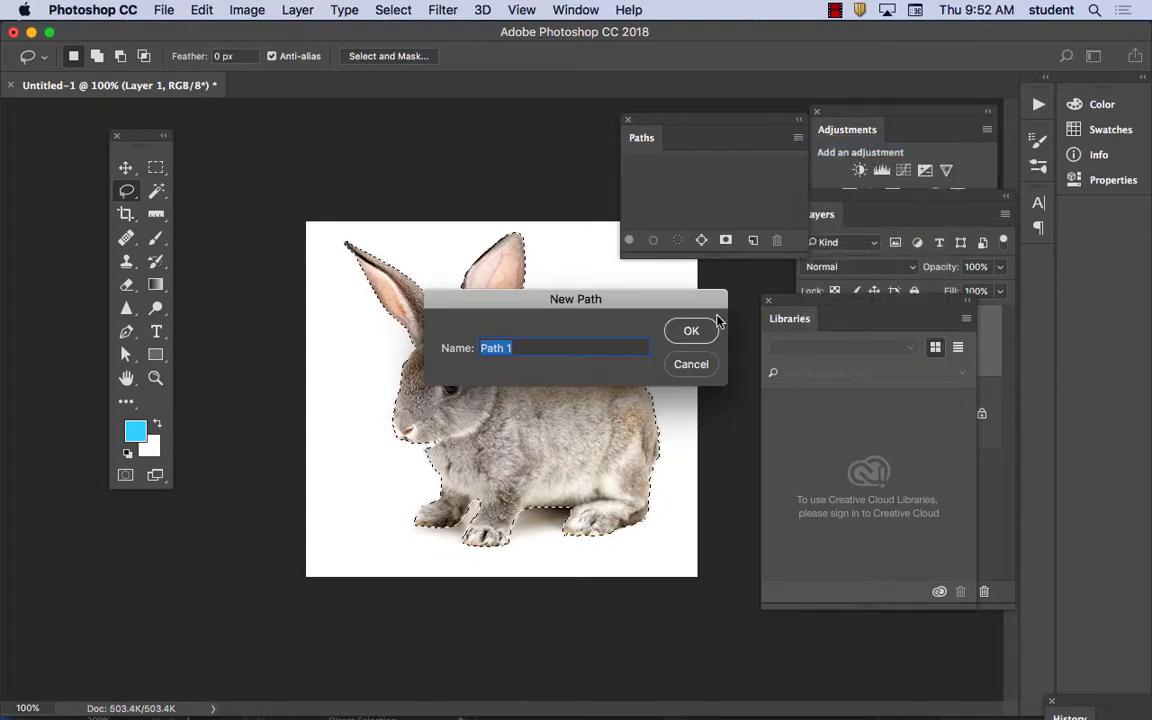
{"action": "type", "text": "bu"}
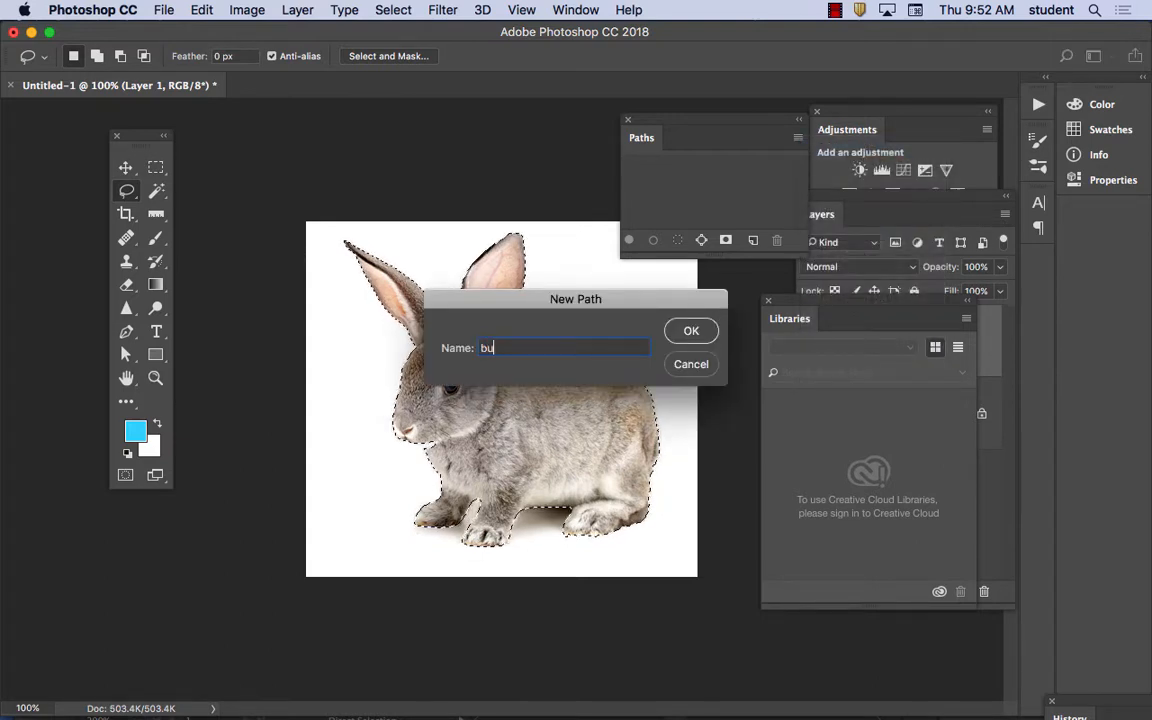
{"action": "type", "text": "nn"}
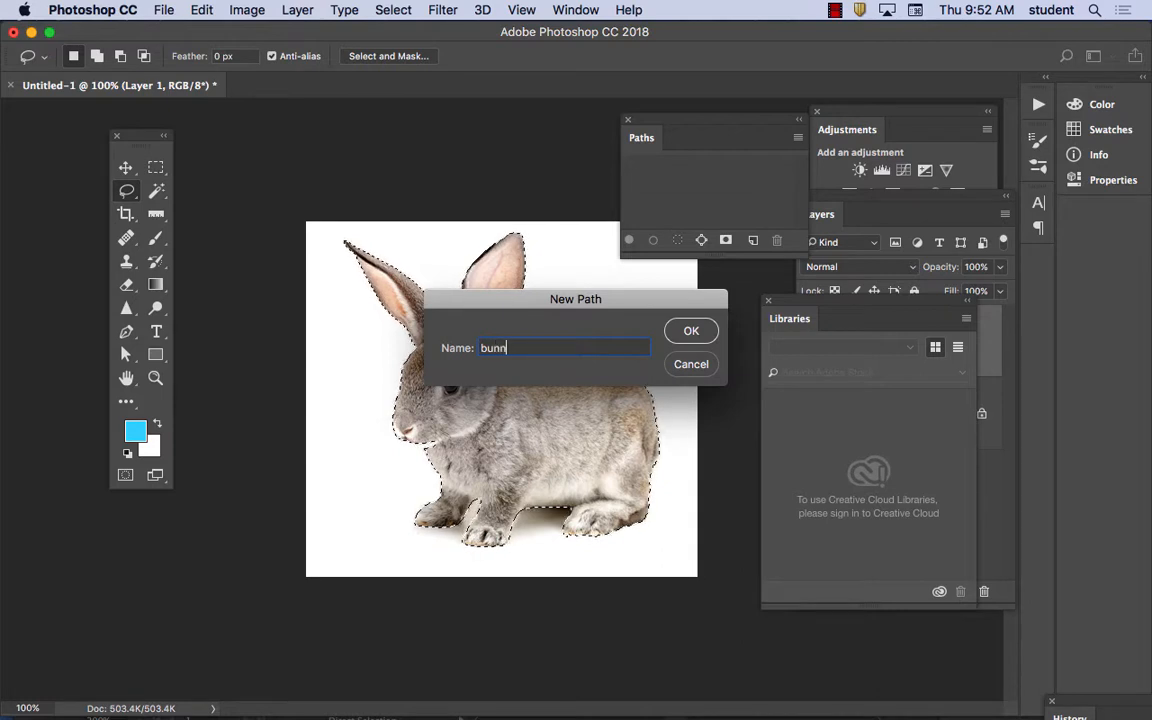
{"action": "type", "text": "y"}
{"action": "left_click", "coordinate": [691, 332]}
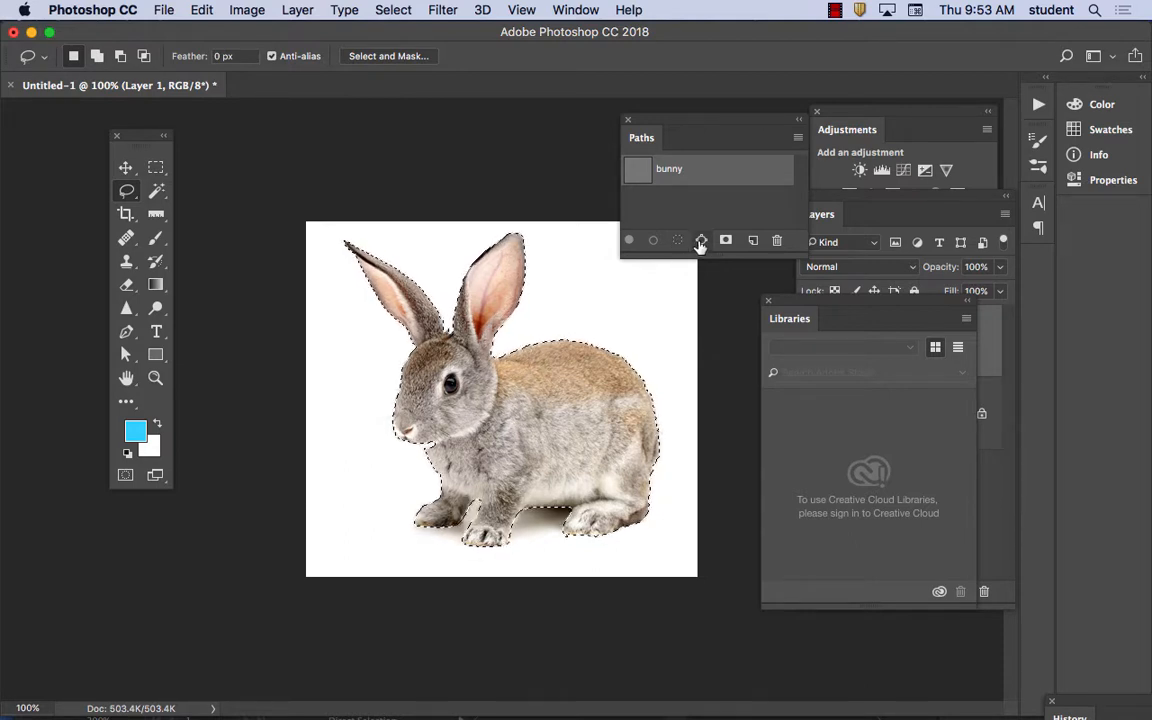
{"action": "left_click", "coordinate": [700, 241]}
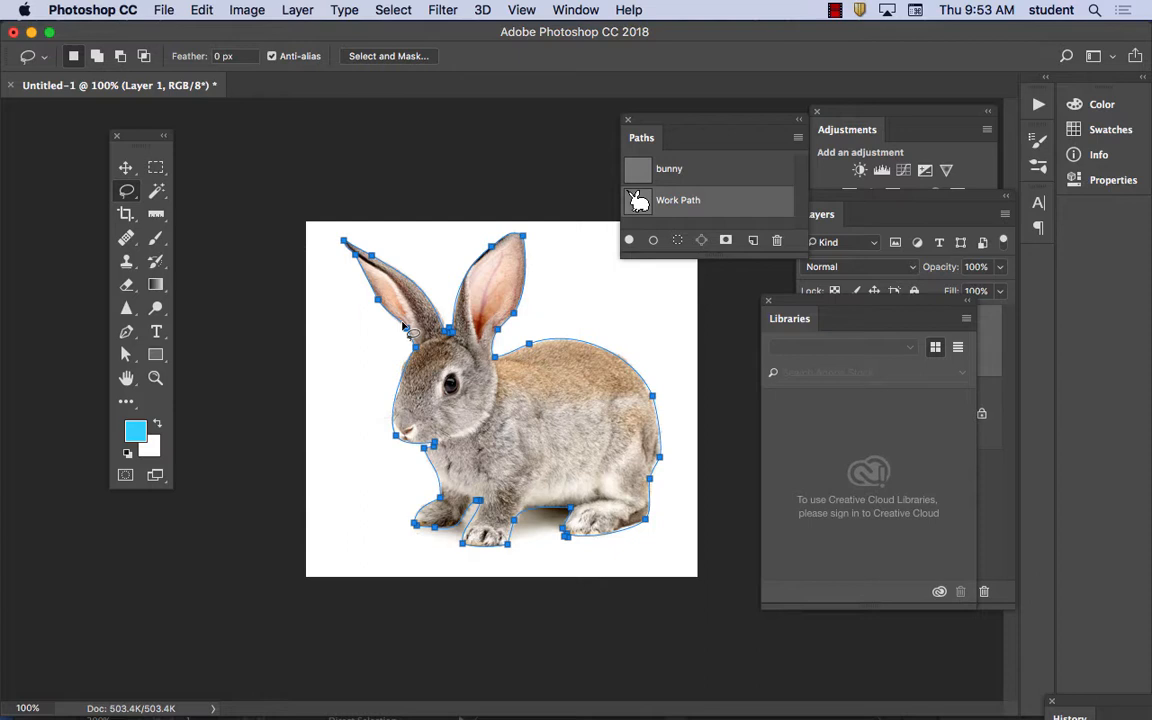
Step: Copy the rabbit work path, switch to Illustrator, and create a 792 × 1224 pt Tabloid document for pasting it
{"action": "key", "text": "super+c"}
{"action": "mouse_move", "coordinate": [428, 717]}
{"action": "left_click", "coordinate": [378, 695]}
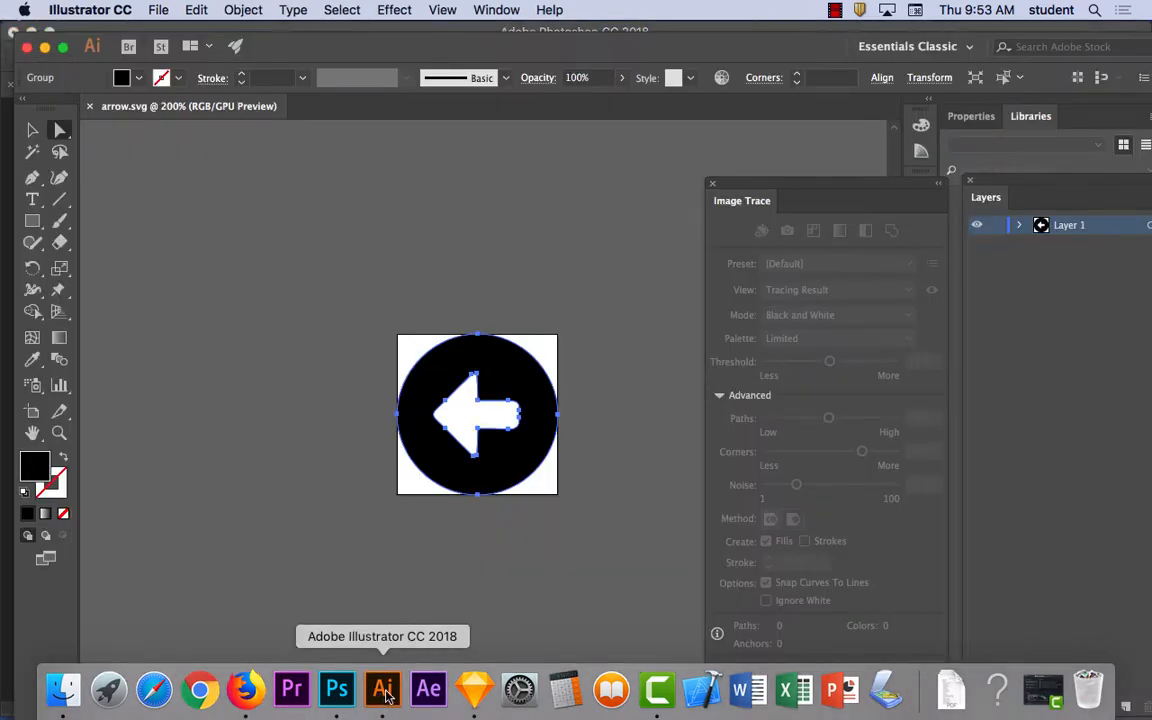
{"action": "left_click", "coordinate": [134, 11]}
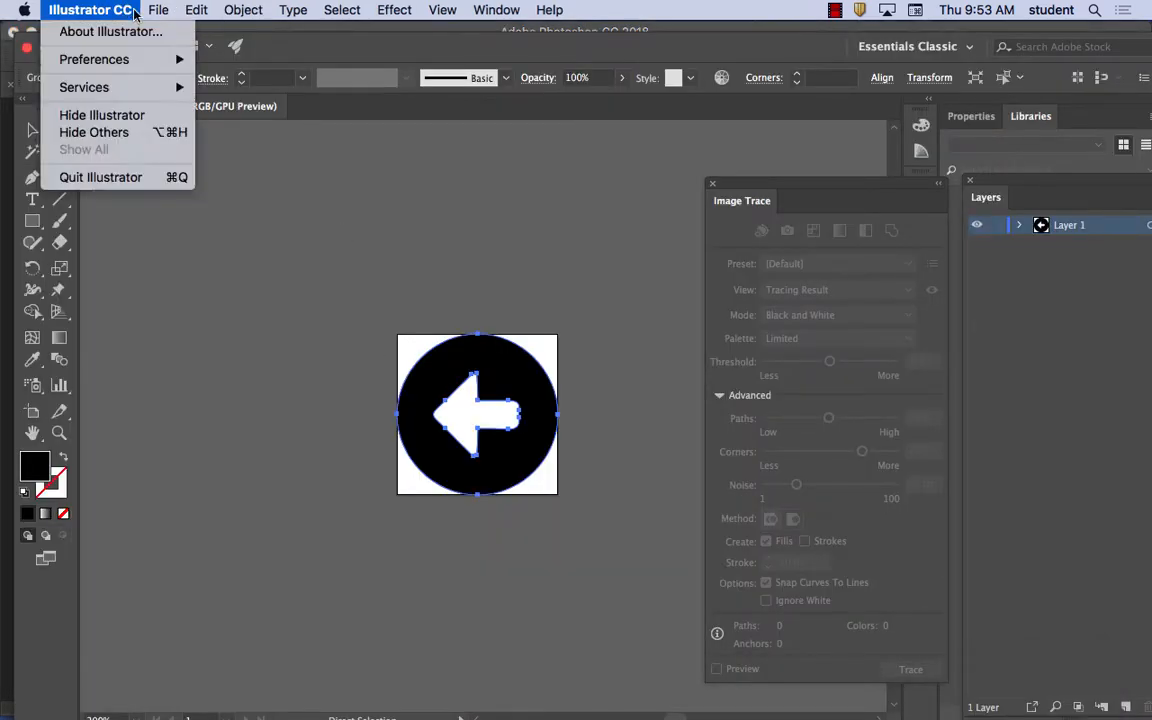
{"action": "left_click", "coordinate": [149, 32]}
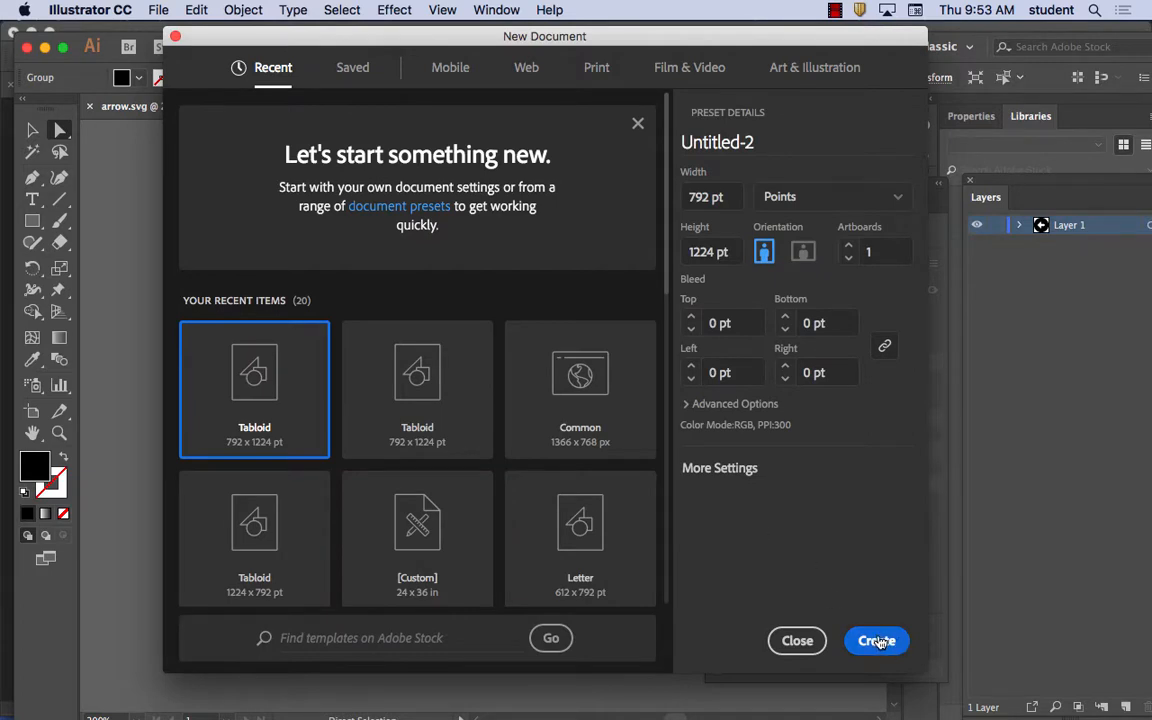
{"action": "left_click", "coordinate": [877, 641]}
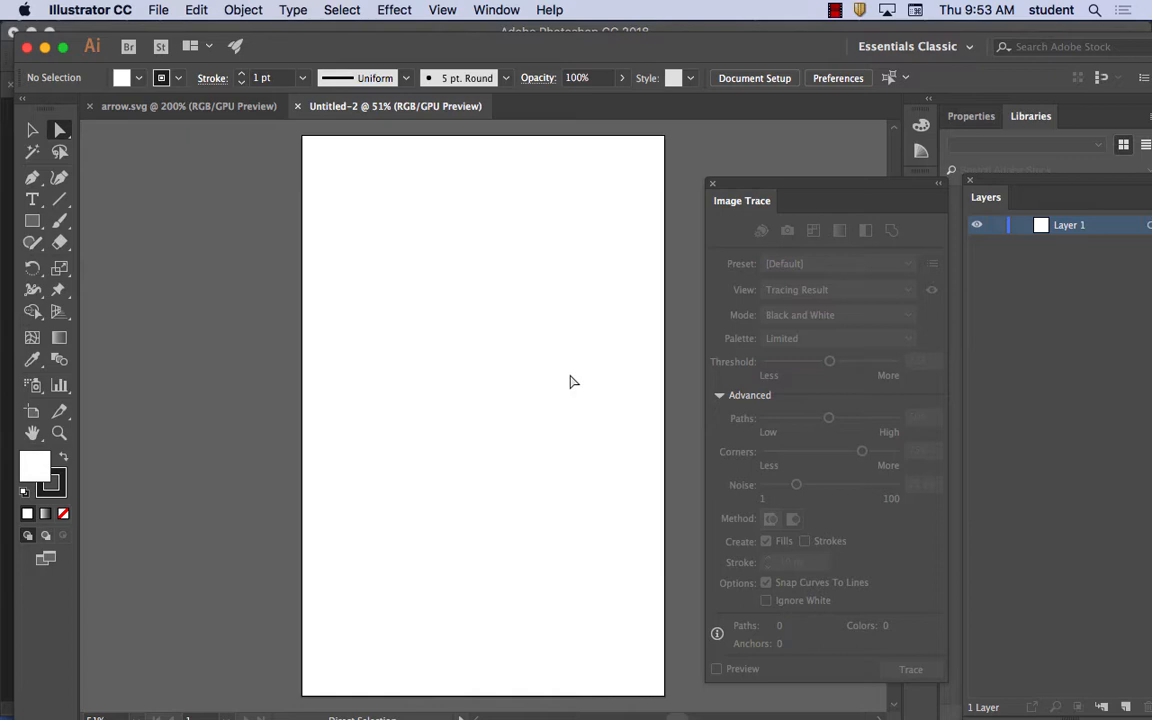
{"action": "key", "text": "v"}
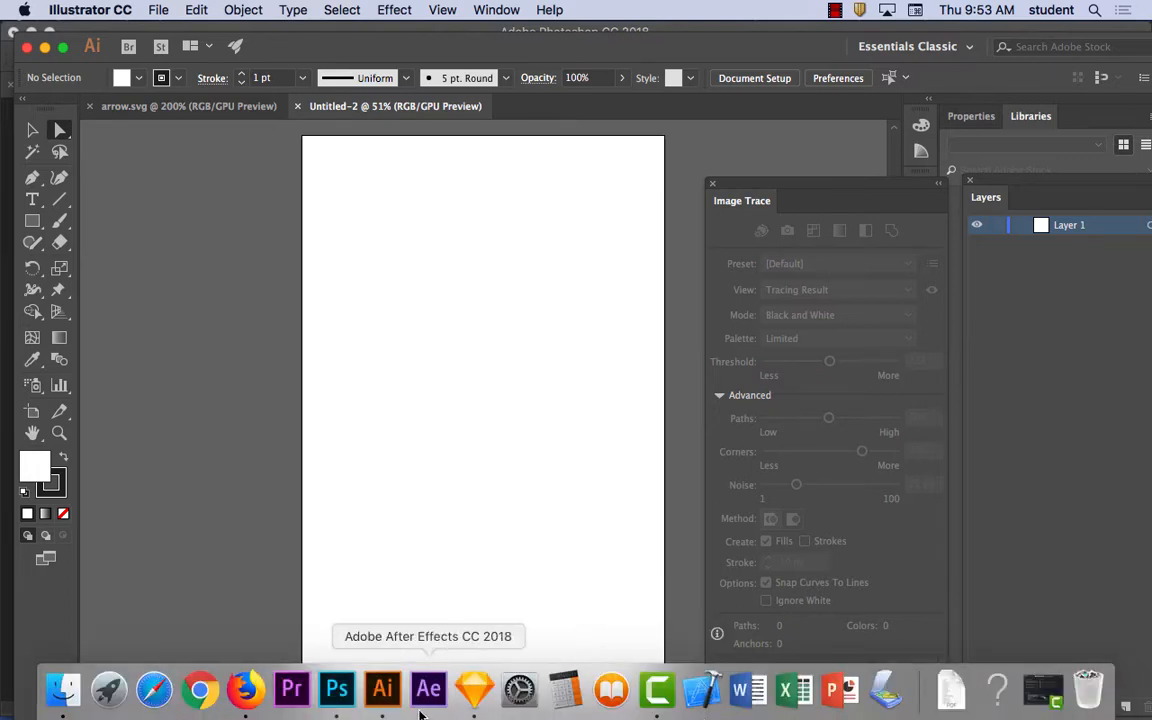
Step: Switch to Photoshop to copy the work path again, and try to paste it into the blank Illustrator document
{"action": "left_click", "coordinate": [338, 690]}
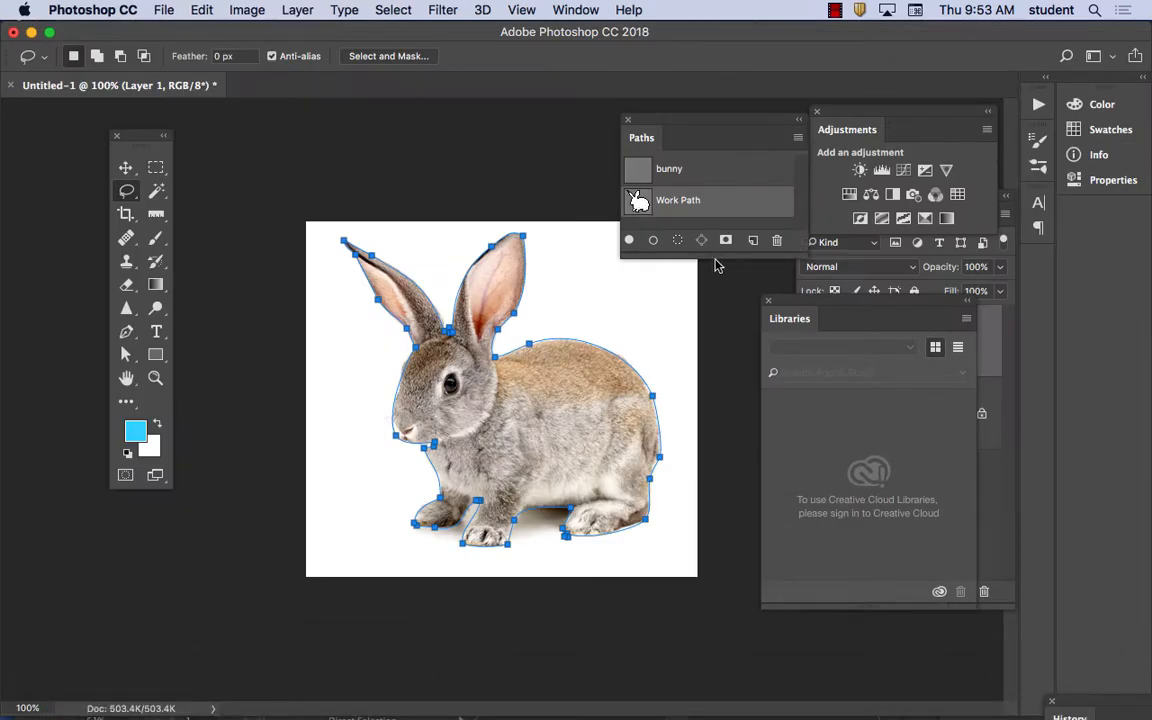
{"action": "key", "text": "super+c"}
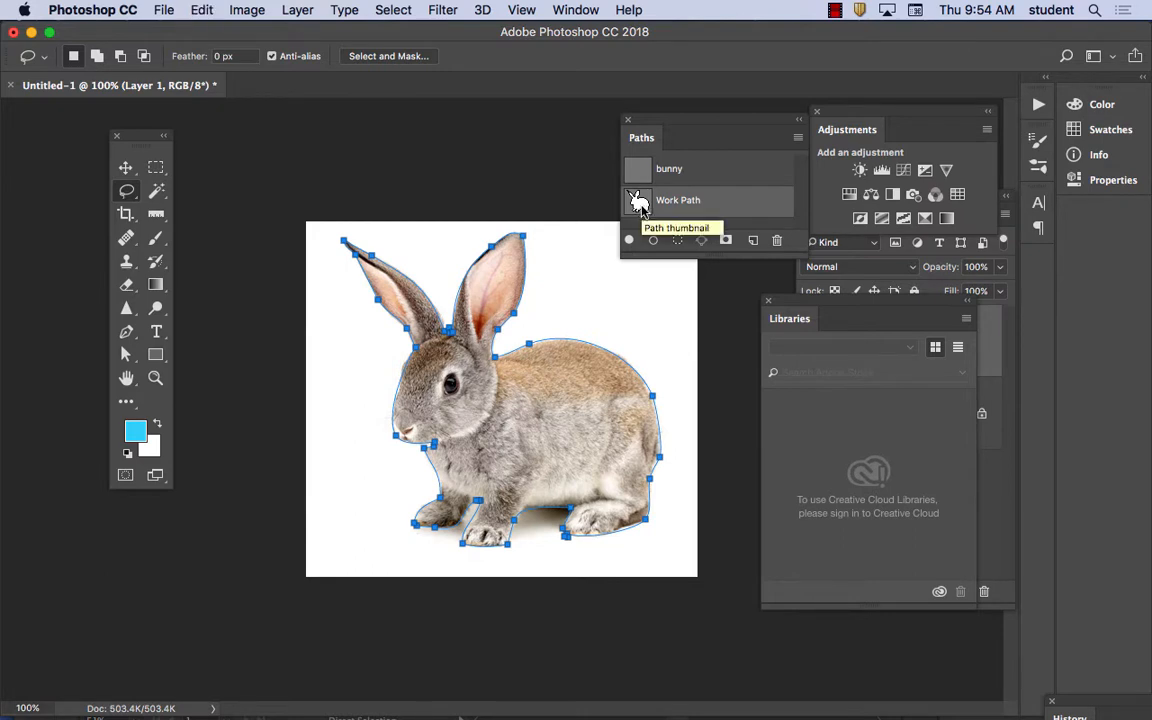
{"action": "mouse_move", "coordinate": [512, 717]}
{"action": "left_click", "coordinate": [383, 700]}
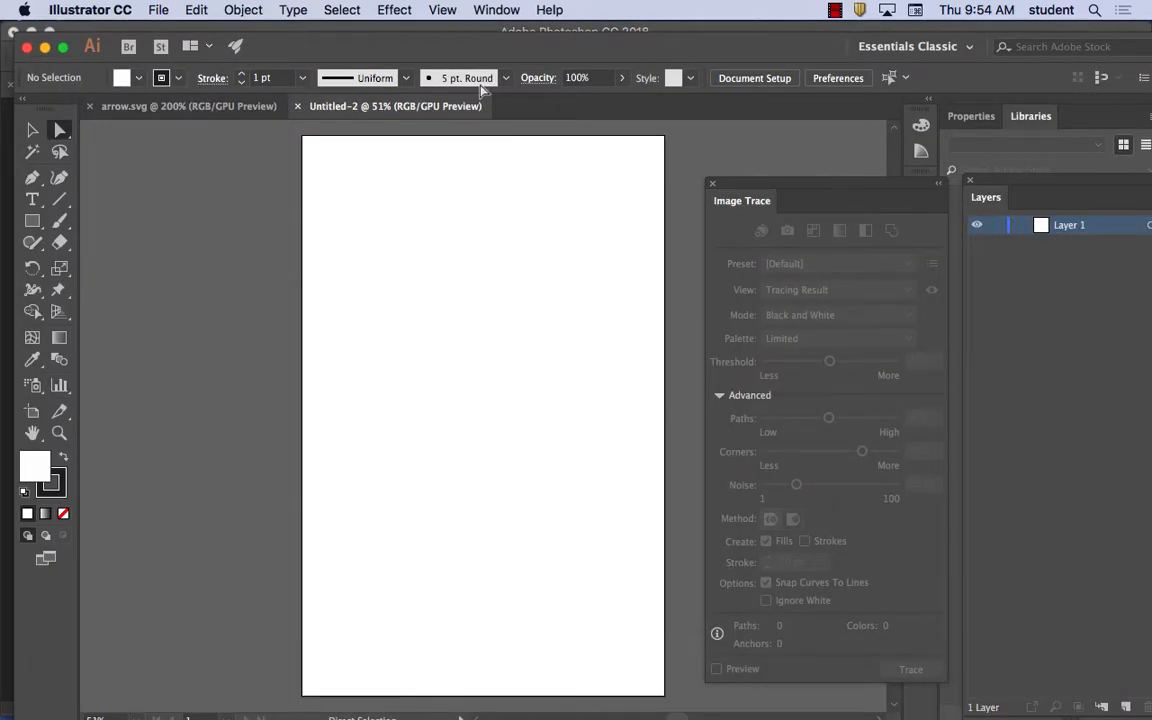
{"action": "mouse_move", "coordinate": [557, 717]}
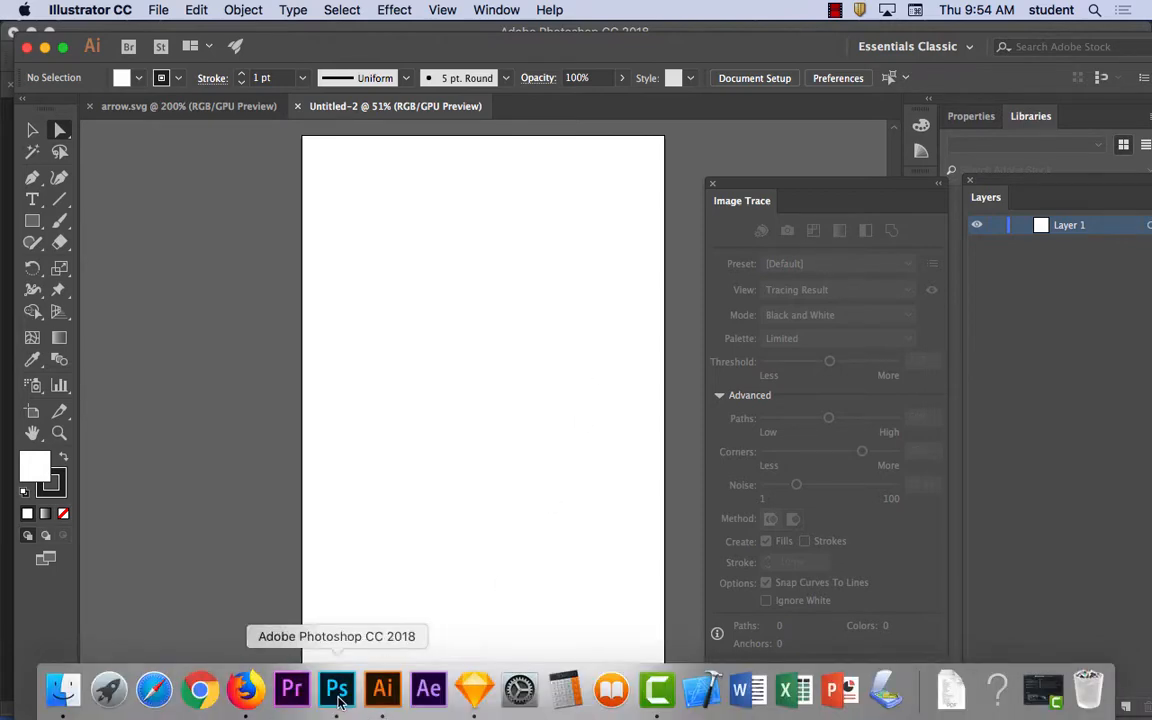
Step: Return to Photoshop, shift the whole rabbit work path slightly down and to the left, and fill it with the light blue foreground colour
{"action": "left_click", "coordinate": [337, 705]}
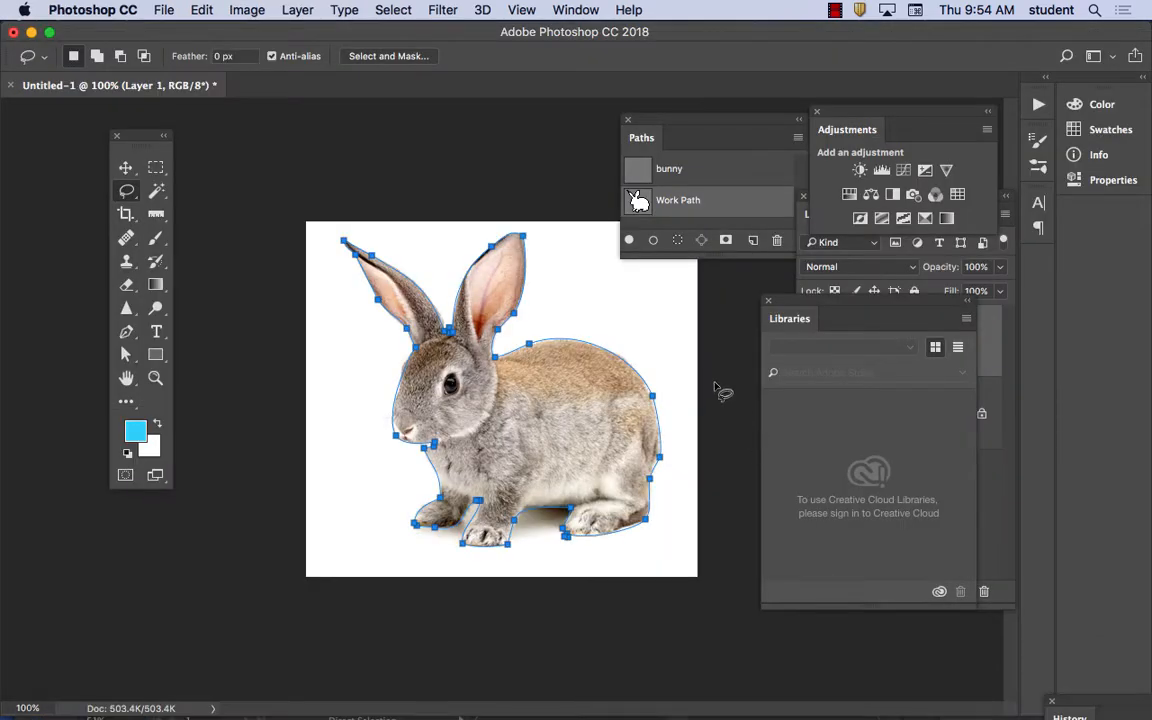
{"action": "left_click", "coordinate": [128, 357]}
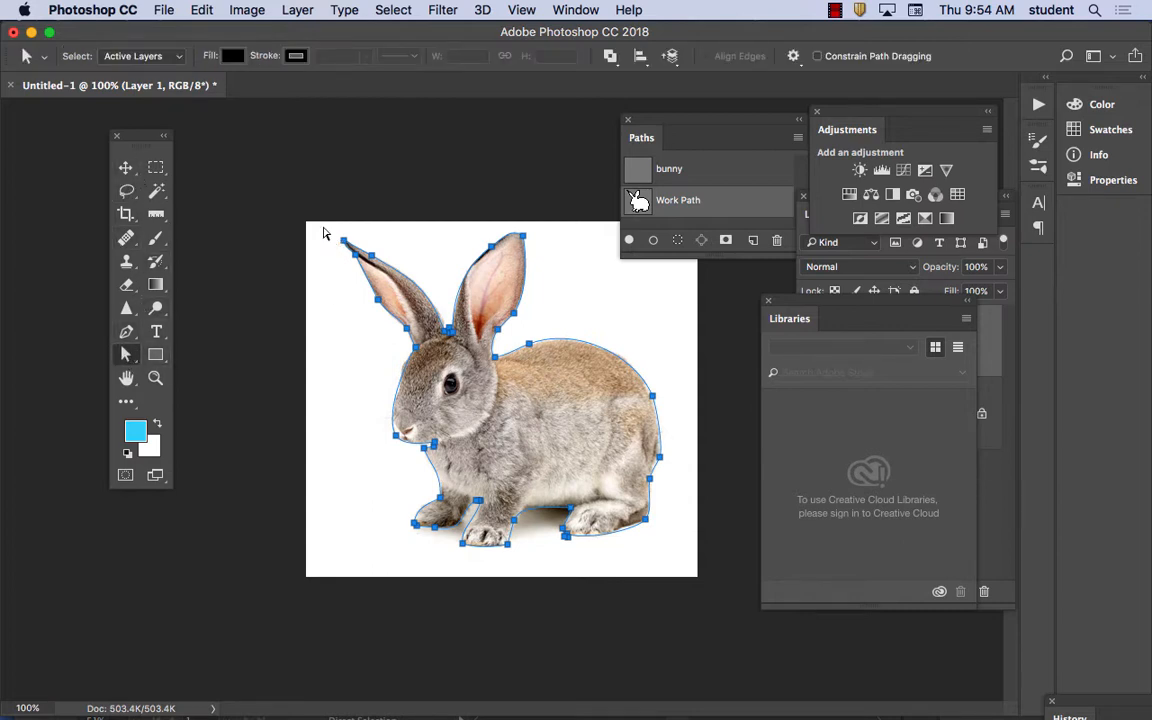
{"action": "left_click_drag", "start_coordinate": [316, 220], "coordinate": [707, 588]}
{"action": "left_click_drag", "start_coordinate": [545, 305], "coordinate": [594, 349]}
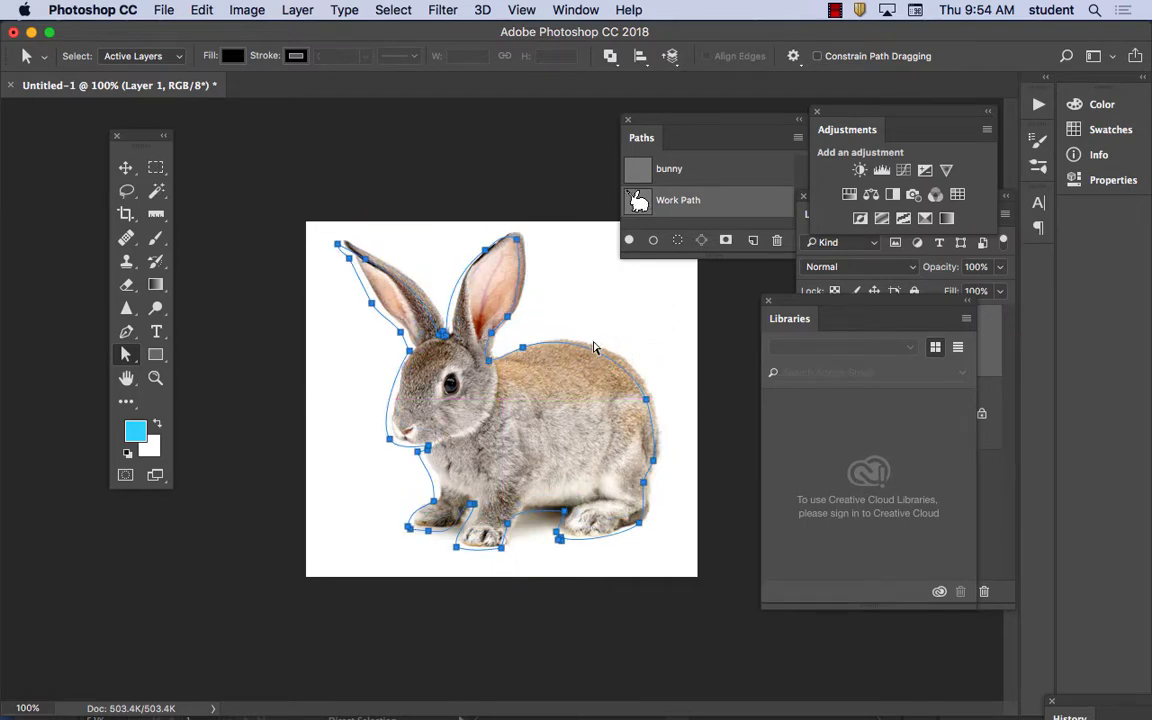
{"action": "left_click", "coordinate": [629, 242]}
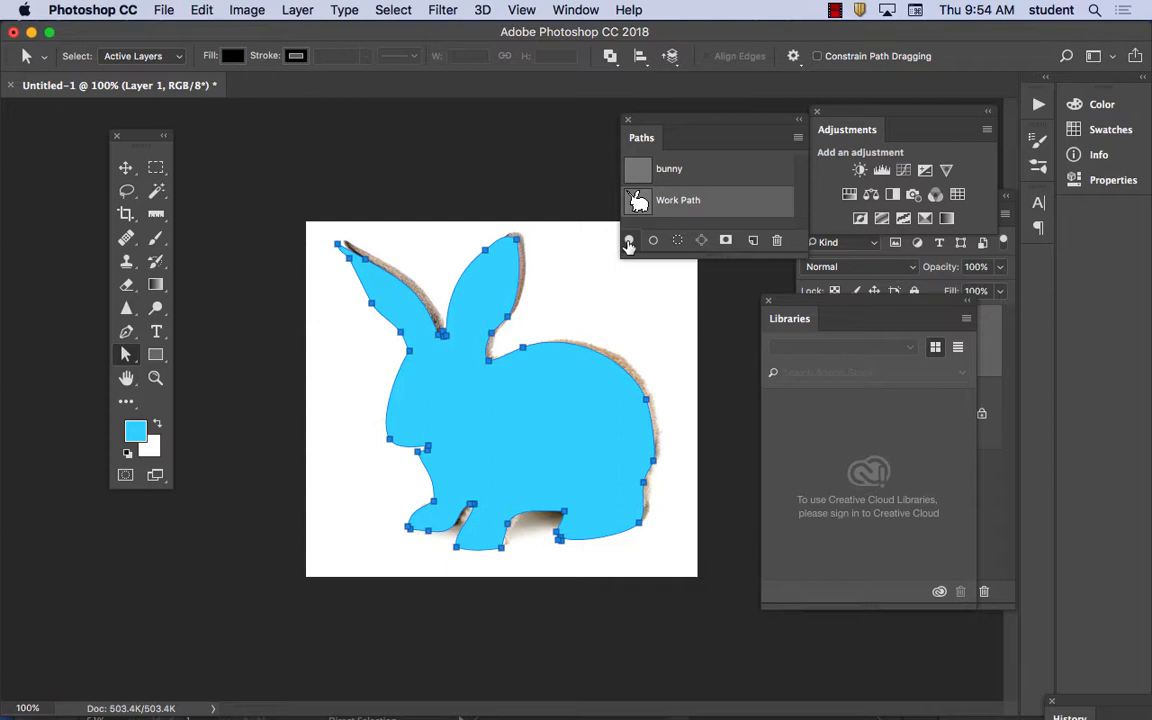
Step: Try to bring the filled rabbit path into the blank Illustrator document, and return to Photoshop
{"action": "mouse_move", "coordinate": [500, 709]}
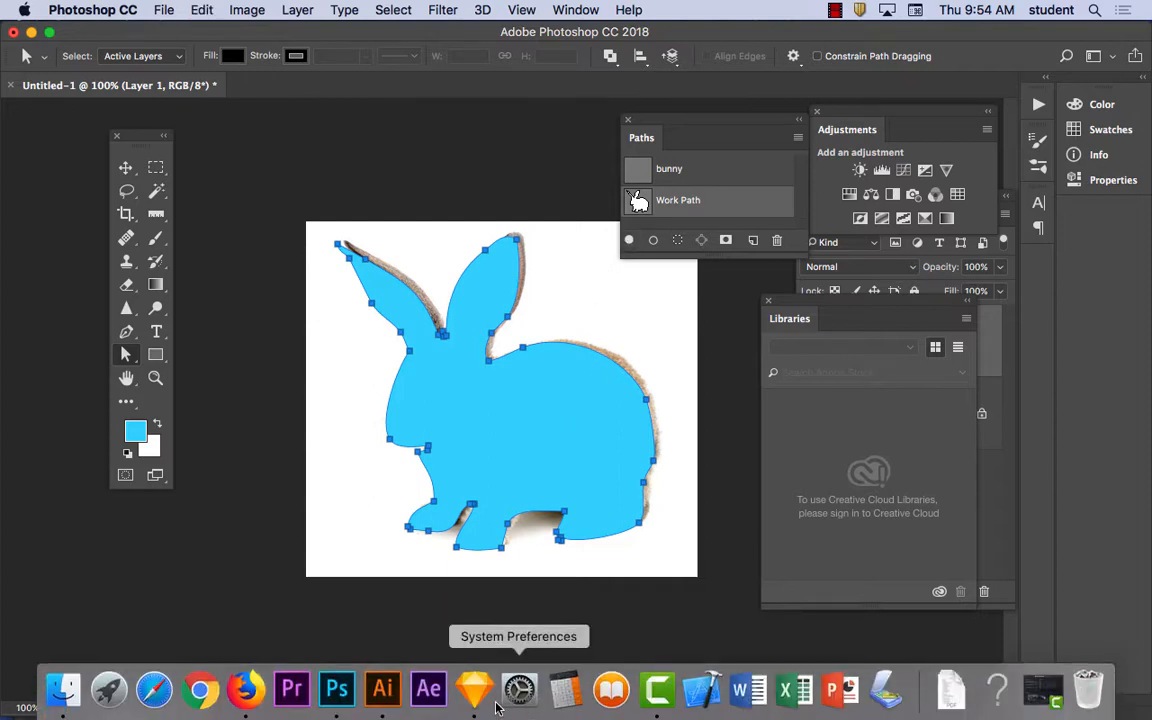
{"action": "left_click", "coordinate": [393, 695]}
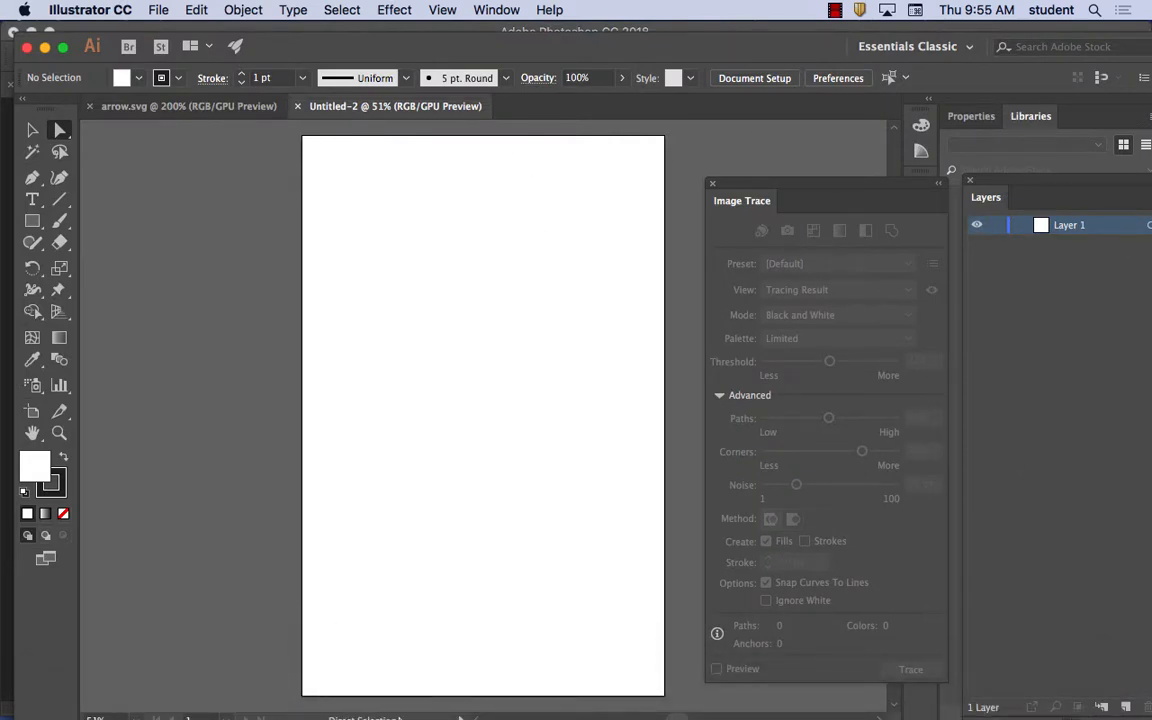
{"action": "left_click", "coordinate": [340, 695]}
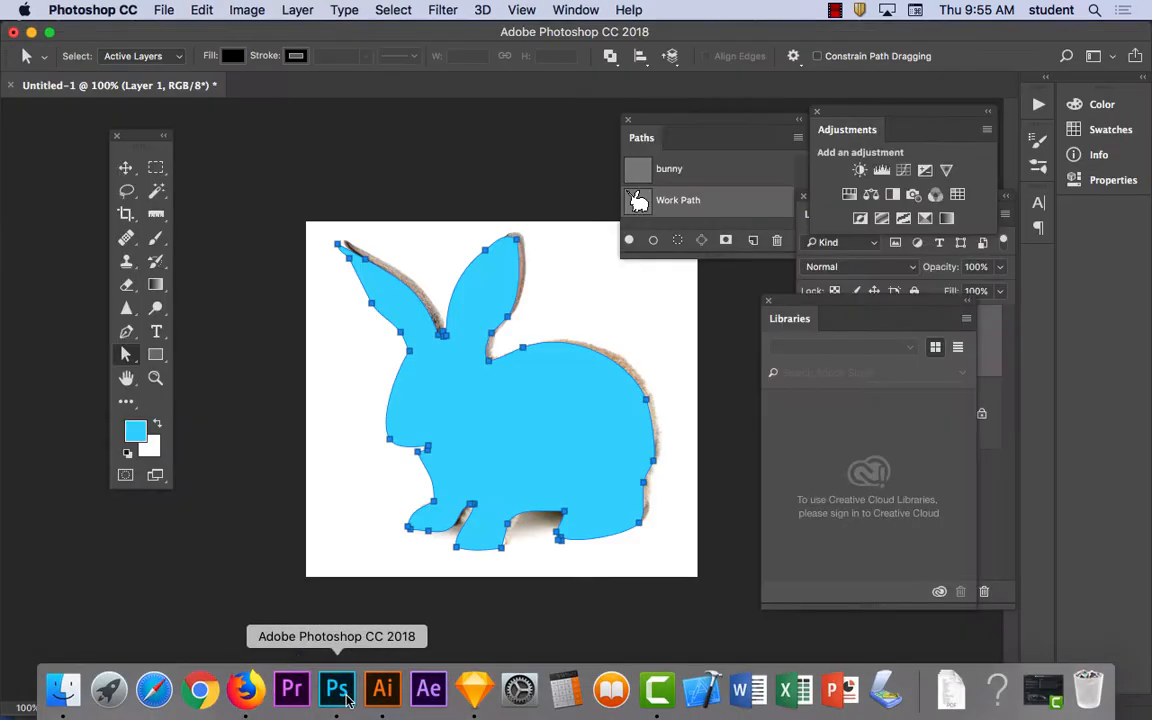
Step: Clear the current path selection and reselect all anchor points of the rabbit work path
{"action": "left_click", "coordinate": [625, 438]}
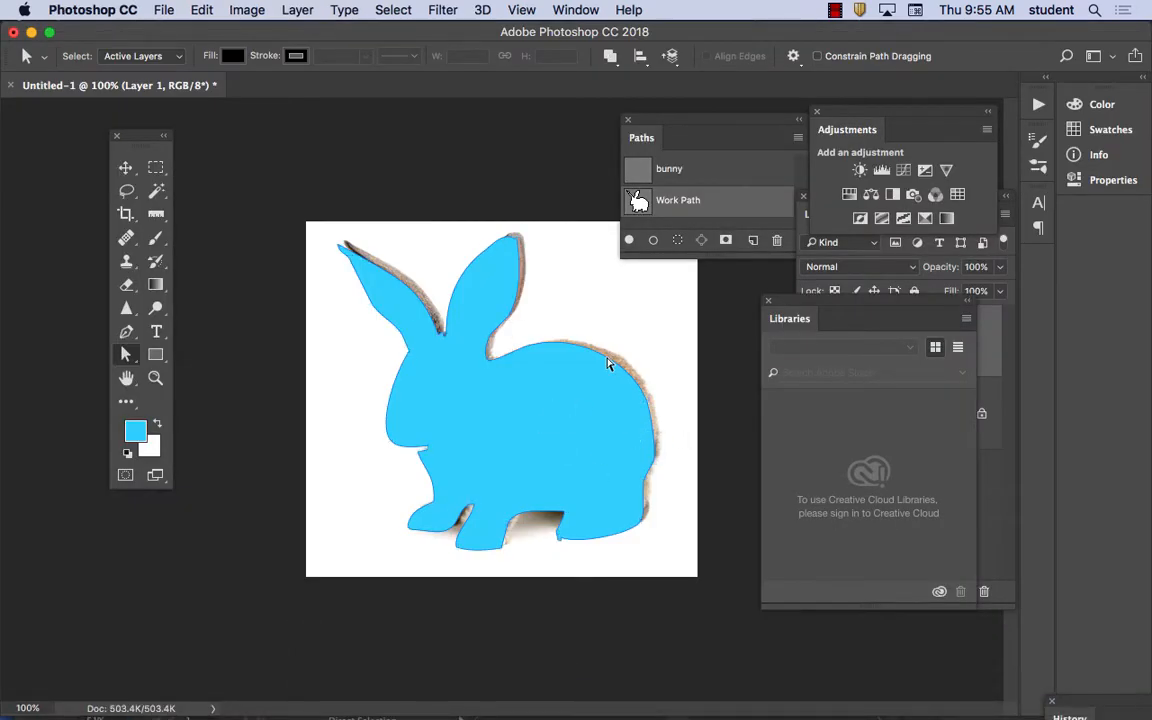
{"action": "mouse_move", "coordinate": [609, 365]}
{"action": "left_mouse_down"}
{"action": "mouse_move", "coordinate": [586, 355]}
{"action": "mouse_move", "coordinate": [630, 363]}
{"action": "mouse_move", "coordinate": [617, 365]}
{"action": "left_mouse_up"}
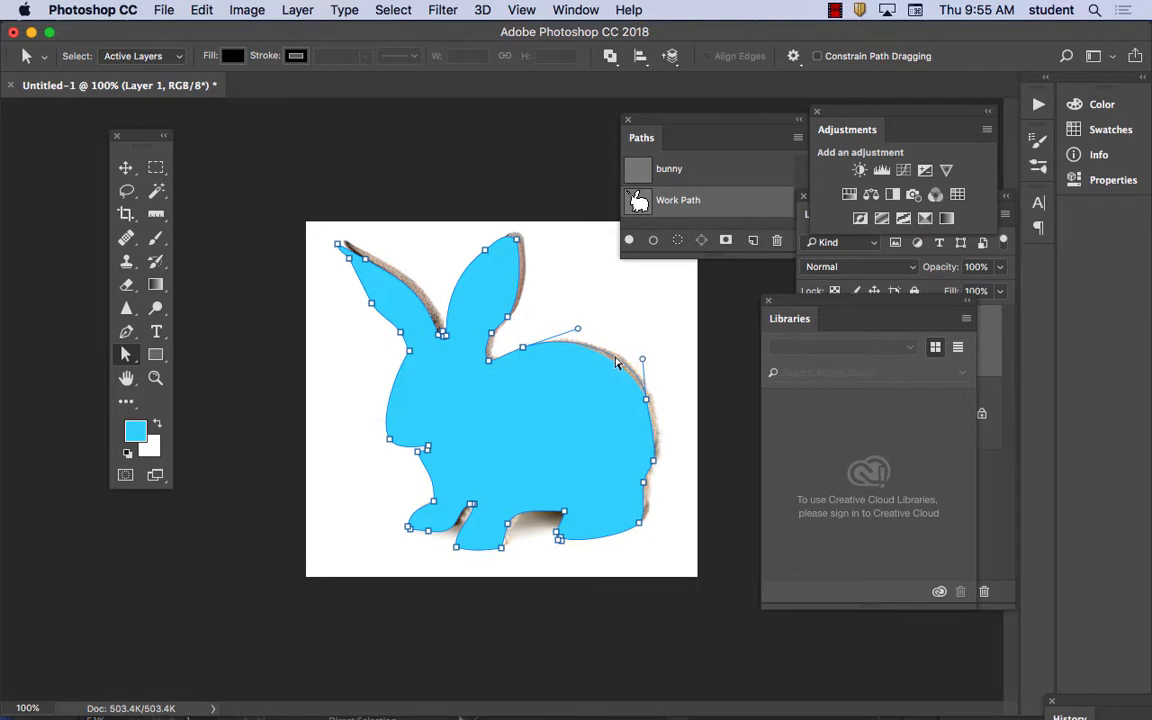
{"action": "left_click", "coordinate": [655, 330]}
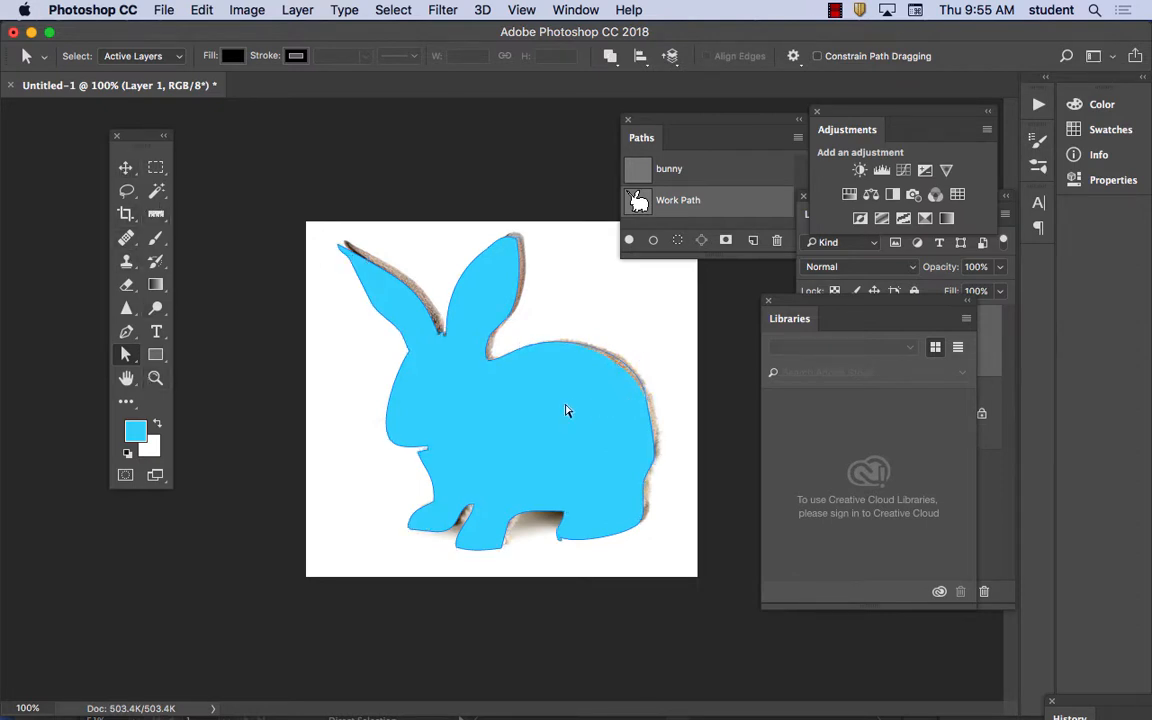
{"action": "left_click", "coordinate": [126, 331]}
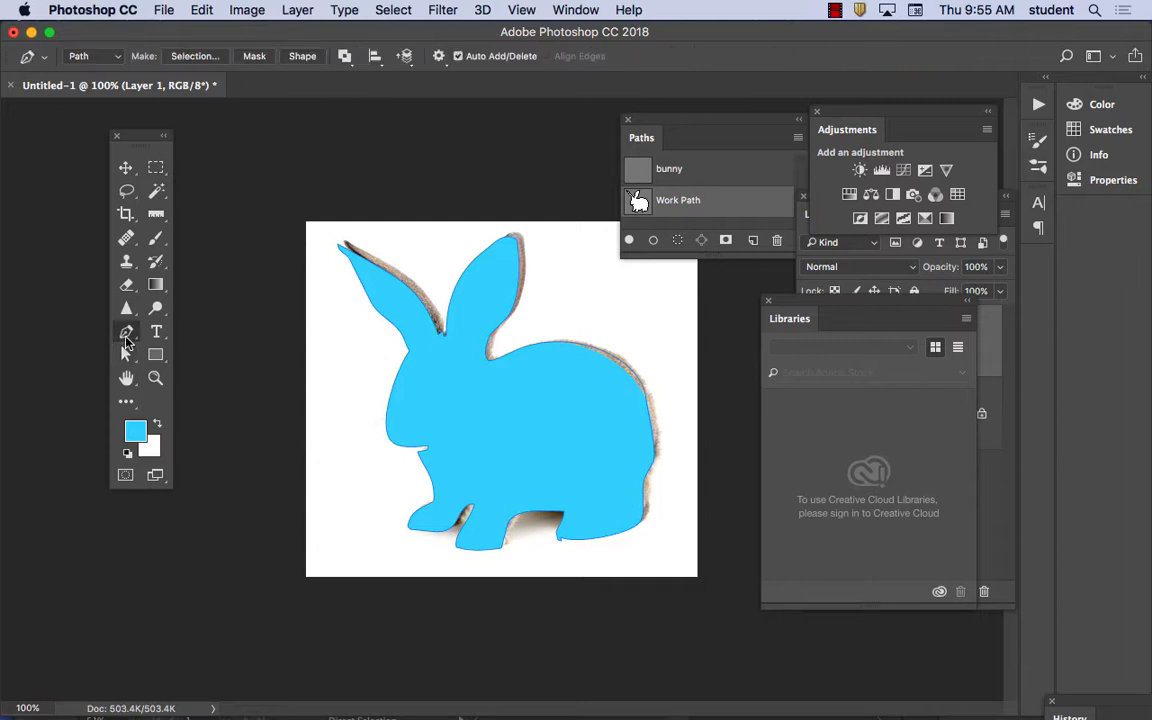
{"action": "left_click", "coordinate": [126, 354]}
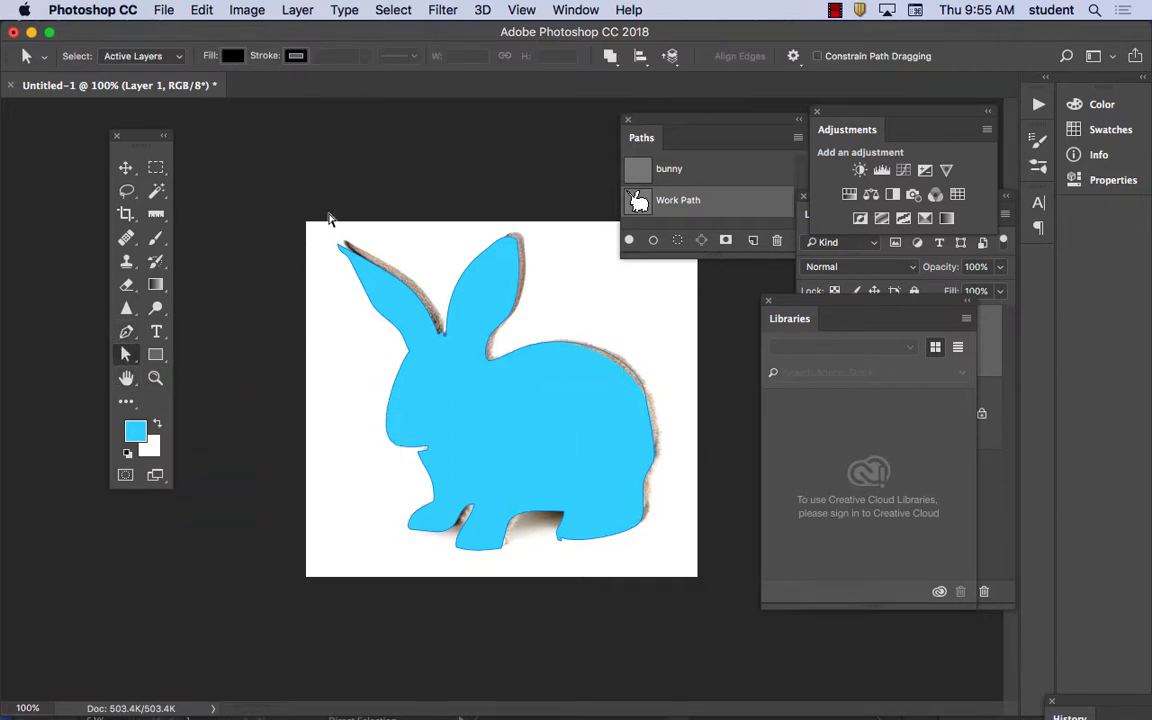
{"action": "mouse_move", "coordinate": [278, 190]}
{"action": "left_mouse_down"}
{"action": "mouse_move", "coordinate": [756, 624]}
{"action": "mouse_move", "coordinate": [706, 613]}
{"action": "left_mouse_up"}
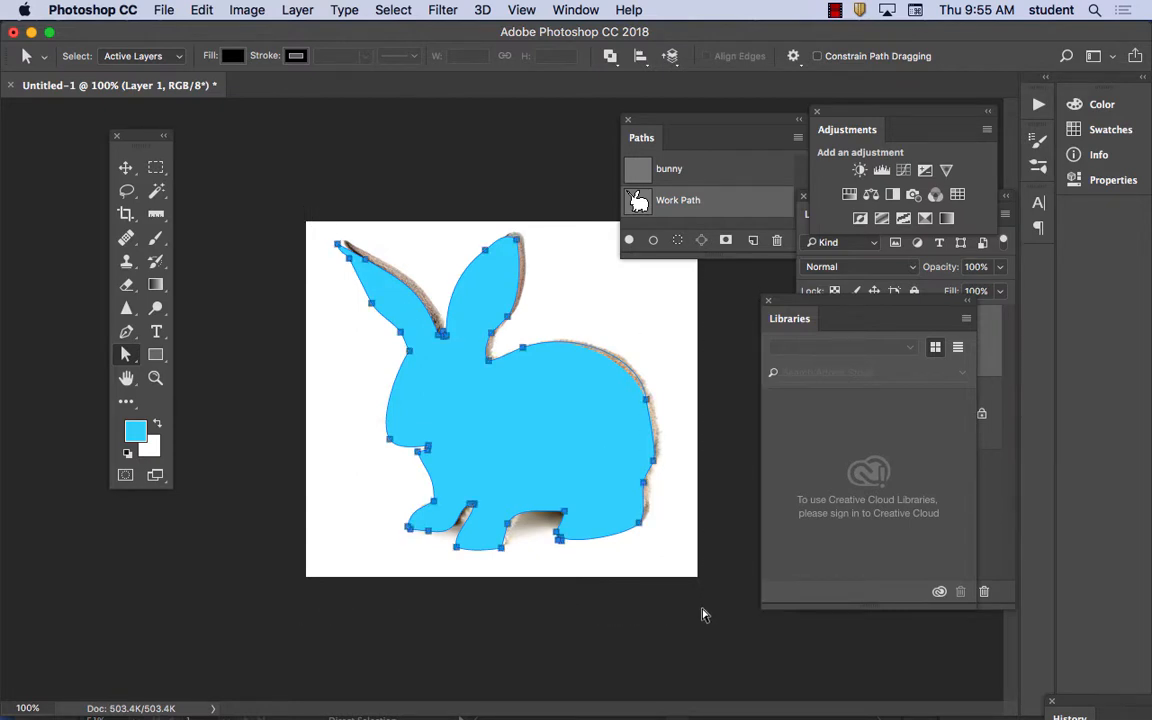
Step: Copy the selected rabbit path over Layer 1, check the blank Illustrator document for a way to bring it in, and return to Photoshop
{"action": "left_click_drag", "start_coordinate": [861, 301], "coordinate": [913, 597]}
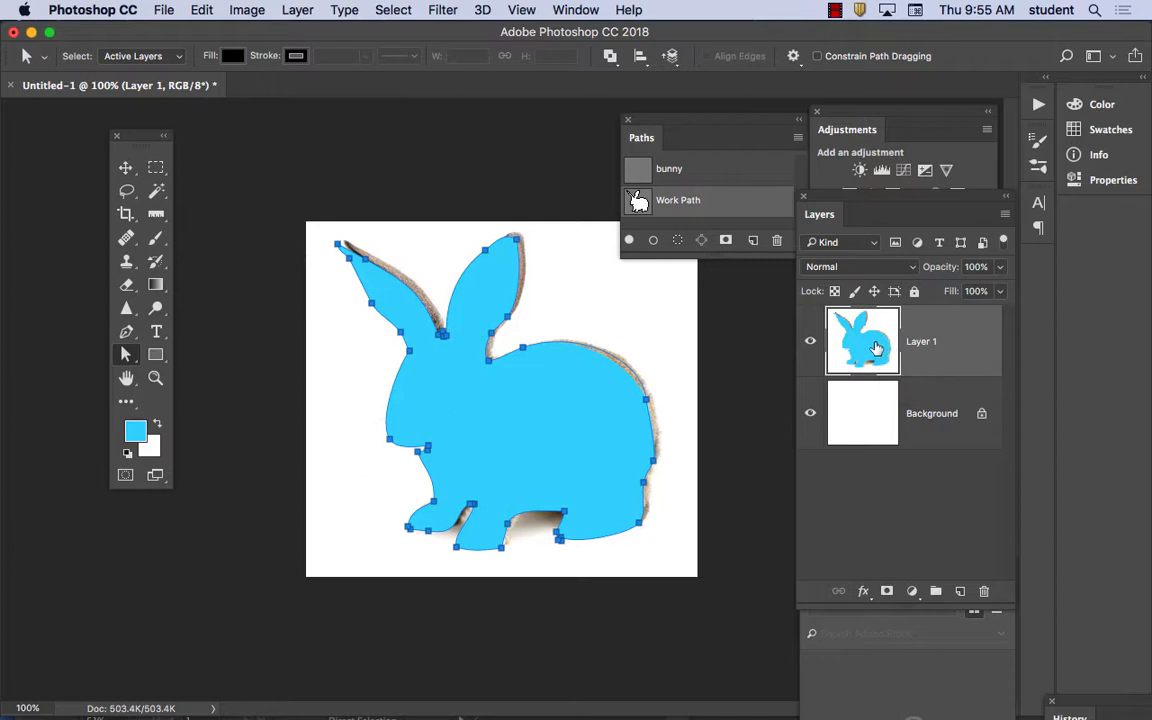
{"action": "key", "text": "super+c"}
{"action": "key", "text": "super+v"}
{"action": "mouse_move", "coordinate": [470, 712]}
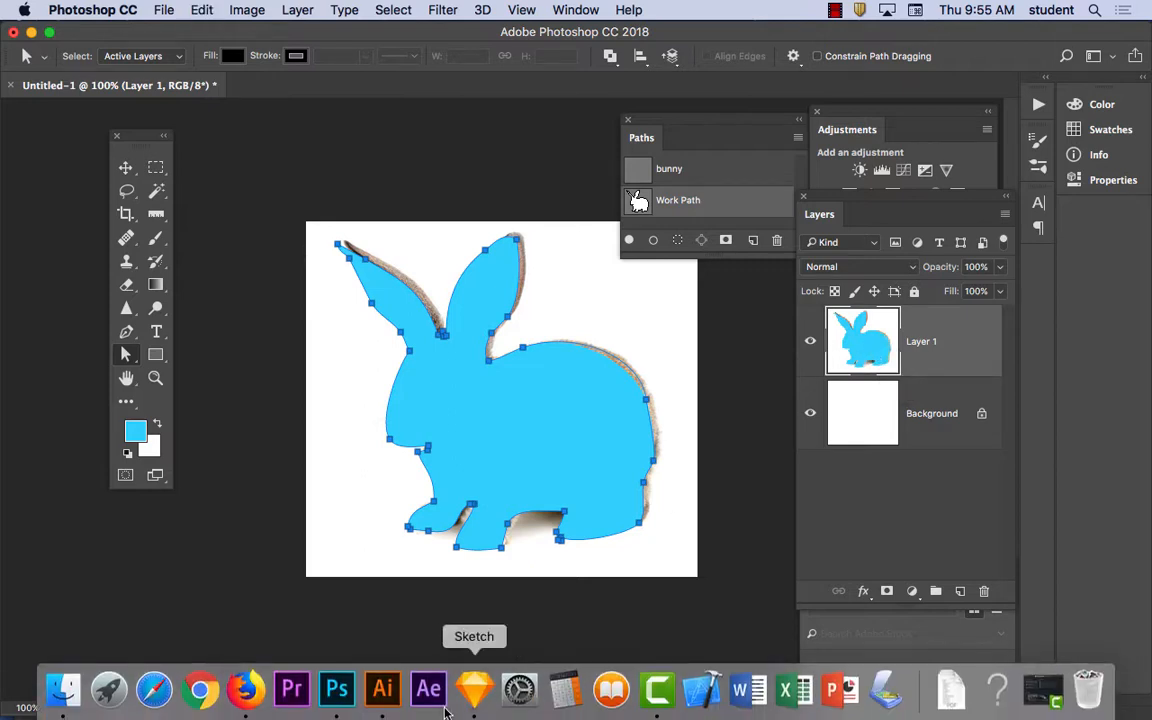
{"action": "left_click", "coordinate": [382, 690]}
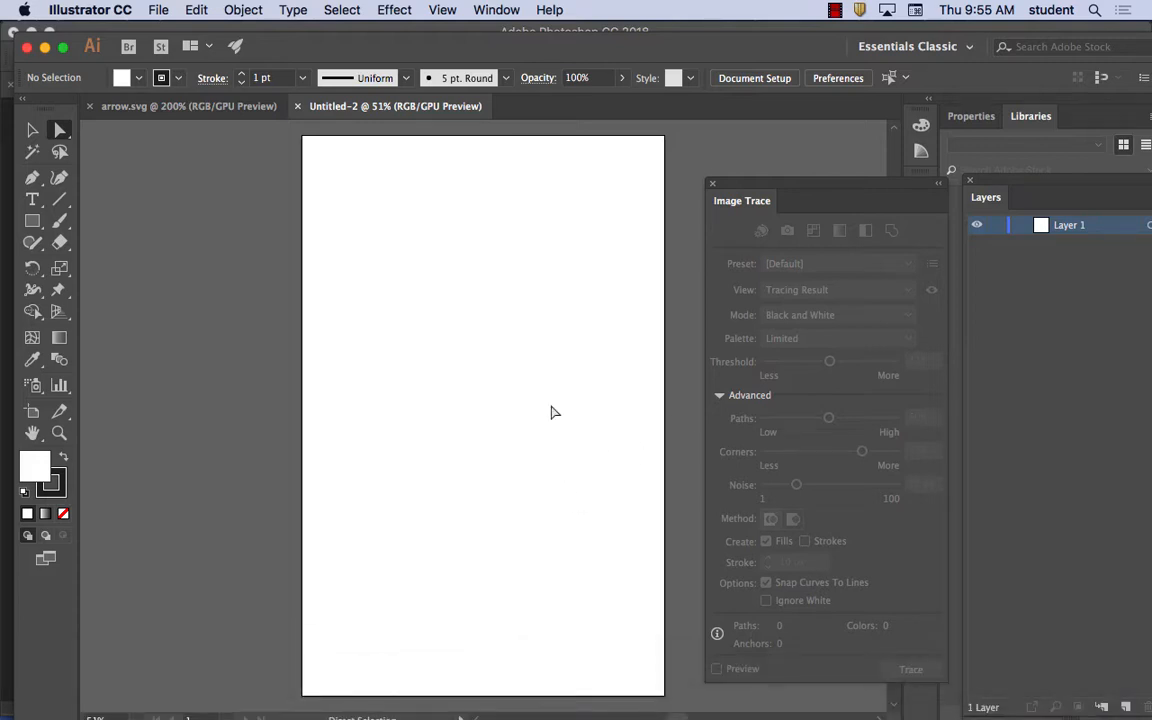
{"action": "mouse_move", "coordinate": [487, 703]}
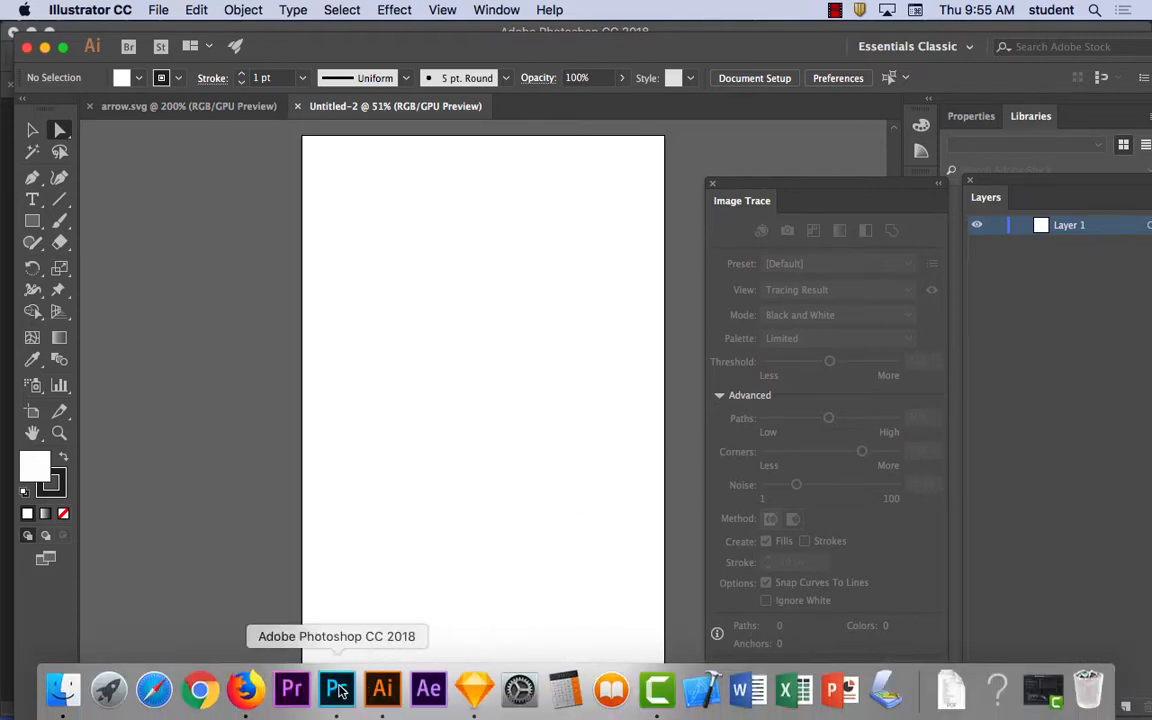
{"action": "left_click", "coordinate": [337, 690]}
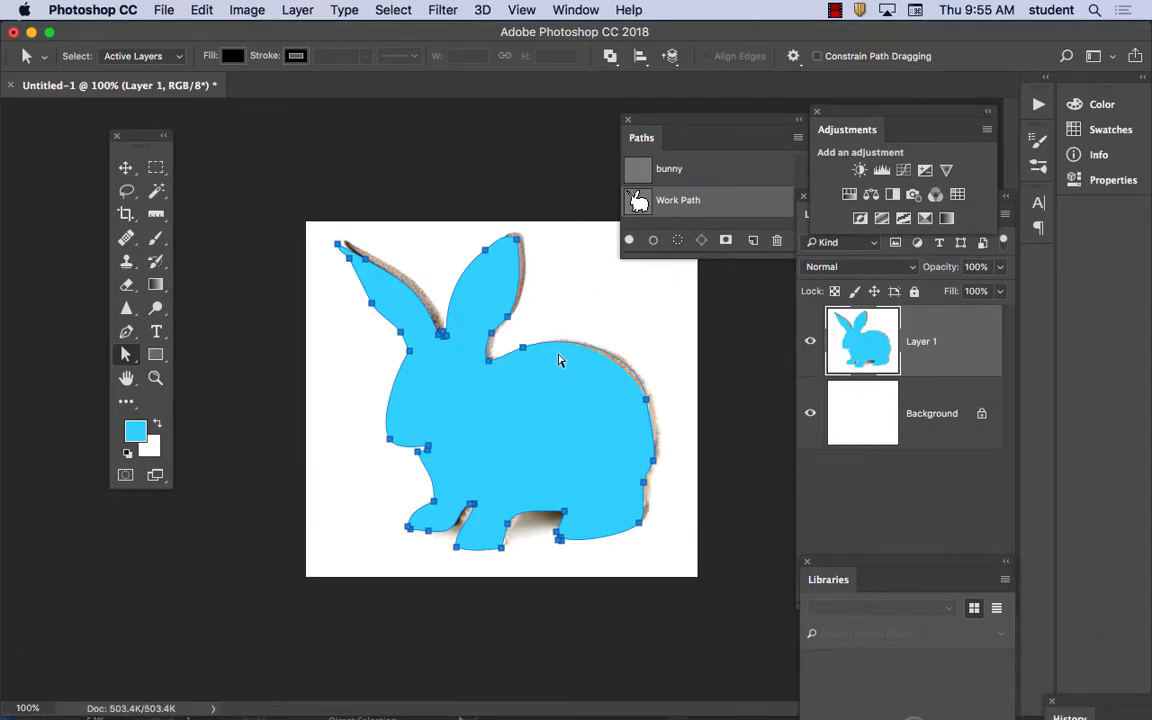
Step: Move the whole rabbit work path up and to the left, away from the blue fill
{"action": "left_click", "coordinate": [125, 354]}
{"action": "left_click", "coordinate": [220, 370]}
{"action": "left_click_drag", "start_coordinate": [585, 401], "coordinate": [483, 245]}
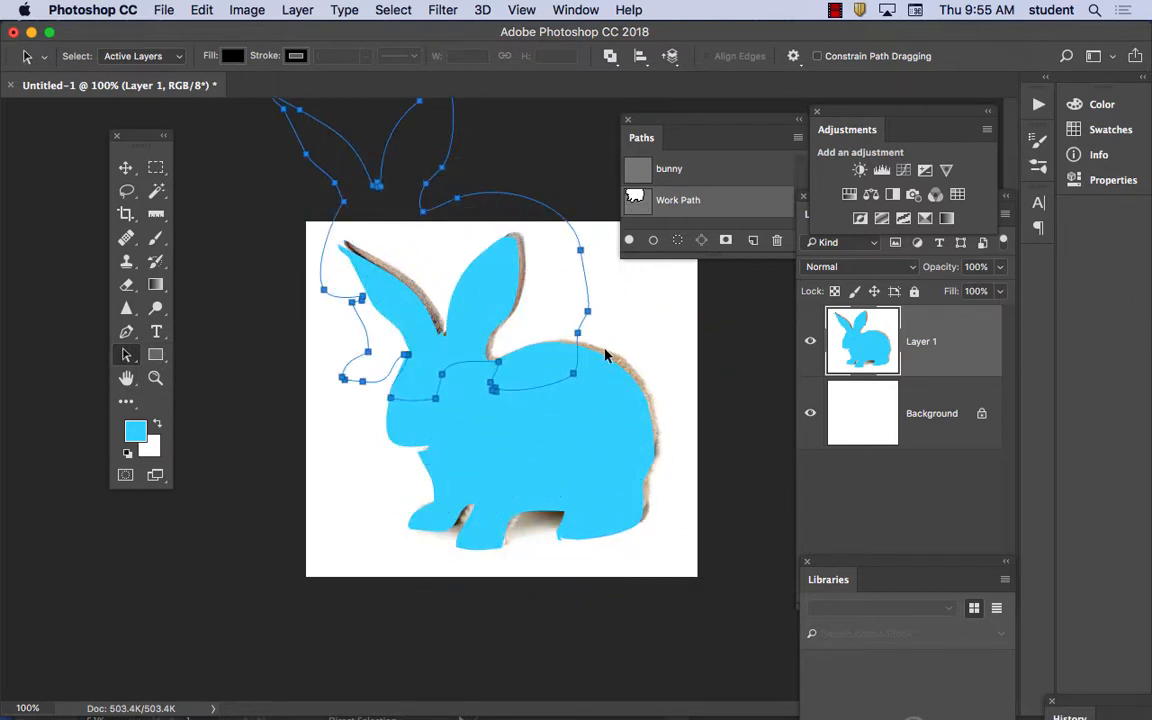
Step: Delete the rabbit work path and step back to undo the deletion
{"action": "key", "text": "Delete"}
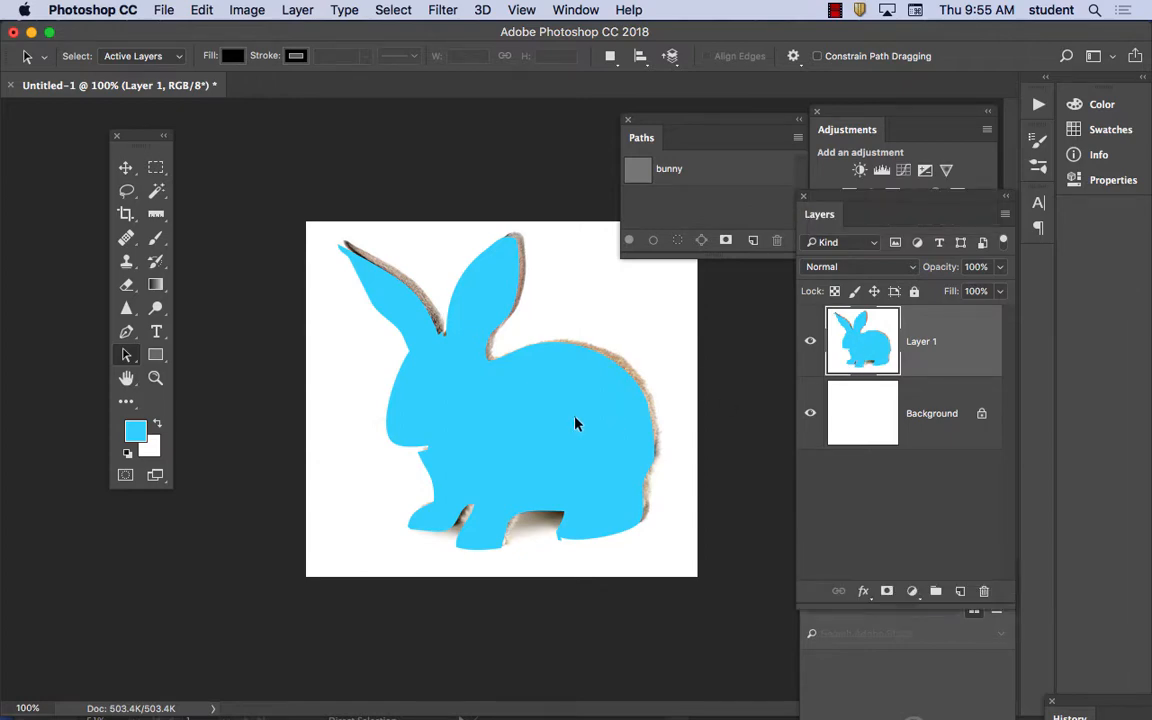
{"action": "left_click", "coordinate": [194, 11]}
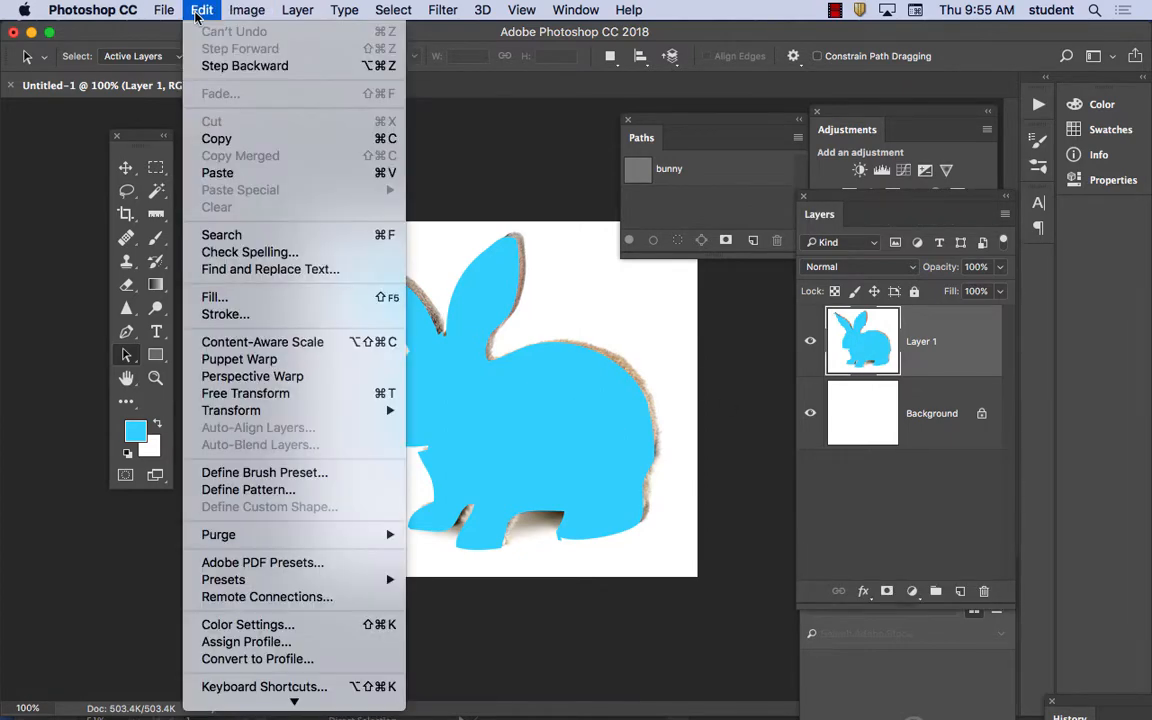
{"action": "left_click", "coordinate": [207, 66]}
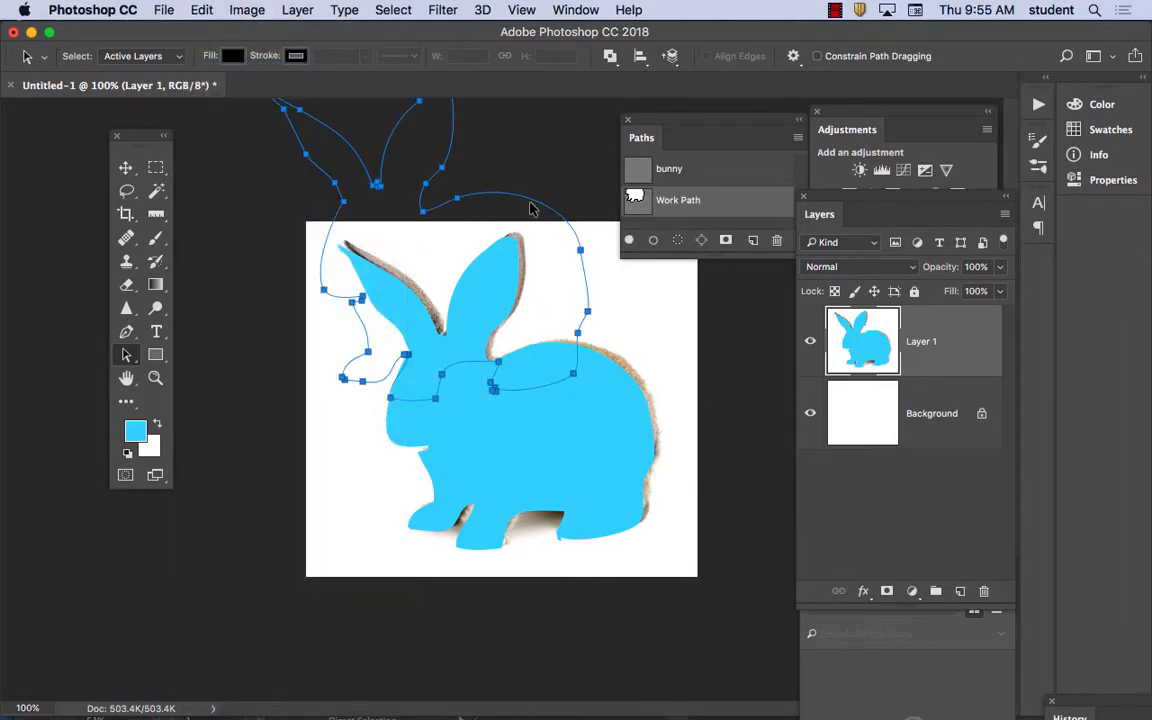
Step: Move the rabbit work path back over the blue rabbit, leaving it slightly lower and to the left
{"action": "left_click_drag", "start_coordinate": [533, 207], "coordinate": [608, 355]}
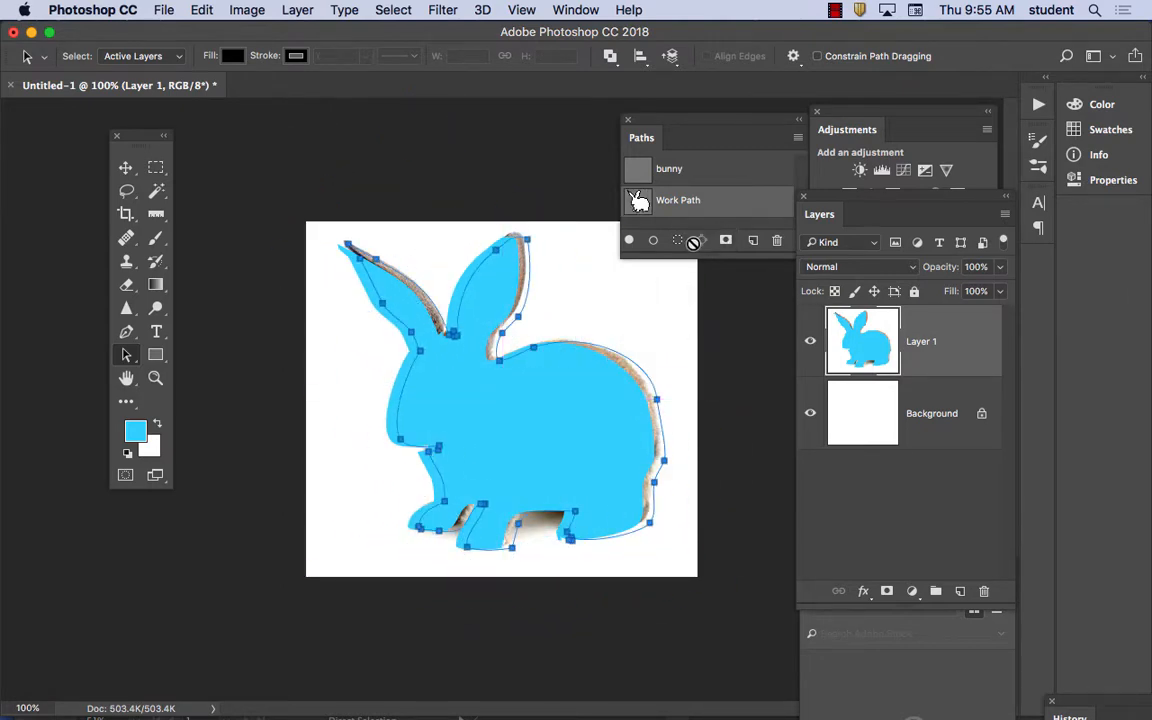
{"action": "left_click", "coordinate": [797, 138]}
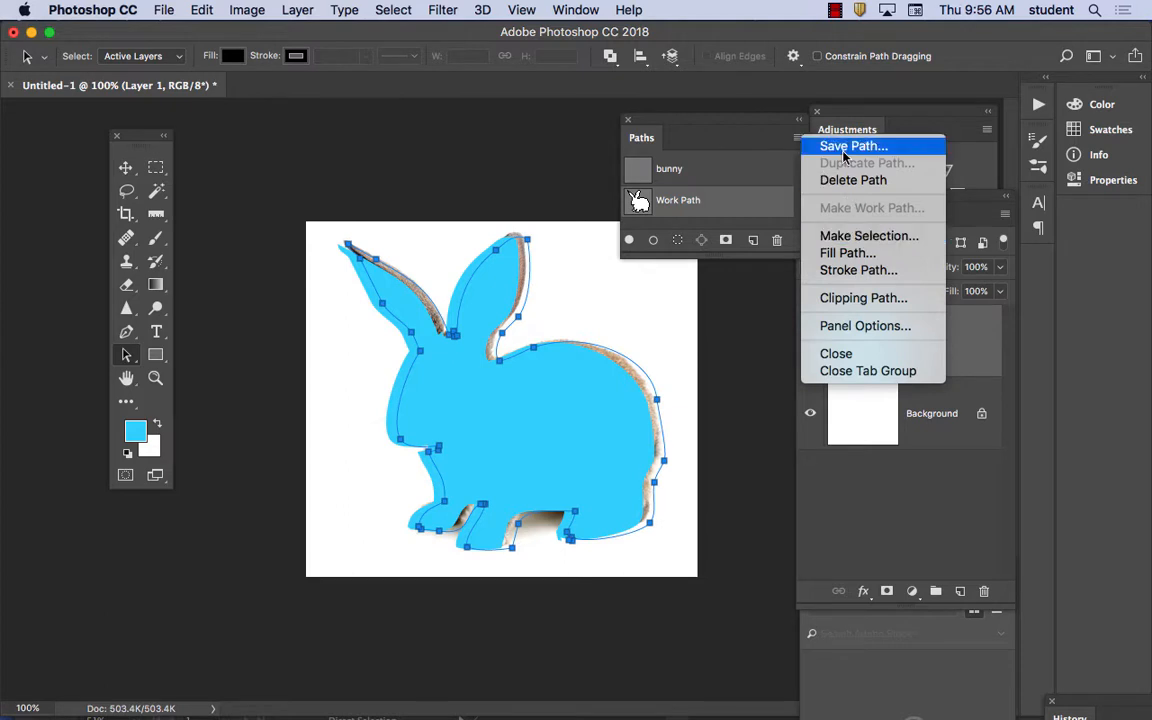
{"action": "left_click", "coordinate": [598, 354]}
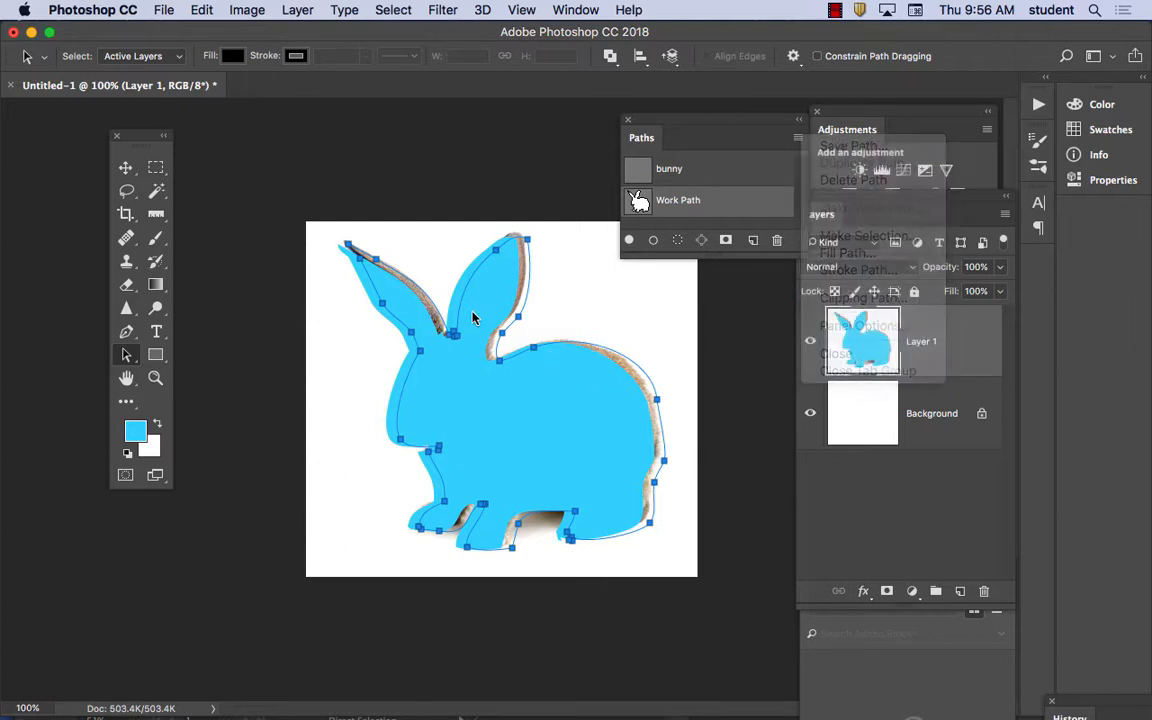
{"action": "left_click_drag", "start_coordinate": [605, 321], "coordinate": [579, 352]}
Step: Copy the rabbit work path, and cut it from the Photoshop document to the clipboard
{"action": "left_click", "coordinate": [201, 9]}
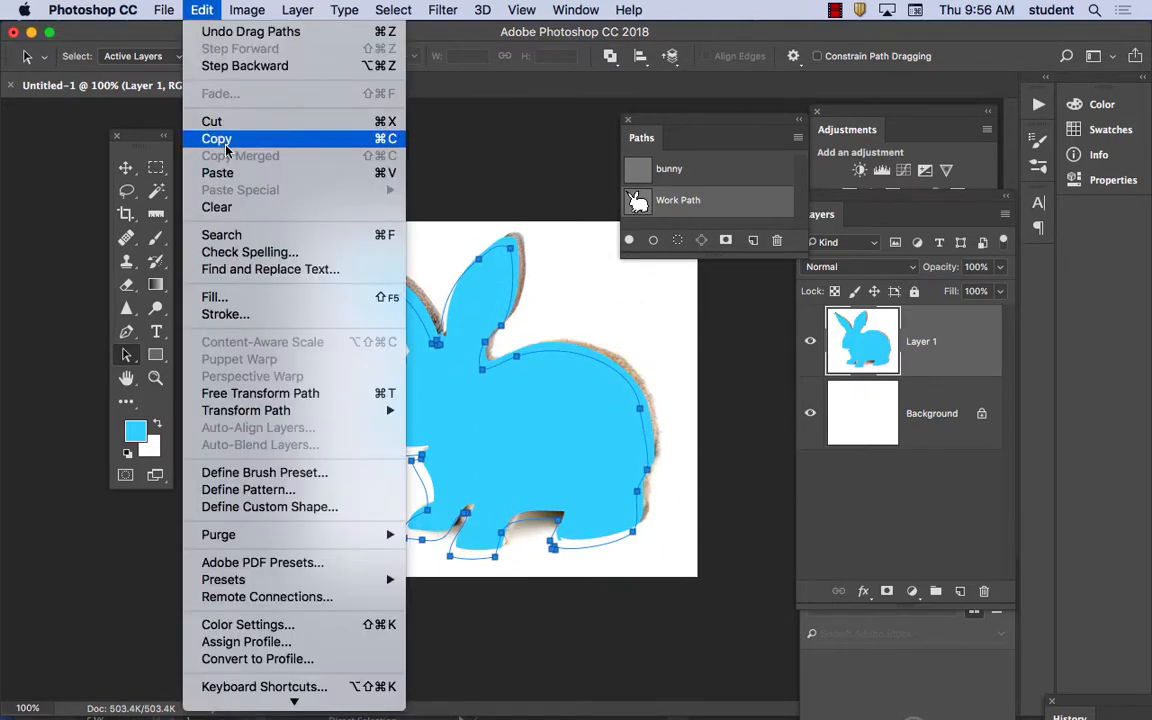
{"action": "left_click", "coordinate": [210, 138]}
{"action": "left_click", "coordinate": [198, 10]}
{"action": "left_click", "coordinate": [220, 139]}
{"action": "left_click", "coordinate": [200, 10]}
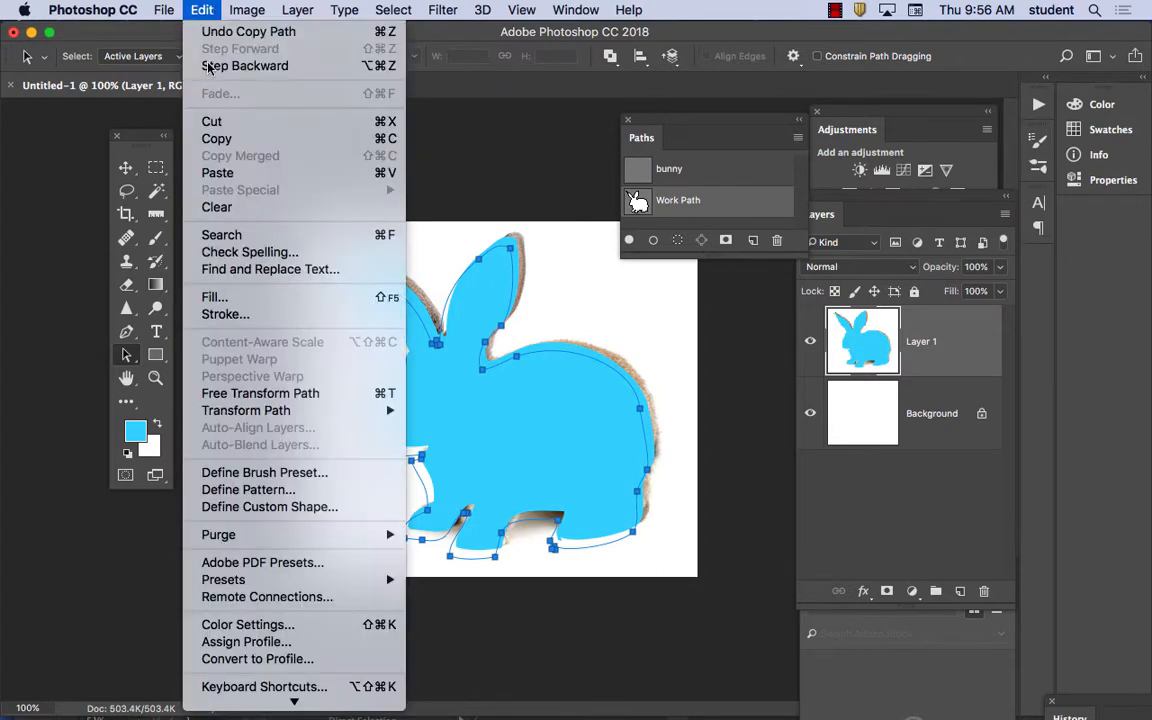
{"action": "left_click", "coordinate": [215, 121]}
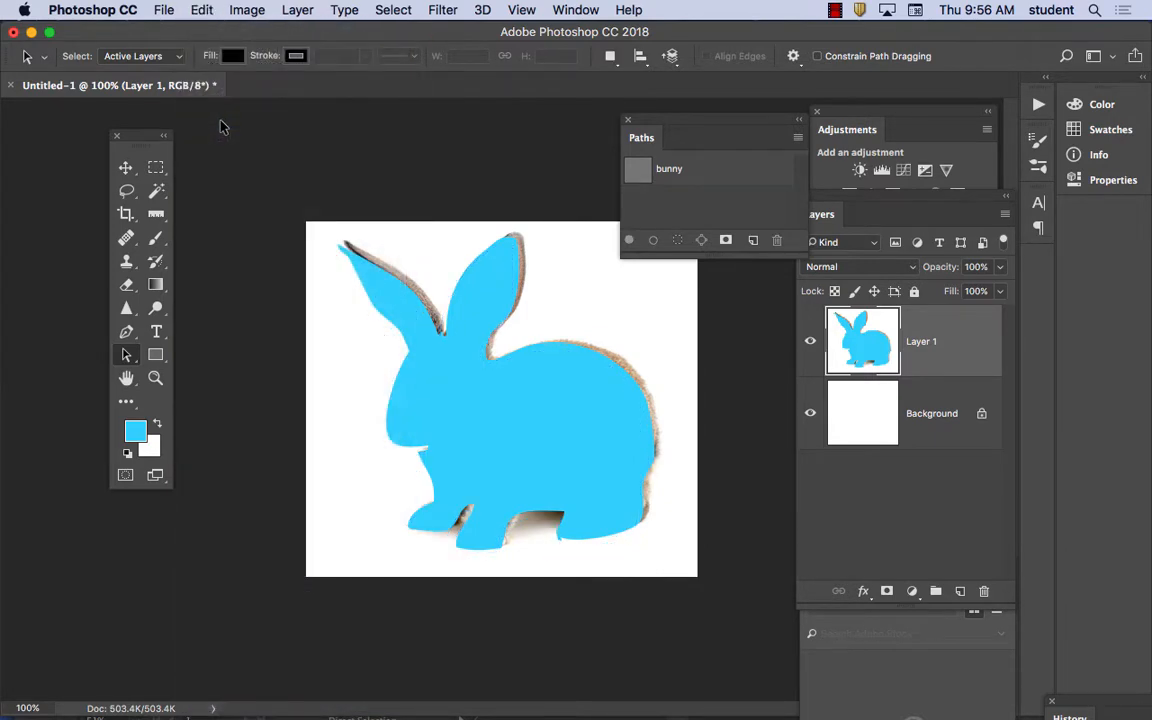
Step: Switch to Illustrator, try to paste the cut rabbit path into the blank document, and return to Photoshop
{"action": "left_click", "coordinate": [200, 10]}
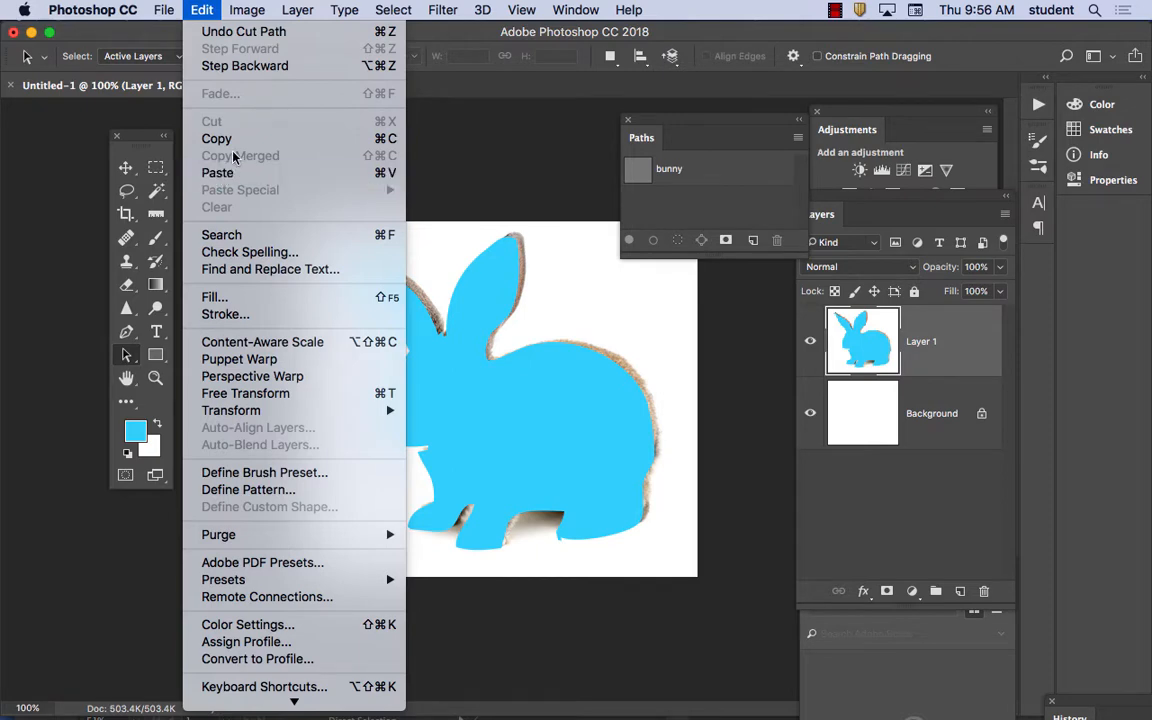
{"action": "left_click", "coordinate": [507, 666]}
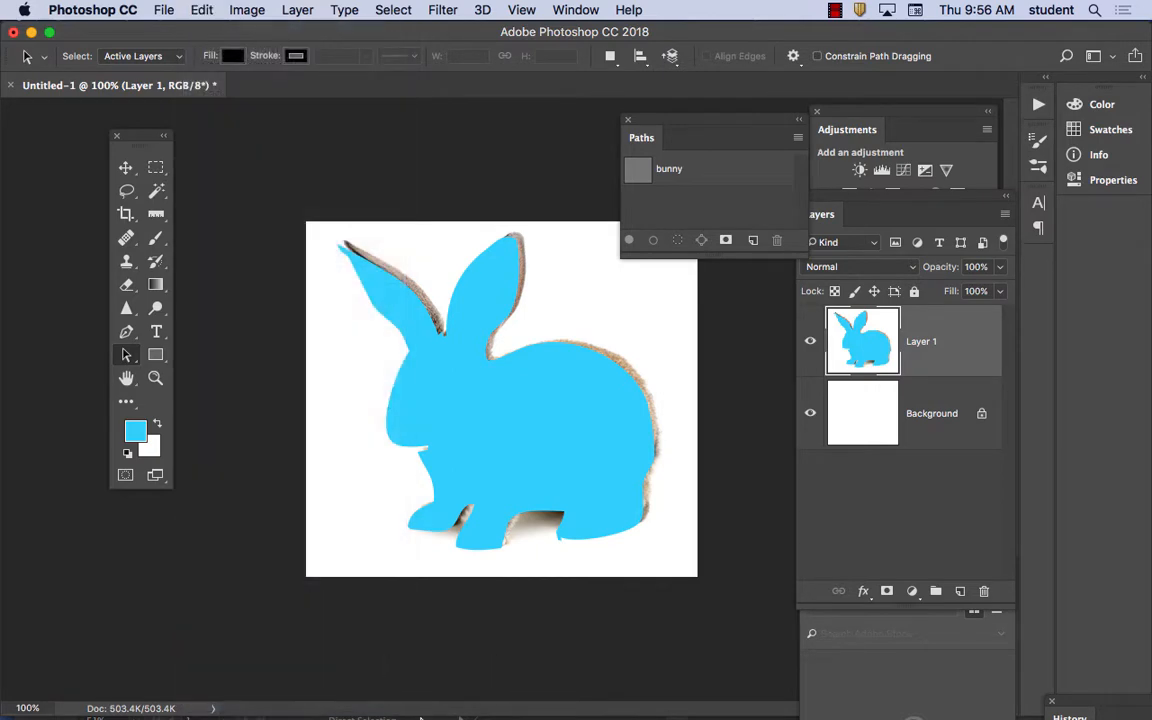
{"action": "left_click", "coordinate": [382, 708]}
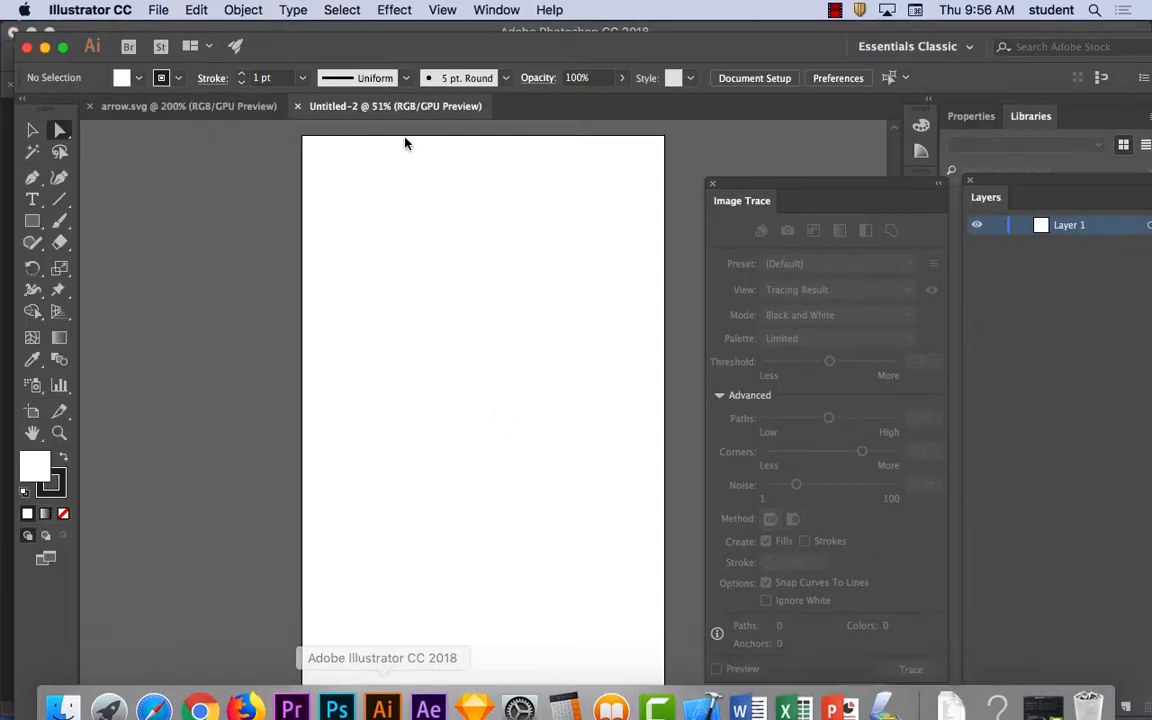
{"action": "left_click", "coordinate": [196, 10]}
{"action": "left_click", "coordinate": [553, 259]}
{"action": "mouse_move", "coordinate": [460, 712]}
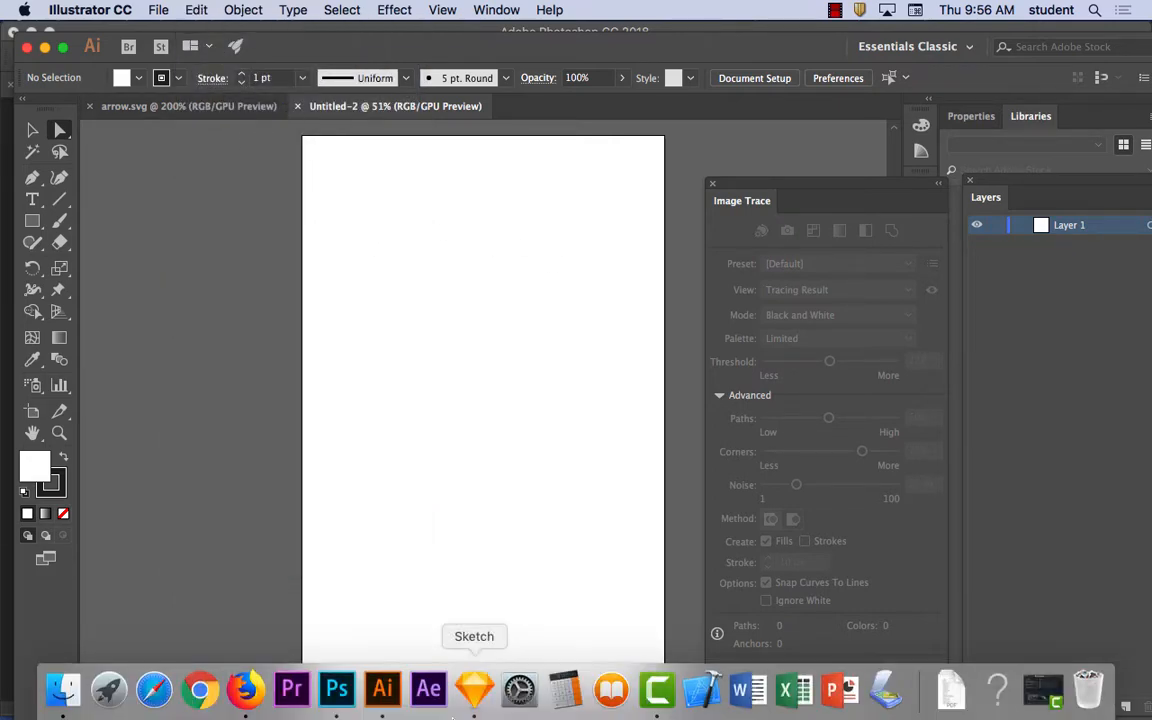
{"action": "left_click", "coordinate": [338, 690]}
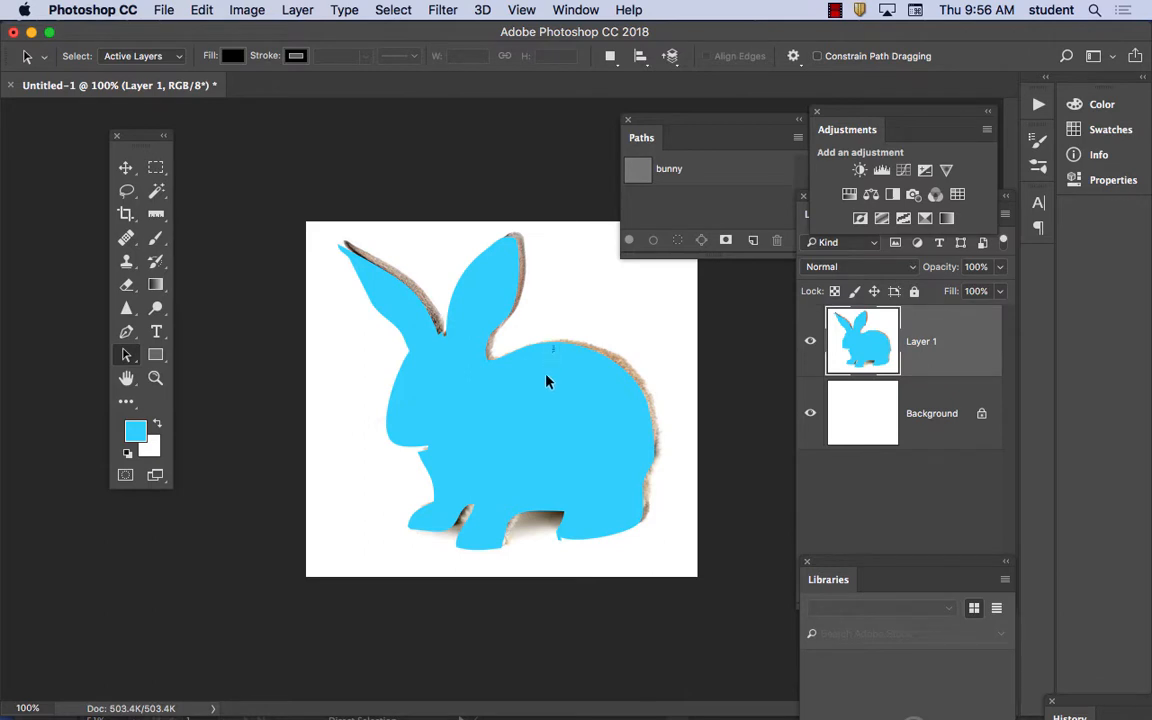
Step: Try to select the blue rabbit by enclosing part of its body with the Path Selection tool
{"action": "left_click", "coordinate": [128, 358]}
{"action": "left_click", "coordinate": [215, 353]}
{"action": "left_click_drag", "start_coordinate": [527, 347], "coordinate": [616, 478]}
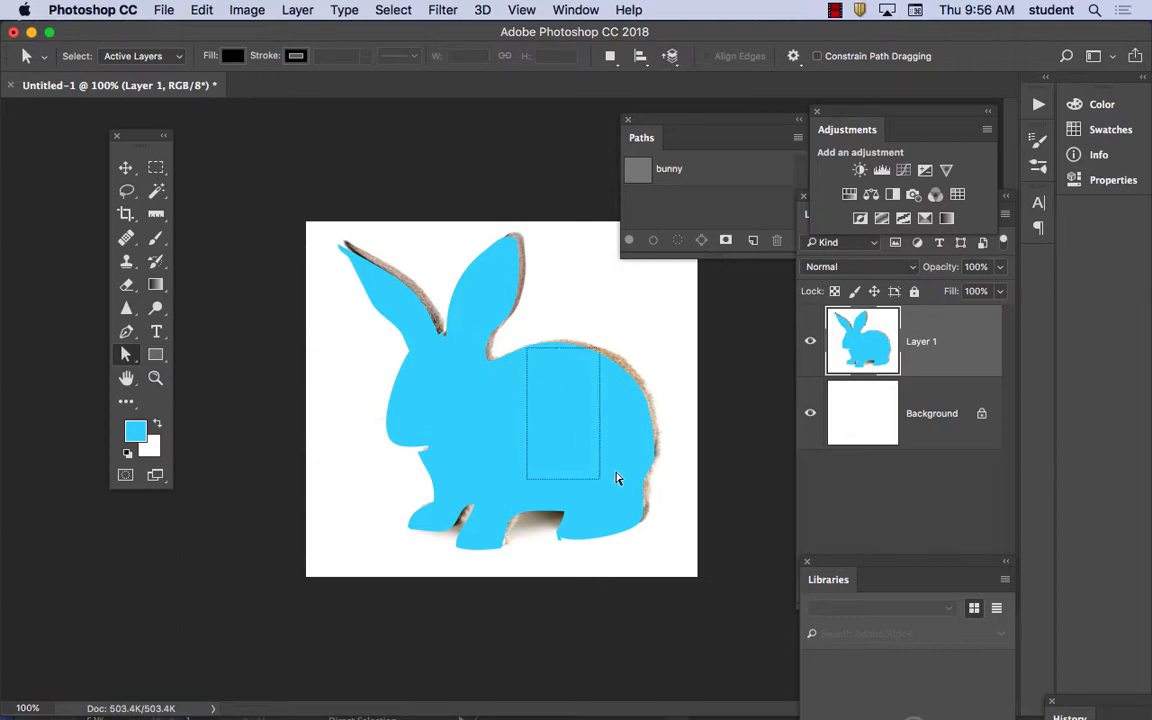
Step: Select the blue rabbit area on Layer 1 with the Magic Wand
{"action": "left_click", "coordinate": [853, 331]}
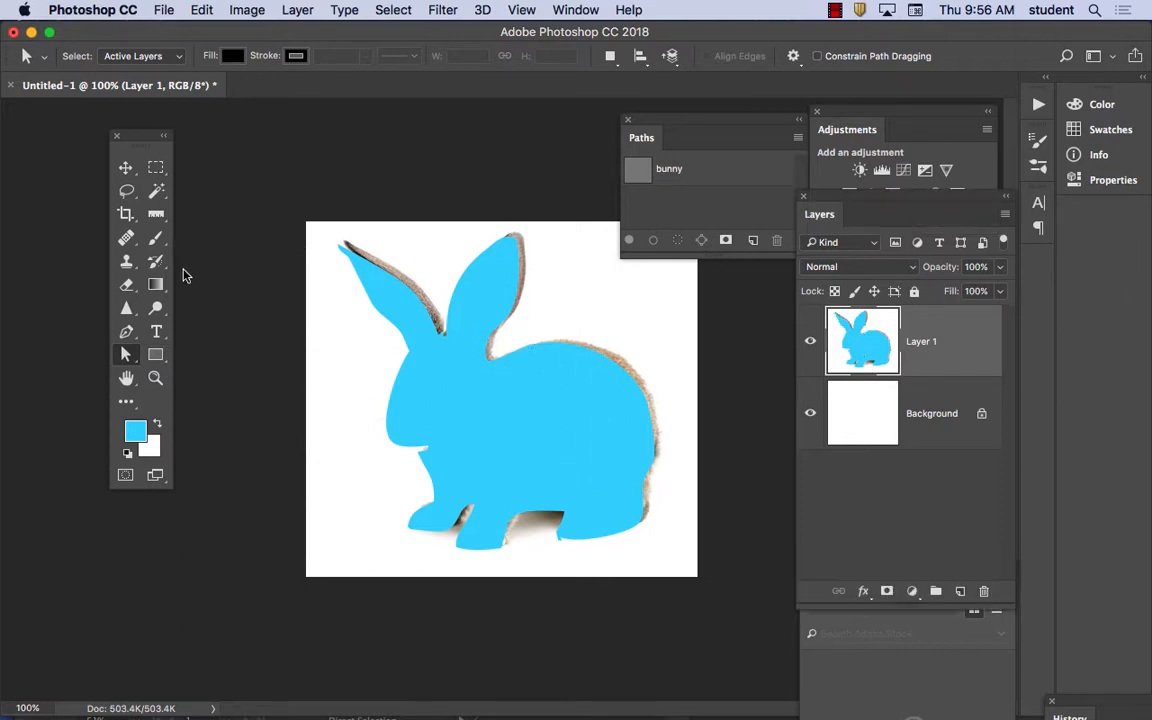
{"action": "left_click", "coordinate": [156, 191]}
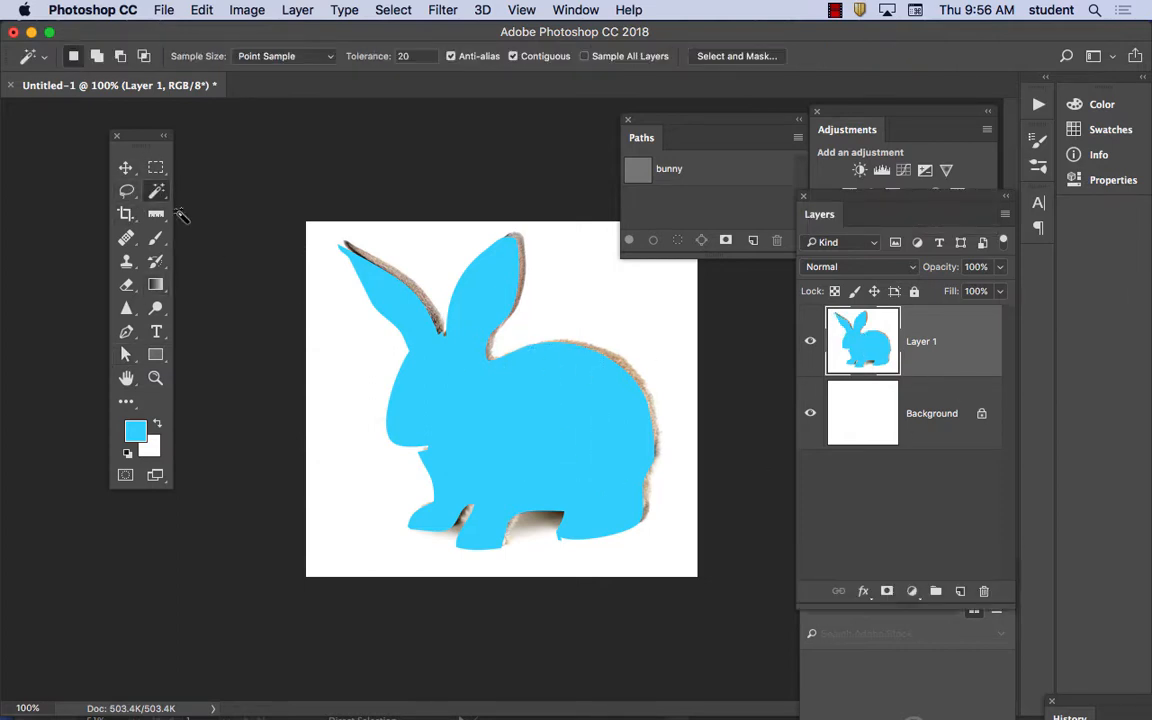
{"action": "left_click", "coordinate": [552, 428]}
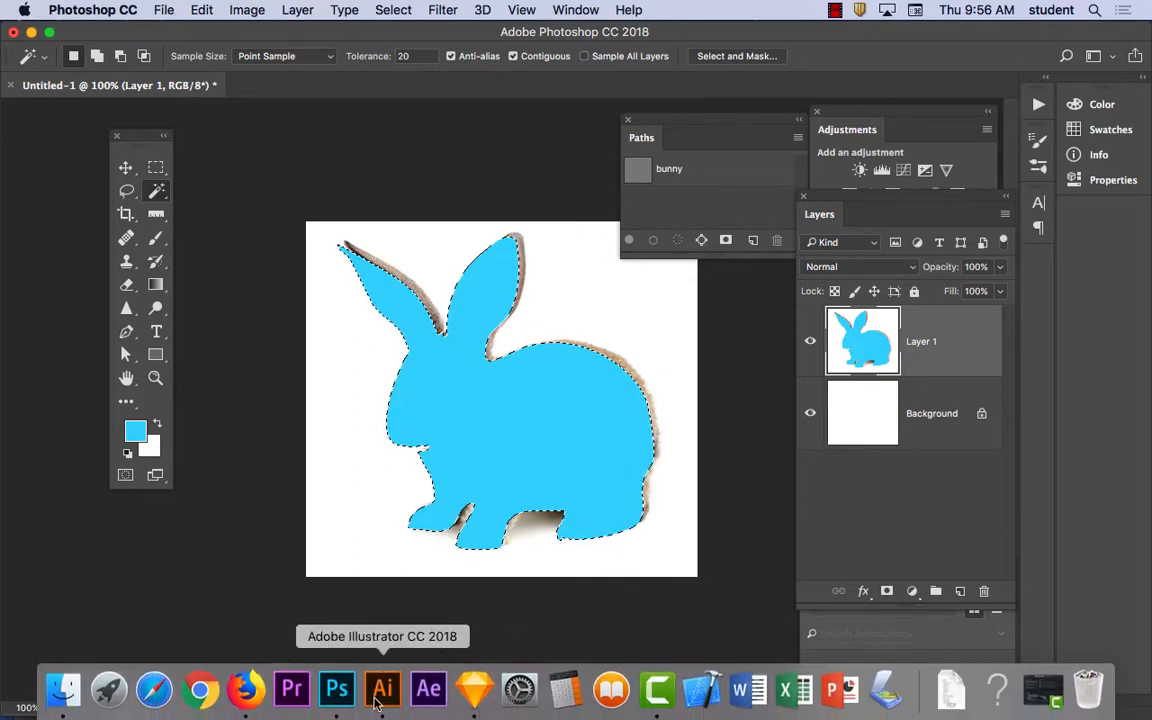
Step: Switch to Illustrator, try to bring the selected blue rabbit into the blank document, and return to Photoshop
{"action": "left_click", "coordinate": [381, 689]}
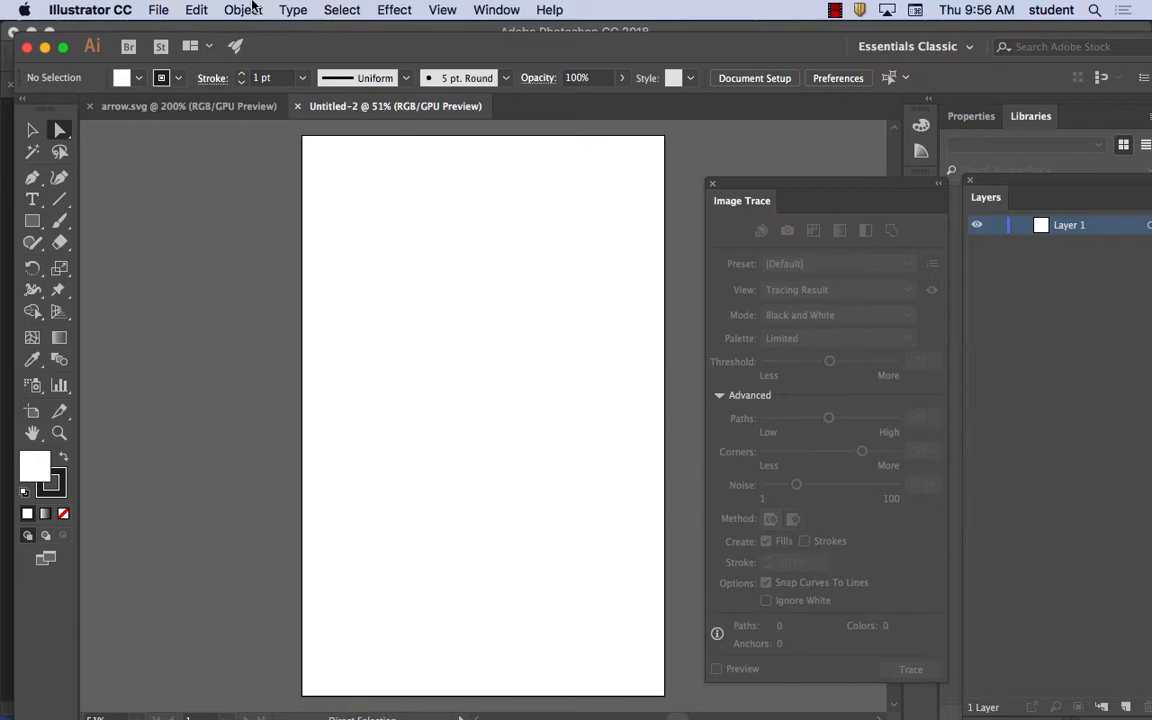
{"action": "left_click", "coordinate": [244, 10]}
{"action": "mouse_move", "coordinate": [196, 10]}
{"action": "left_click", "coordinate": [576, 223]}
{"action": "mouse_move", "coordinate": [382, 712]}
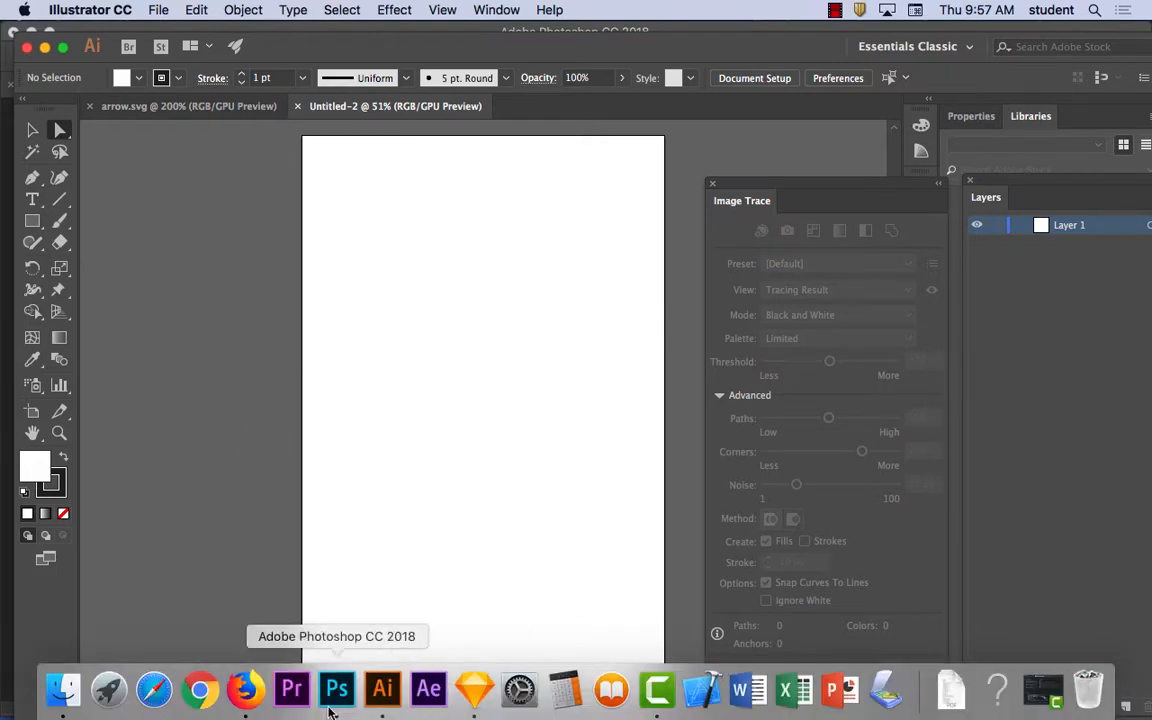
{"action": "left_click", "coordinate": [337, 689]}
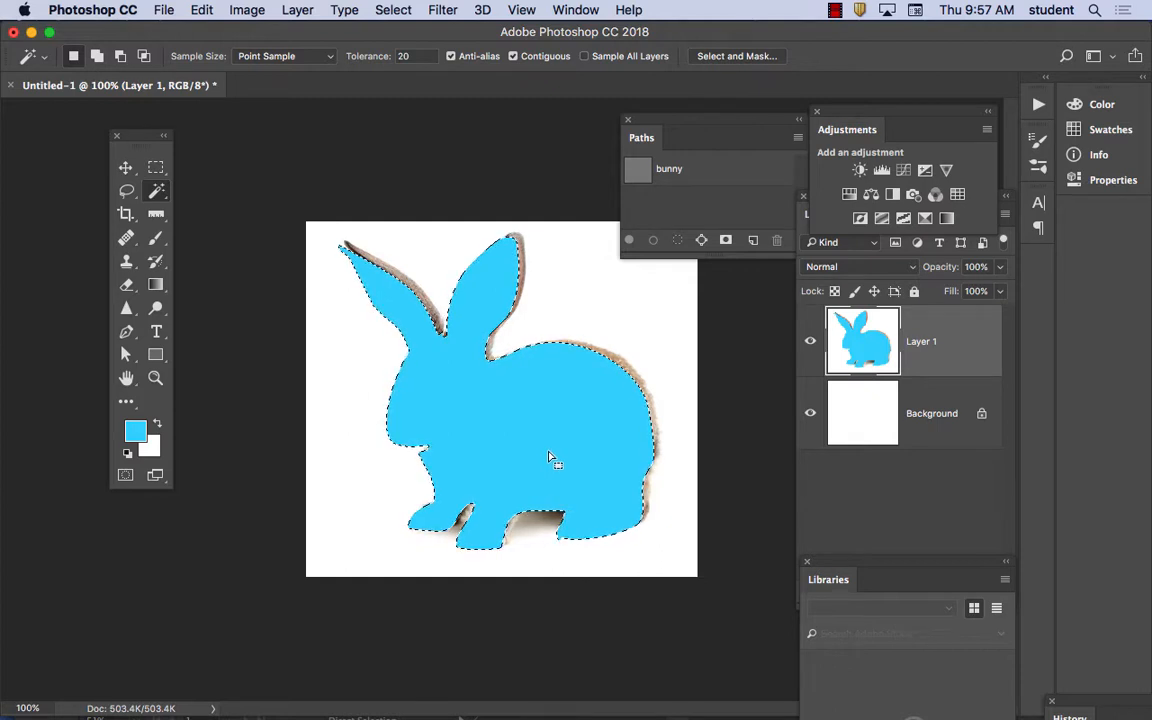
Step: Load Layer 1's full contents as a selection, try to bring it into the blank Illustrator document, and return to Photoshop
{"action": "left_click", "coordinate": [871, 357]}
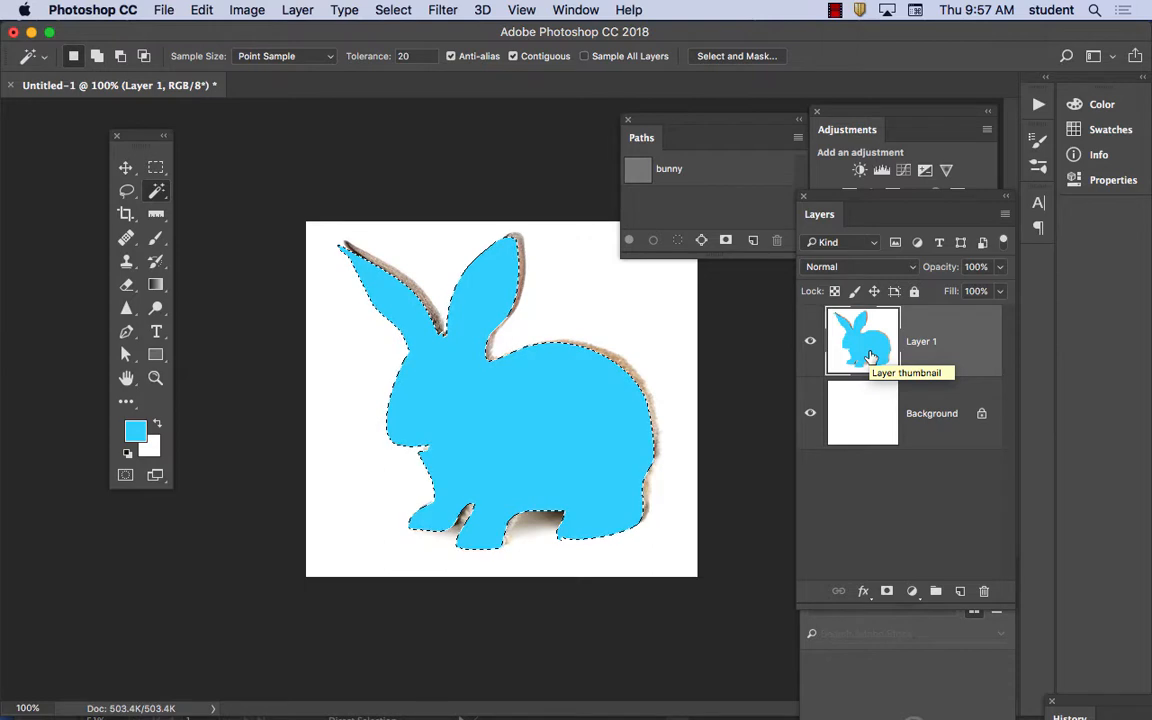
{"action": "left_click", "coordinate": [869, 355], "text": "super"}
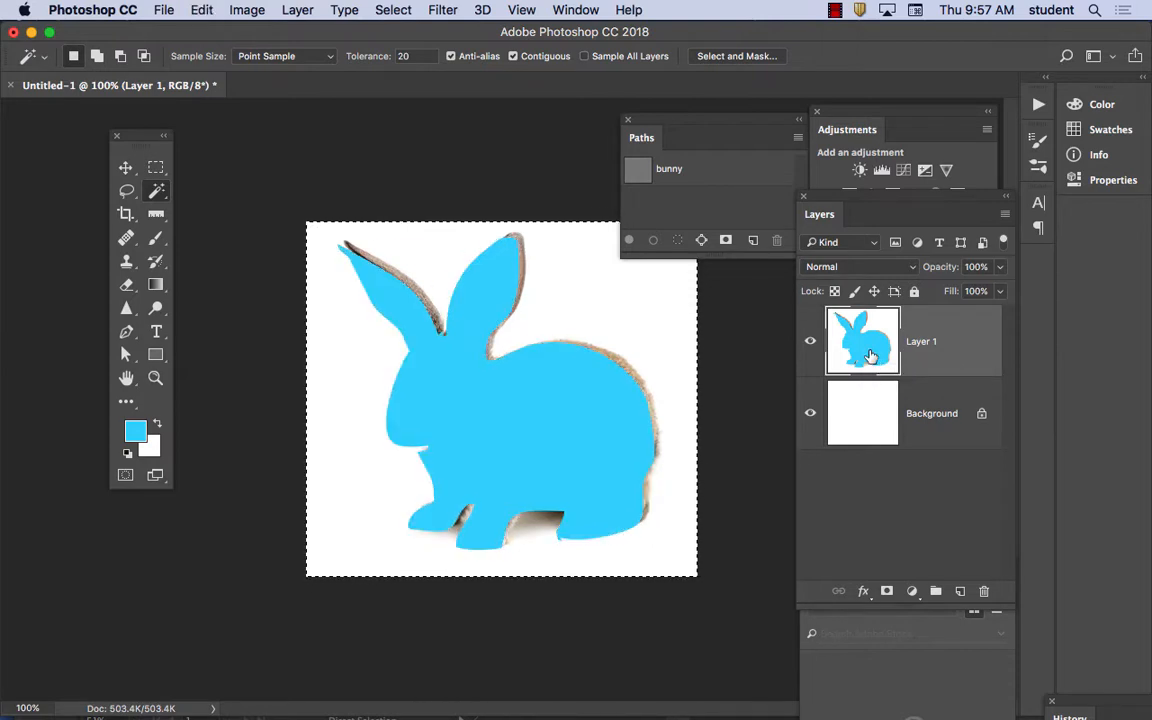
{"action": "mouse_move", "coordinate": [514, 710]}
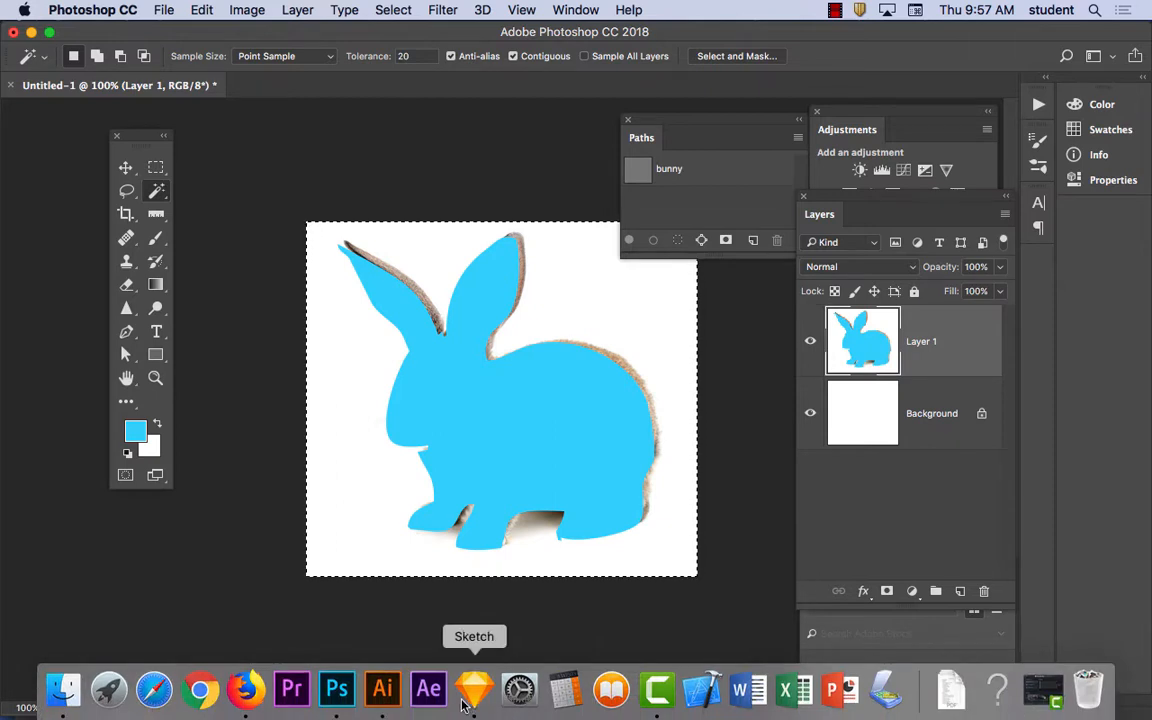
{"action": "left_click", "coordinate": [382, 690]}
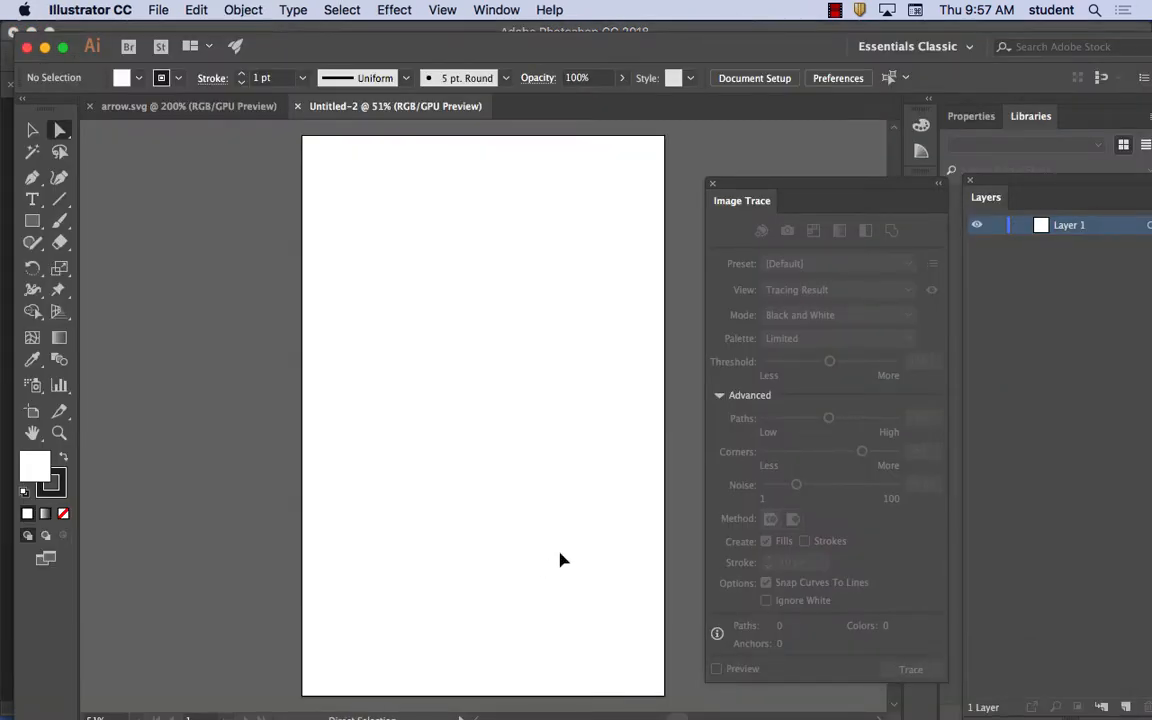
{"action": "key", "text": "v"}
{"action": "mouse_move", "coordinate": [514, 712]}
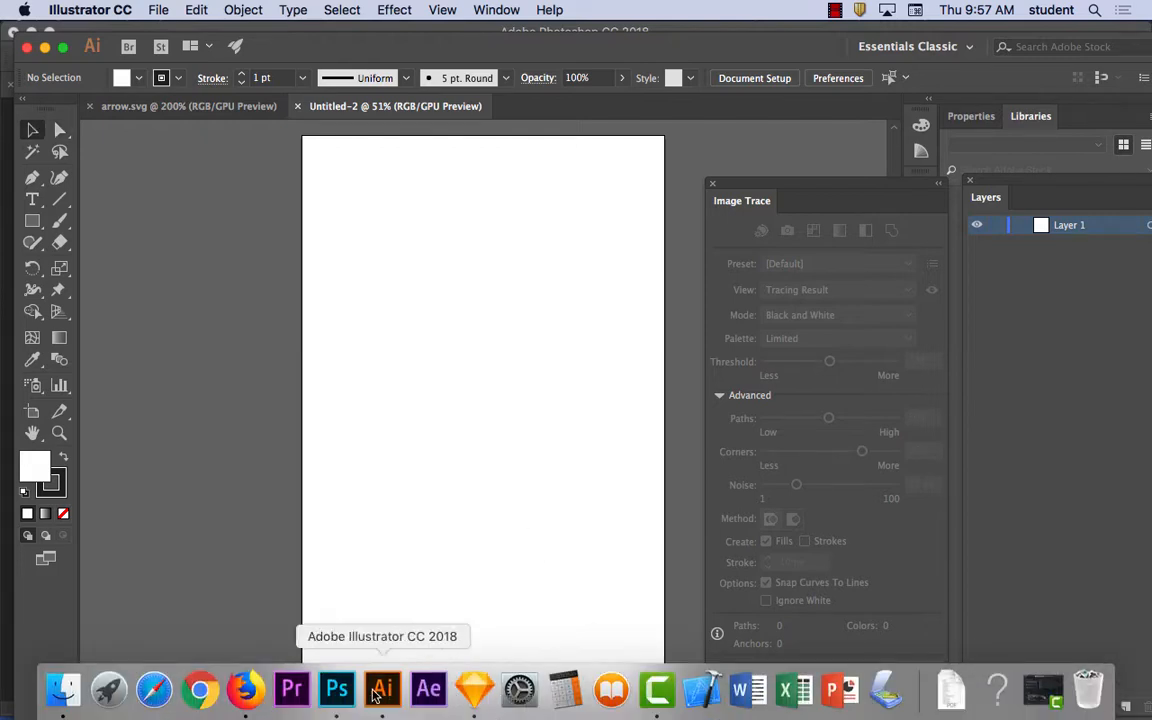
{"action": "left_click", "coordinate": [337, 690]}
Step: Clear the canvas selection and try to shift the filled rabbit layer slightly with the Move tool
{"action": "key", "text": "super+a"}
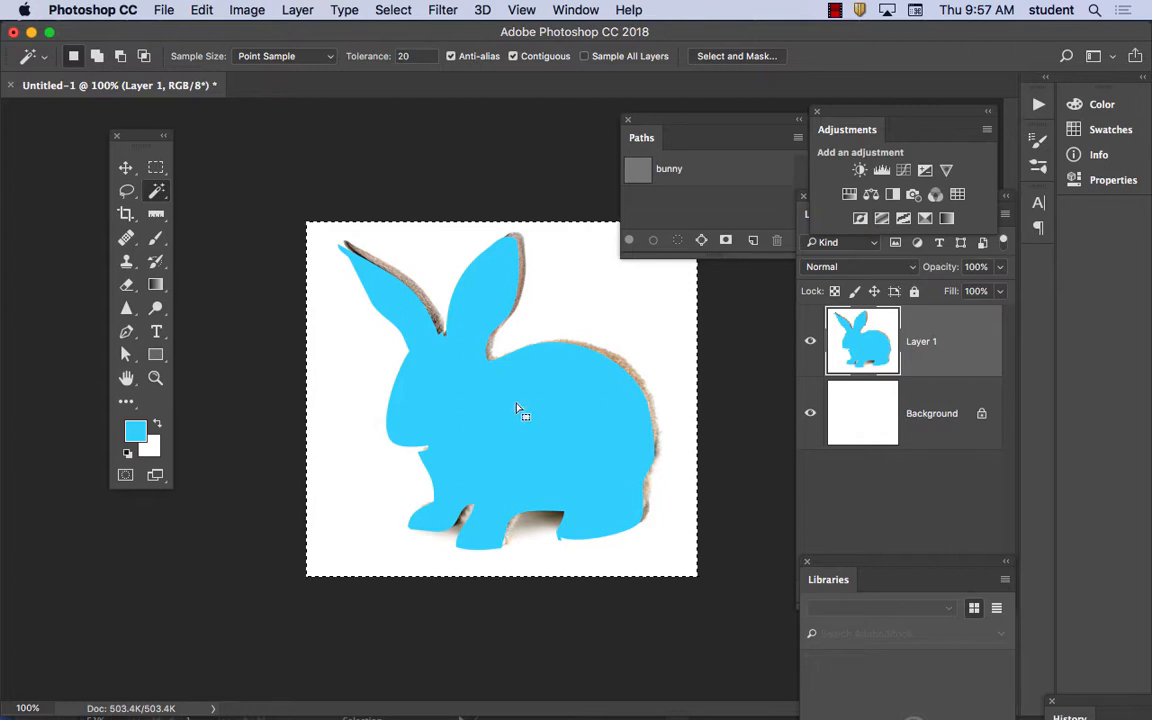
{"action": "left_click", "coordinate": [126, 165]}
{"action": "key", "text": "super+d"}
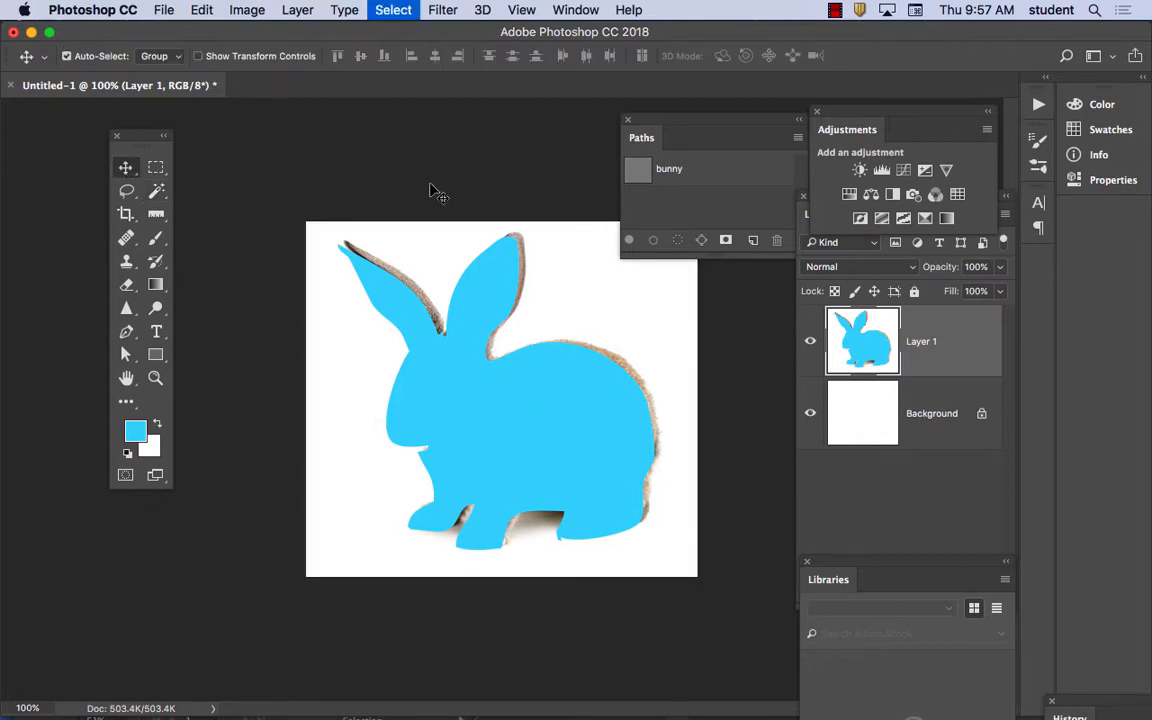
{"action": "mouse_move", "coordinate": [540, 425]}
{"action": "left_mouse_down"}
{"action": "mouse_move", "coordinate": [700, 411]}
{"action": "mouse_move", "coordinate": [540, 436]}
{"action": "mouse_move", "coordinate": [534, 421]}
{"action": "left_mouse_up"}
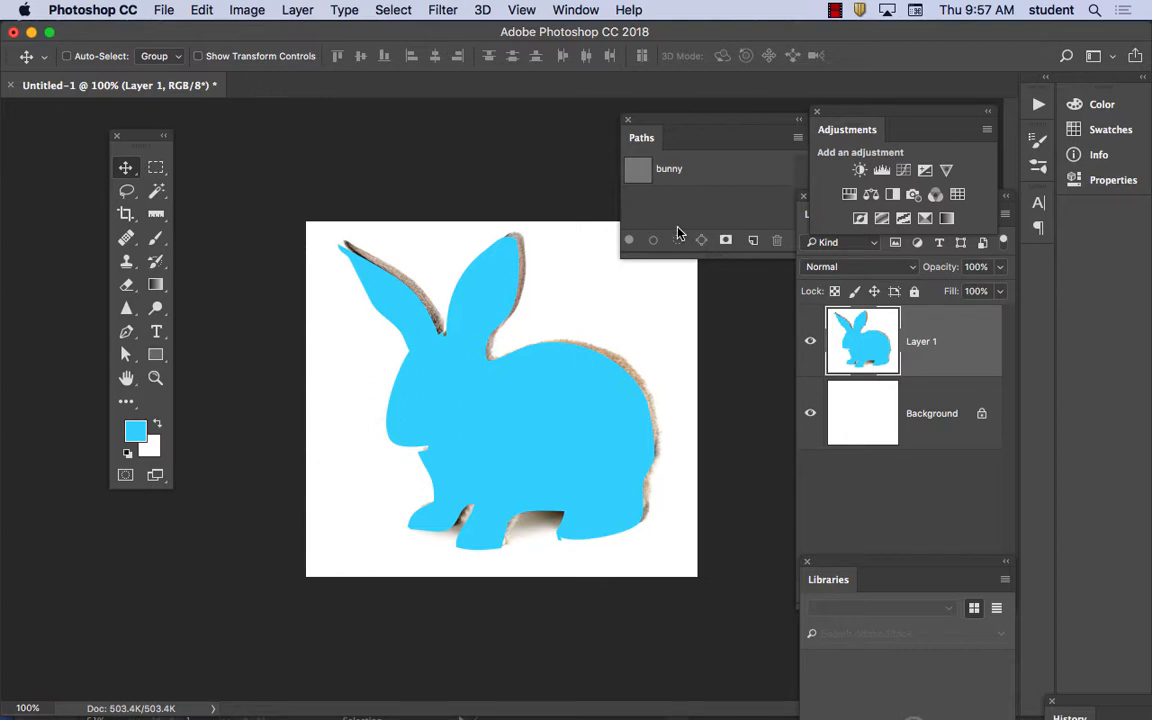
Step: Select the blue rabbit area on Layer 1 with the Magic Wand and convert the selection into a work path
{"action": "left_click", "coordinate": [156, 190]}
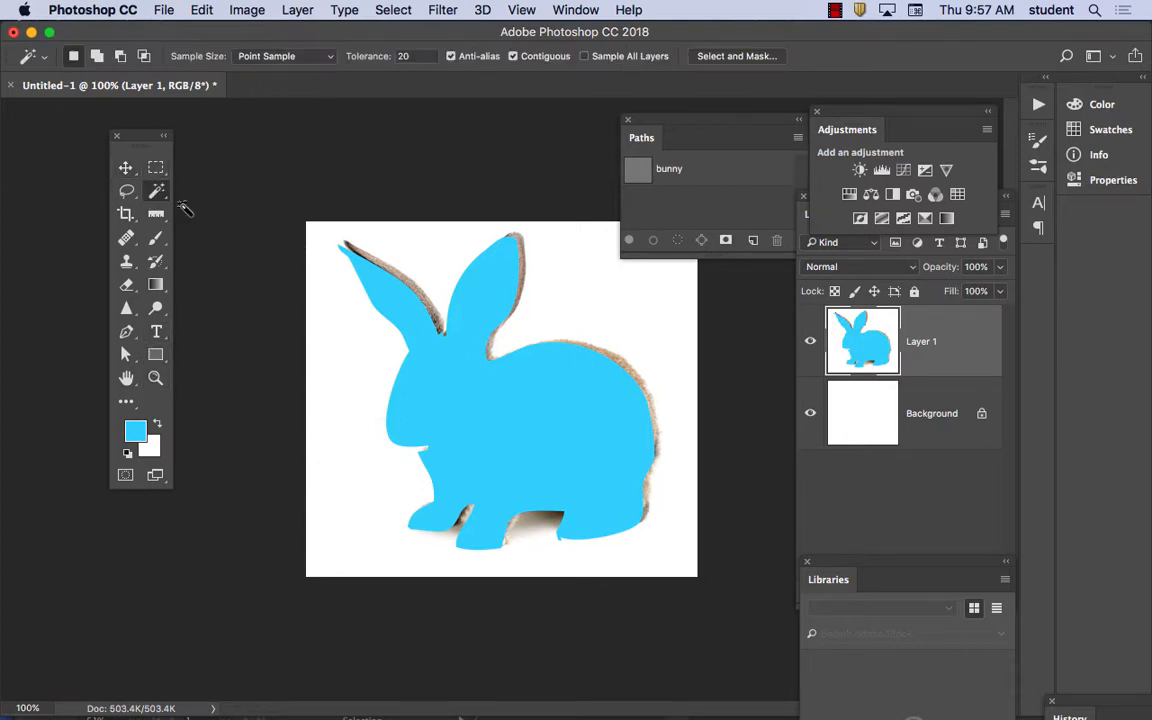
{"action": "left_click", "coordinate": [523, 381]}
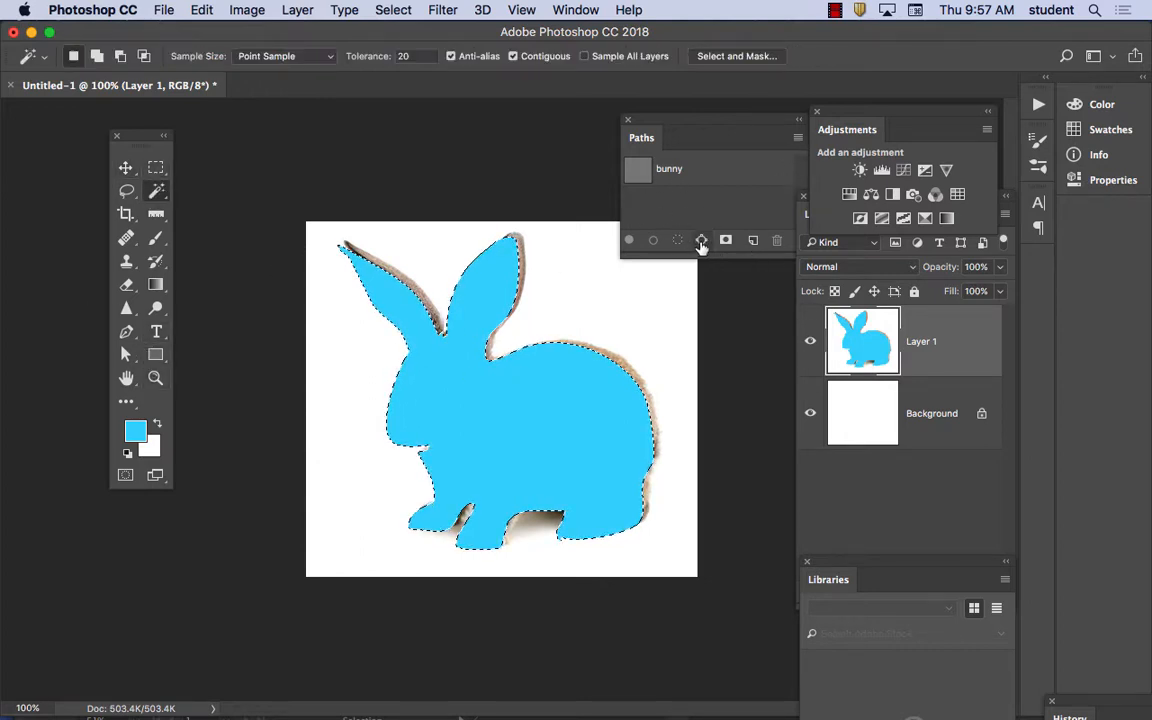
{"action": "left_click", "coordinate": [701, 241]}
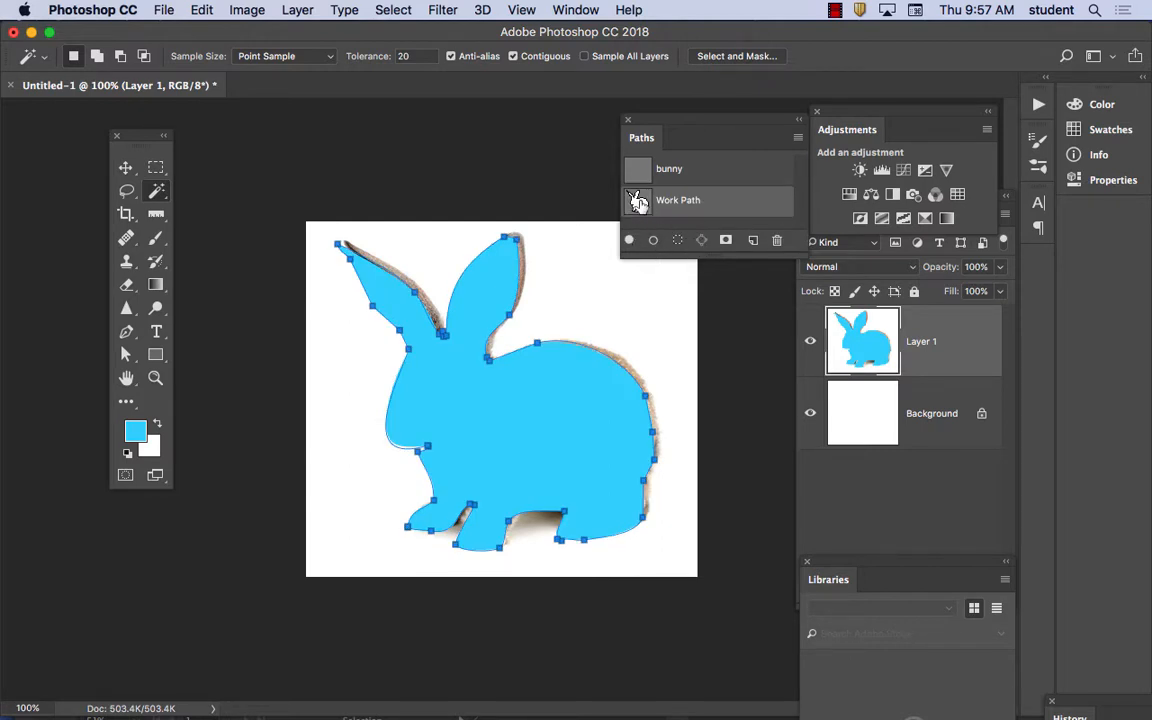
Step: Copy the rabbit artwork, add a new layer, paste the copy, and shift it slightly to the right of the work path
{"action": "left_click", "coordinate": [125, 168]}
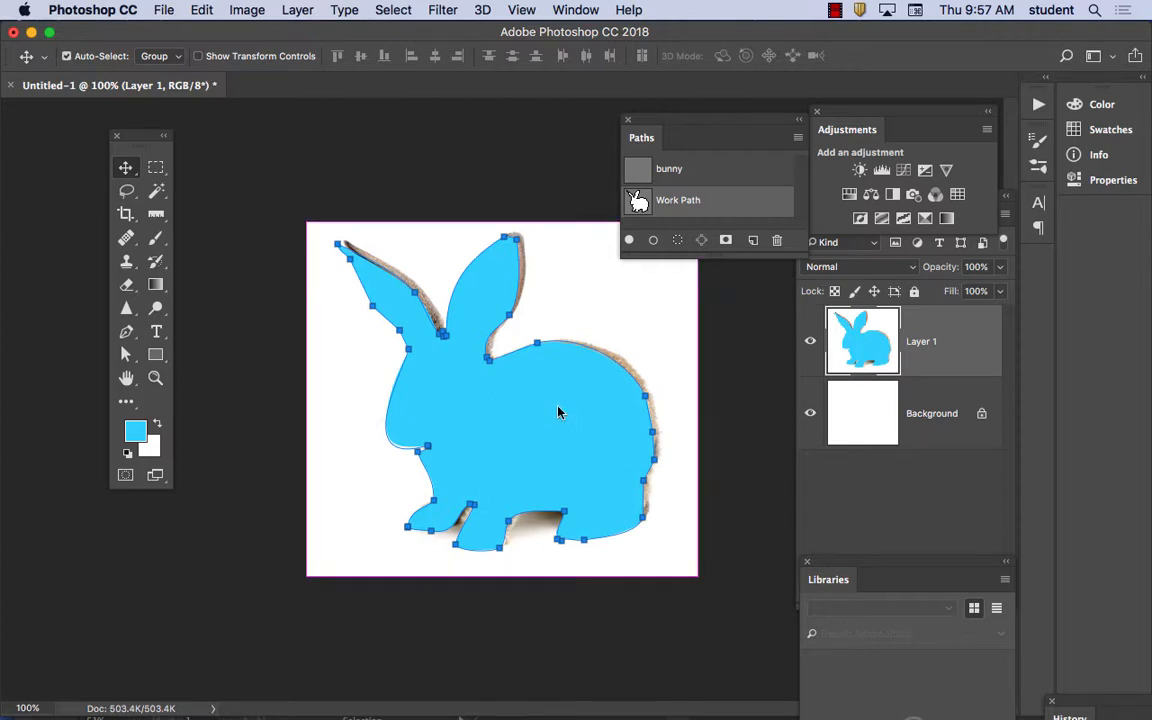
{"action": "key", "text": "super+c"}
{"action": "key", "text": "super+v"}
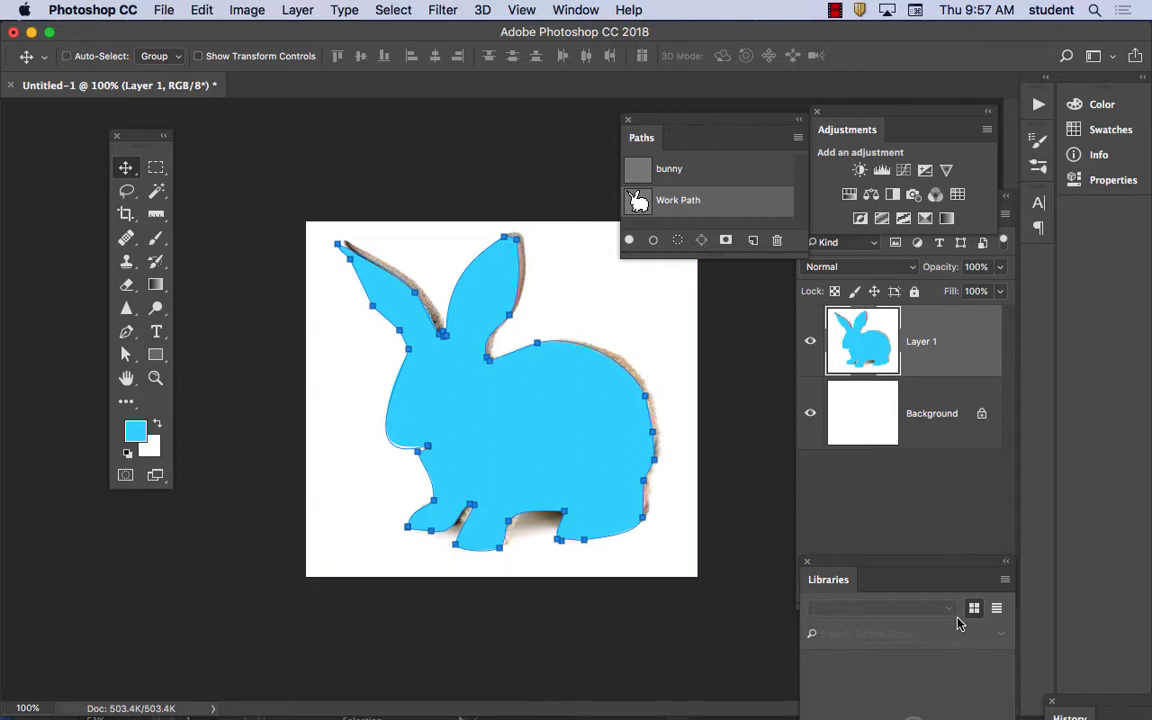
{"action": "left_click_drag", "start_coordinate": [955, 567], "coordinate": [911, 650]}
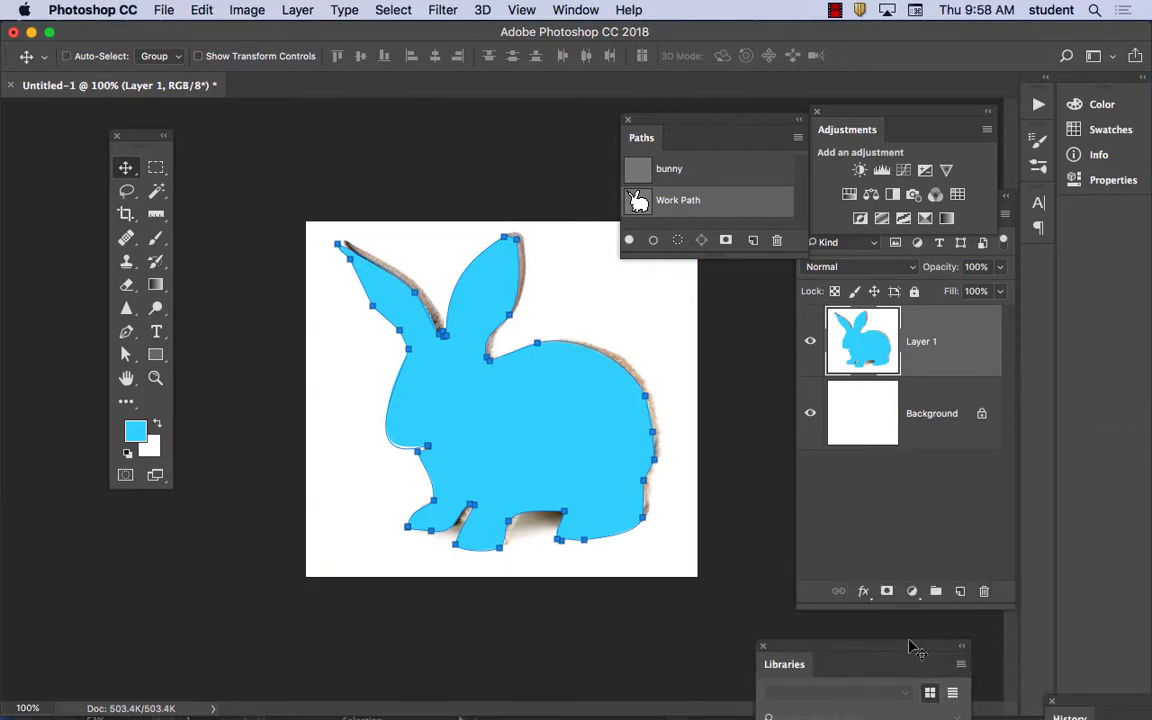
{"action": "left_click", "coordinate": [960, 592]}
{"action": "key", "text": "super+v"}
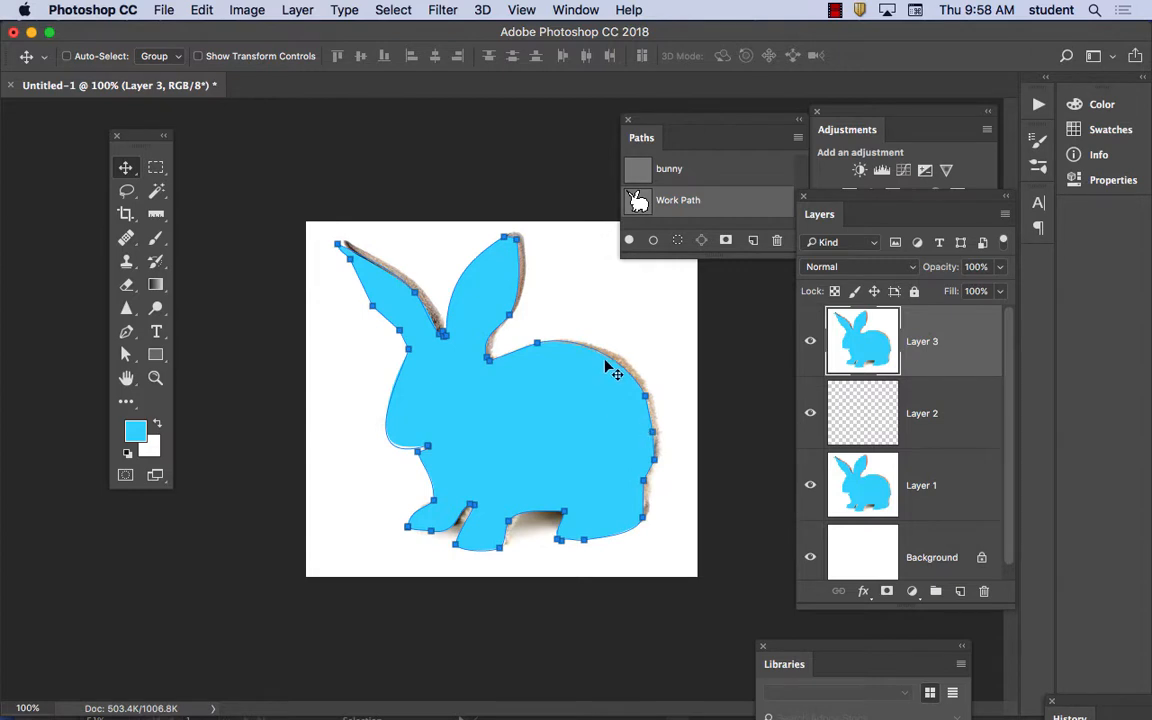
{"action": "left_click_drag", "start_coordinate": [607, 360], "coordinate": [573, 376]}
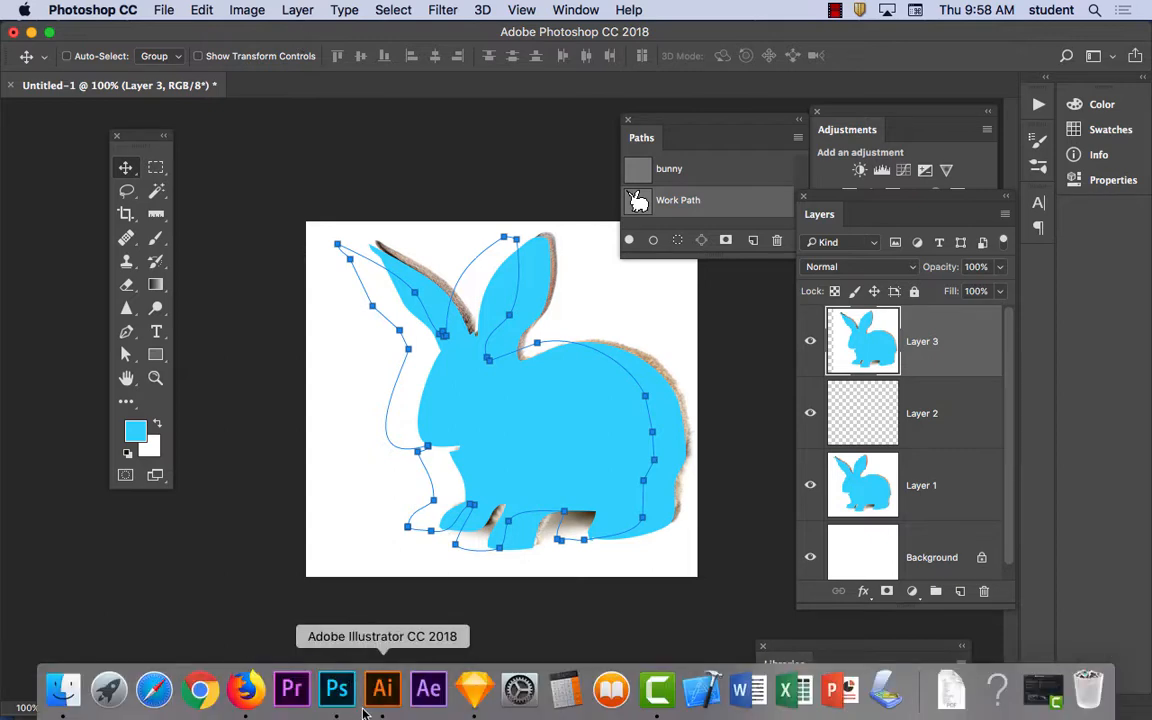
Step: Switch to Illustrator and bring up the arrow.svg document
{"action": "left_click", "coordinate": [378, 690]}
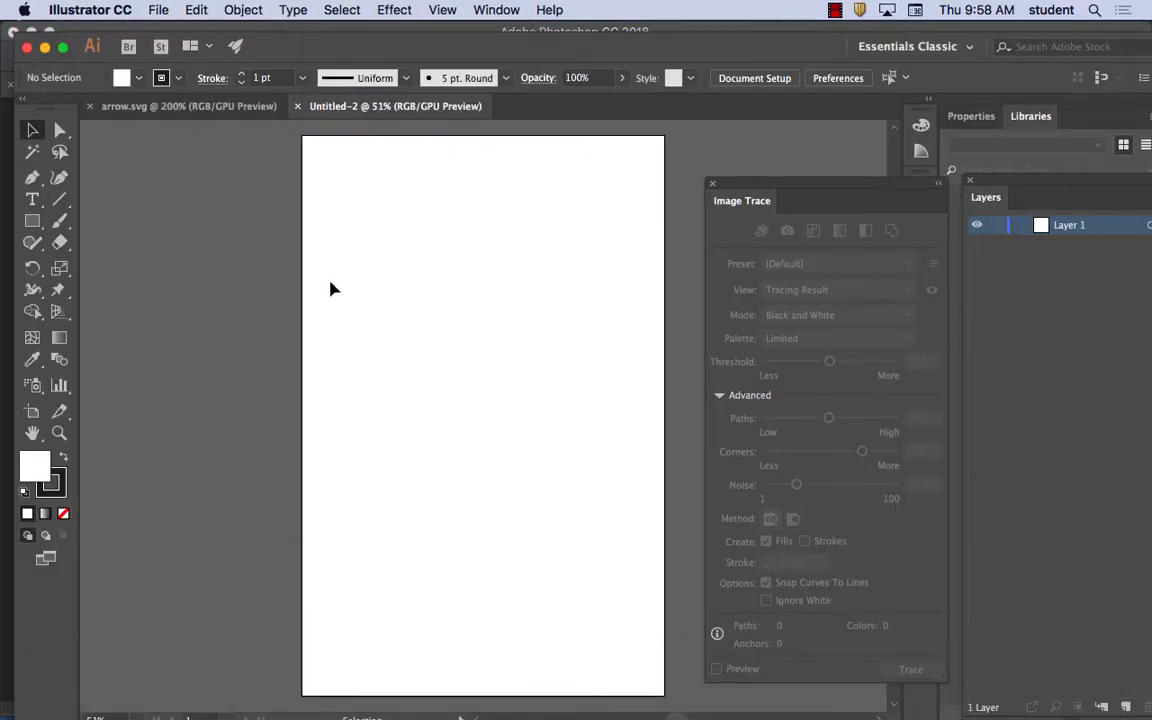
{"action": "left_click", "coordinate": [185, 106]}
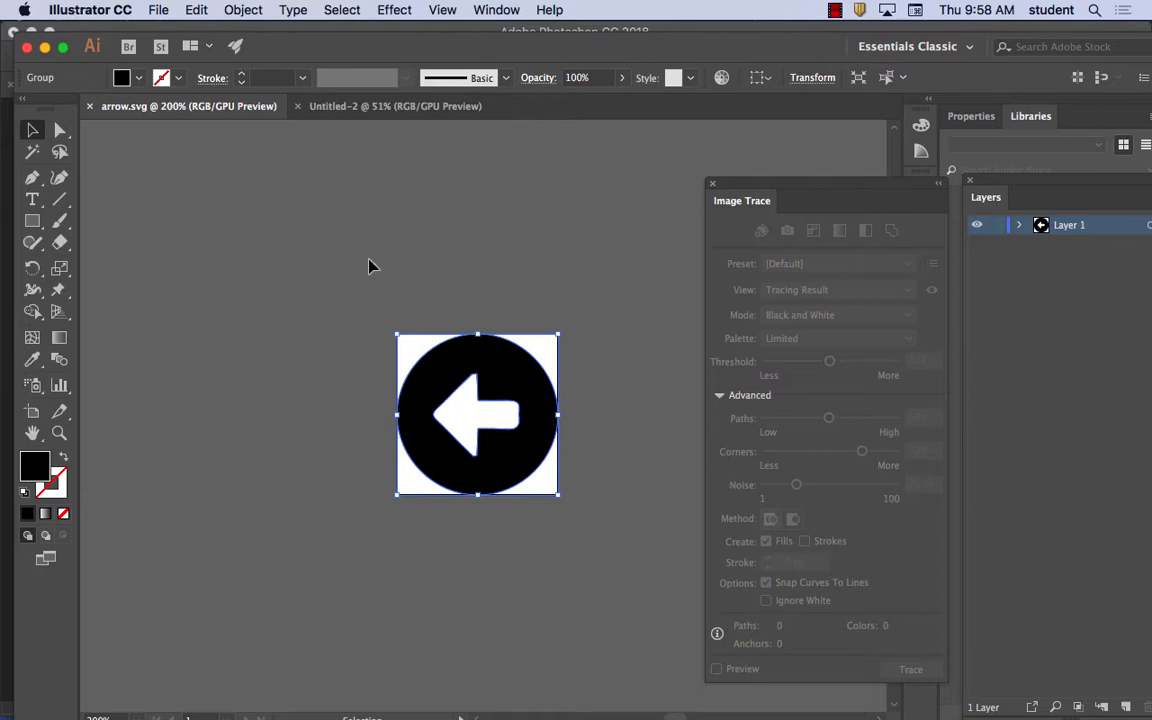
Step: Switch to Firefox and go to icomoon.io in place of the rabbit image search
{"action": "mouse_move", "coordinate": [518, 712]}
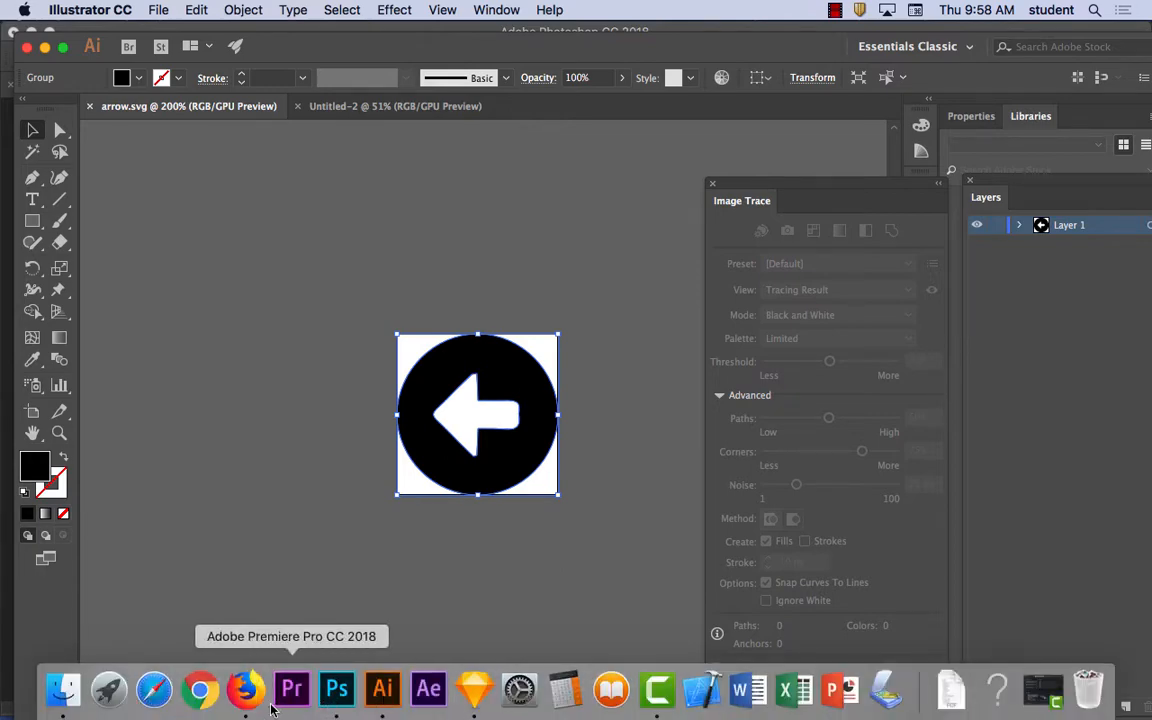
{"action": "left_click", "coordinate": [245, 690]}
{"action": "left_click", "coordinate": [401, 77]}
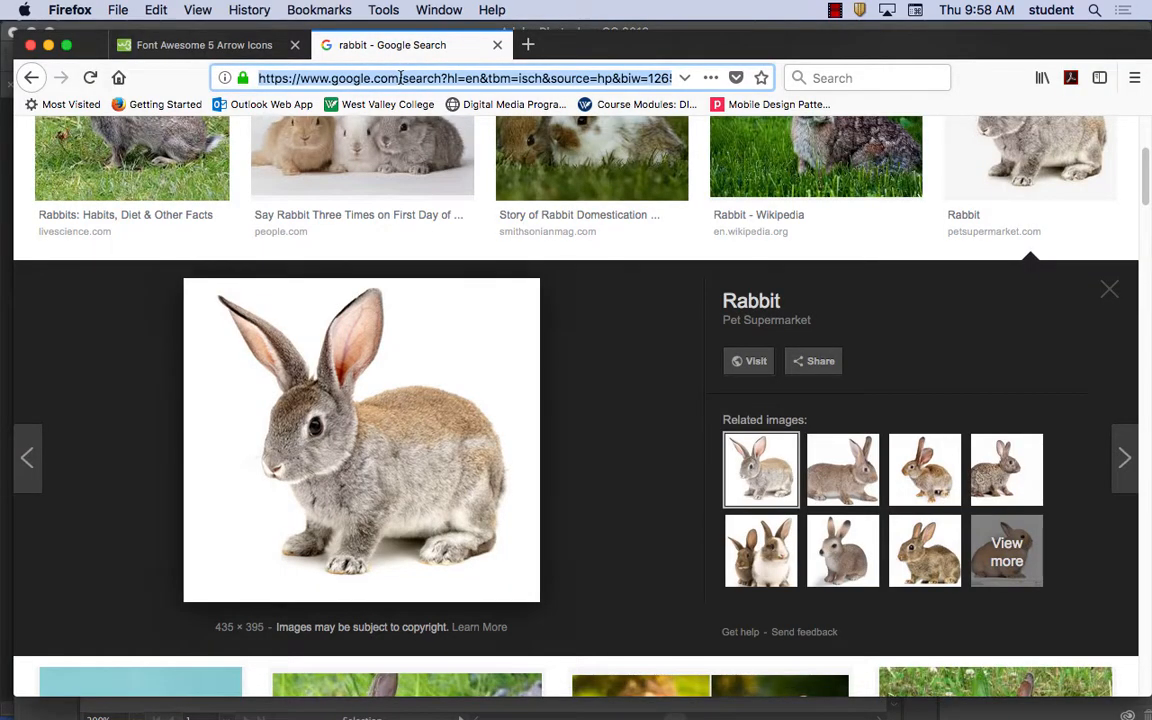
{"action": "type", "text": "ico"}
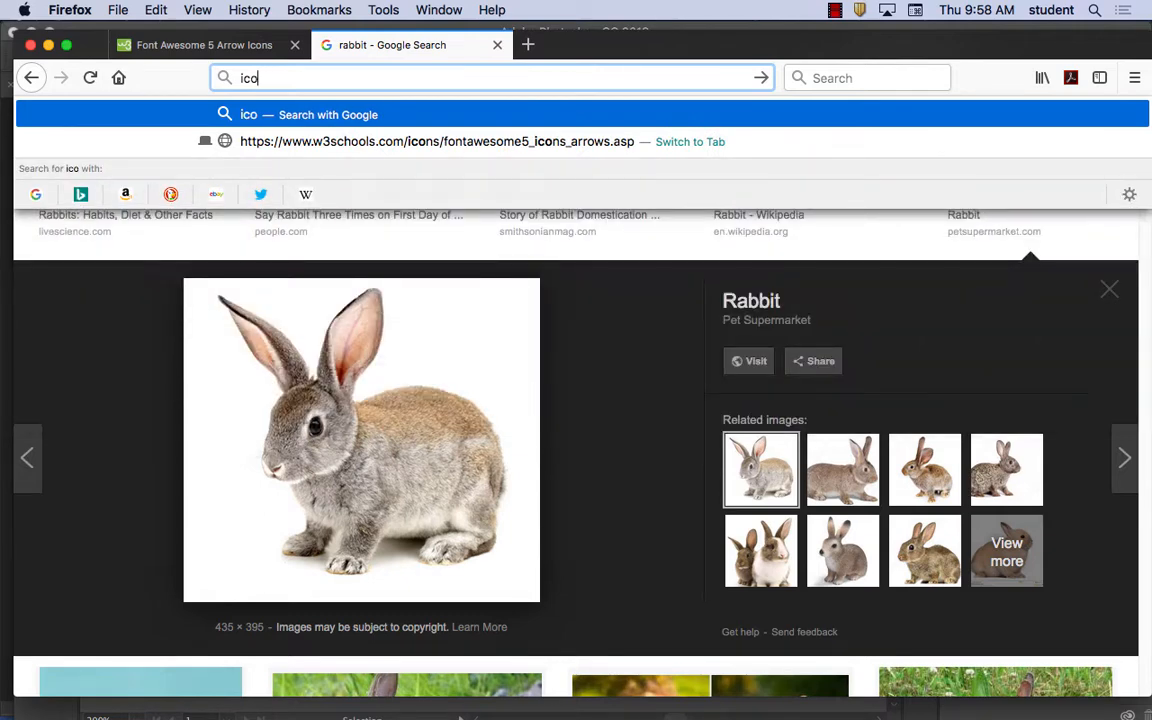
{"action": "type", "text": "moon.io"}
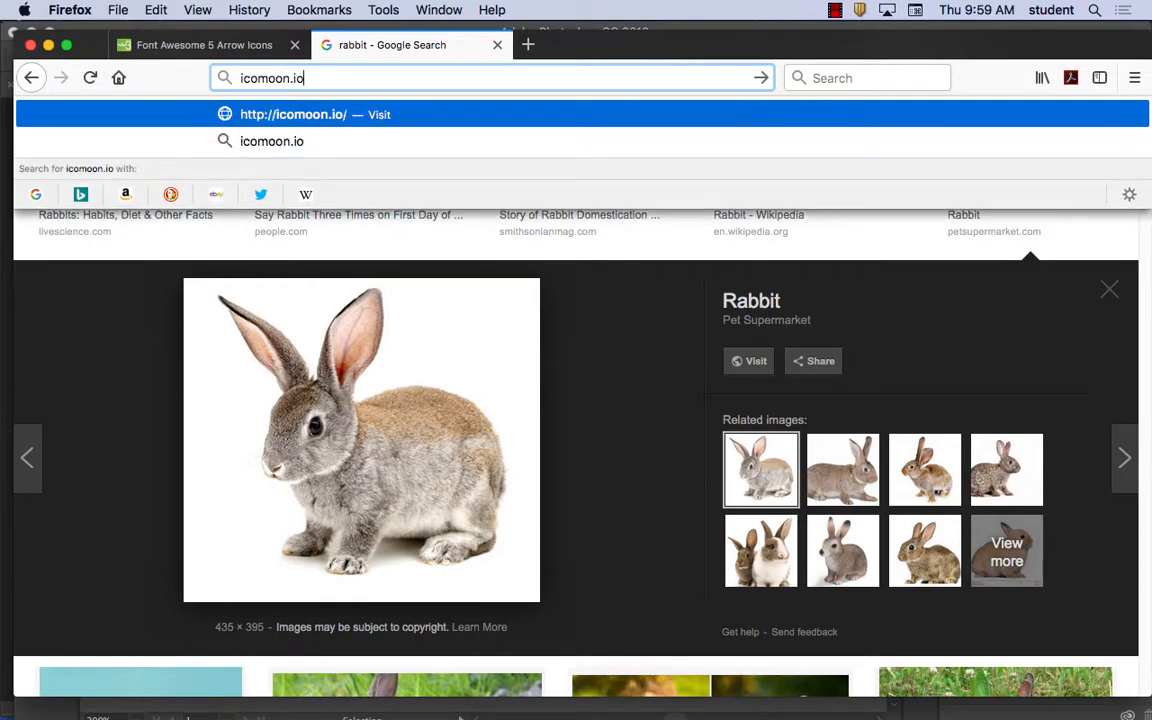
{"action": "key", "text": "Return"}
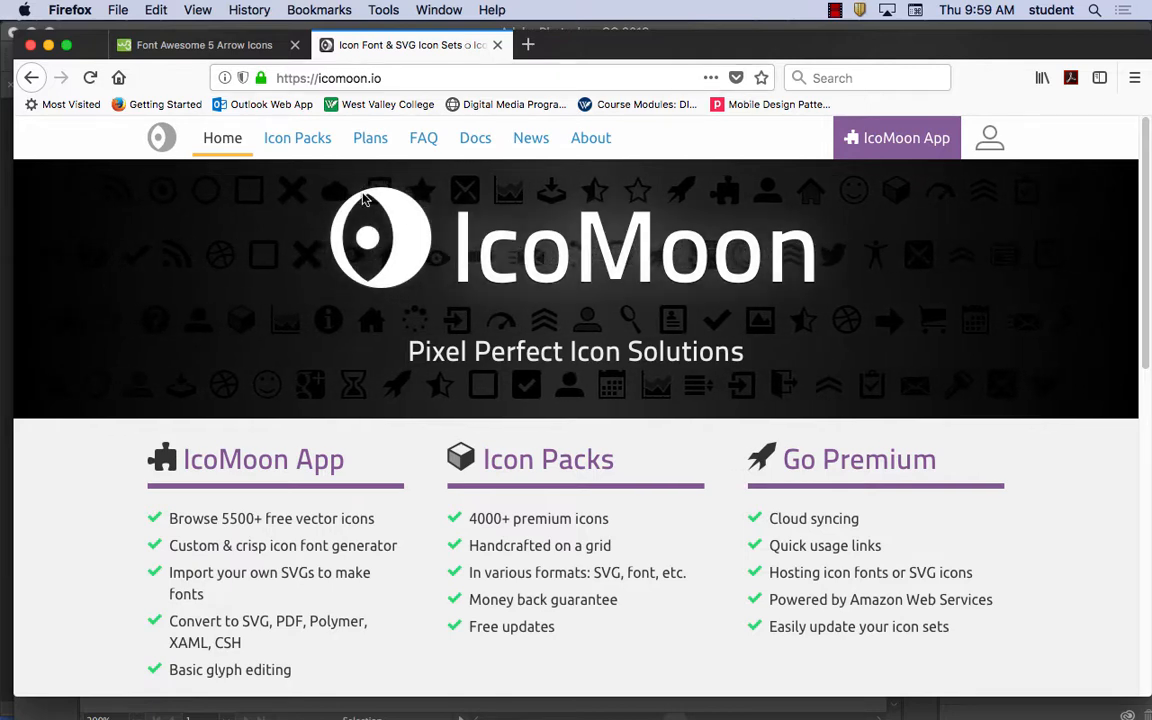
Step: Look over IcoMoon's icon packs page and the feature and testimonial sections of its home page
{"action": "left_click", "coordinate": [299, 146]}
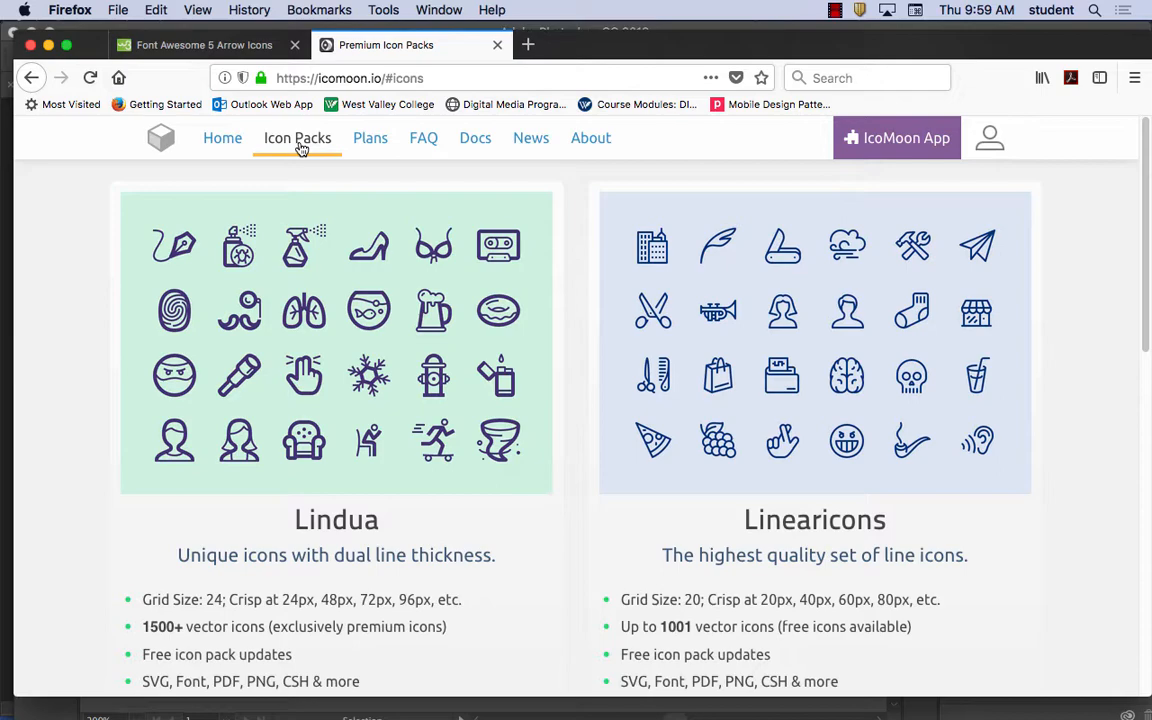
{"action": "left_click", "coordinate": [222, 150]}
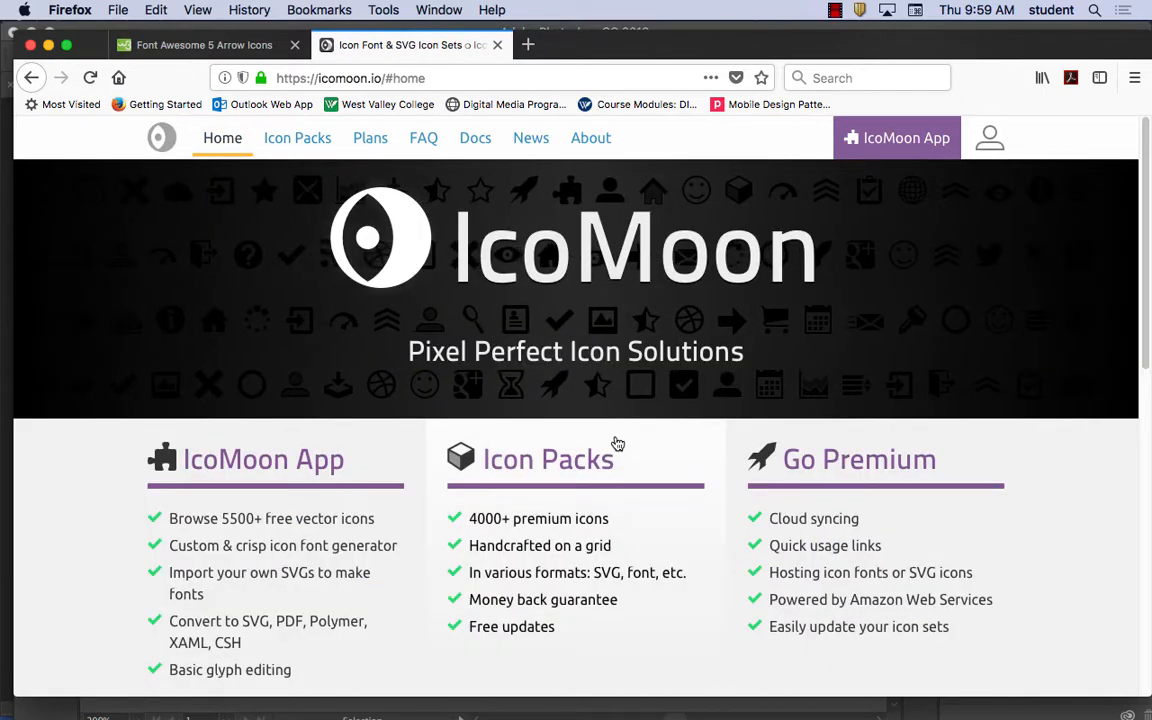
{"action": "scroll", "coordinate": [615, 442], "scroll_direction": "down", "scroll_amount": 15}
{"action": "scroll", "coordinate": [615, 440], "scroll_direction": "up", "scroll_amount": 3}
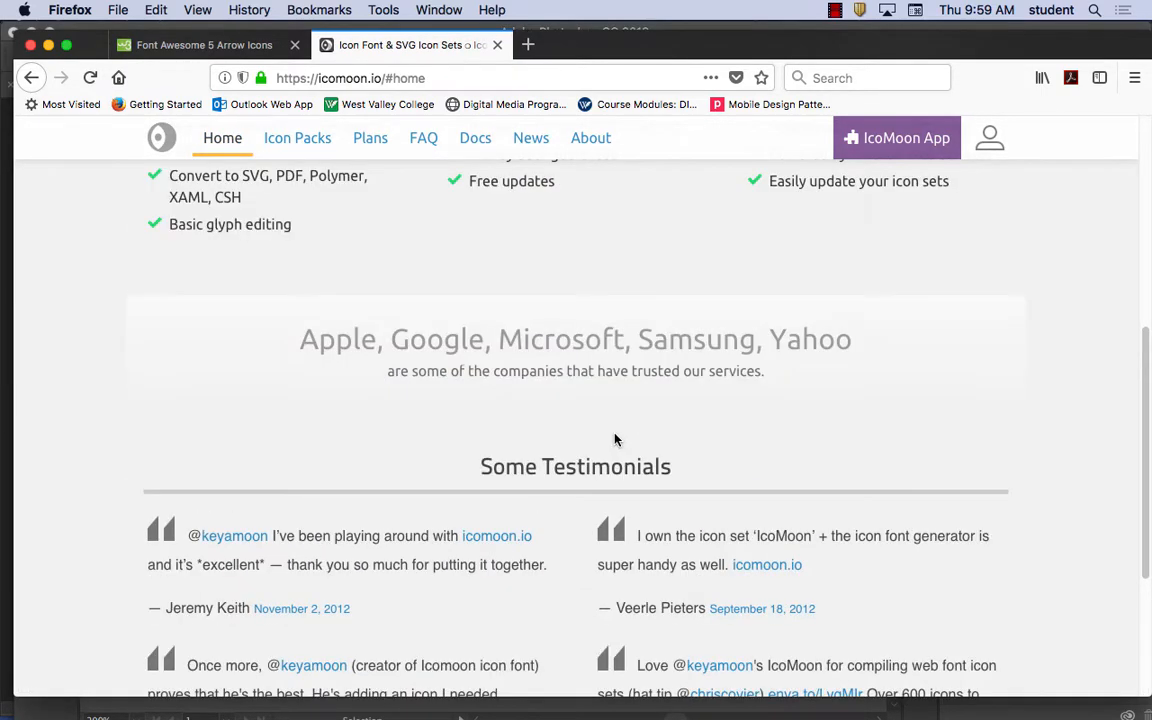
{"action": "scroll", "coordinate": [615, 438], "scroll_direction": "up", "scroll_amount": 4}
{"action": "scroll", "coordinate": [615, 438], "scroll_direction": "down", "scroll_amount": 5}
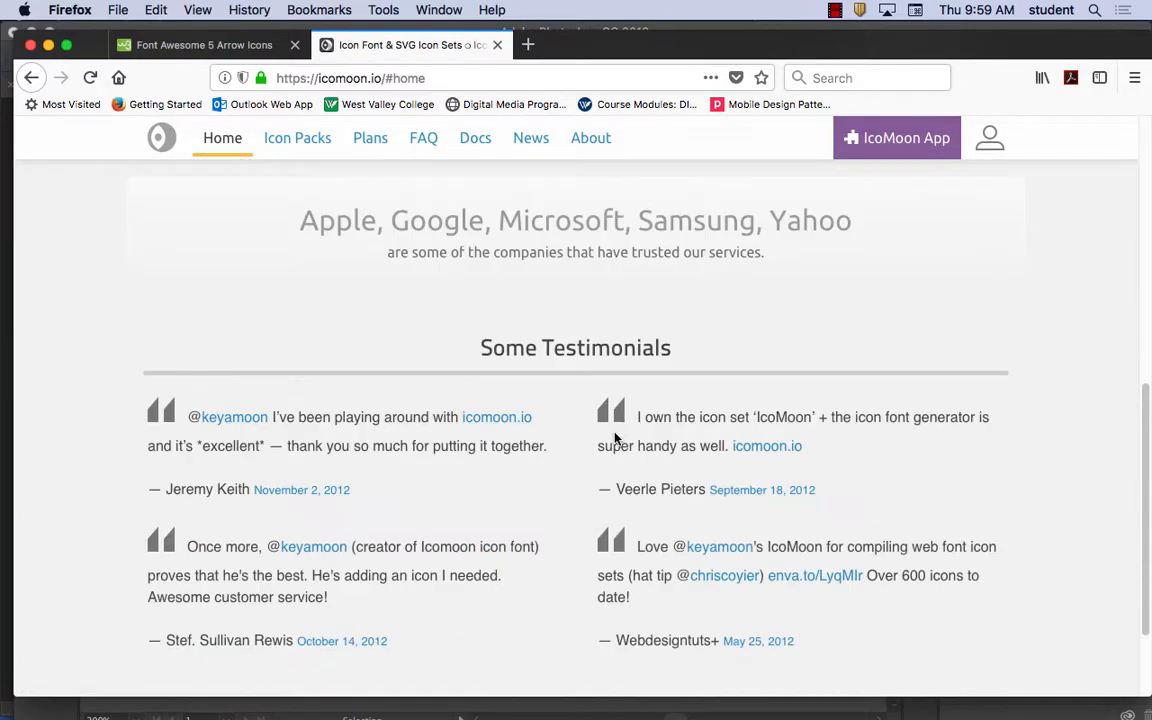
{"action": "scroll", "coordinate": [615, 438], "scroll_direction": "down", "scroll_amount": 2}
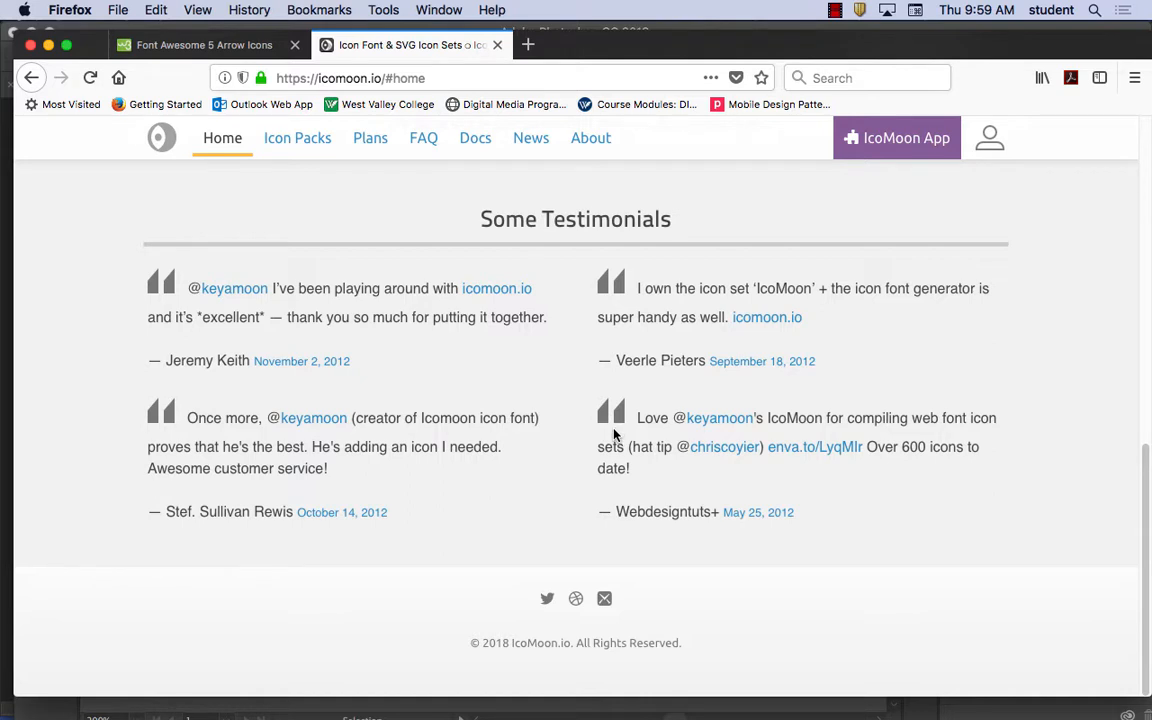
Step: Open the IcoMoon App and browse through its free icon set
{"action": "left_click", "coordinate": [905, 145]}
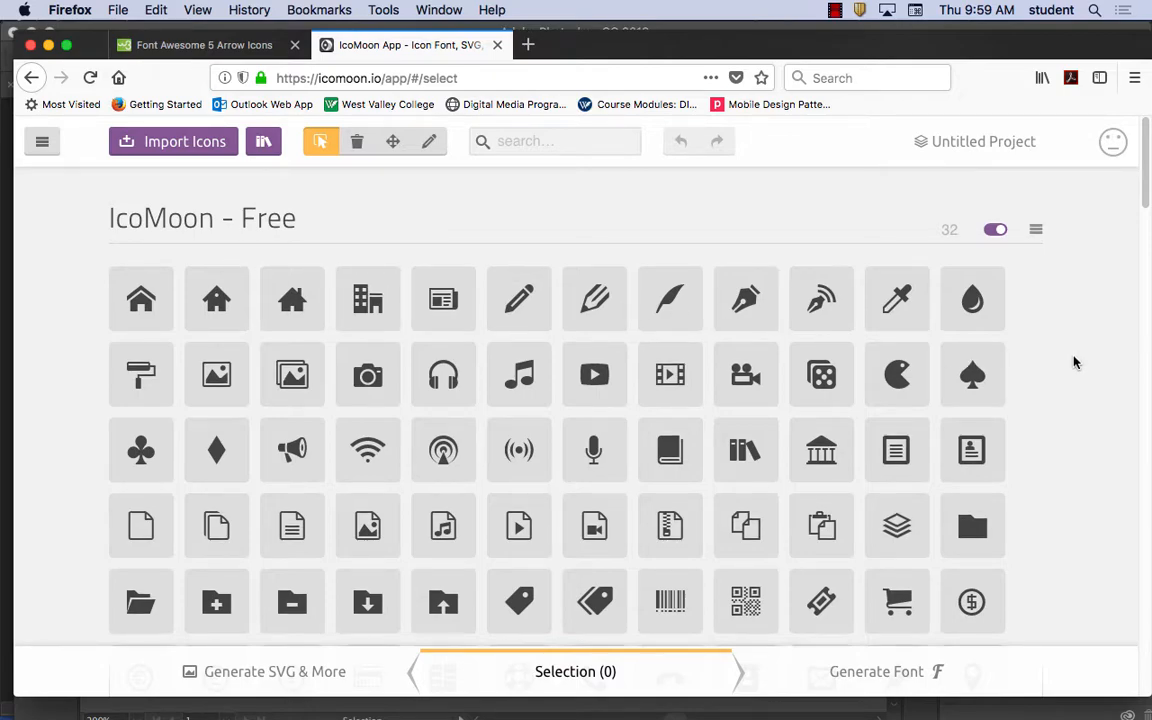
{"action": "scroll", "coordinate": [1075, 362], "scroll_direction": "down", "scroll_amount": 20}
{"action": "scroll", "coordinate": [1069, 368], "scroll_direction": "down", "scroll_amount": 15}
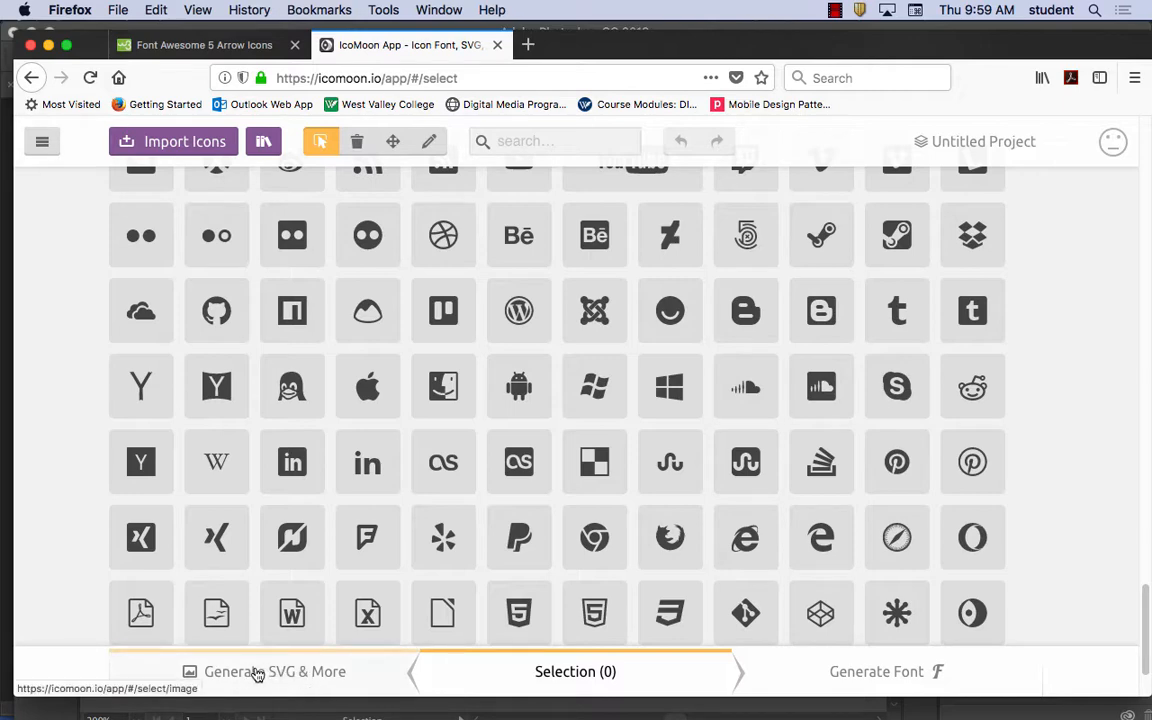
Step: Check the SVG generation page and return to the start of the IcoMoon - Free icon set
{"action": "left_click", "coordinate": [256, 678]}
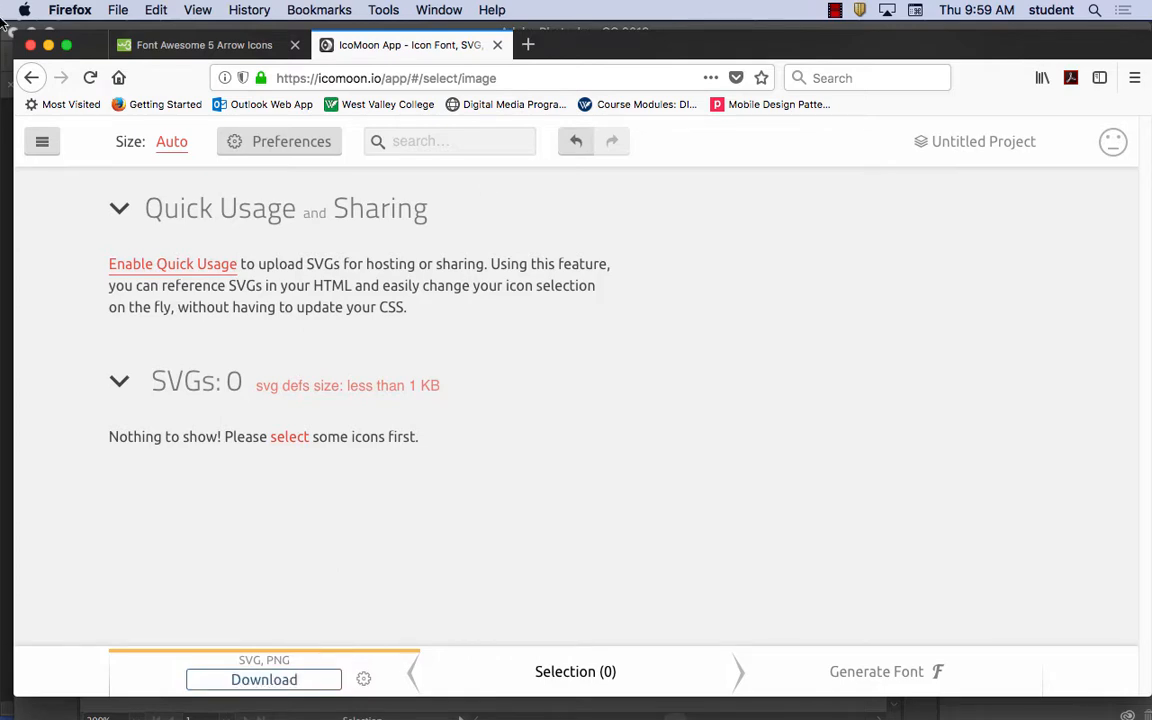
{"action": "left_click", "coordinate": [31, 77]}
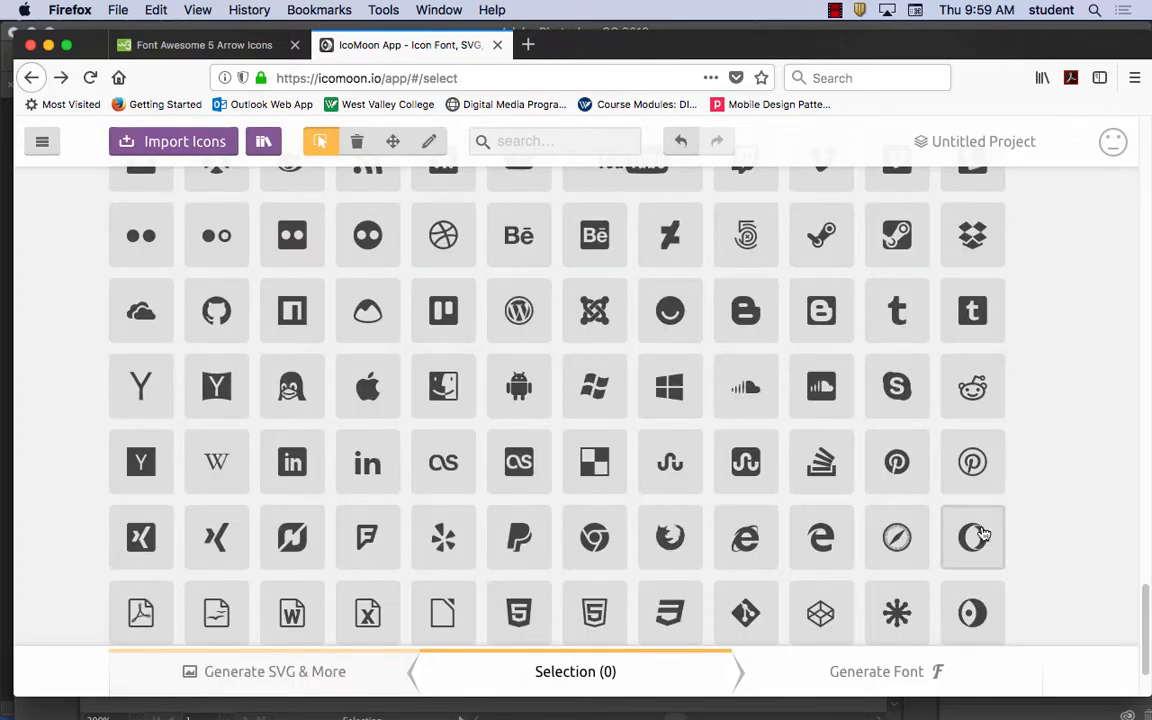
{"action": "scroll", "coordinate": [982, 537], "scroll_direction": "up", "scroll_amount": 20}
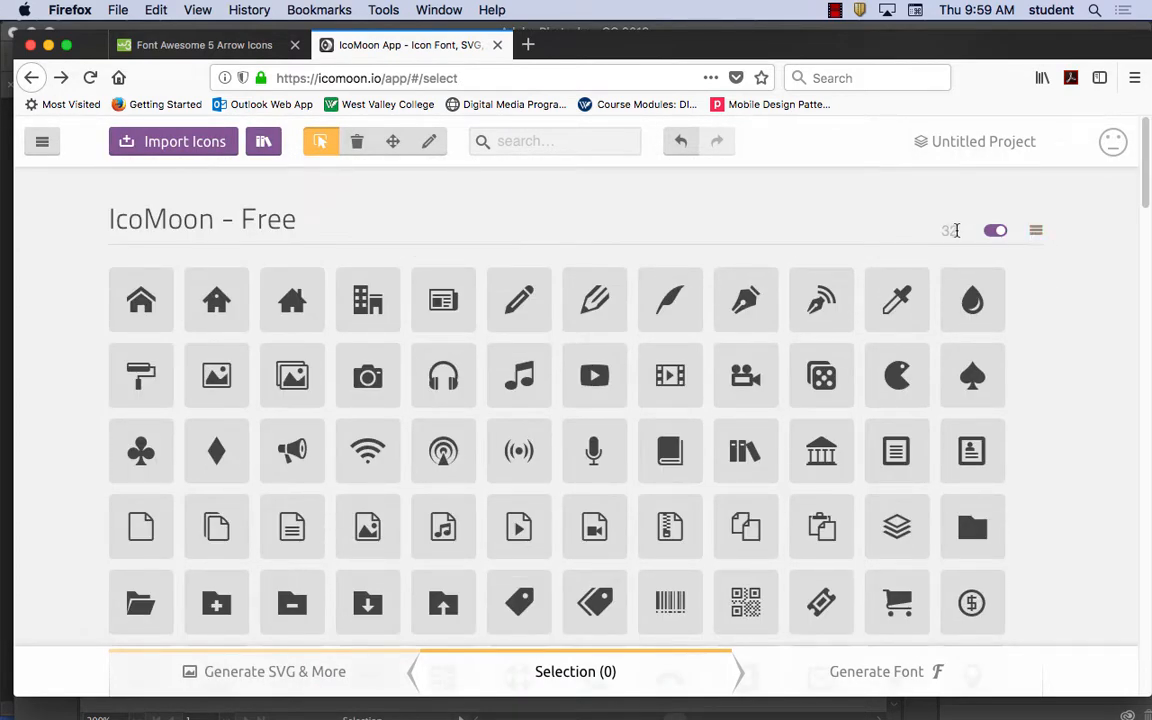
Step: Import arrow.svg from the Desktop into the IcoMoon - Free set
{"action": "left_click", "coordinate": [1036, 231]}
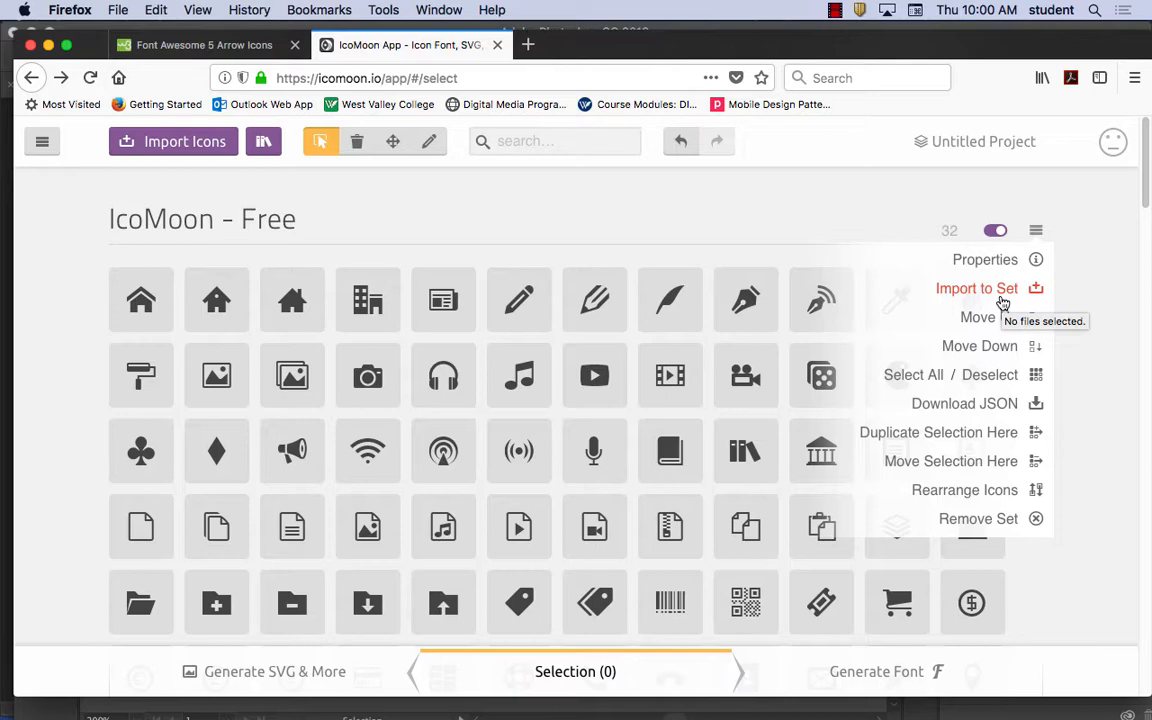
{"action": "left_click", "coordinate": [1000, 292]}
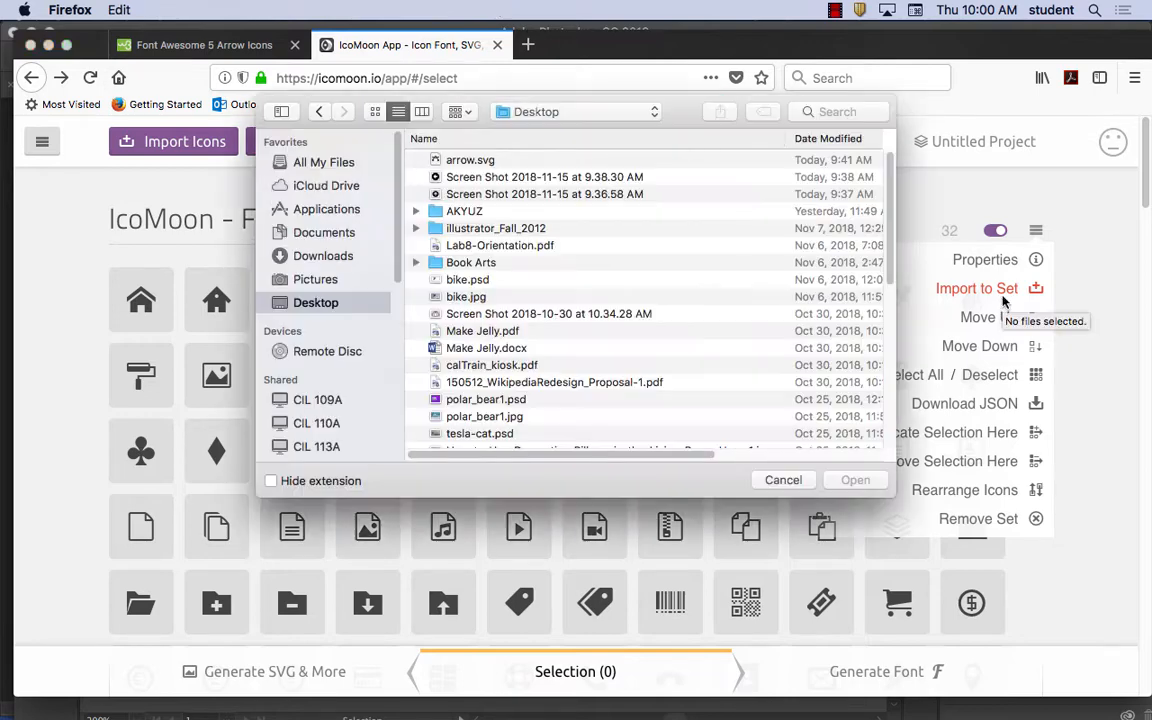
{"action": "left_click", "coordinate": [476, 162]}
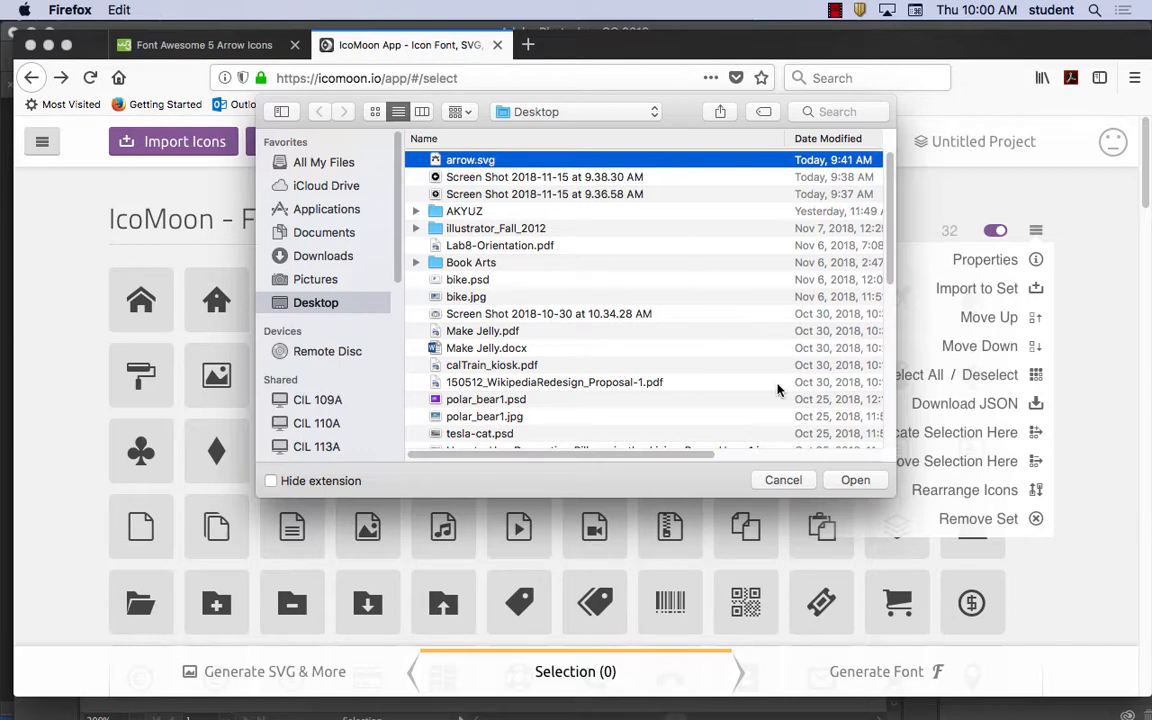
{"action": "left_click", "coordinate": [850, 482]}
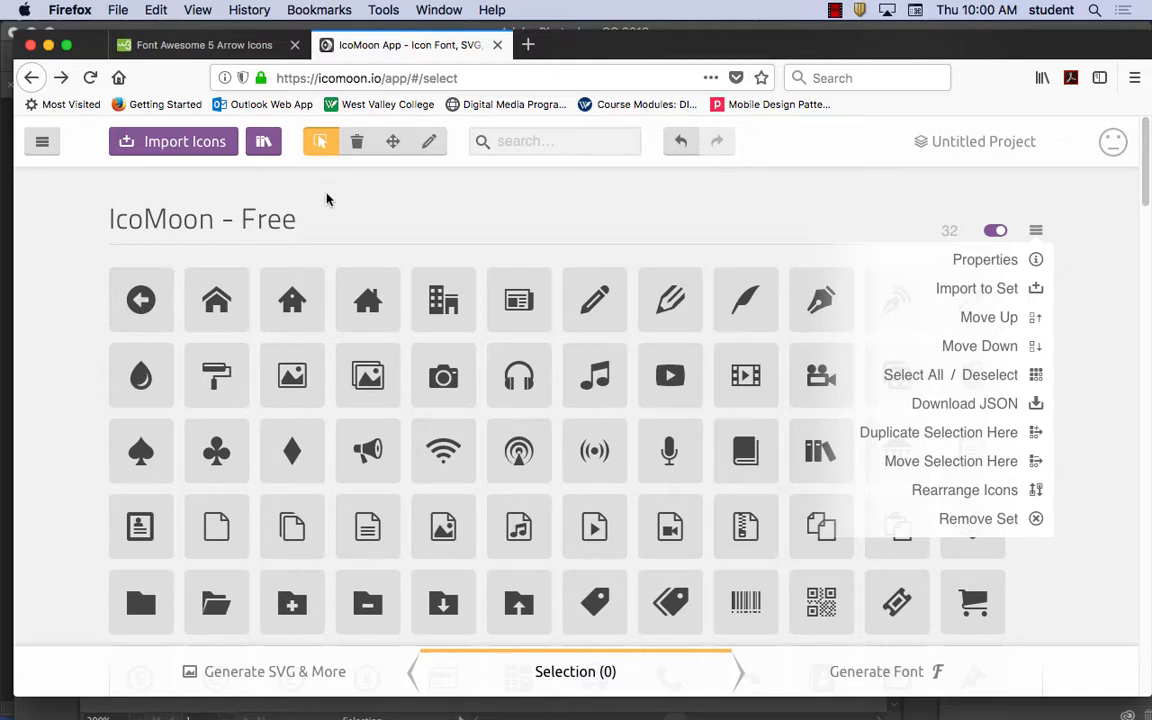
{"action": "left_click", "coordinate": [399, 208]}
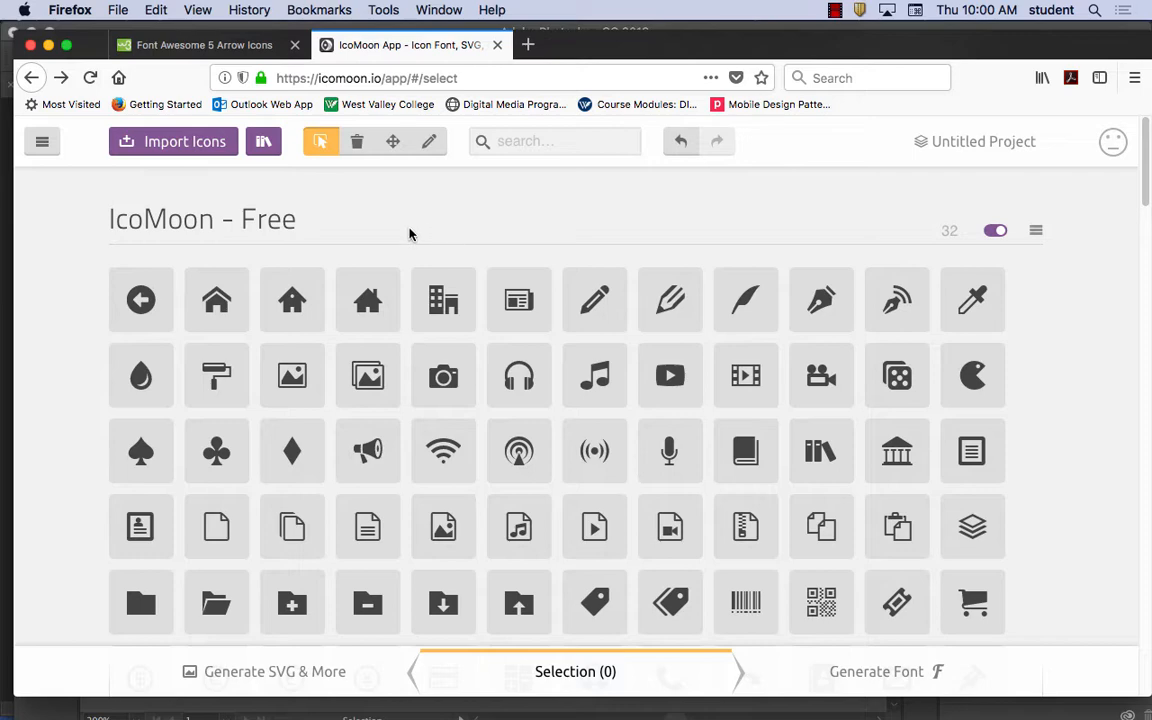
Step: Select the imported arrow icon and the three-by-three block of icons from the first house to the megaphone
{"action": "left_click", "coordinate": [143, 312]}
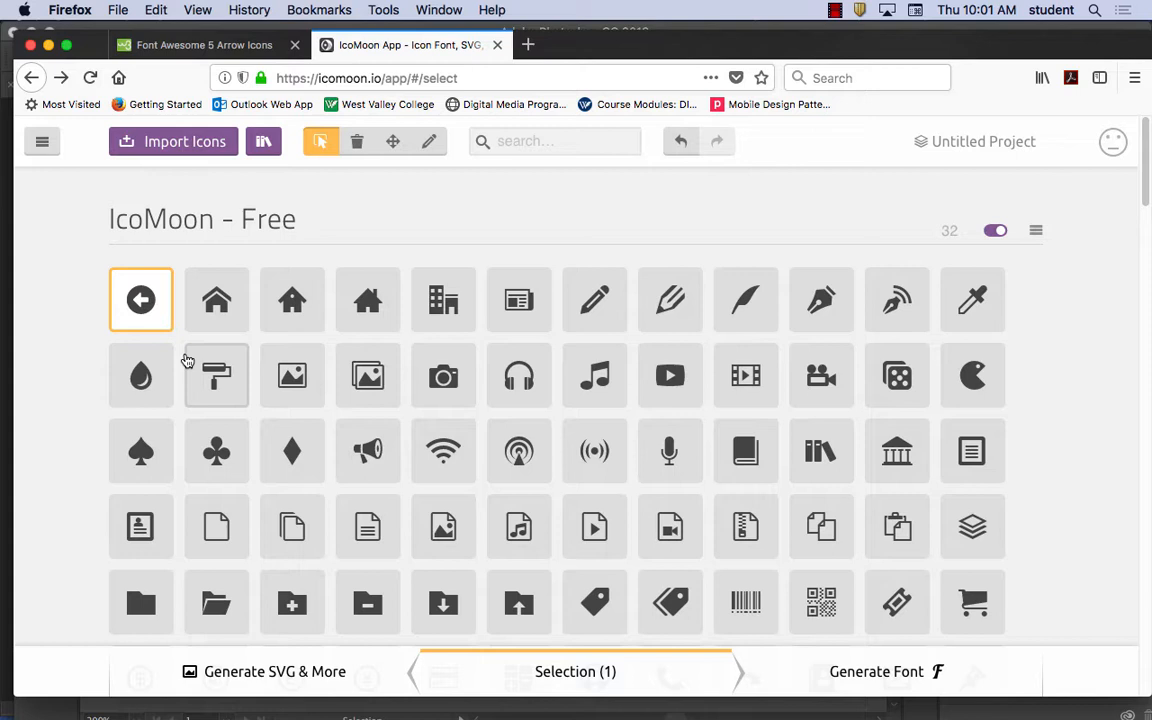
{"action": "left_click", "coordinate": [240, 321]}
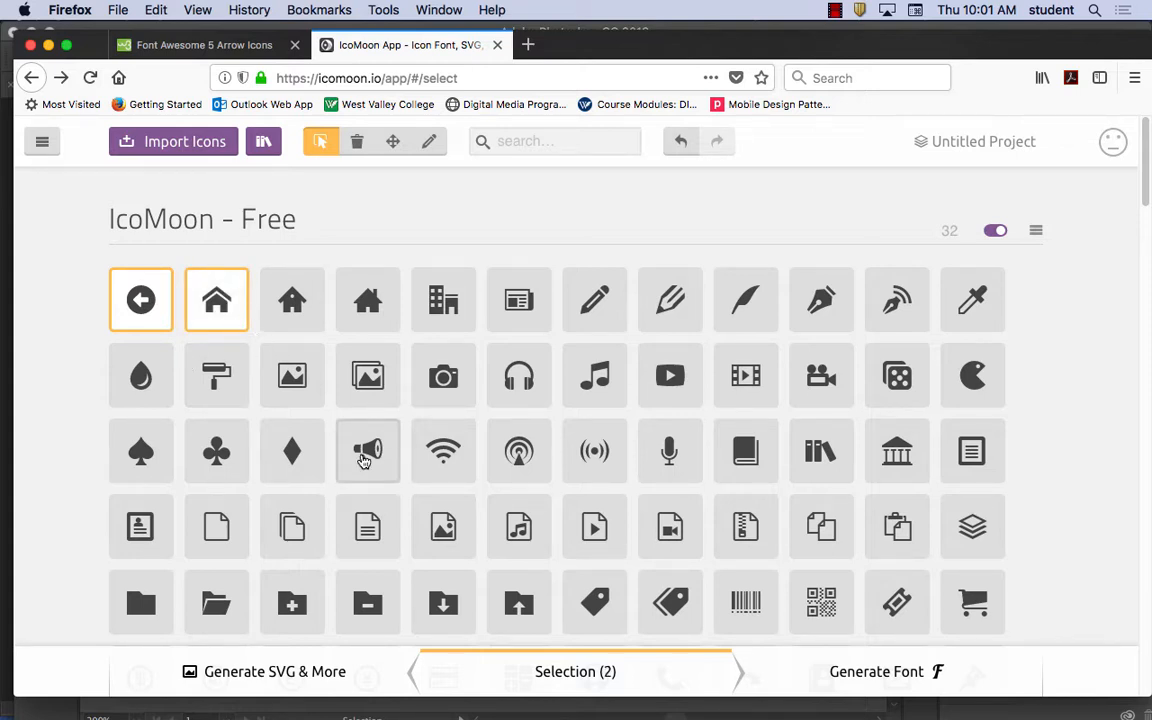
{"action": "left_click", "coordinate": [365, 459], "text": "shift"}
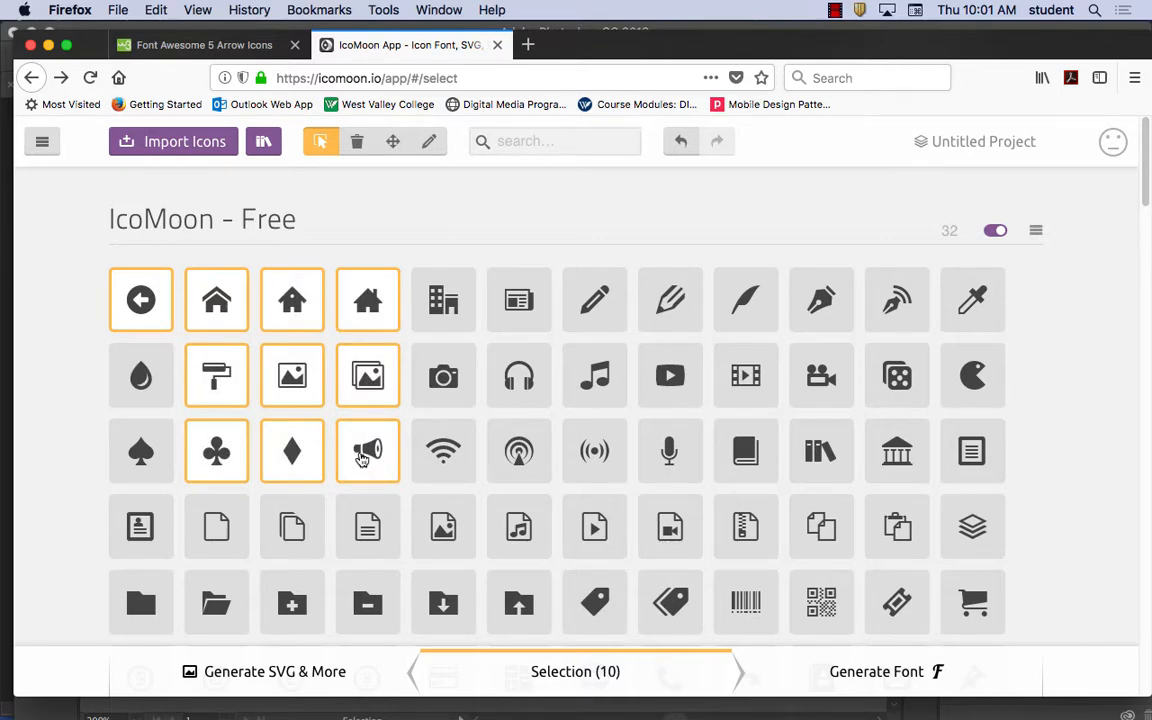
Step: Add the camera, podcast, broadcast, microphone, book and film strip icons to the selection
{"action": "left_click", "coordinate": [445, 378]}
{"action": "left_click", "coordinate": [514, 447]}
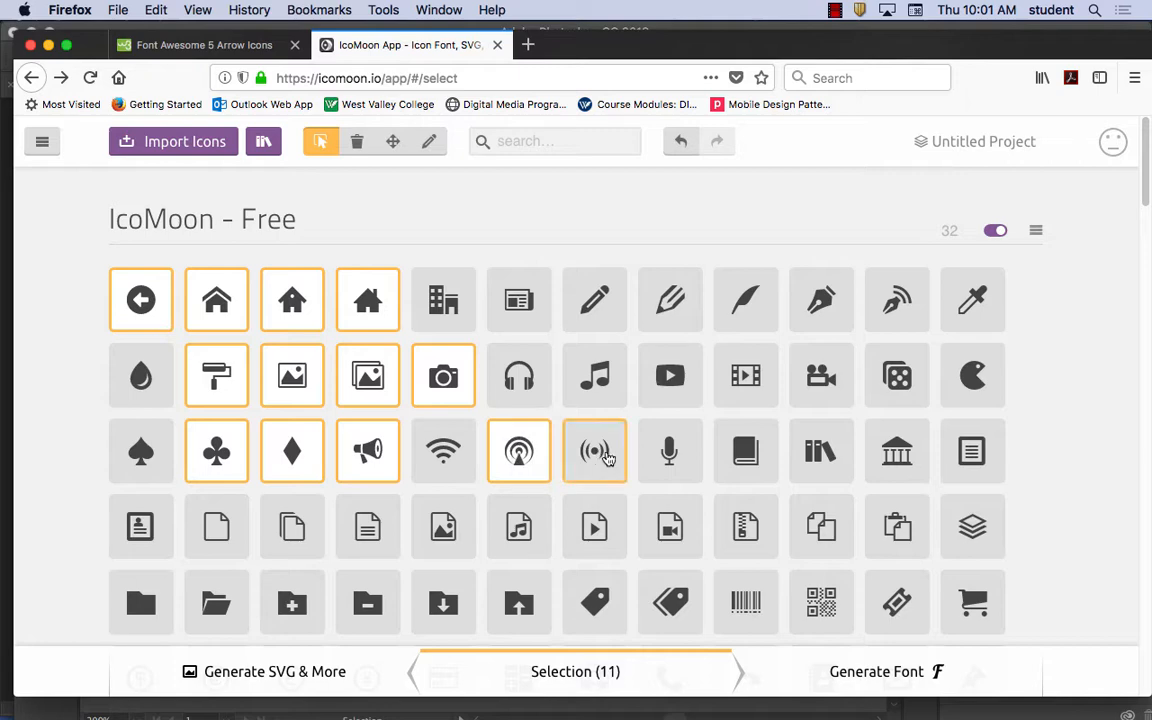
{"action": "left_click", "coordinate": [596, 447]}
{"action": "left_click", "coordinate": [674, 443]}
{"action": "left_click", "coordinate": [746, 426]}
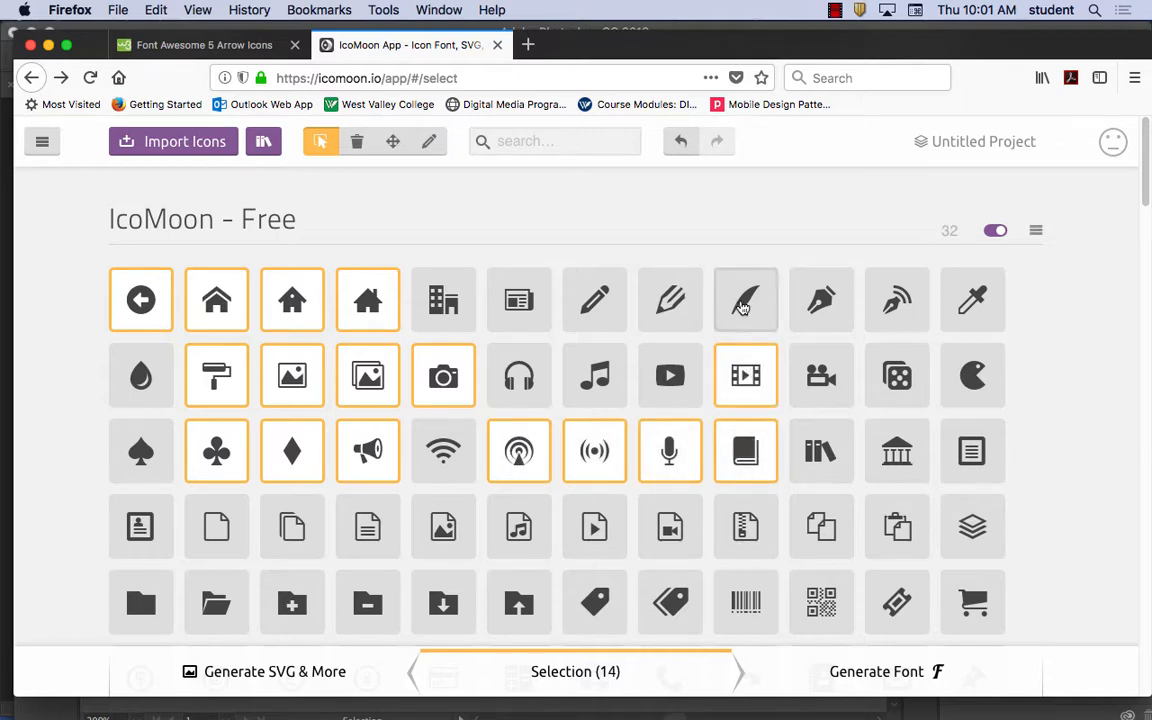
Step: Add the quill, outlined pencil, books and music file icons to the selection
{"action": "left_click", "coordinate": [745, 300]}
{"action": "left_click", "coordinate": [670, 300]}
{"action": "left_click", "coordinate": [836, 453]}
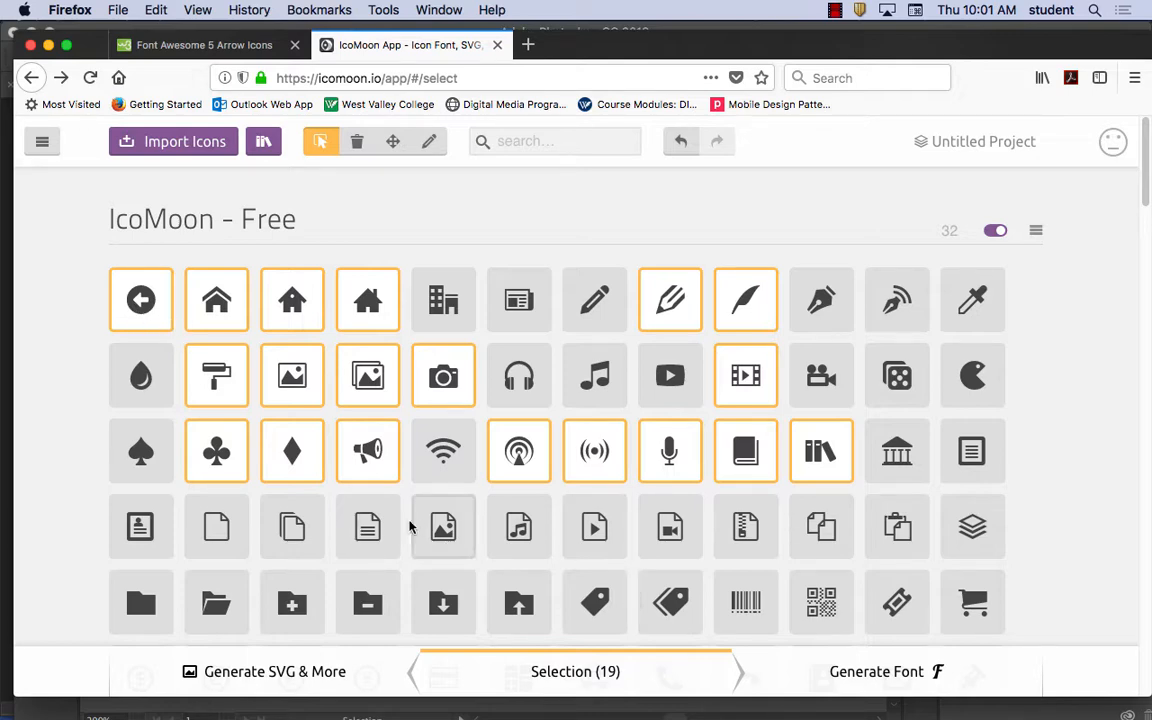
{"action": "left_click", "coordinate": [525, 537]}
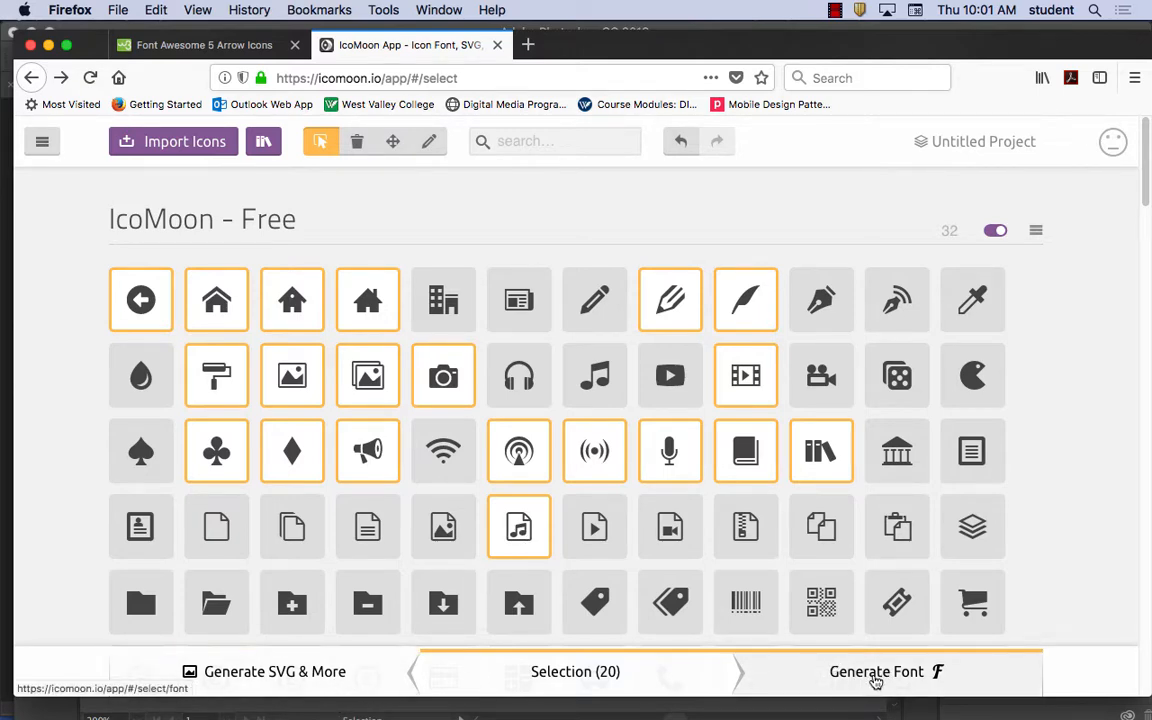
Step: Generate a font from the selected icons and download it as icomoon.zip
{"action": "left_click", "coordinate": [876, 672]}
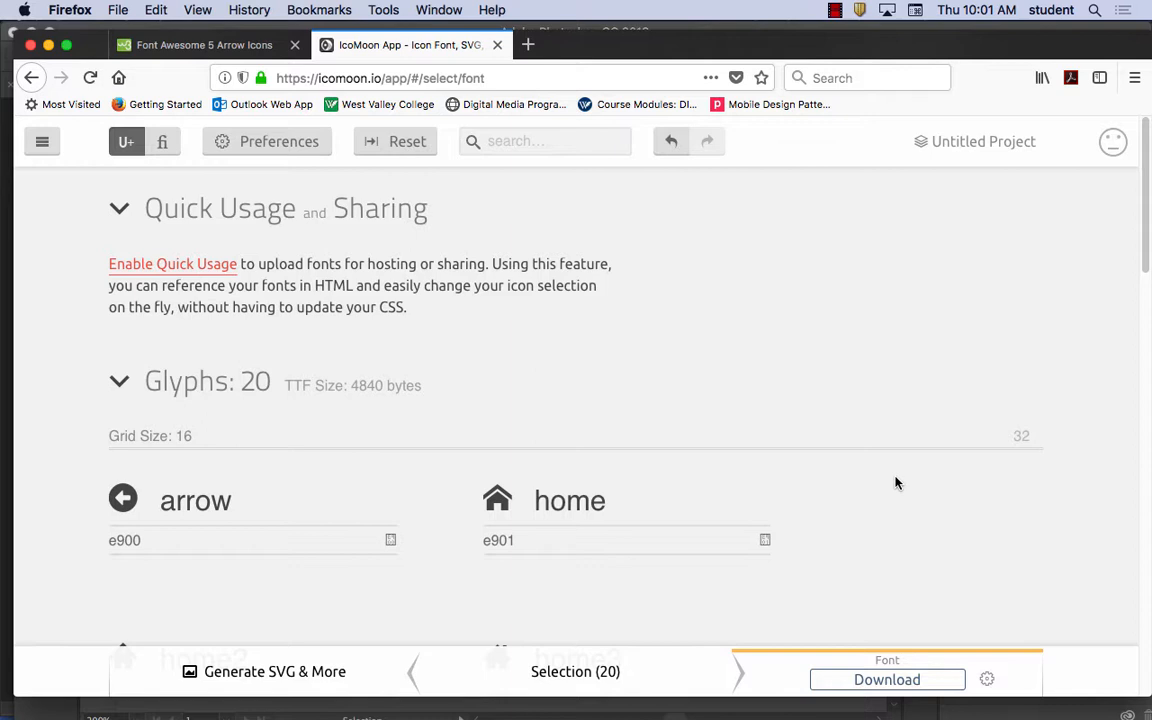
{"action": "left_click", "coordinate": [887, 680]}
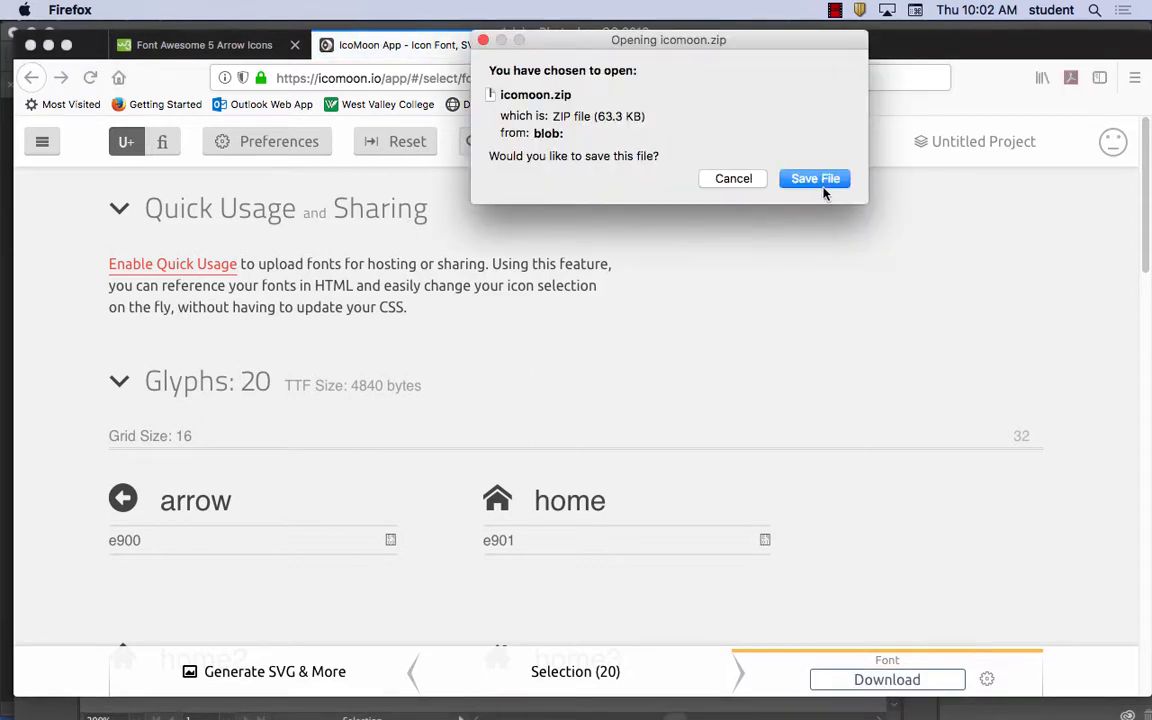
{"action": "left_click", "coordinate": [821, 183]}
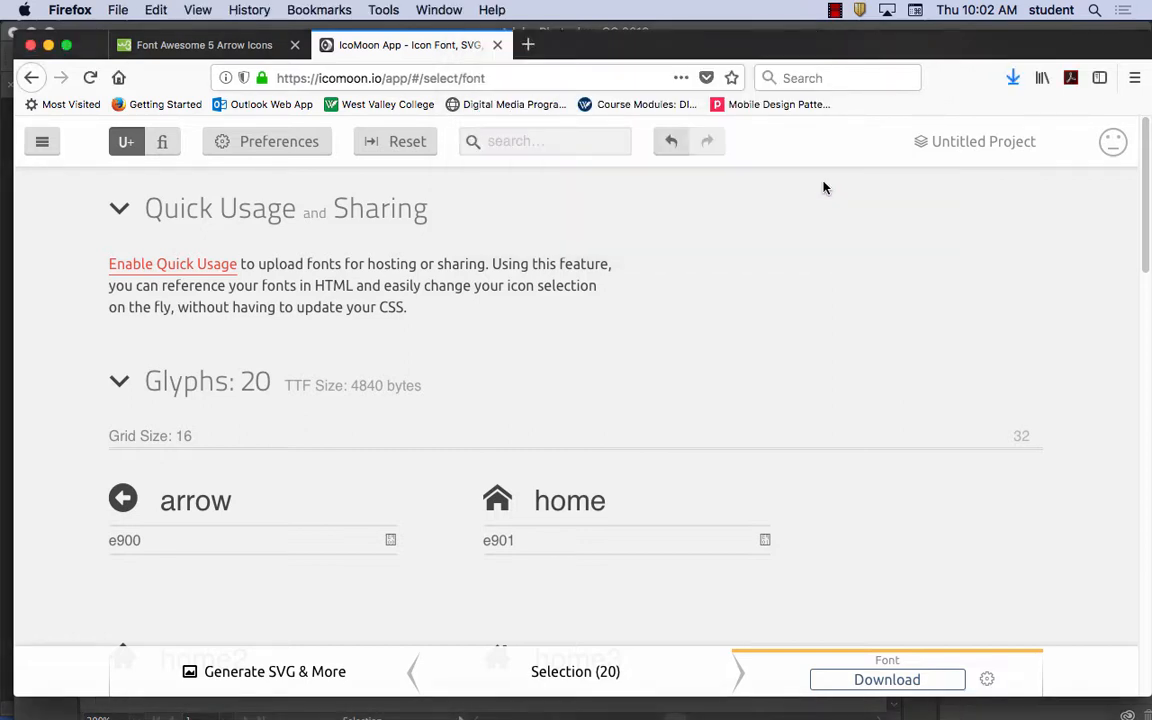
Step: Hide Firefox, Illustrator, Photoshop and Sketch to reveal the desktop
{"action": "left_click", "coordinate": [75, 8]}
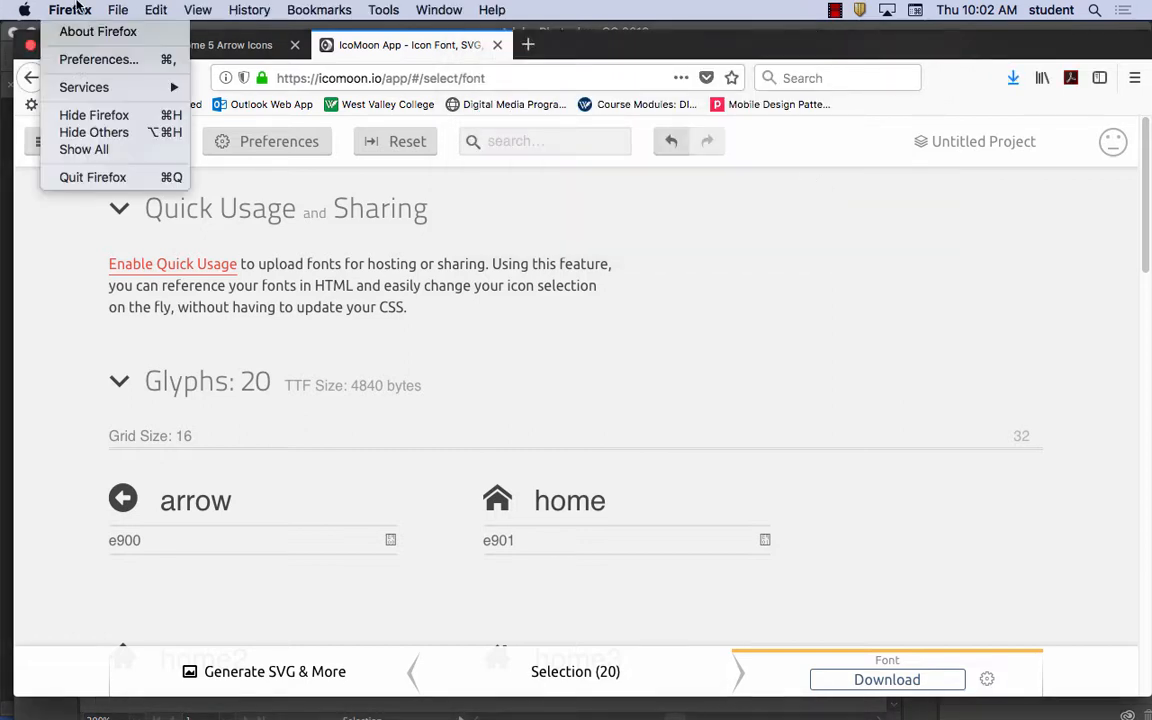
{"action": "left_click", "coordinate": [110, 118]}
{"action": "left_click", "coordinate": [102, 6]}
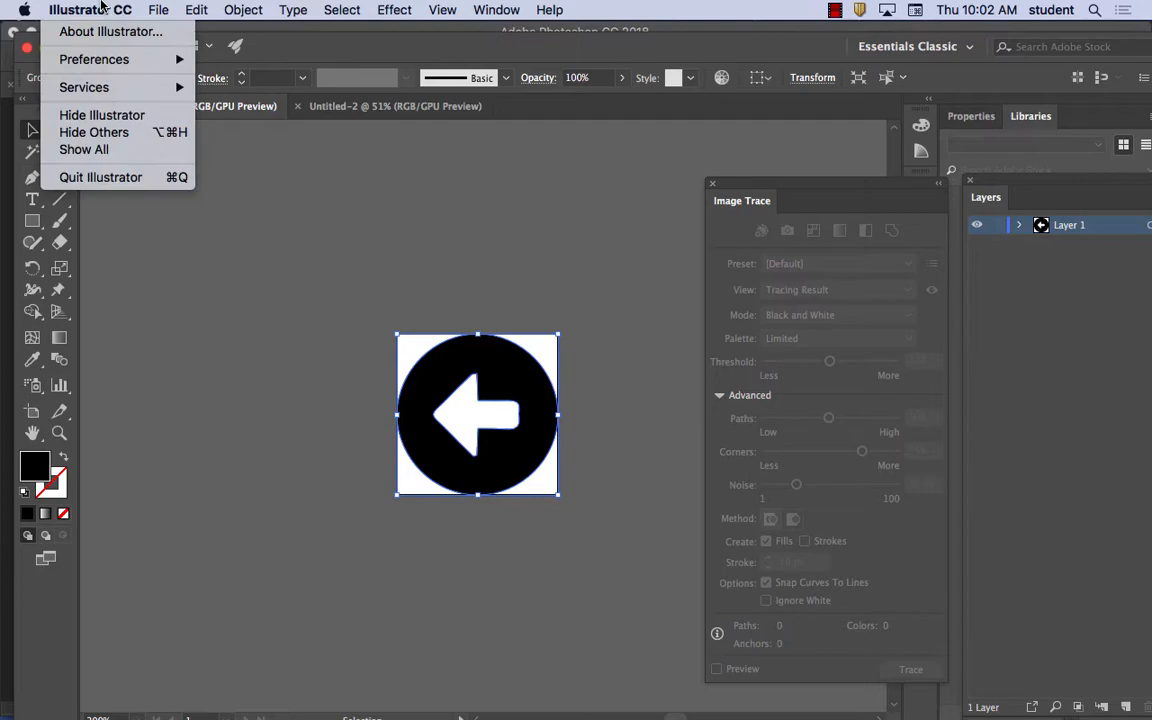
{"action": "left_click", "coordinate": [116, 115]}
{"action": "left_click", "coordinate": [92, 7]}
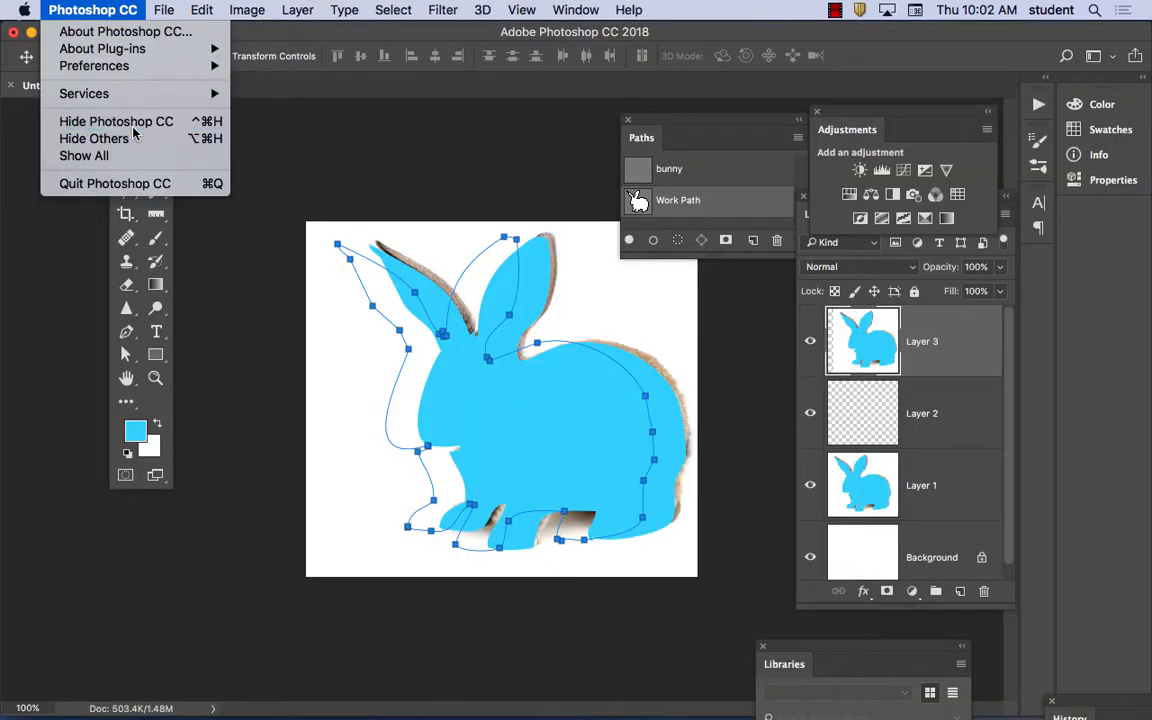
{"action": "left_click", "coordinate": [116, 121]}
{"action": "left_click", "coordinate": [52, 10]}
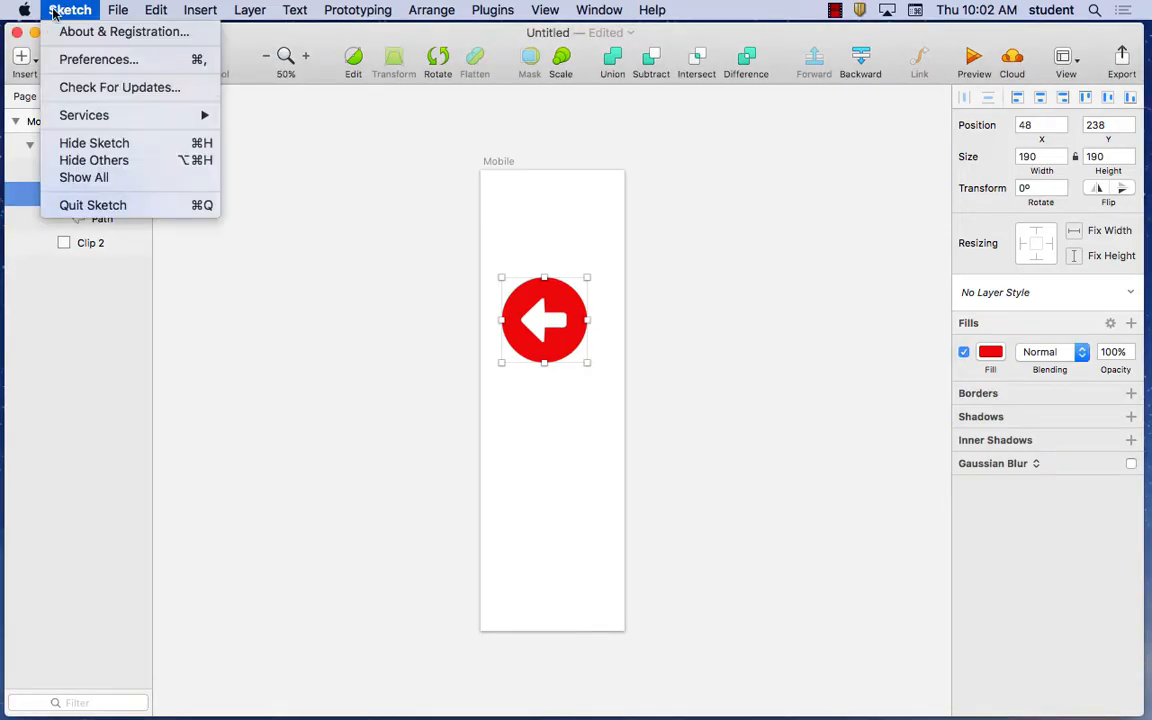
{"action": "left_click", "coordinate": [95, 143]}
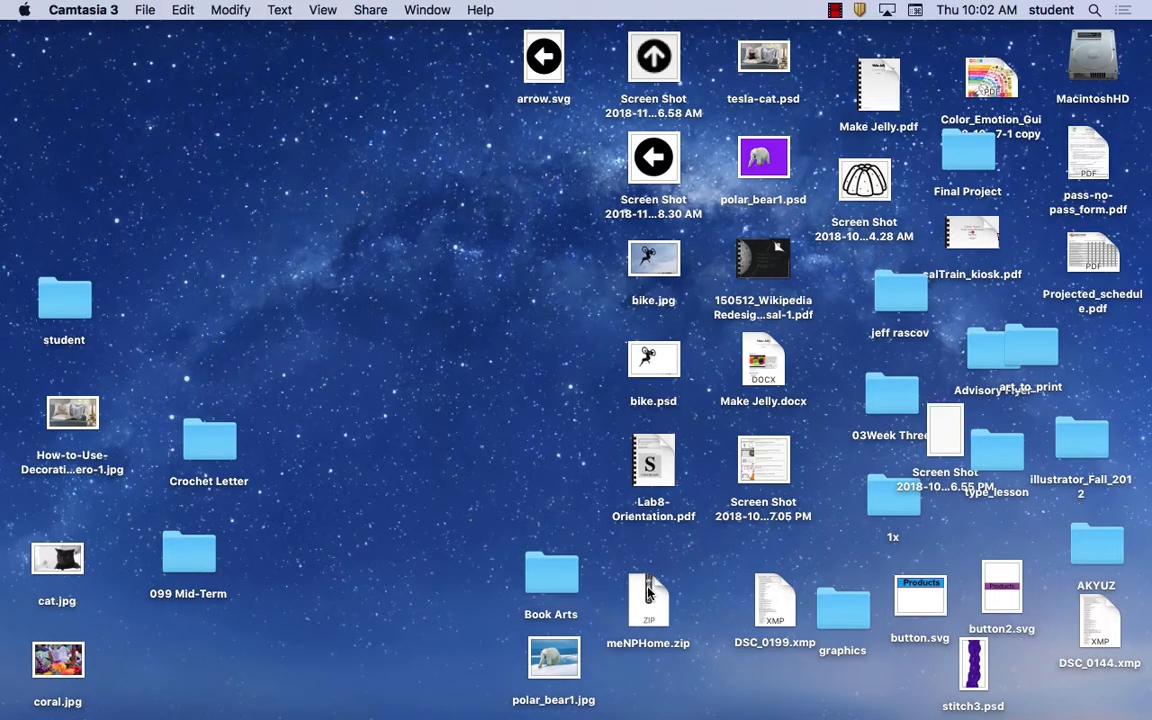
Step: Move meNPHome.zip to a free area of the desktop, extract it and open the extracted folder
{"action": "left_click_drag", "start_coordinate": [648, 598], "coordinate": [405, 337]}
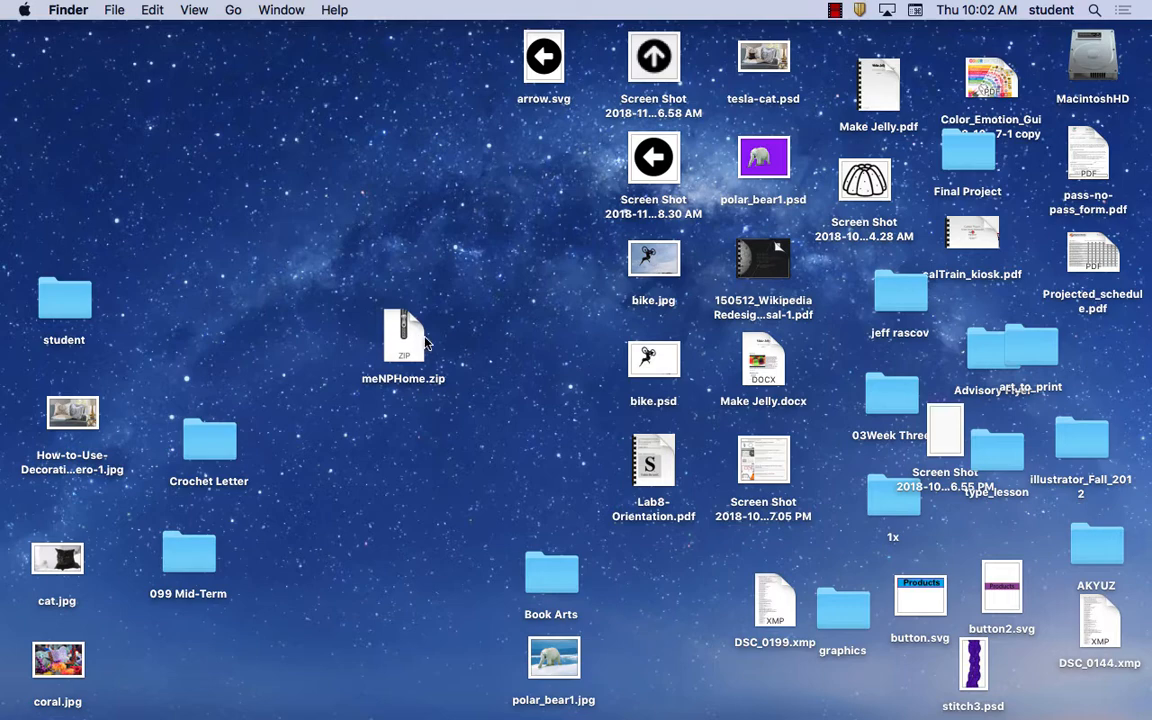
{"action": "left_click", "coordinate": [425, 342]}
{"action": "double_click", "coordinate": [425, 342]}
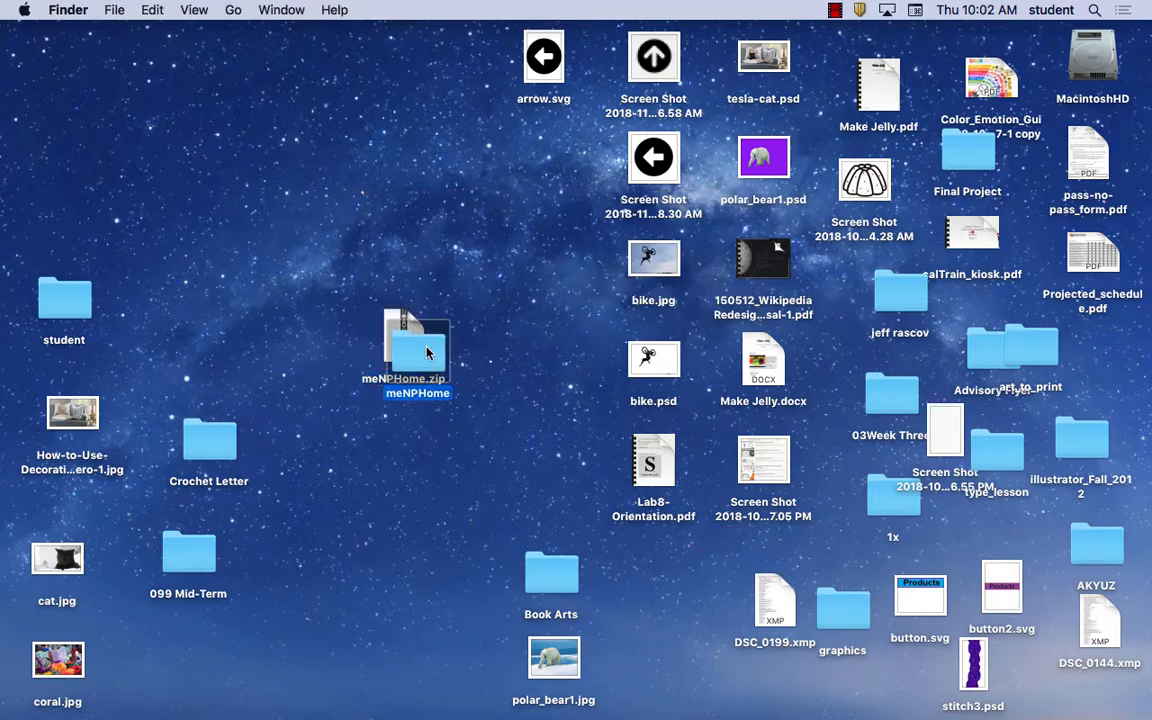
{"action": "double_click", "coordinate": [427, 352]}
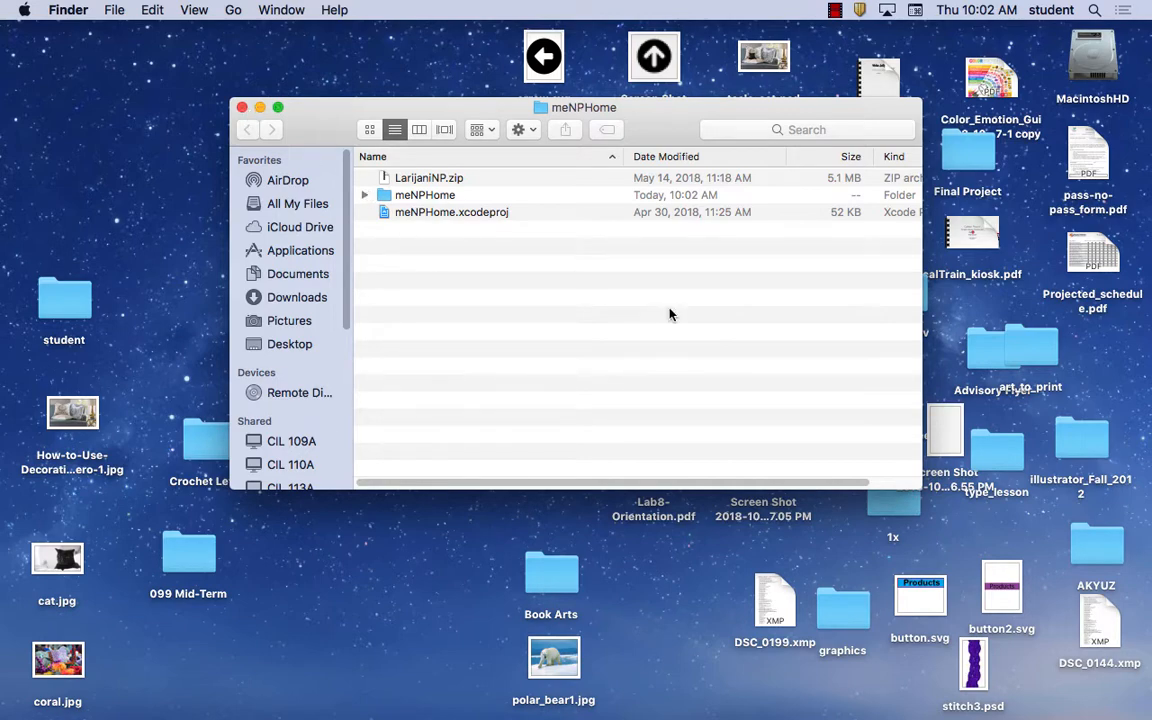
Step: Move icomoon.zip from the Downloads folder to the desktop and close the folder window
{"action": "left_click", "coordinate": [298, 302]}
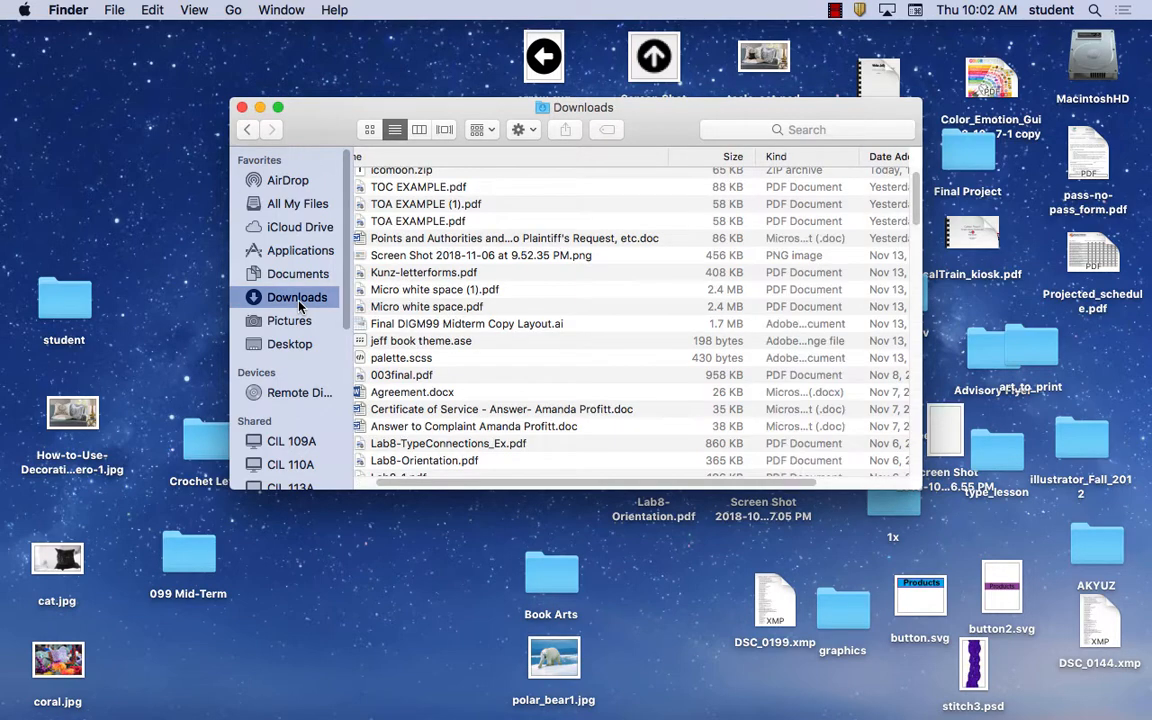
{"action": "scroll", "coordinate": [377, 200], "scroll_direction": "up", "scroll_amount": 1}
{"action": "left_click_drag", "start_coordinate": [378, 177], "coordinate": [170, 100]}
{"action": "key", "text": "super+w"}
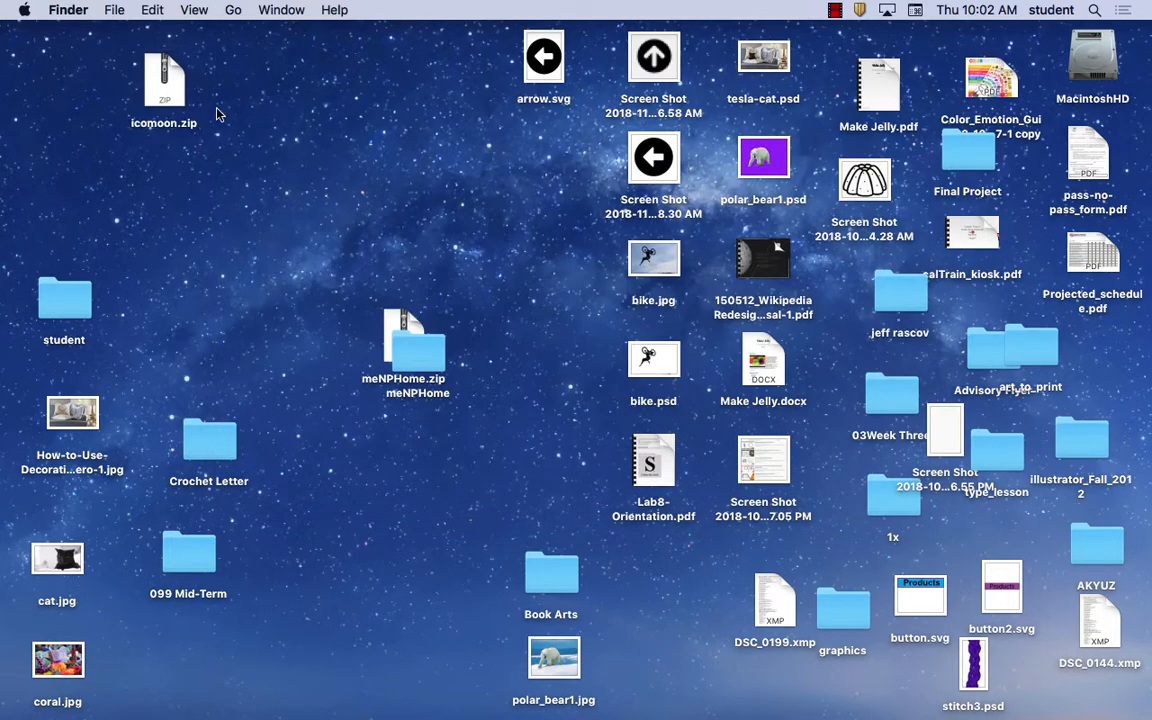
Step: Extract icomoon.zip on the desktop, place the icomoon folder beside the archive and open it
{"action": "double_click", "coordinate": [166, 93]}
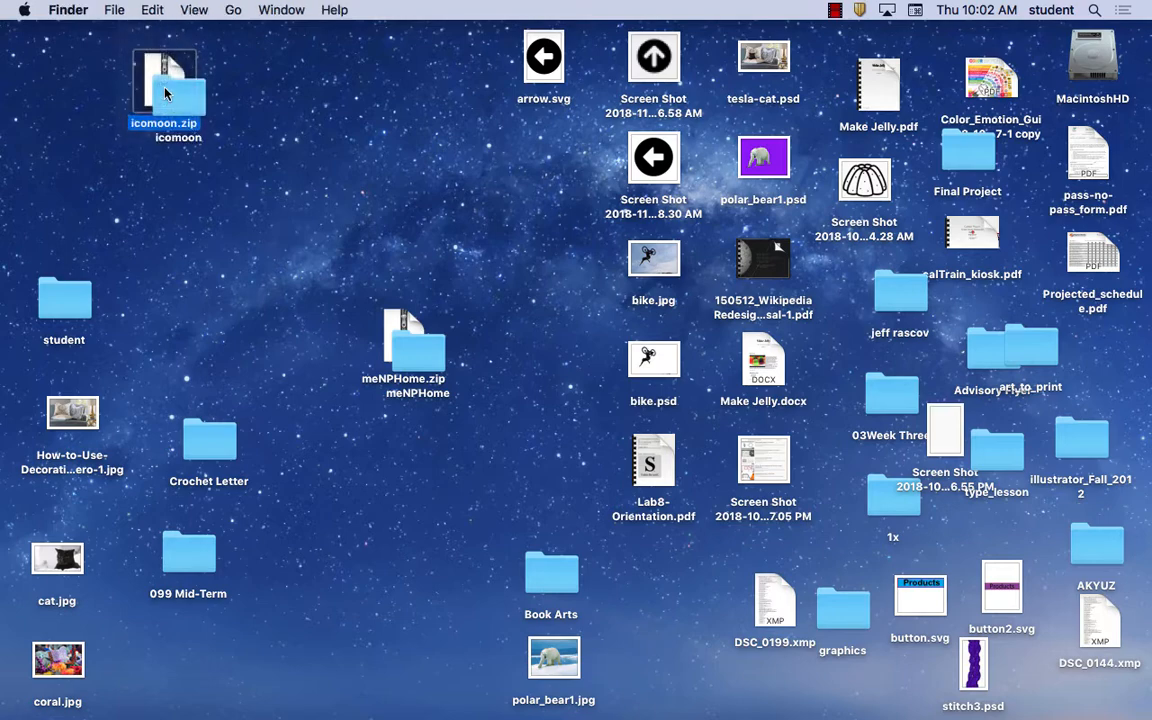
{"action": "left_click_drag", "start_coordinate": [162, 92], "coordinate": [280, 115]}
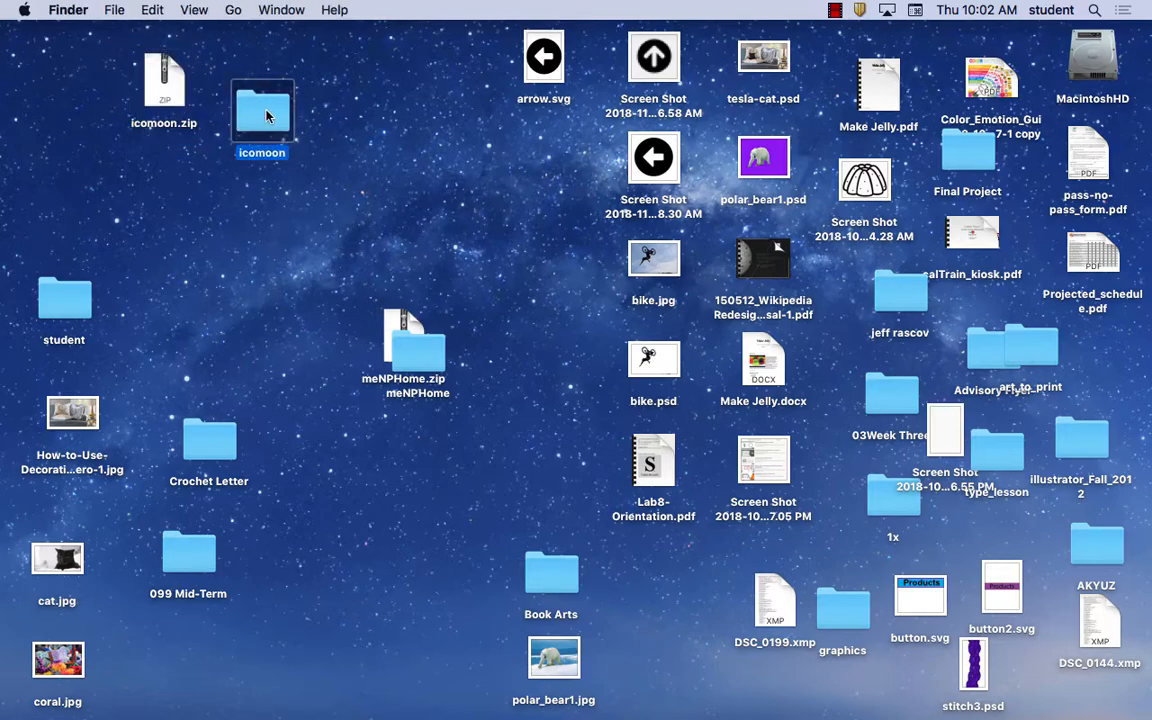
{"action": "double_click", "coordinate": [258, 110]}
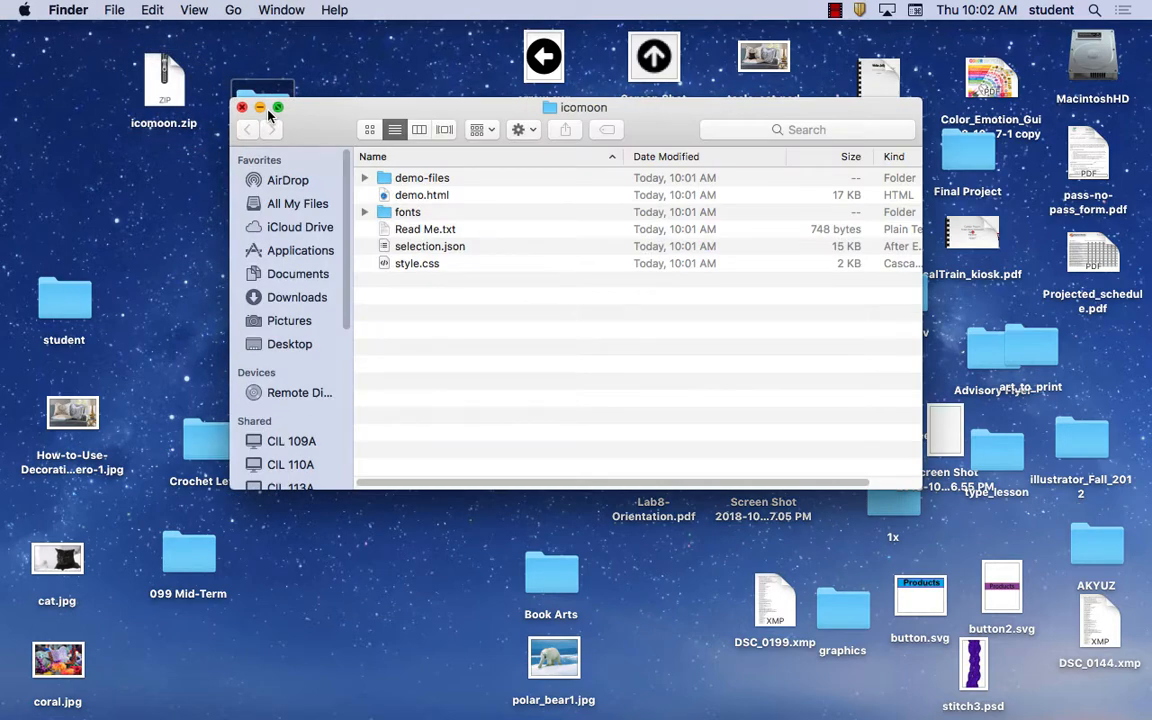
Step: Review the icon list in demo.html and the font files in the fonts folder
{"action": "double_click", "coordinate": [419, 199]}
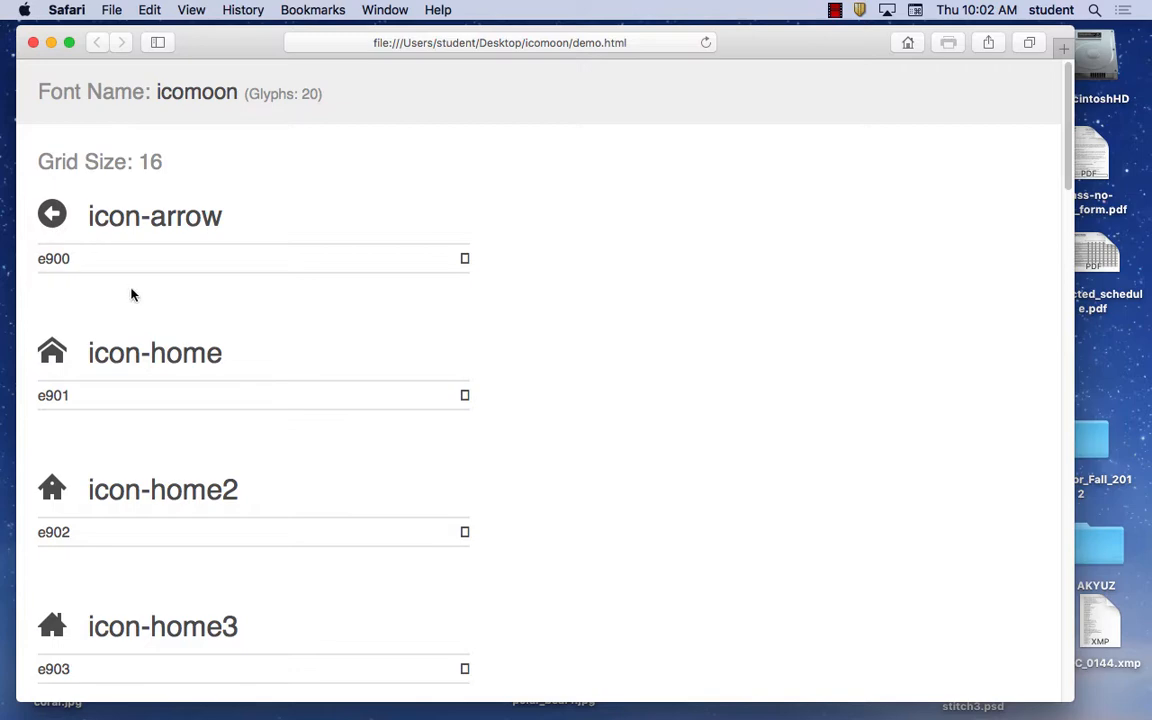
{"action": "scroll", "coordinate": [136, 298], "scroll_direction": "down", "scroll_amount": 15}
{"action": "scroll", "coordinate": [141, 298], "scroll_direction": "up", "scroll_amount": 15}
{"action": "left_click", "coordinate": [33, 42]}
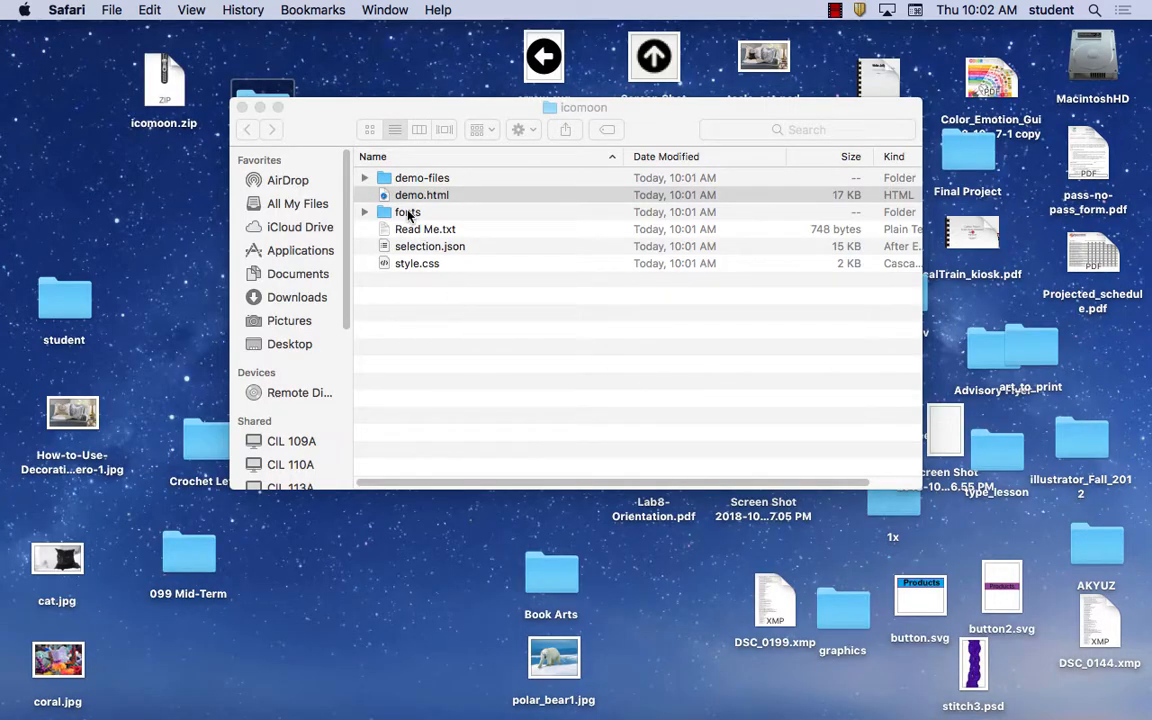
{"action": "double_click", "coordinate": [408, 213]}
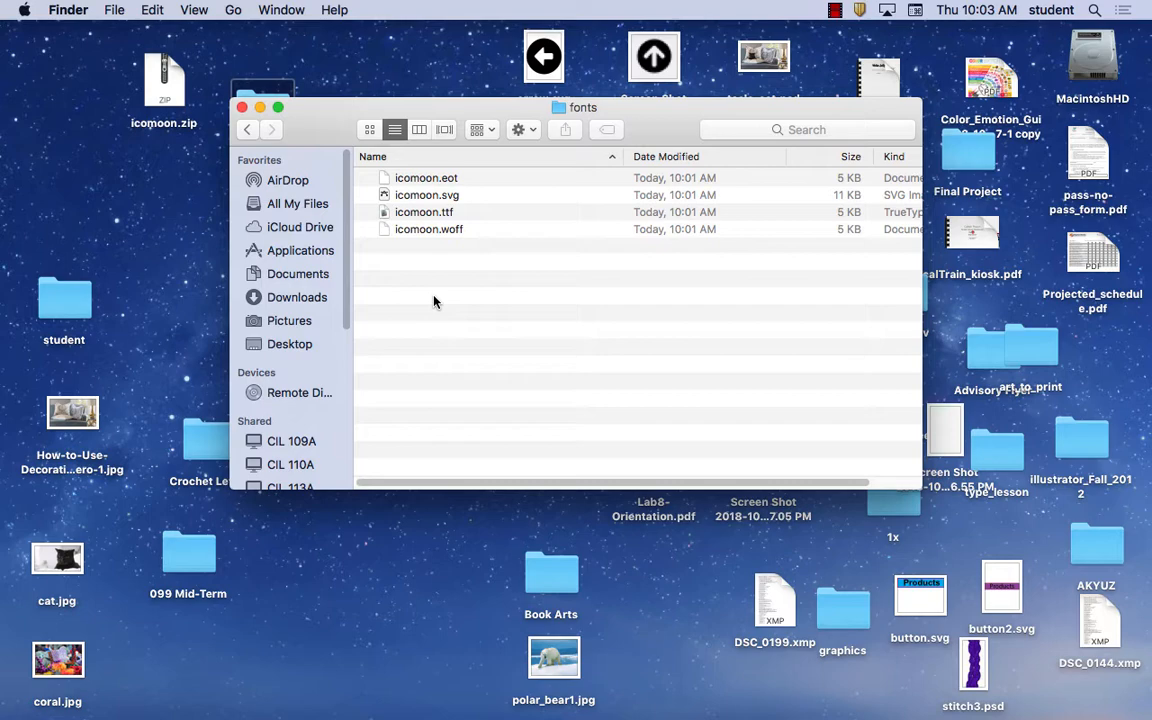
{"action": "left_click", "coordinate": [246, 129]}
Step: Try to find a page source command for demo.html in Safari, and quit Safari
{"action": "double_click", "coordinate": [410, 195]}
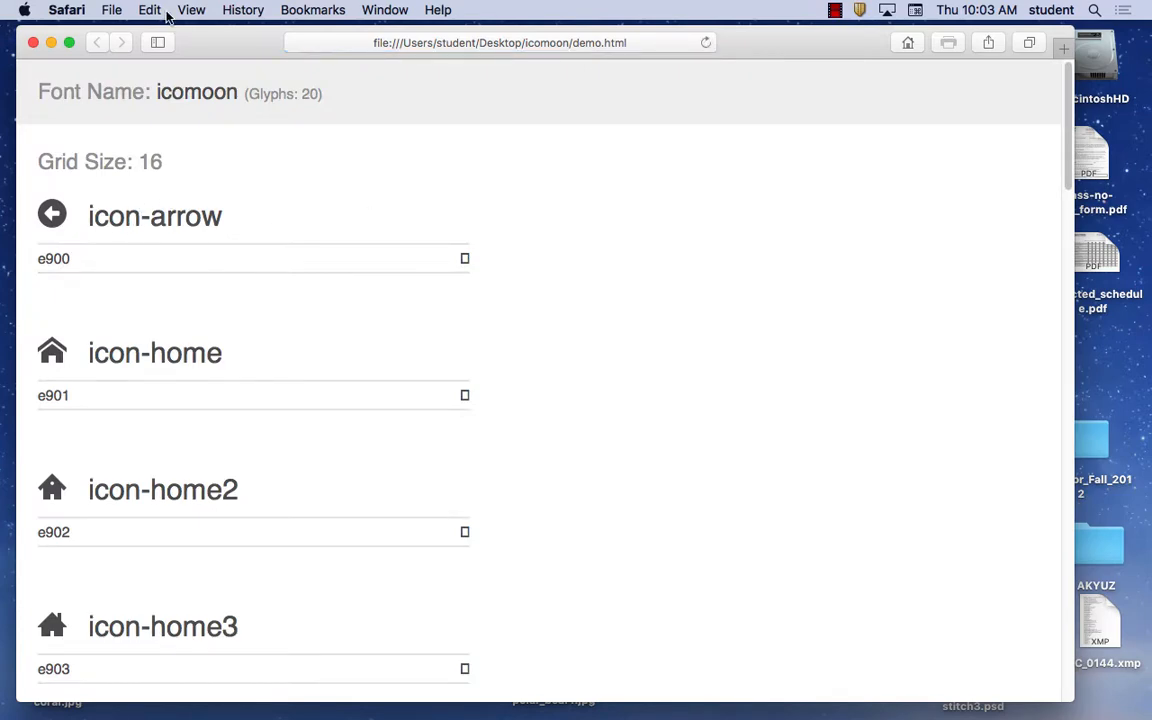
{"action": "left_click", "coordinate": [150, 10]}
{"action": "mouse_move", "coordinate": [300, 9]}
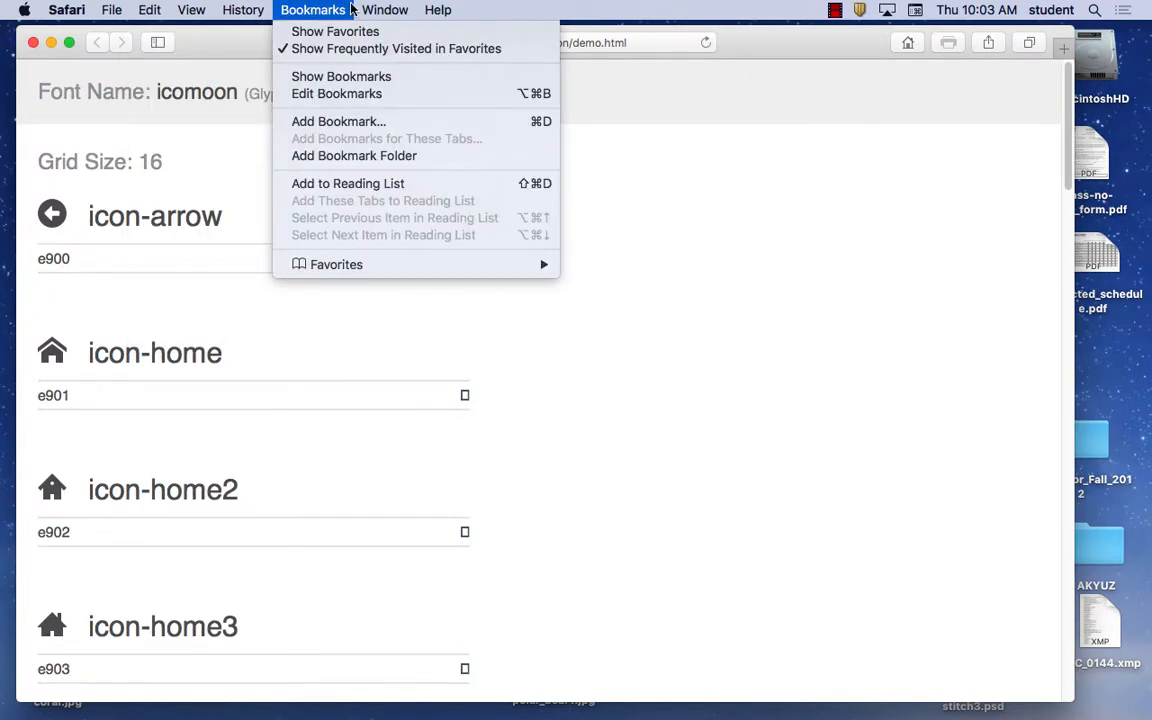
{"action": "mouse_move", "coordinate": [255, 12]}
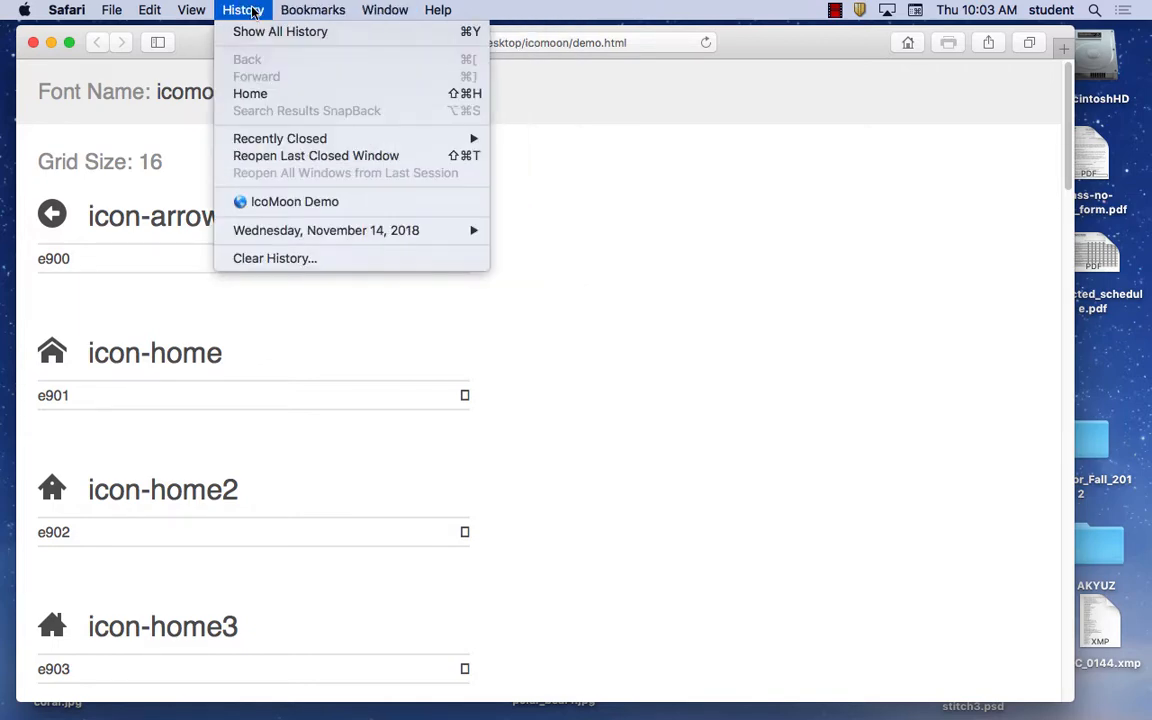
{"action": "mouse_move", "coordinate": [202, 14]}
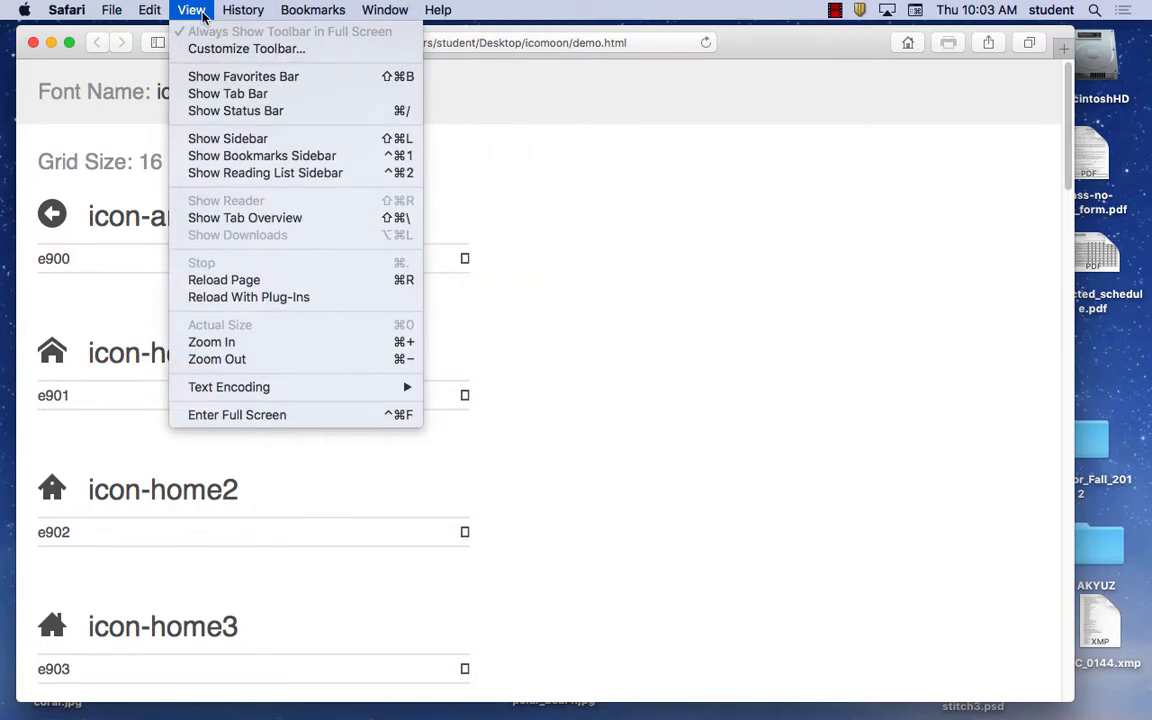
{"action": "mouse_move", "coordinate": [97, 12]}
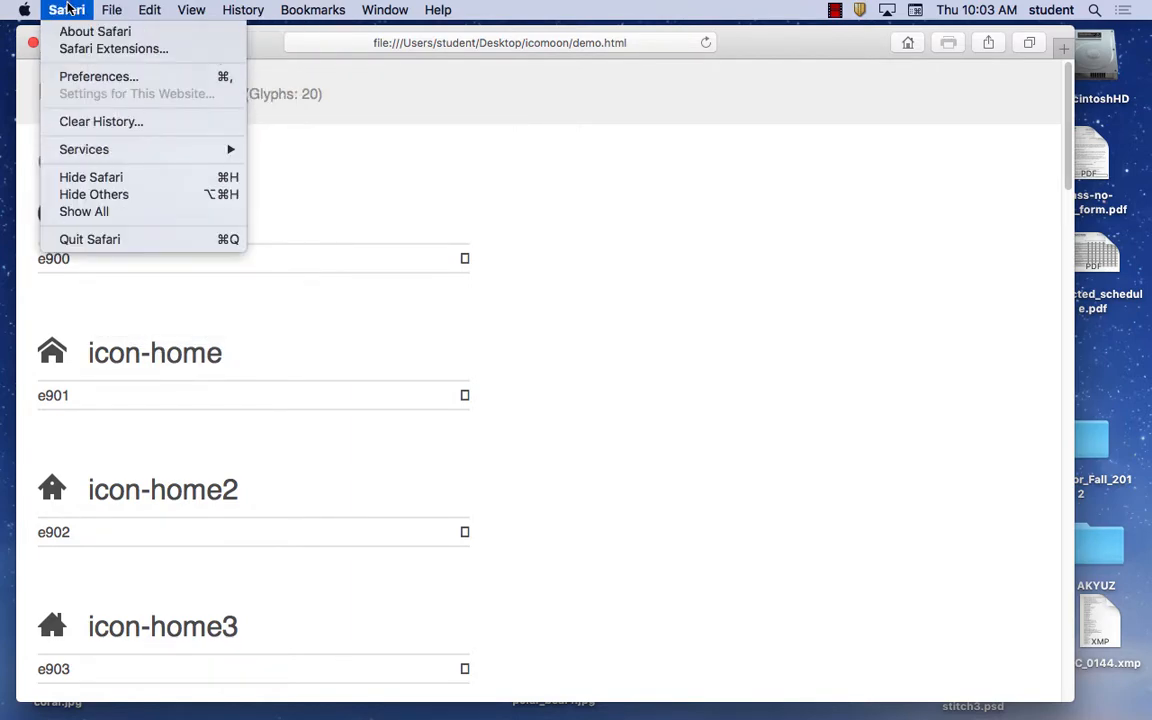
{"action": "left_click", "coordinate": [134, 239]}
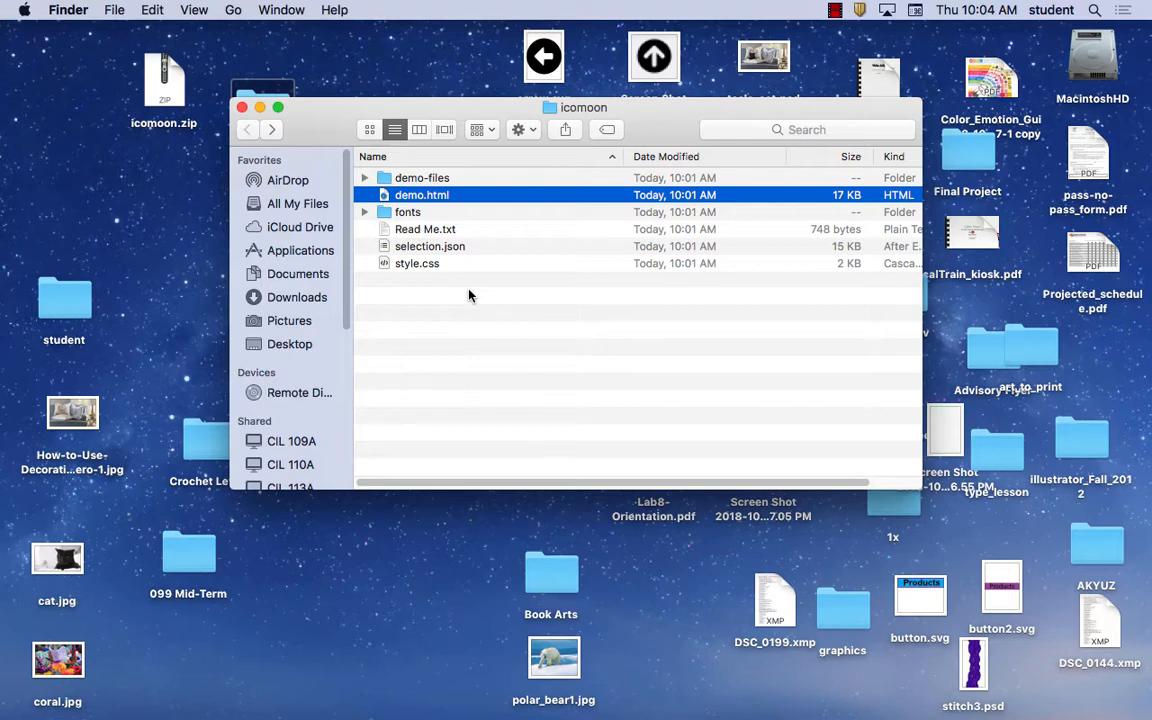
{"action": "double_click", "coordinate": [405, 195]}
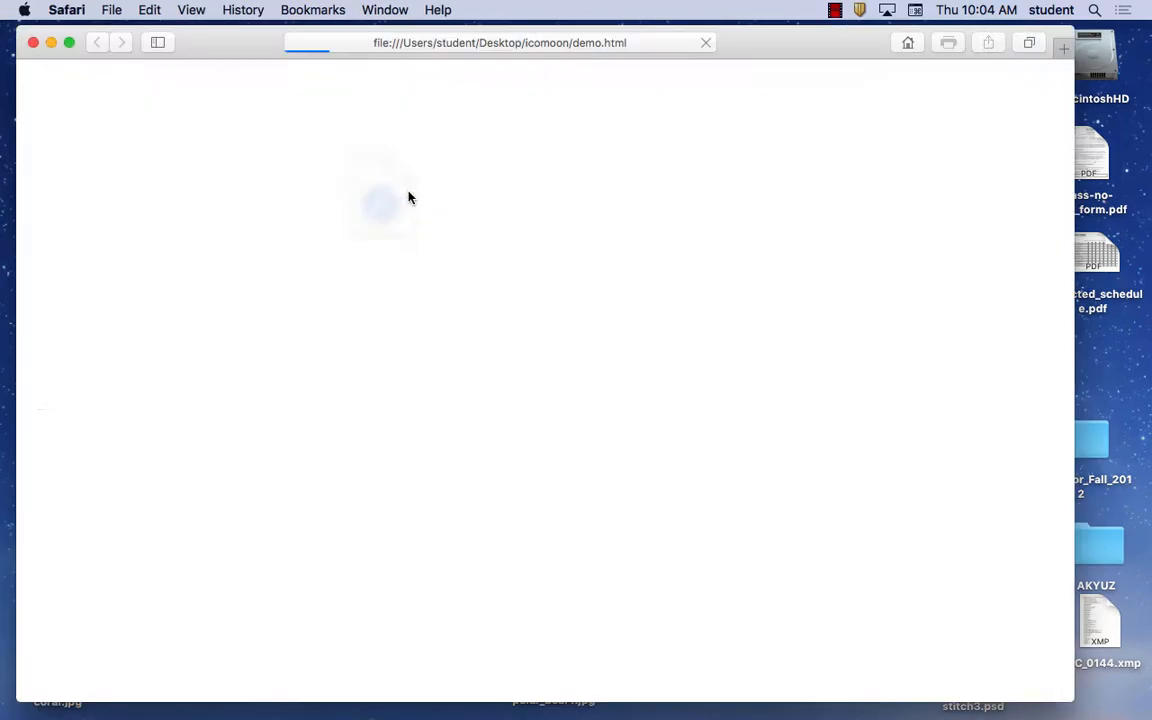
{"action": "left_click", "coordinate": [67, 10]}
{"action": "left_click", "coordinate": [113, 240]}
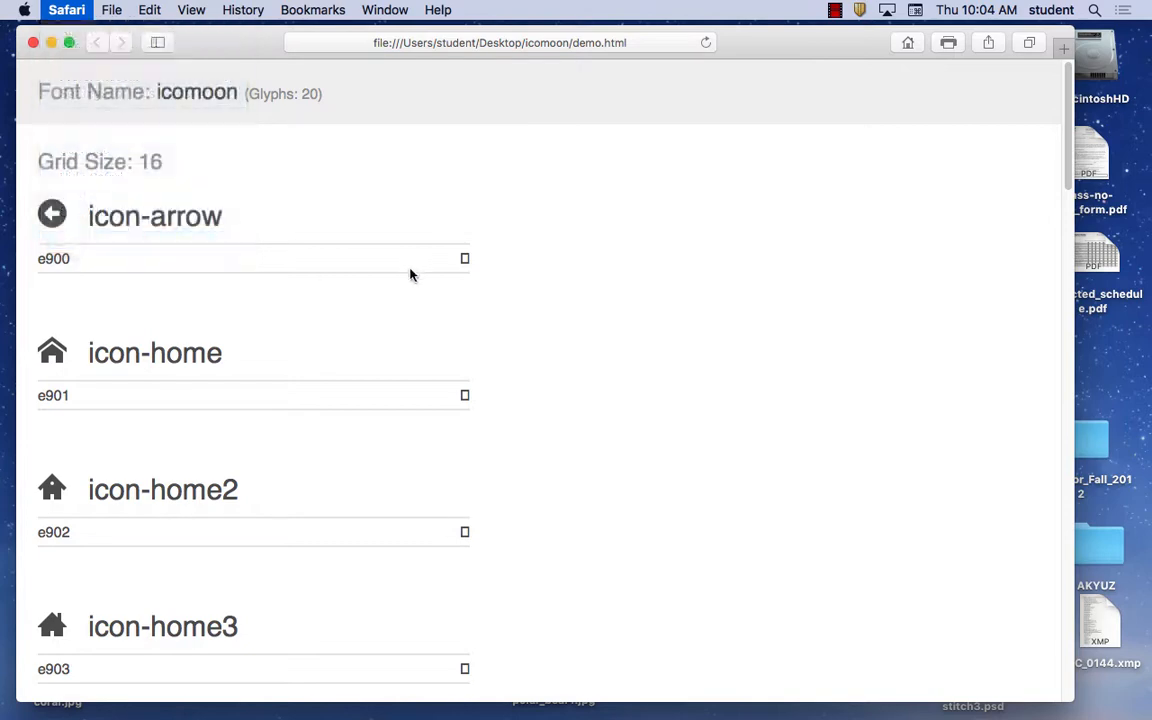
Step: Open demo.html from the icomoon folder in Firefox
{"action": "right_click", "coordinate": [398, 196]}
{"action": "mouse_move", "coordinate": [443, 228]}
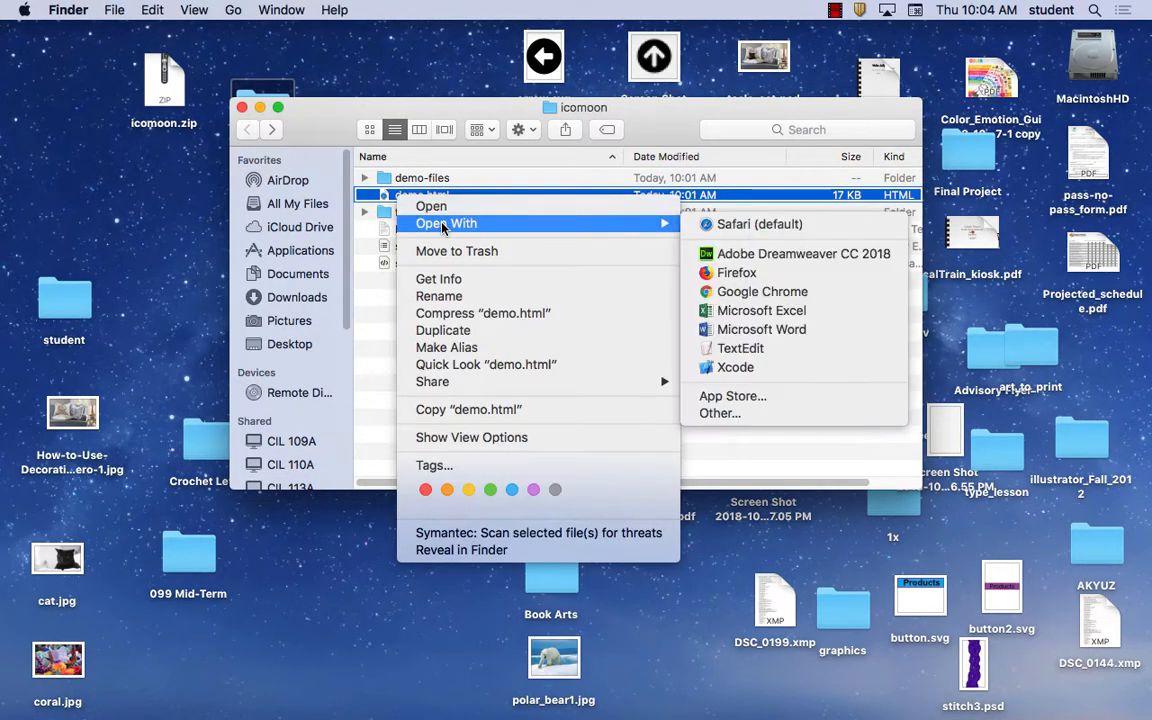
{"action": "left_click", "coordinate": [760, 276]}
Step: Display the page source of demo.html to examine the icon class markup
{"action": "left_click", "coordinate": [427, 6]}
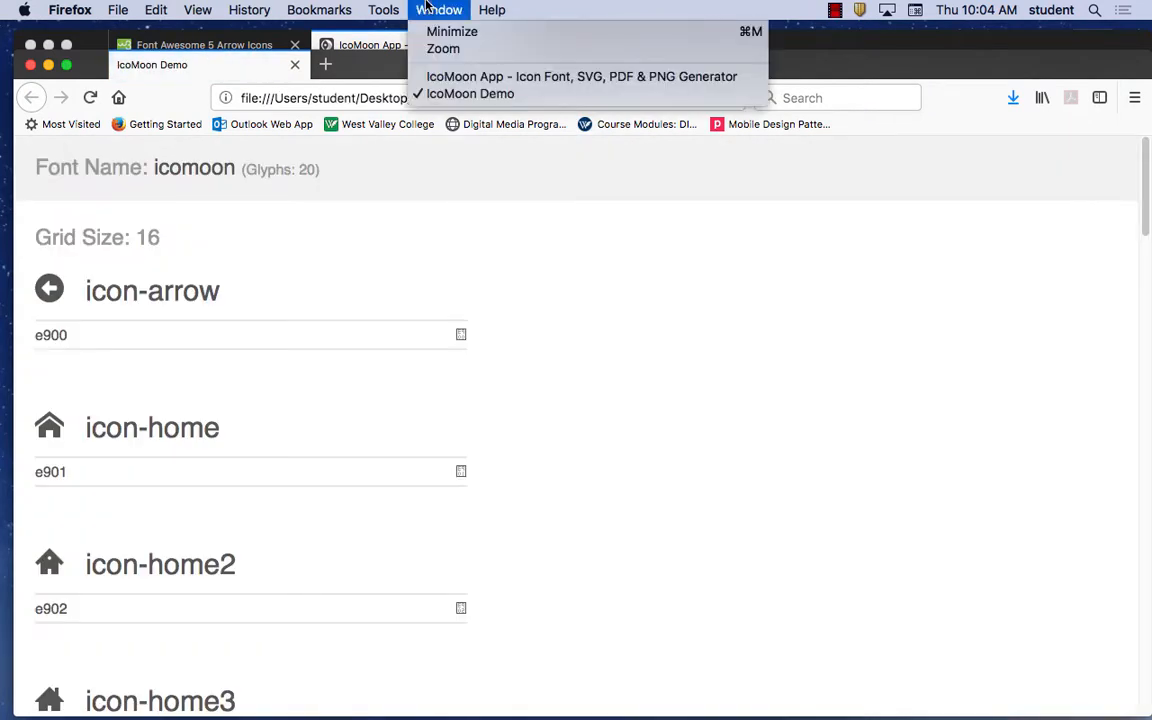
{"action": "mouse_move", "coordinate": [372, 9]}
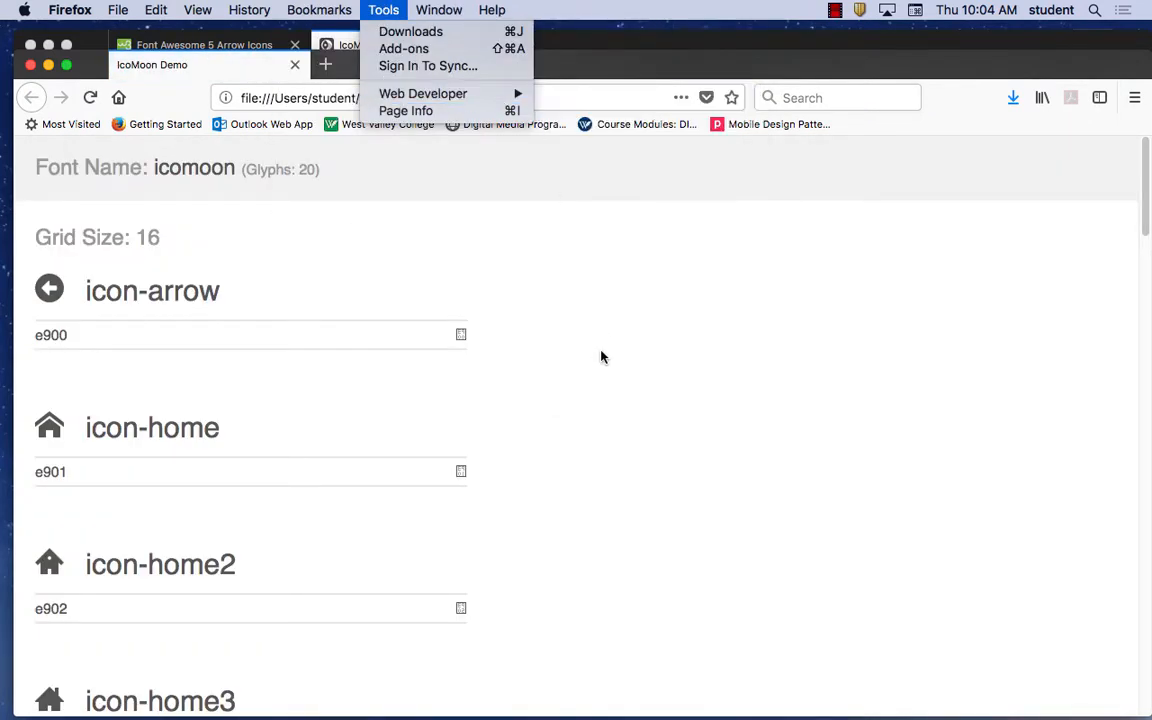
{"action": "mouse_move", "coordinate": [460, 93]}
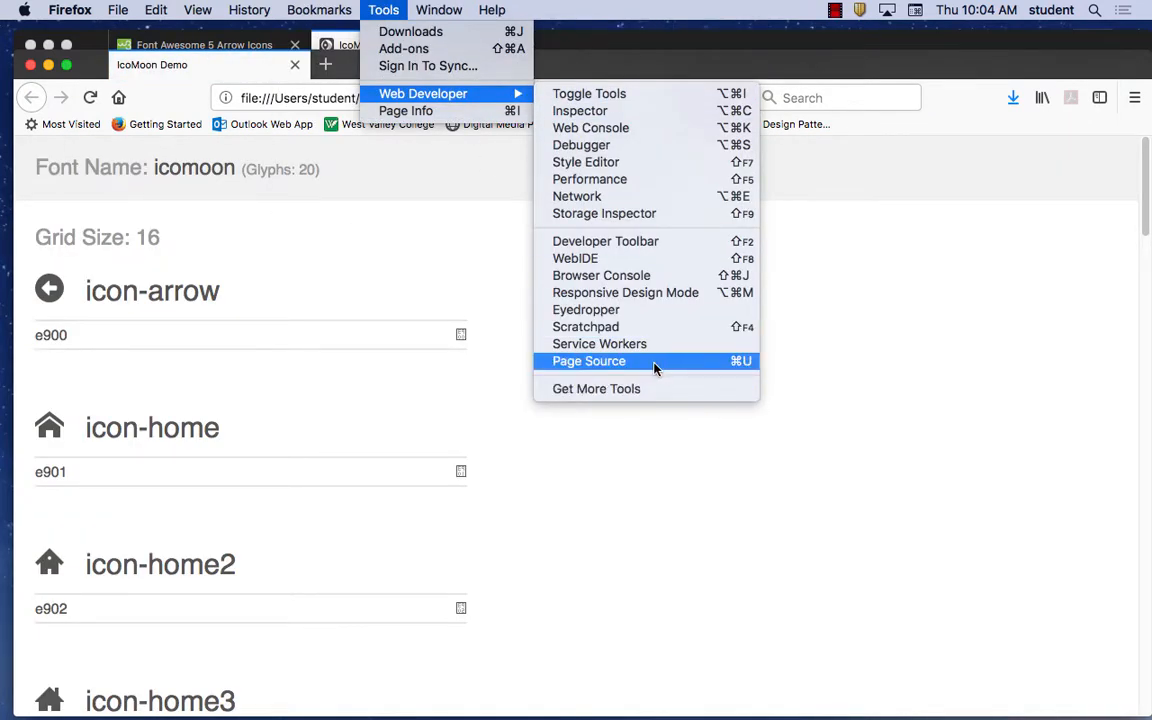
{"action": "left_click", "coordinate": [655, 366]}
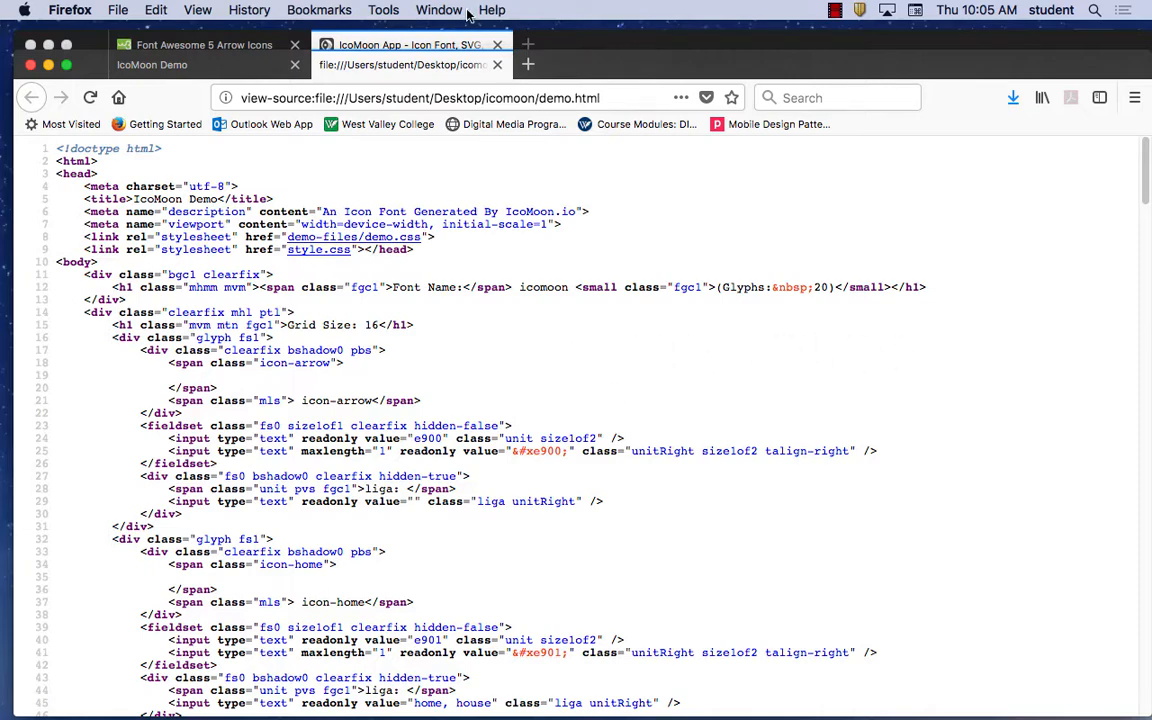
Step: Switch to Illustrator and create a new blank document with the default settings
{"action": "left_click", "coordinate": [381, 689]}
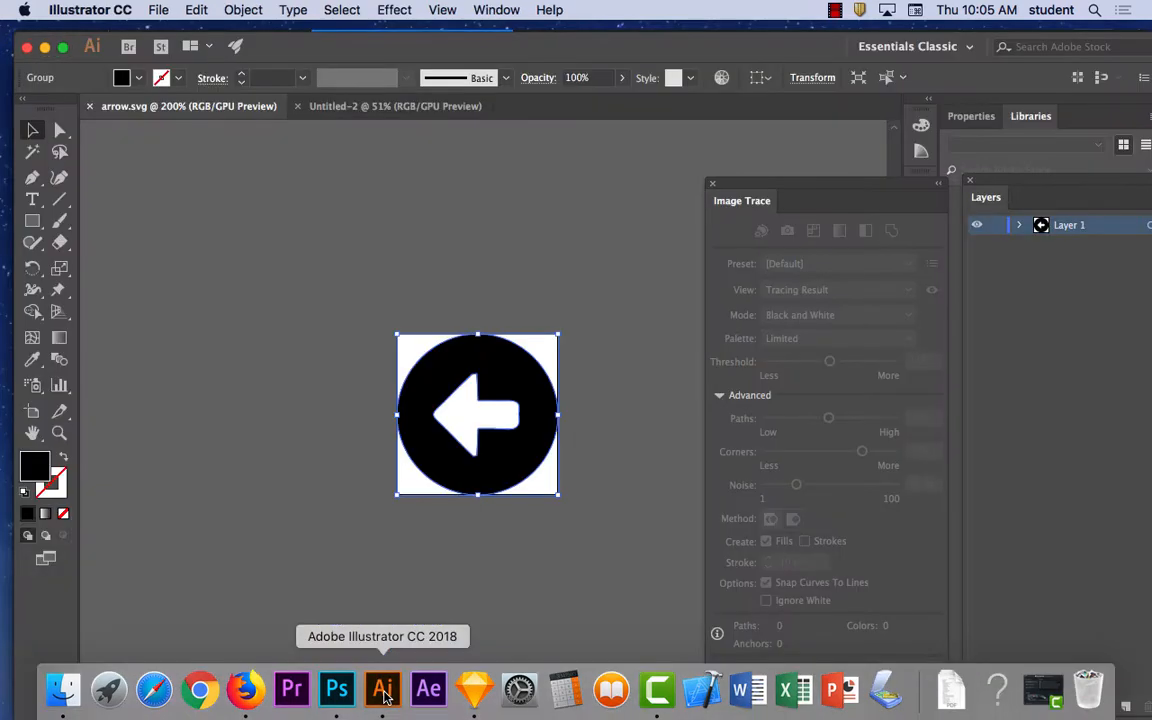
{"action": "left_click", "coordinate": [158, 10]}
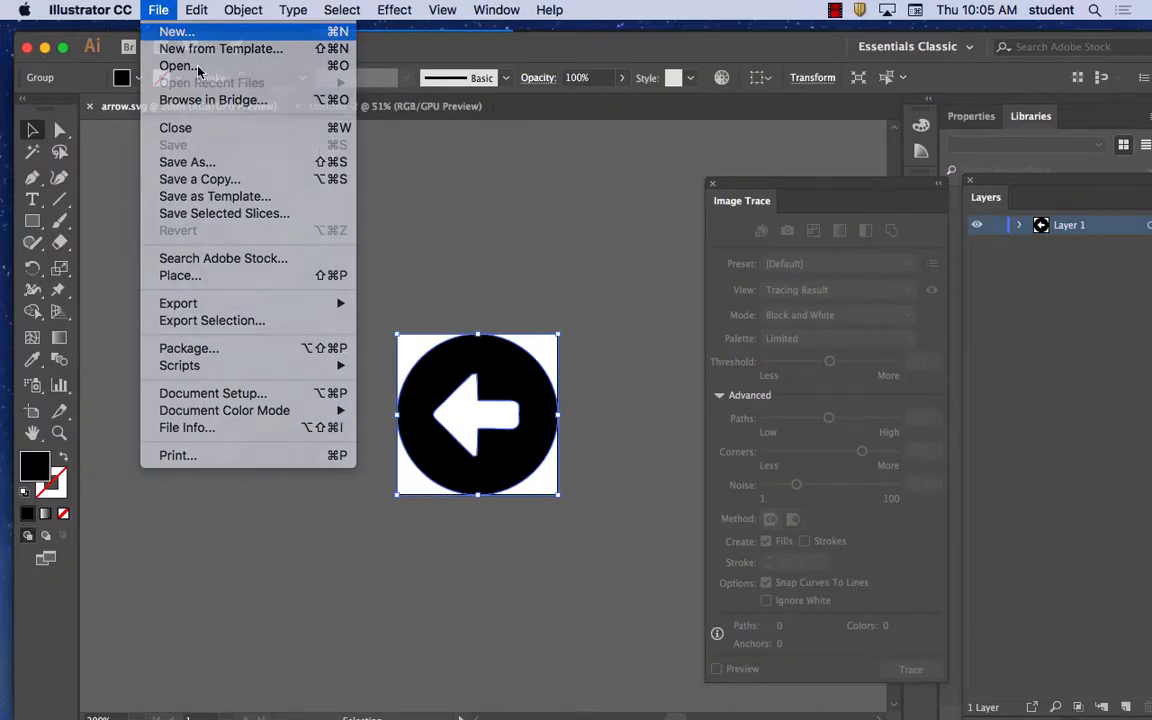
{"action": "left_click", "coordinate": [180, 31]}
{"action": "left_click", "coordinate": [870, 638]}
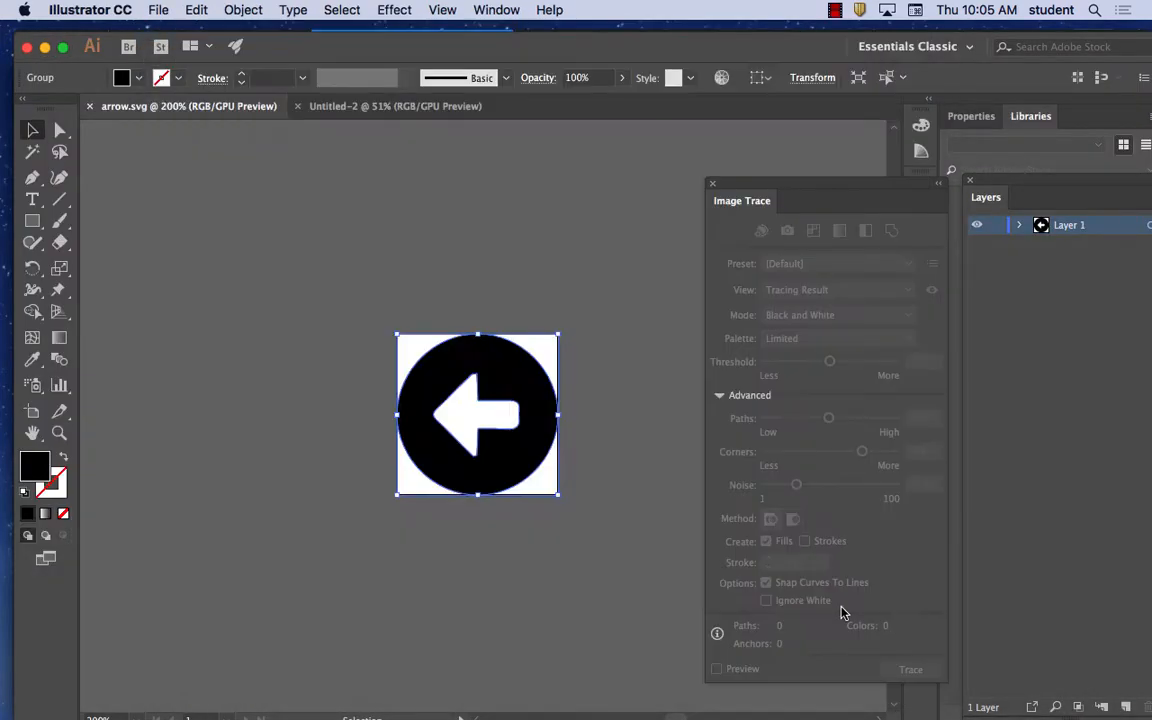
Step: Draw a square in the upper middle of the artboard and fill it with red E51313
{"action": "left_click", "coordinate": [32, 221]}
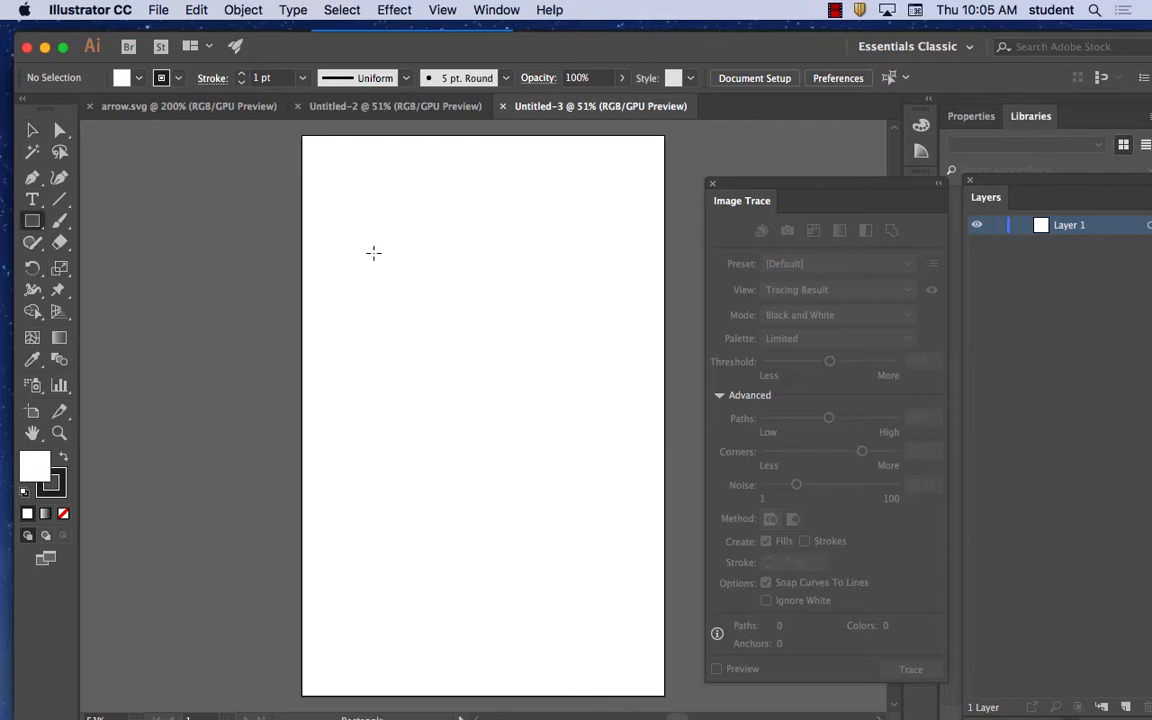
{"action": "left_click_drag", "start_coordinate": [428, 216], "coordinate": [530, 316]}
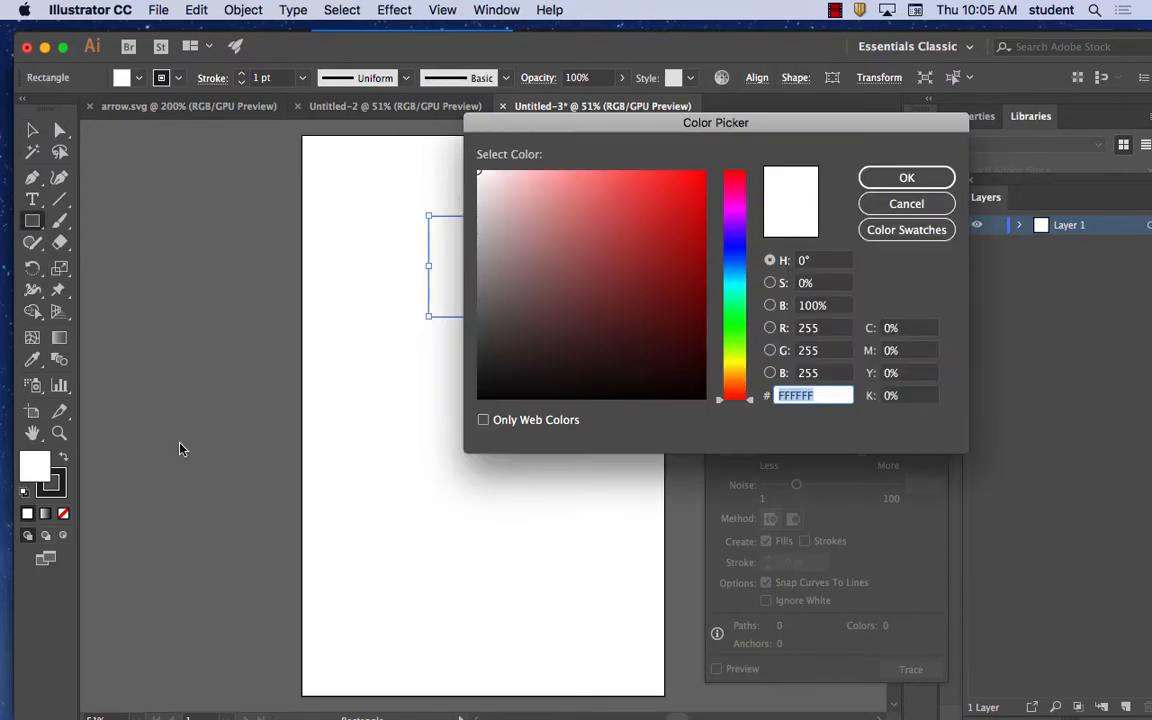
{"action": "double_click", "coordinate": [35, 465]}
{"action": "type", "text": "E51313"}
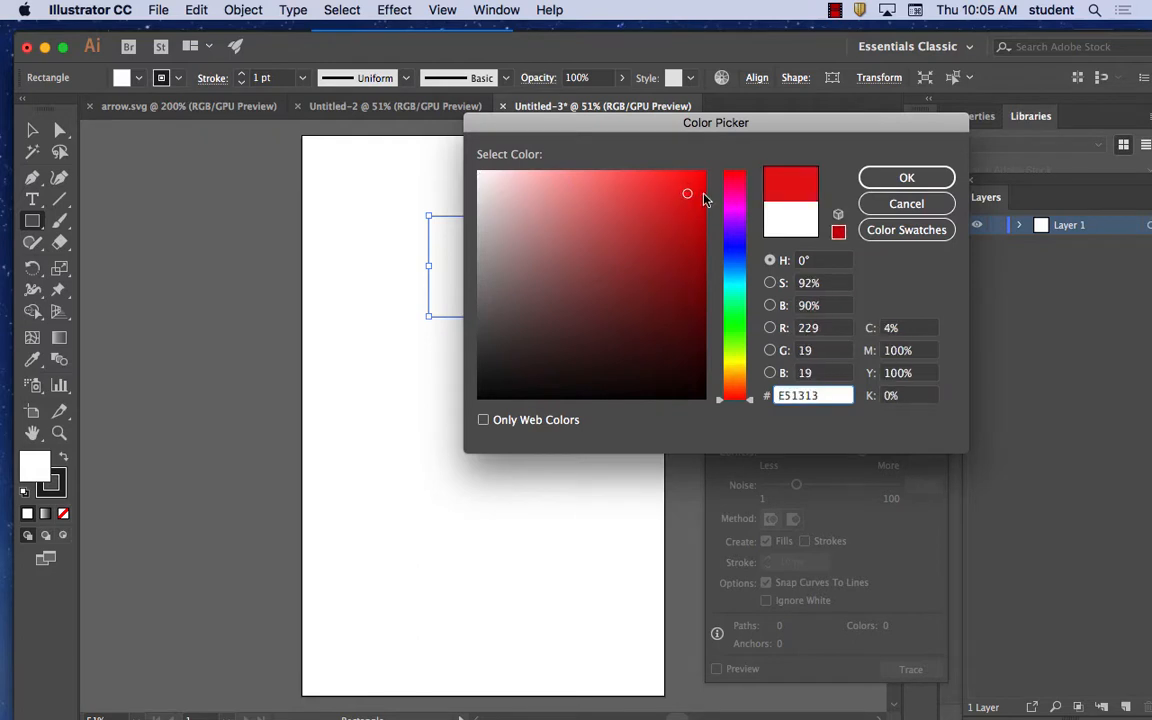
{"action": "left_click", "coordinate": [908, 177]}
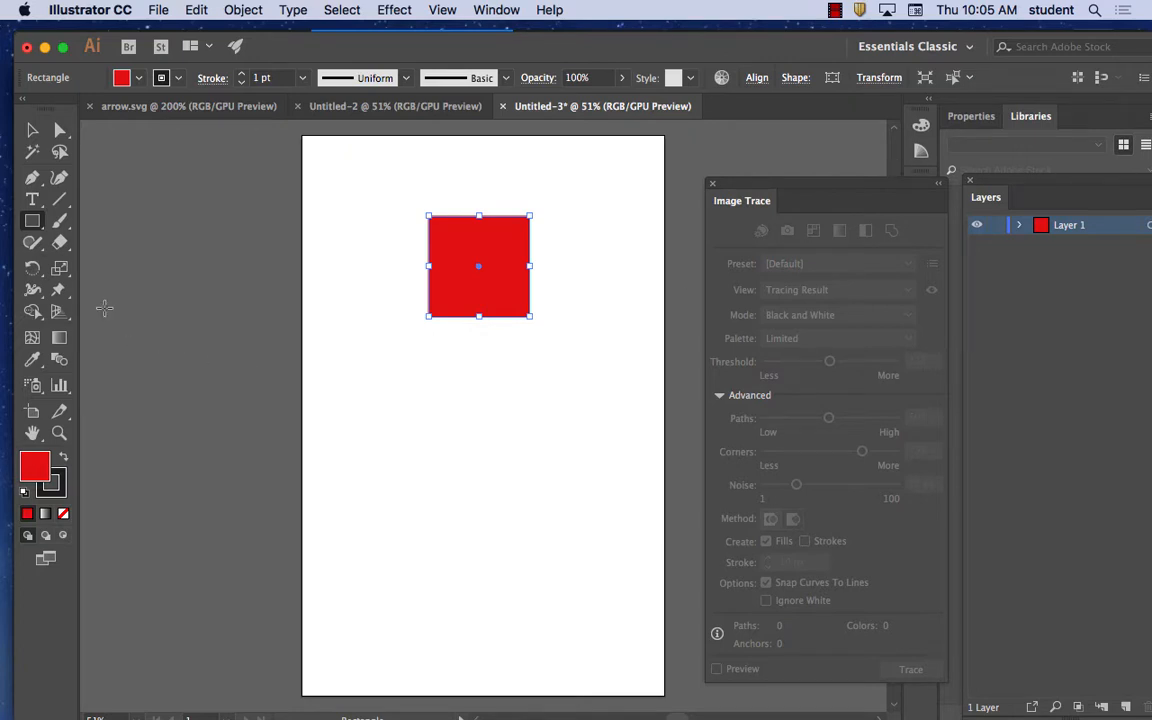
Step: Draw a circle overlapping the square's lower-right corner and cut it out of the square with Pathfinder's Minus Front
{"action": "left_click_drag", "start_coordinate": [32, 220], "coordinate": [80, 264]}
{"action": "left_click_drag", "start_coordinate": [562, 341], "coordinate": [457, 242]}
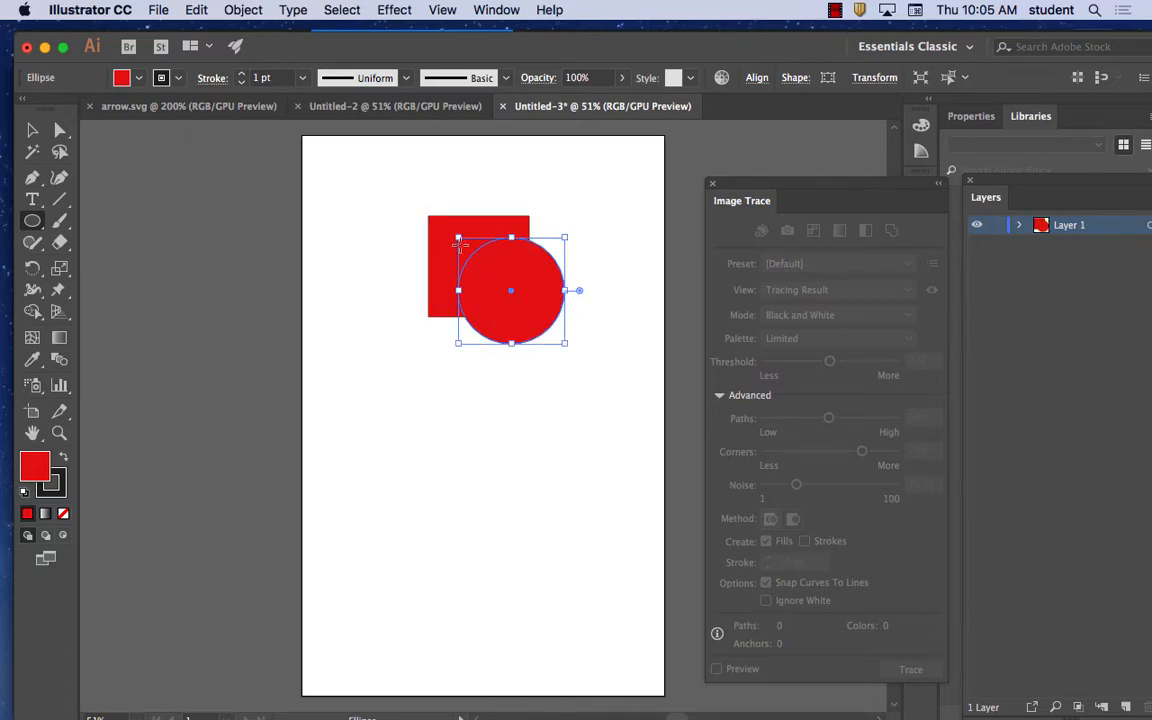
{"action": "left_click", "coordinate": [32, 129]}
{"action": "mouse_move", "coordinate": [395, 176]}
{"action": "left_mouse_down"}
{"action": "mouse_move", "coordinate": [591, 432]}
{"action": "mouse_move", "coordinate": [600, 422]}
{"action": "left_mouse_up"}
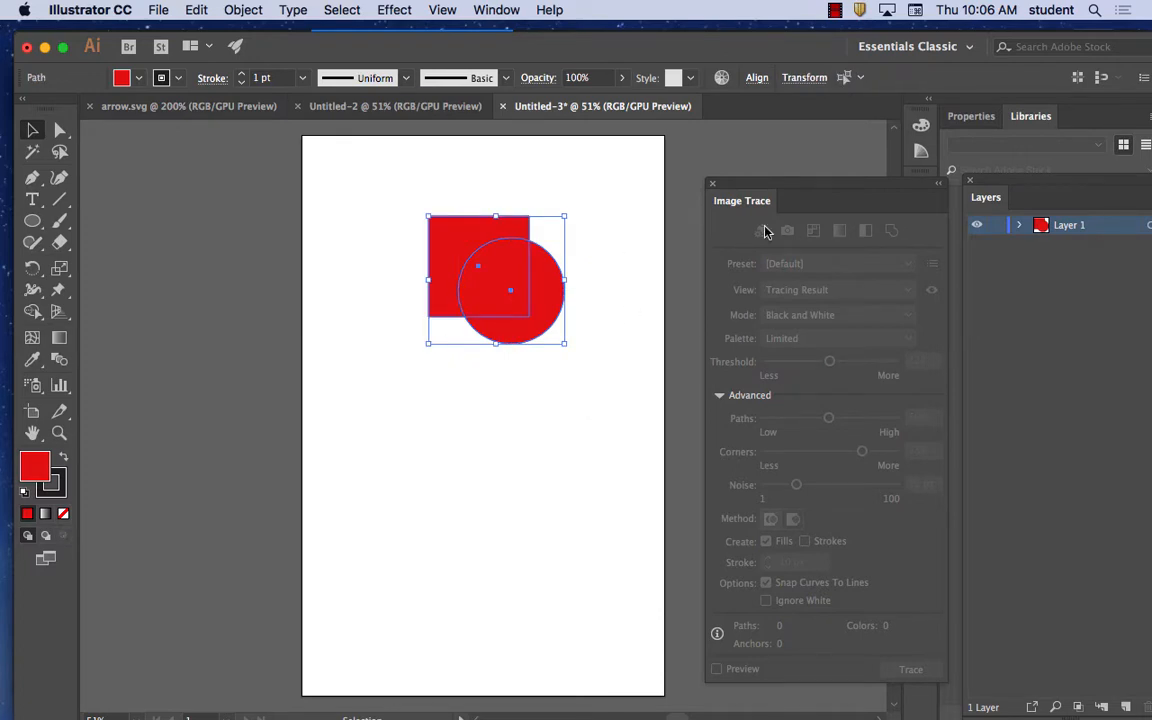
{"action": "left_click", "coordinate": [508, 11]}
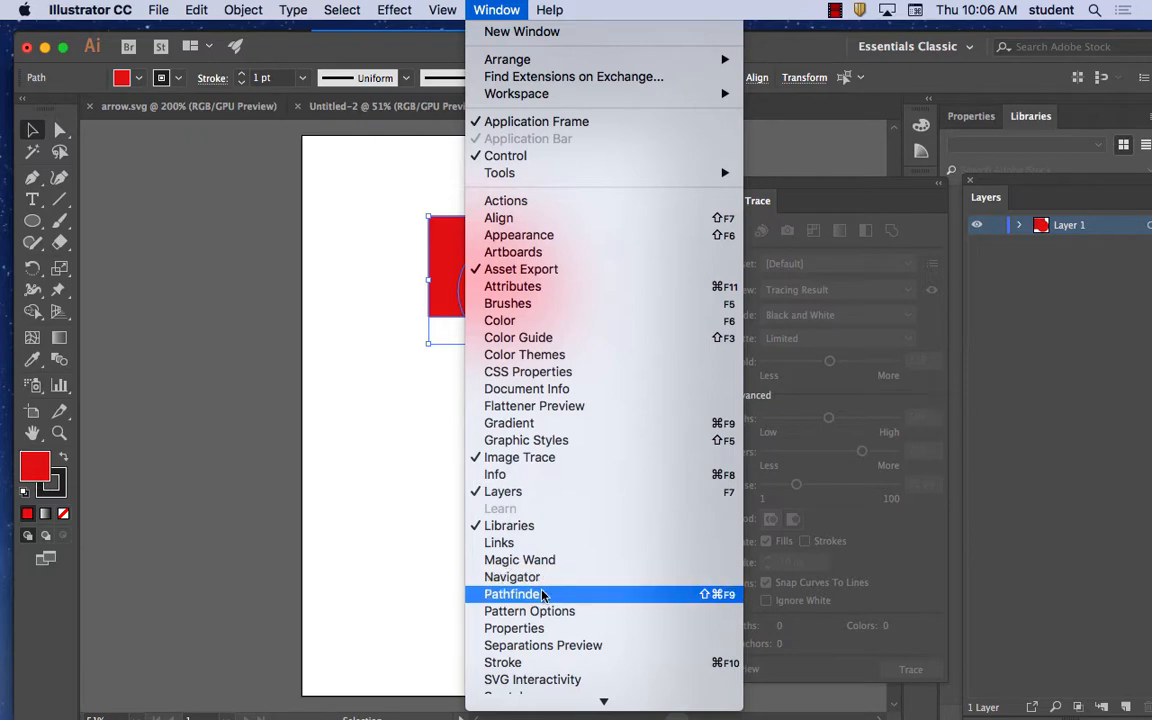
{"action": "left_click", "coordinate": [500, 594]}
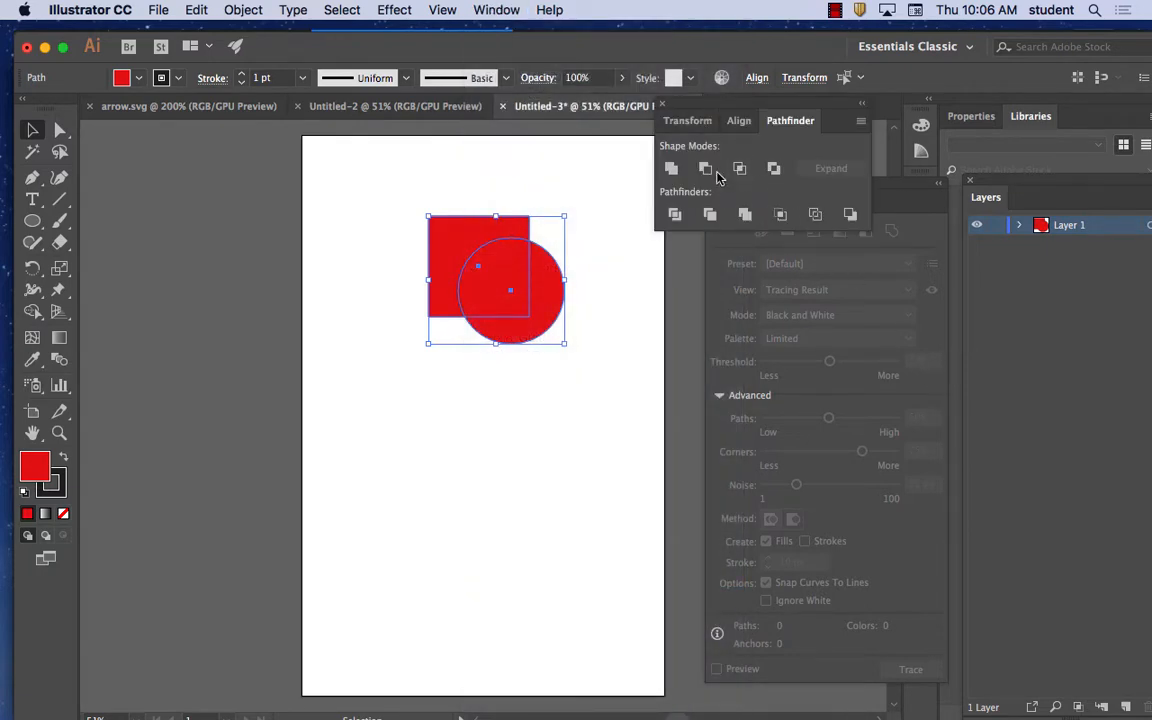
{"action": "left_click", "coordinate": [705, 168]}
{"action": "left_click", "coordinate": [573, 368]}
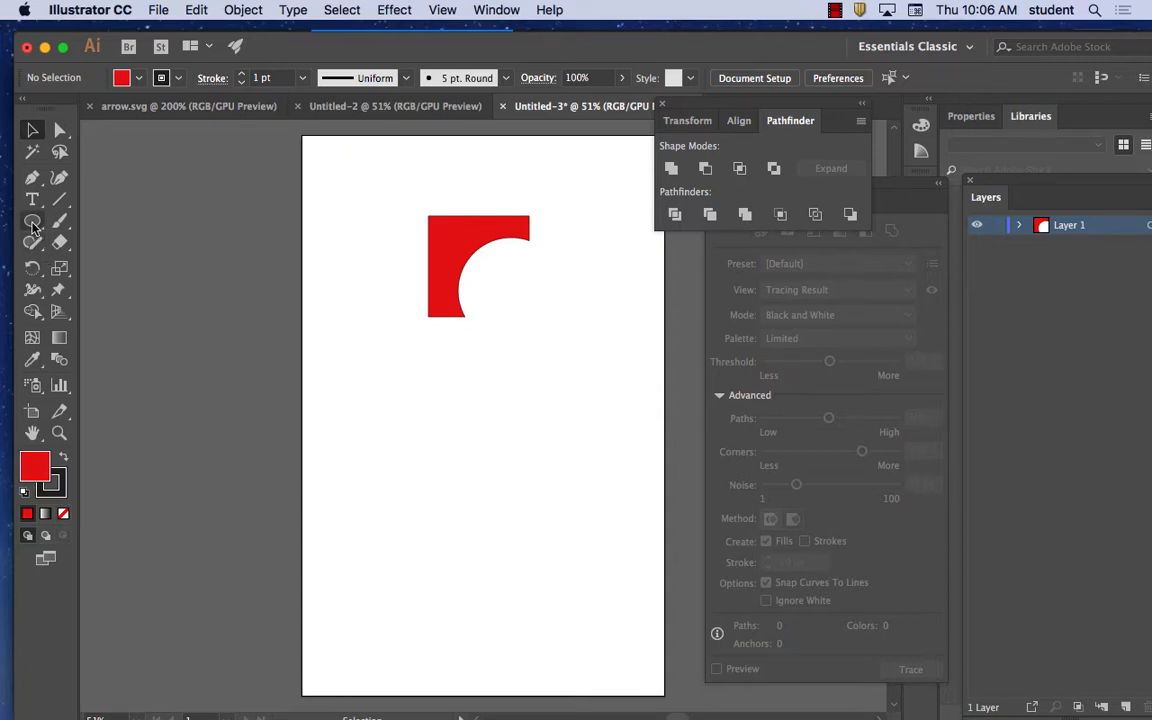
Step: Draw a five-pointed star over the cut-out square and fill it with green 27F436
{"action": "left_click_drag", "start_coordinate": [32, 221], "coordinate": [110, 307]}
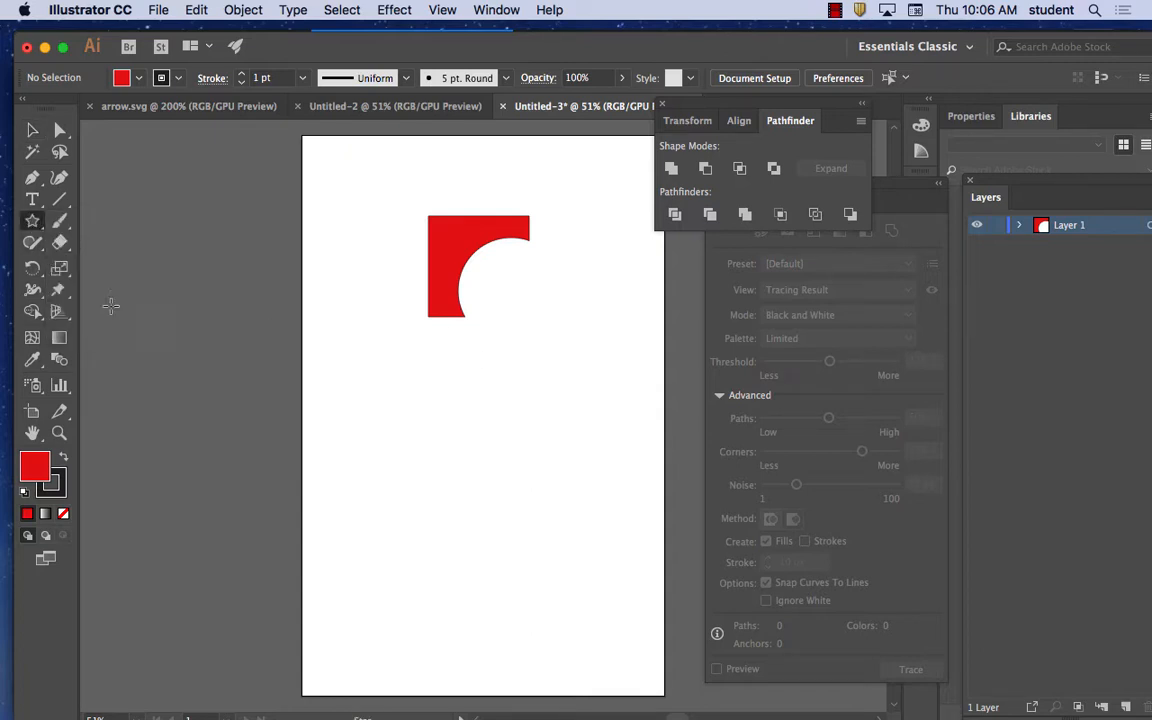
{"action": "left_click_drag", "start_coordinate": [480, 261], "coordinate": [502, 287]}
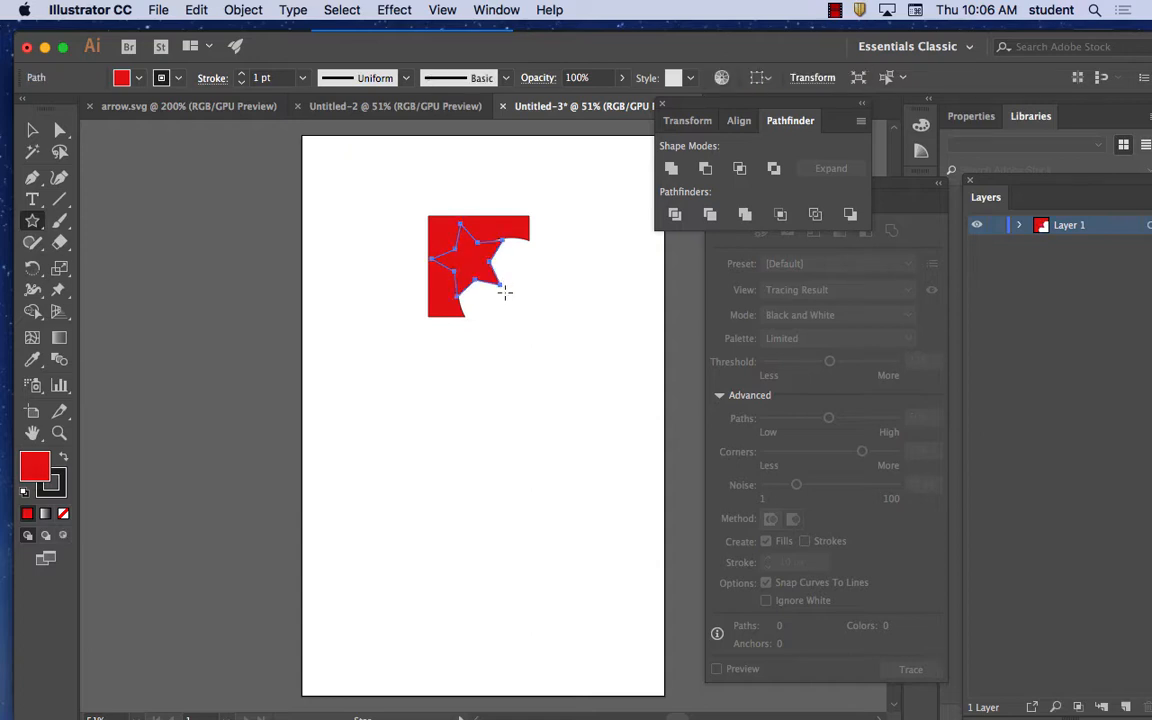
{"action": "double_click", "coordinate": [34, 465]}
{"action": "left_click_drag", "start_coordinate": [735, 373], "coordinate": [735, 321]}
{"action": "left_click", "coordinate": [670, 180]}
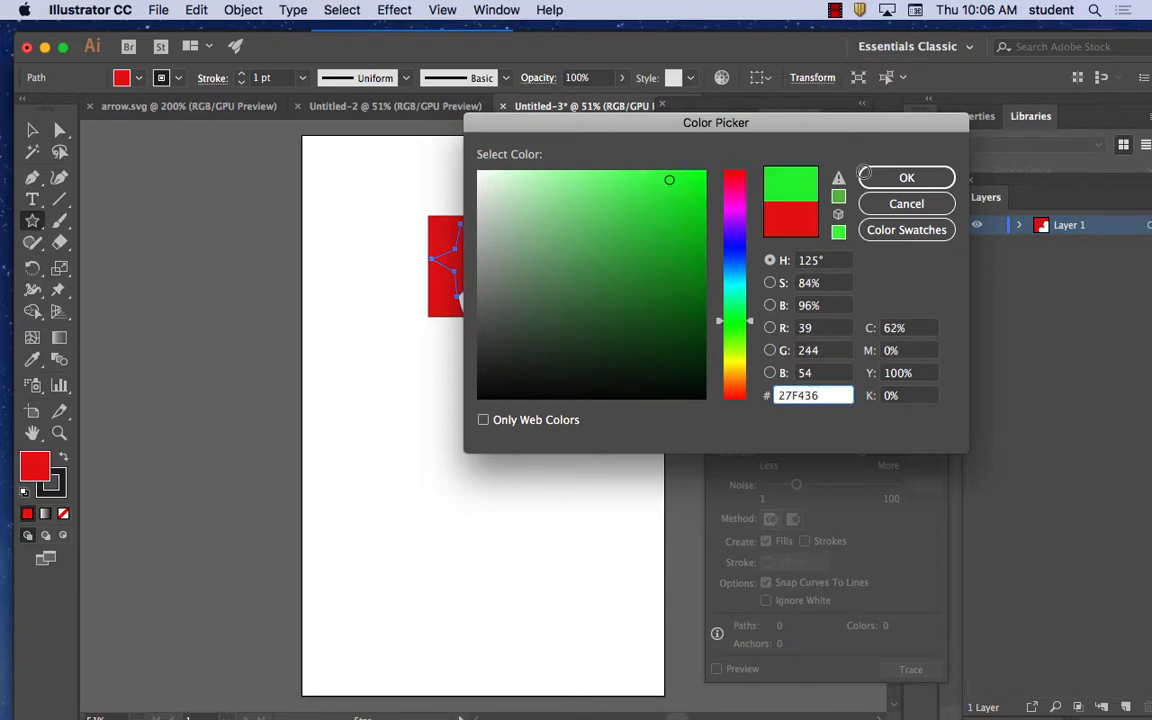
{"action": "left_click", "coordinate": [873, 178]}
Step: Move the green star slightly right and down so it sits over the curved cutout, and deselect it
{"action": "left_click", "coordinate": [42, 127]}
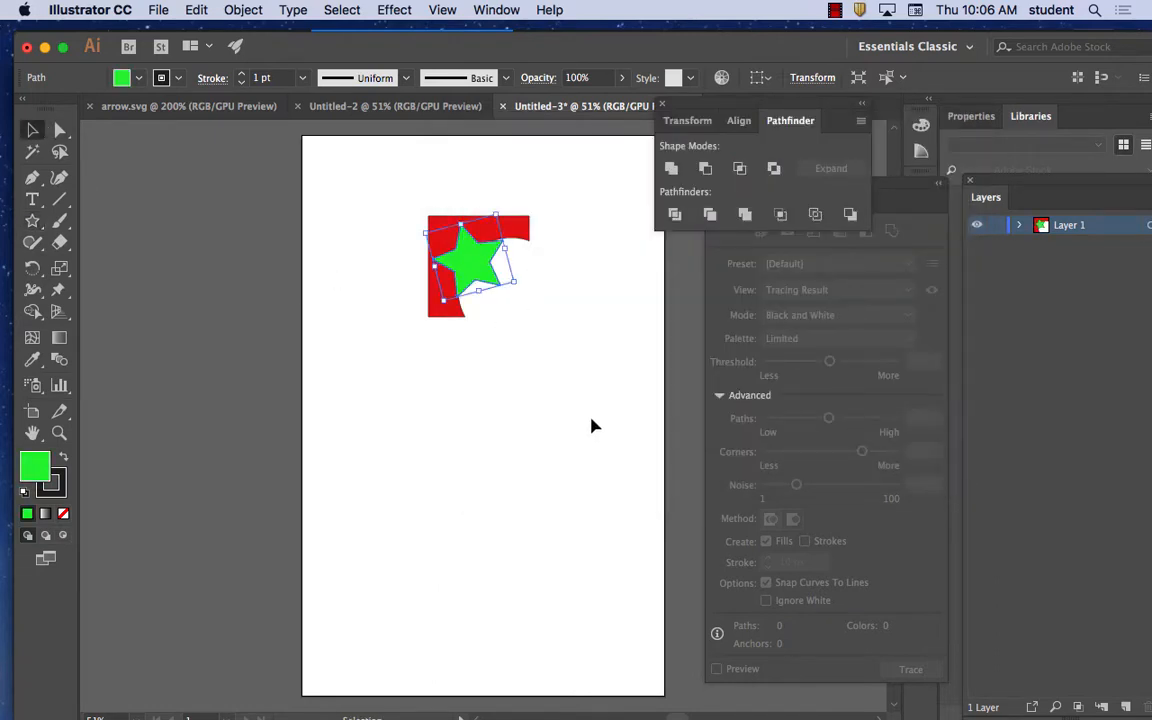
{"action": "left_click", "coordinate": [456, 324]}
{"action": "left_click_drag", "start_coordinate": [464, 265], "coordinate": [482, 276]}
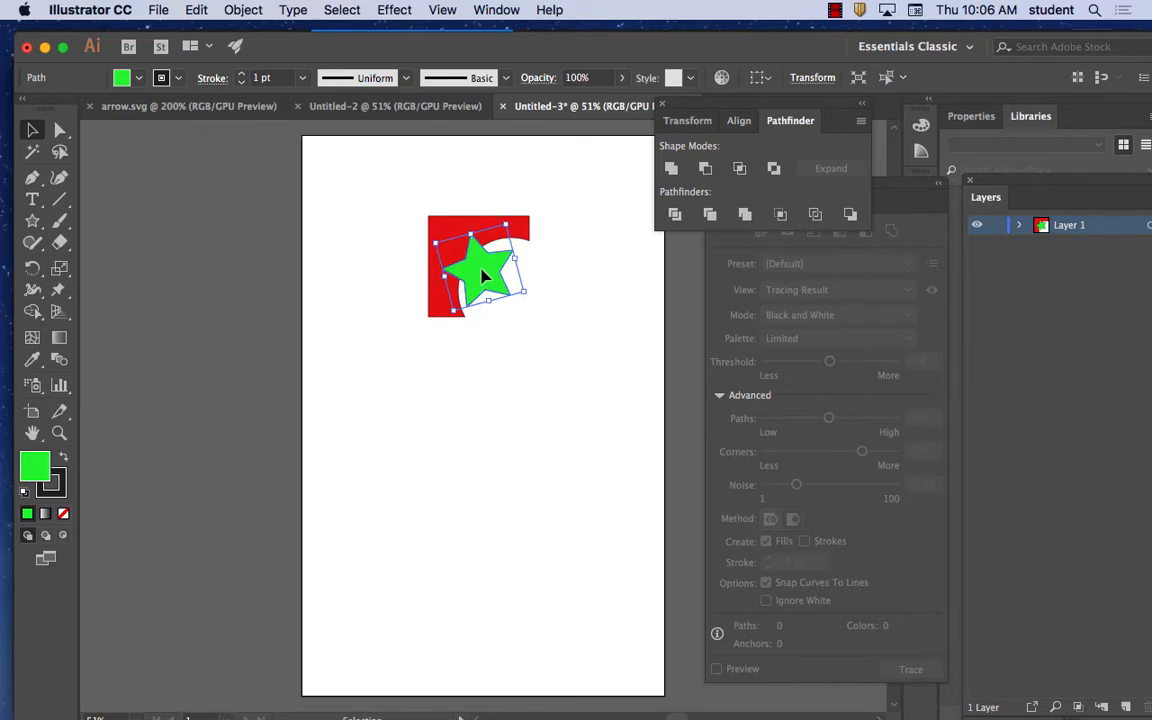
{"action": "mouse_move", "coordinate": [482, 276]}
{"action": "left_mouse_down"}
{"action": "mouse_move", "coordinate": [478, 267]}
{"action": "mouse_move", "coordinate": [485, 274]}
{"action": "left_mouse_up"}
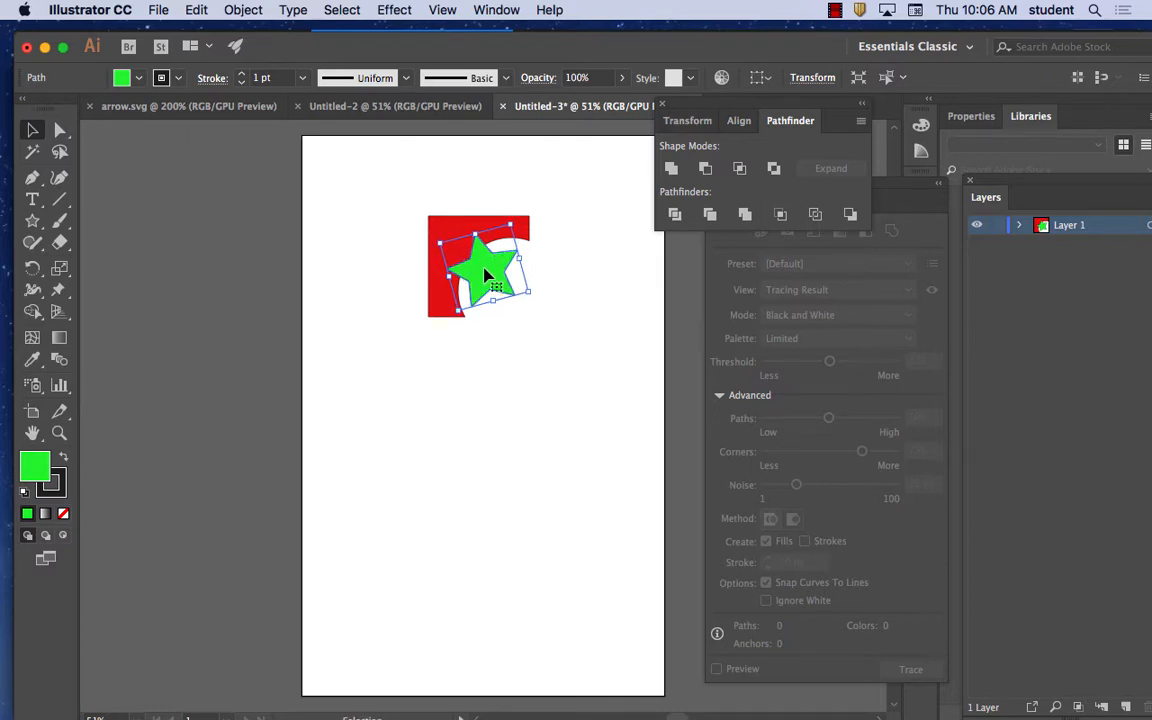
{"action": "left_click", "coordinate": [585, 314]}
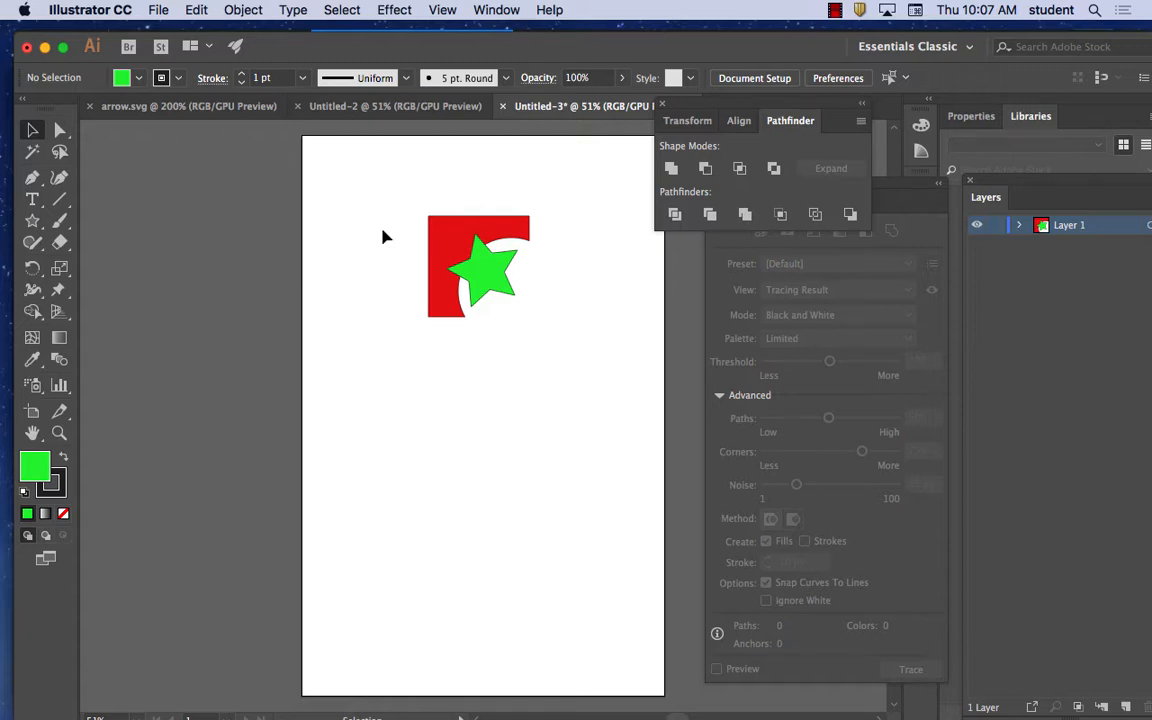
Step: Select the red shape and the star, and fit the artboard to the selected art
{"action": "left_click_drag", "start_coordinate": [405, 185], "coordinate": [551, 349]}
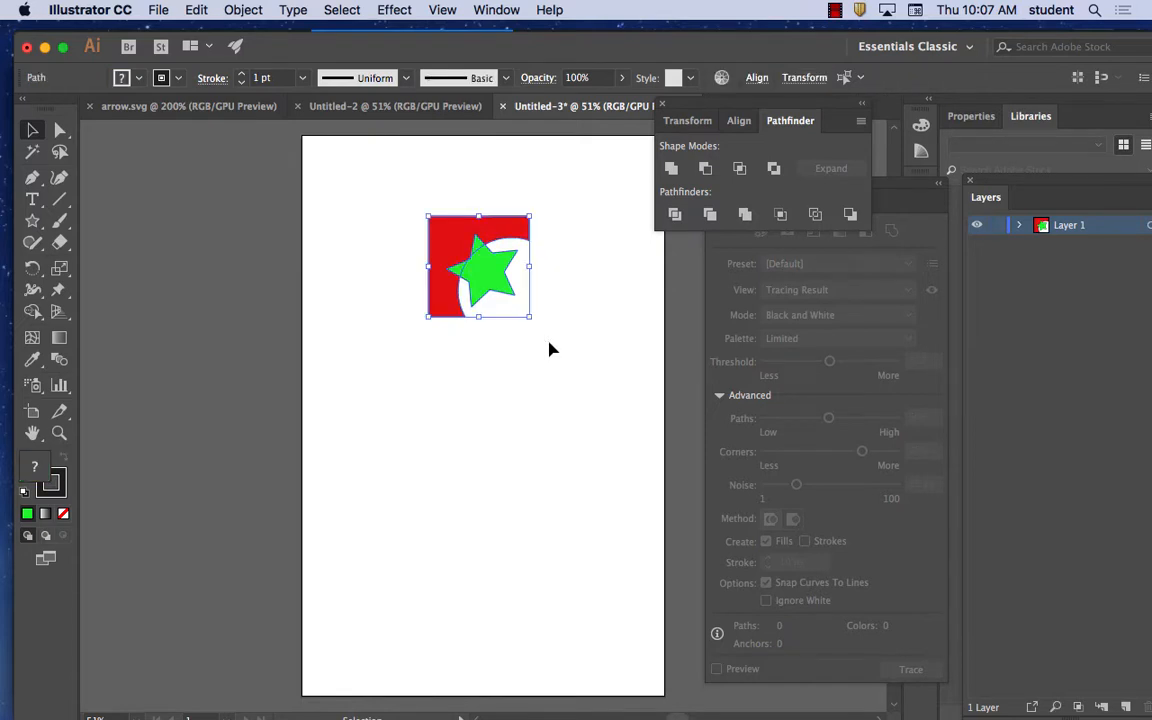
{"action": "left_click", "coordinate": [241, 9]}
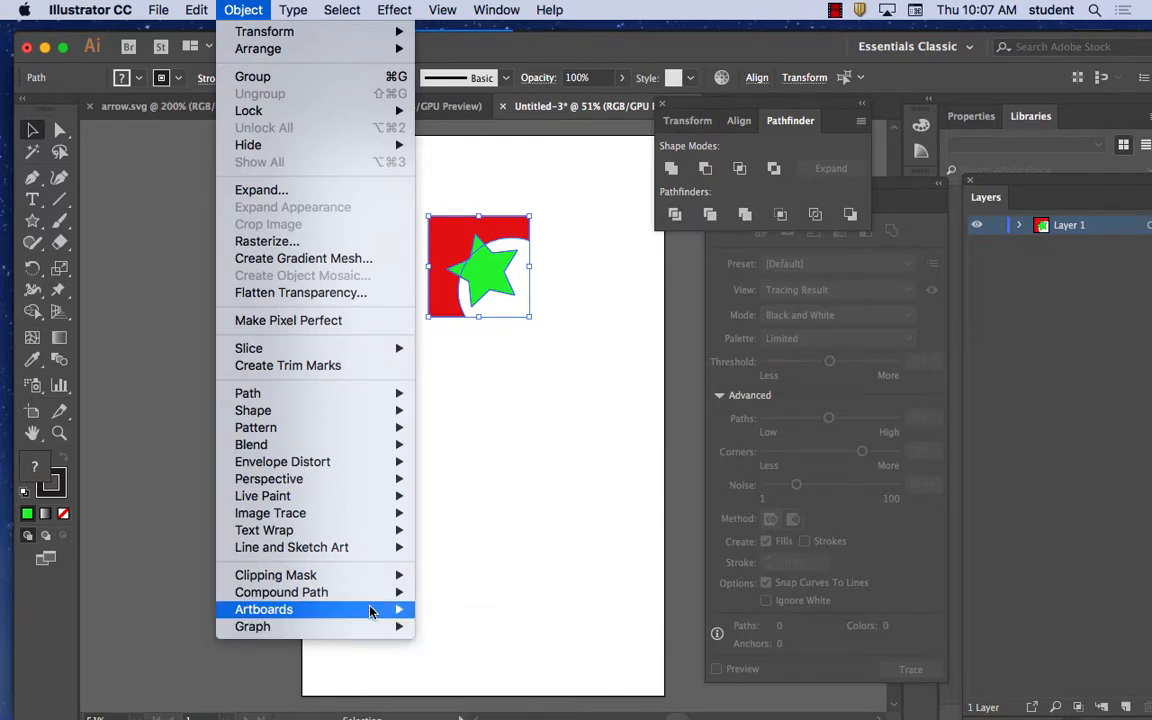
{"action": "mouse_move", "coordinate": [370, 611]}
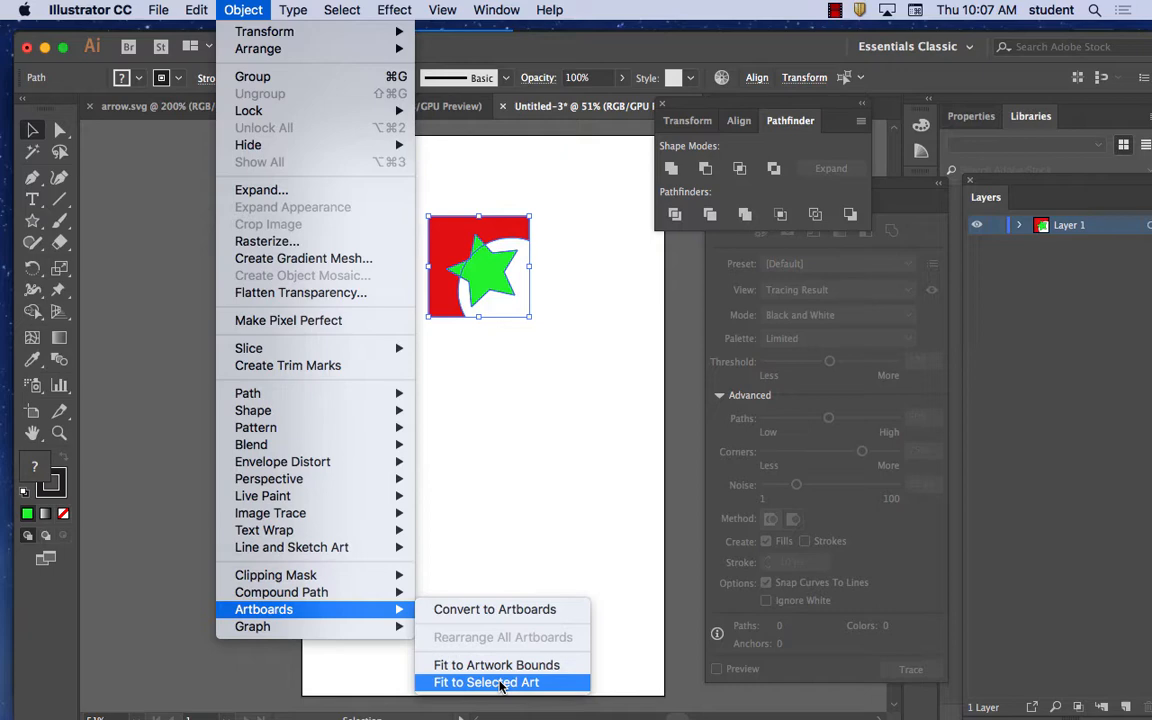
{"action": "left_click", "coordinate": [500, 683]}
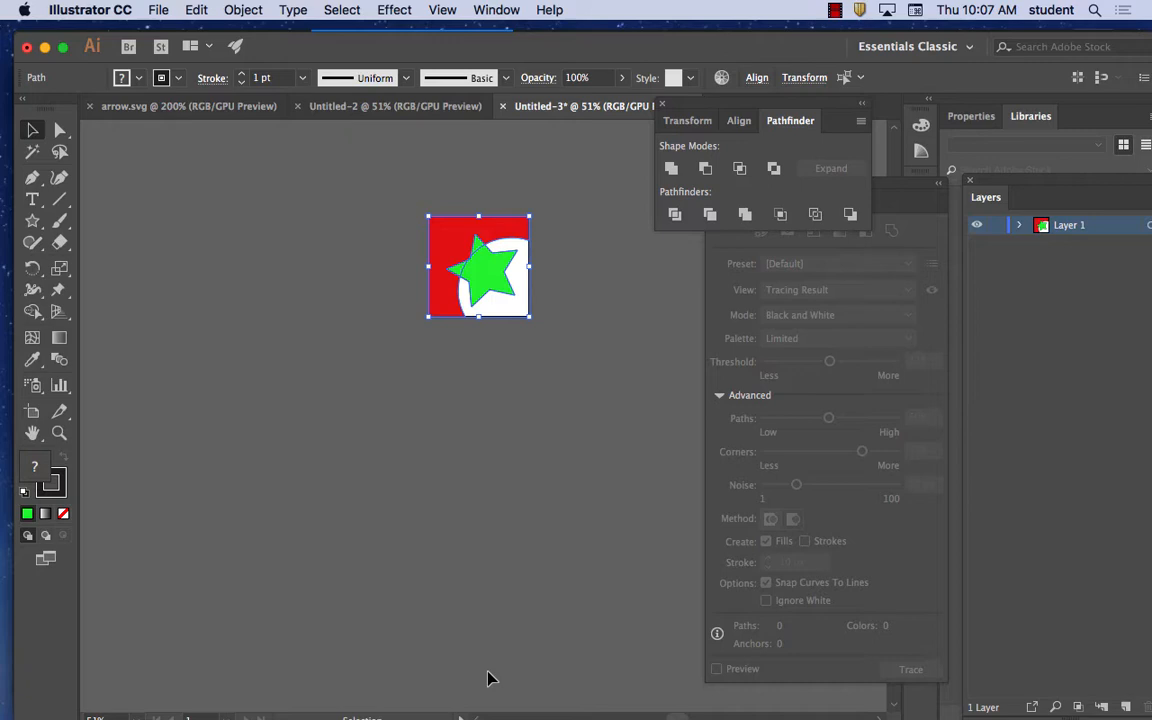
Step: Save the document to the Desktop as star_box in SVG format with the default SVG options
{"action": "left_click", "coordinate": [158, 9]}
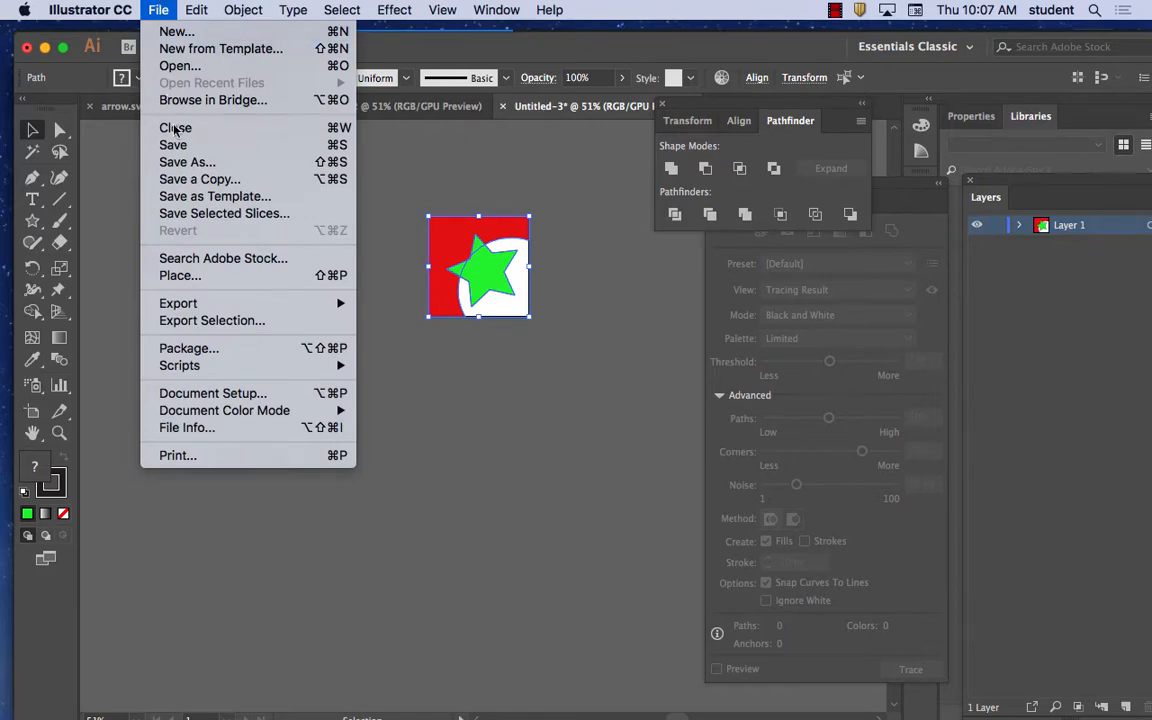
{"action": "left_click", "coordinate": [190, 162]}
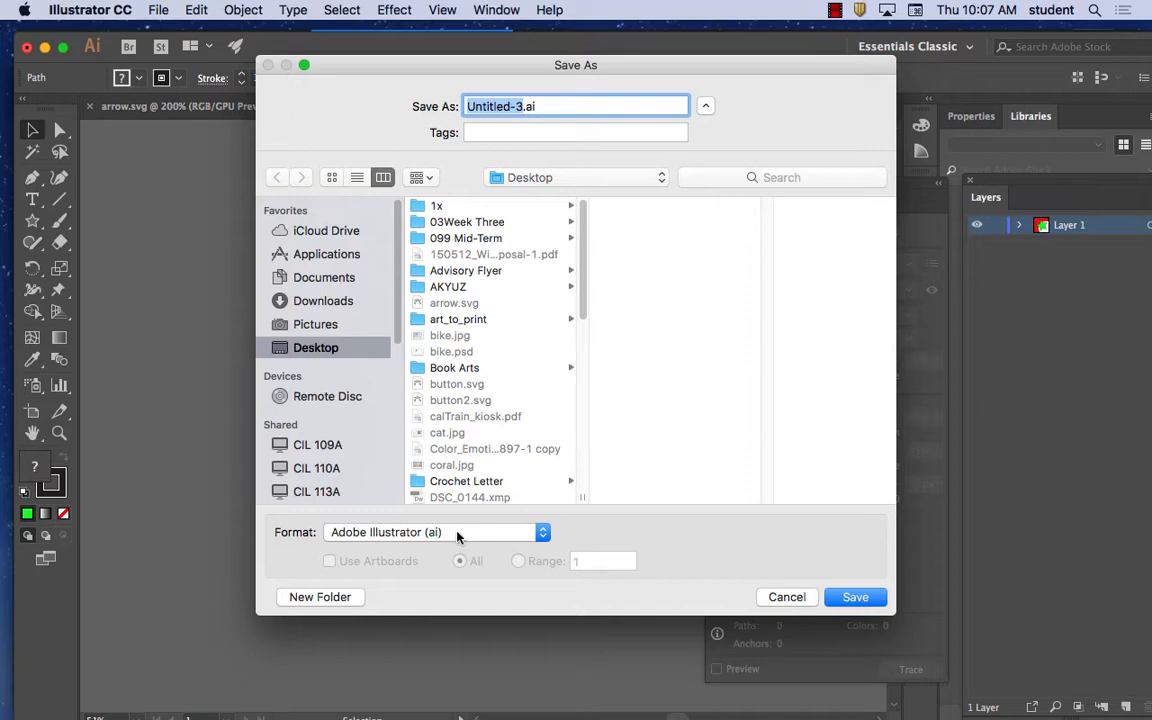
{"action": "left_click", "coordinate": [430, 533]}
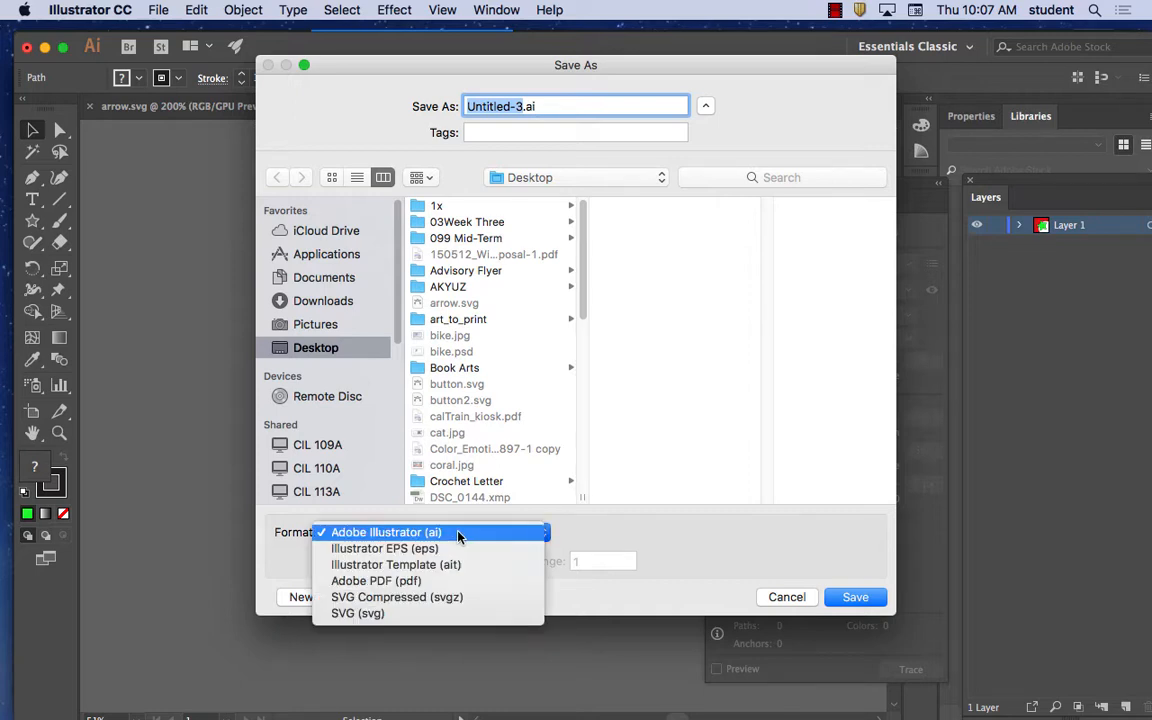
{"action": "left_click", "coordinate": [424, 614]}
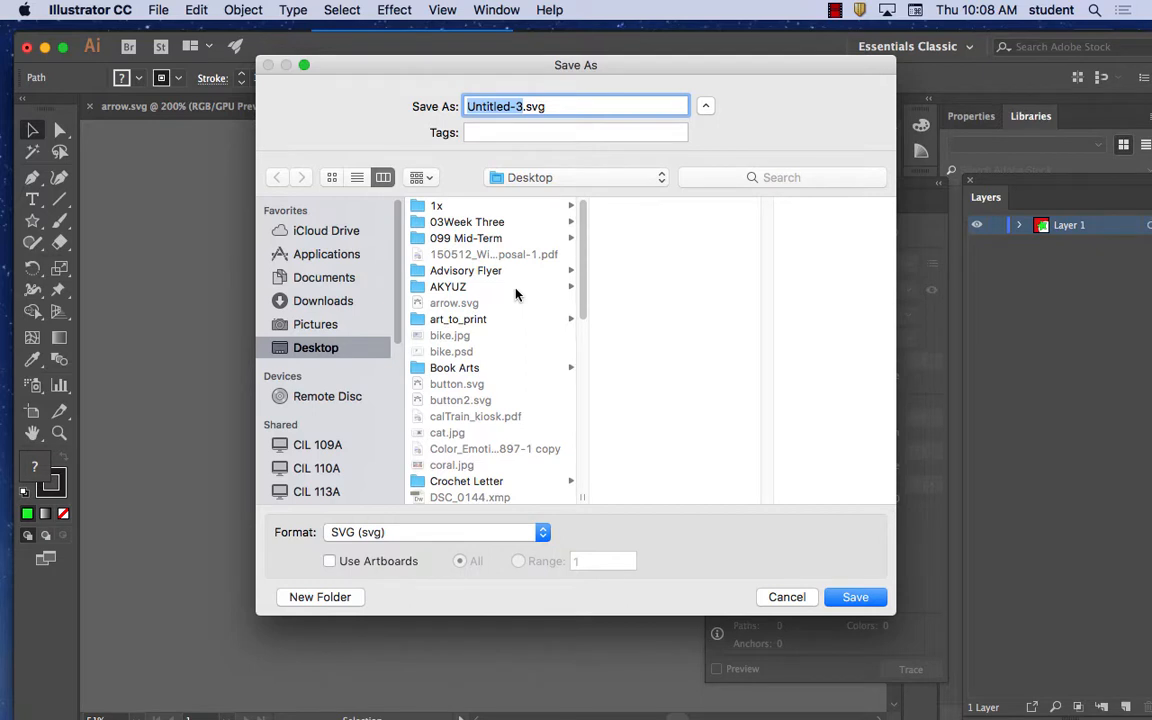
{"action": "type", "text": "star"}
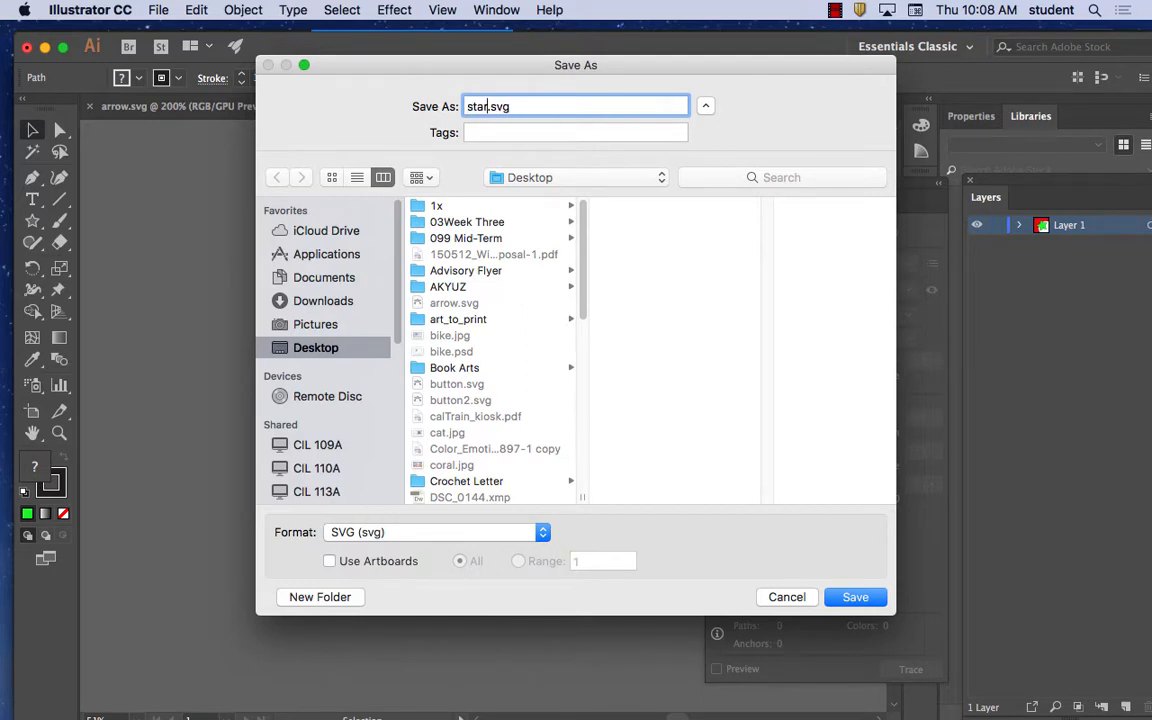
{"action": "type", "text": "_box"}
{"action": "left_click", "coordinate": [854, 597]}
{"action": "left_click", "coordinate": [802, 470]}
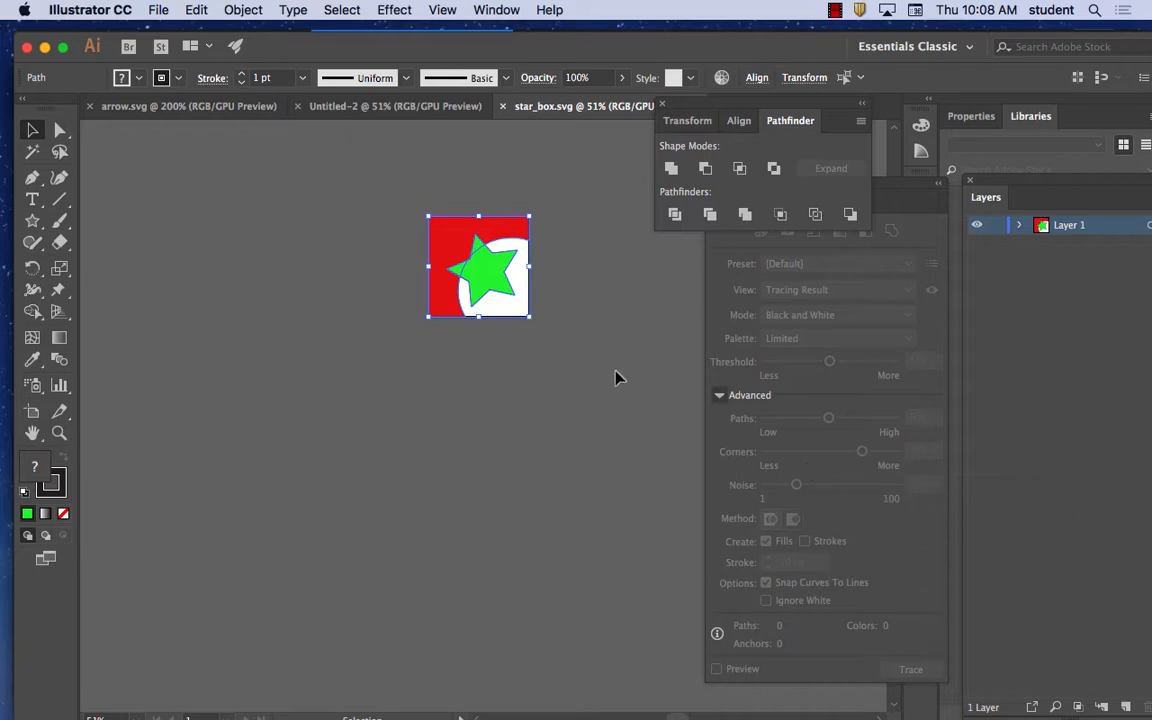
Step: Switch to Firefox and close the demo.html source and IcoMoon Demo tabs
{"action": "mouse_move", "coordinate": [476, 712]}
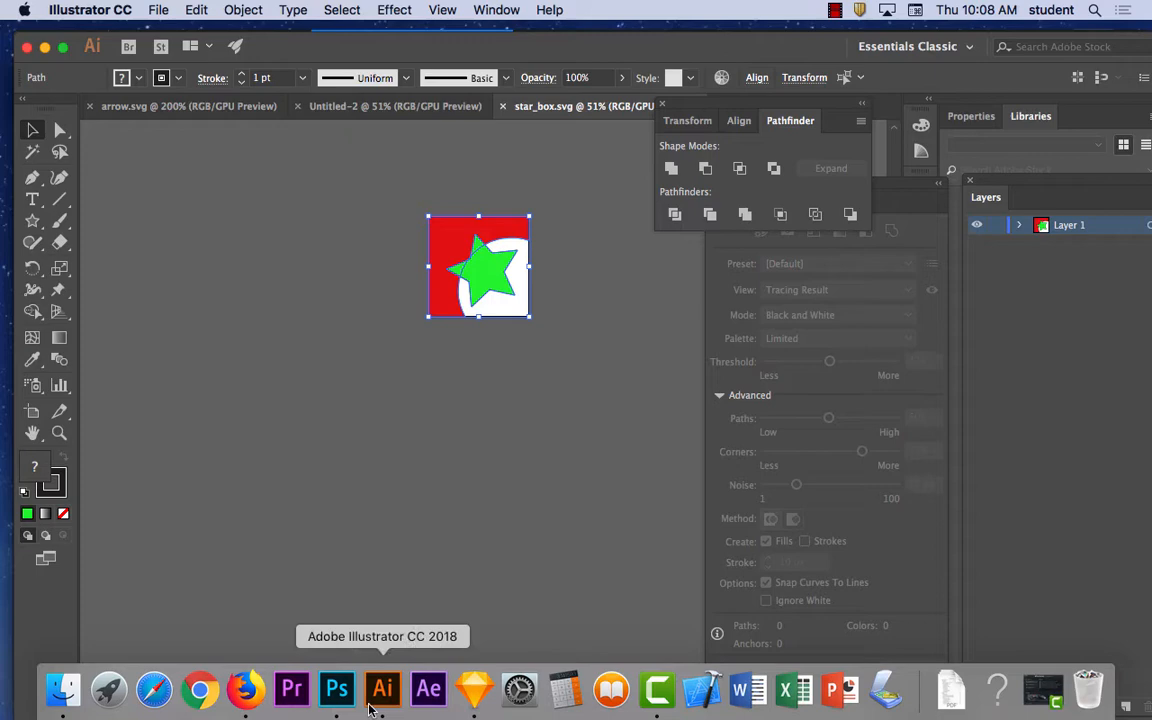
{"action": "left_click", "coordinate": [248, 694]}
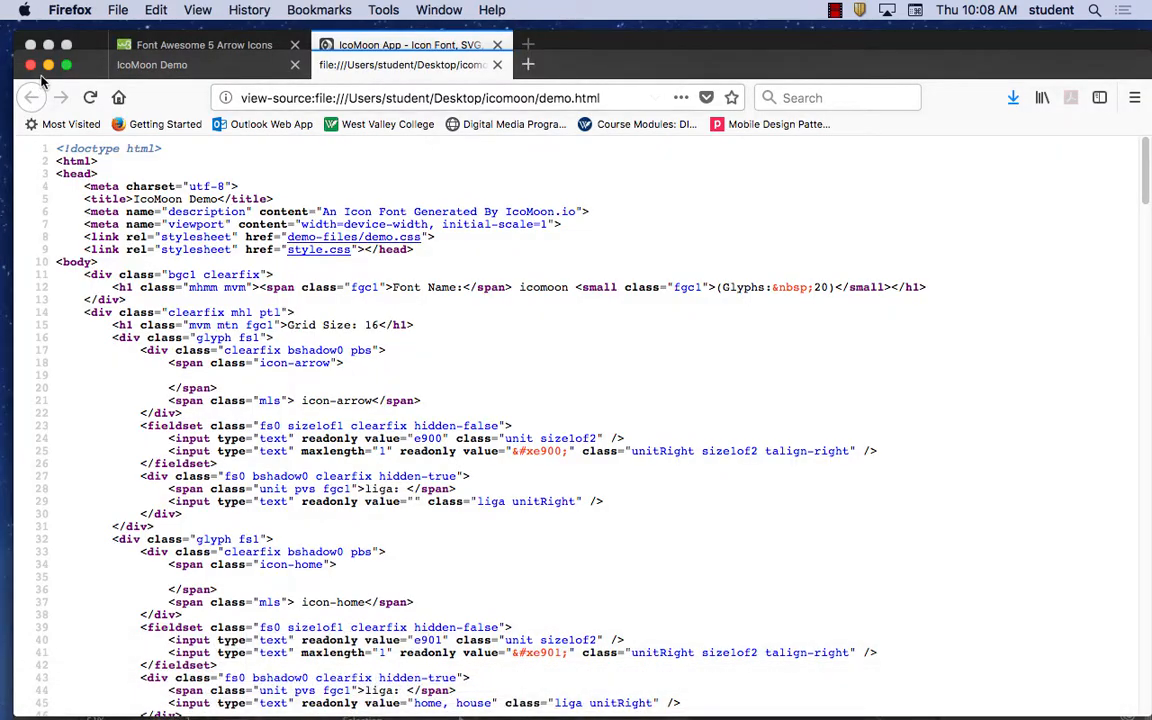
{"action": "left_click", "coordinate": [148, 68]}
{"action": "left_click", "coordinate": [413, 69]}
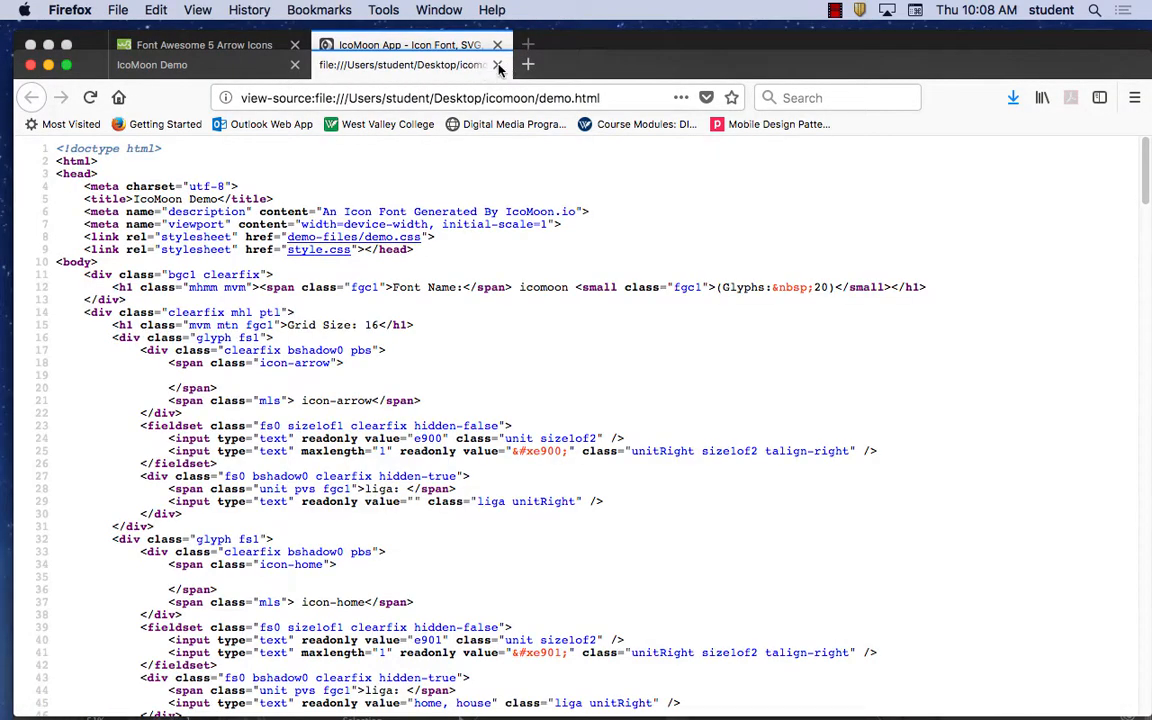
{"action": "left_click", "coordinate": [498, 66]}
{"action": "left_click", "coordinate": [295, 65]}
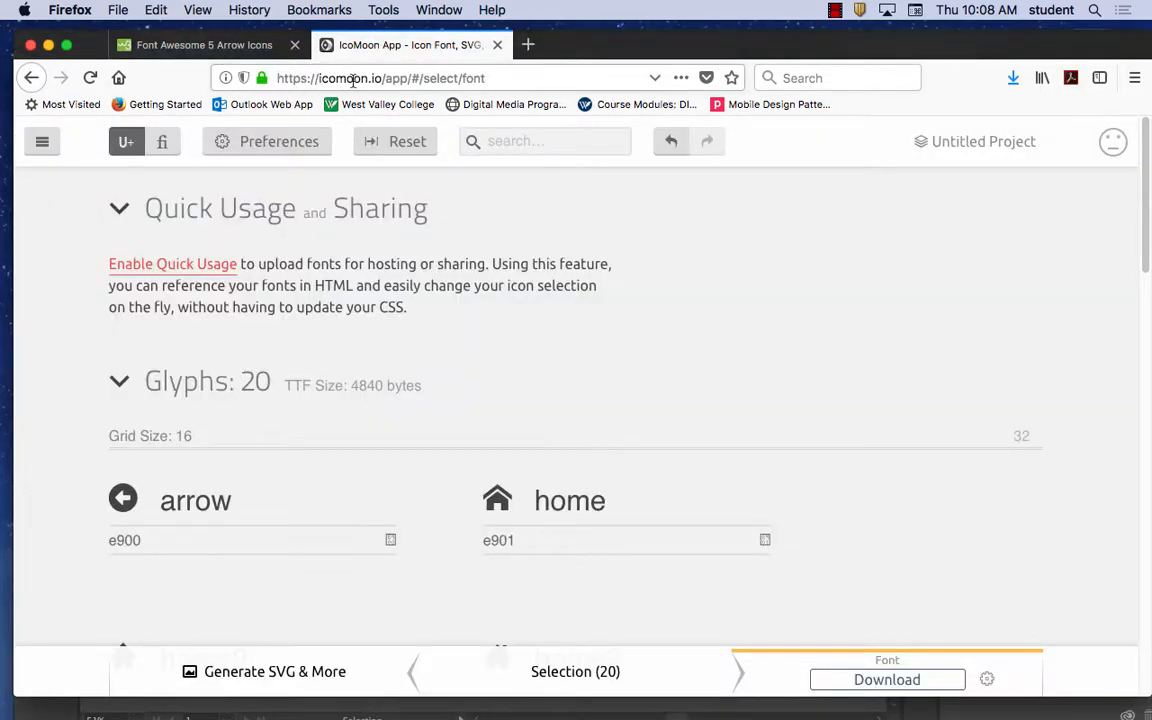
{"action": "left_click_drag", "start_coordinate": [381, 78], "coordinate": [620, 112]}
{"action": "key", "text": "BackSpace"}
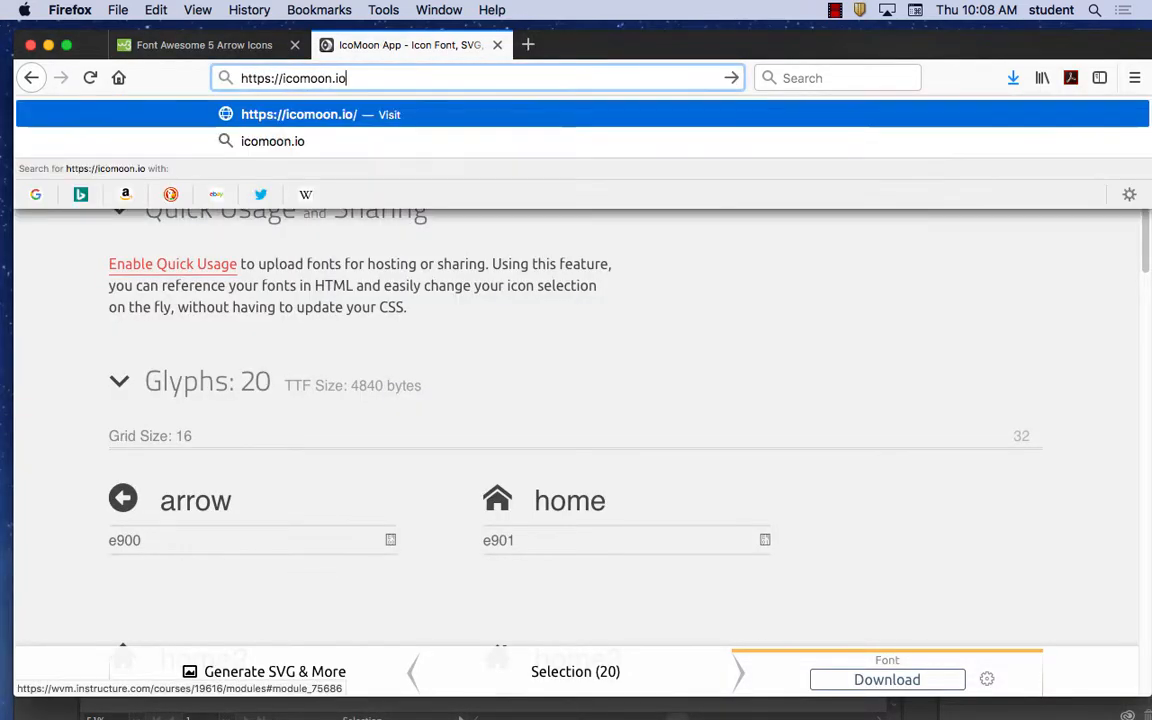
{"action": "key", "text": "Return"}
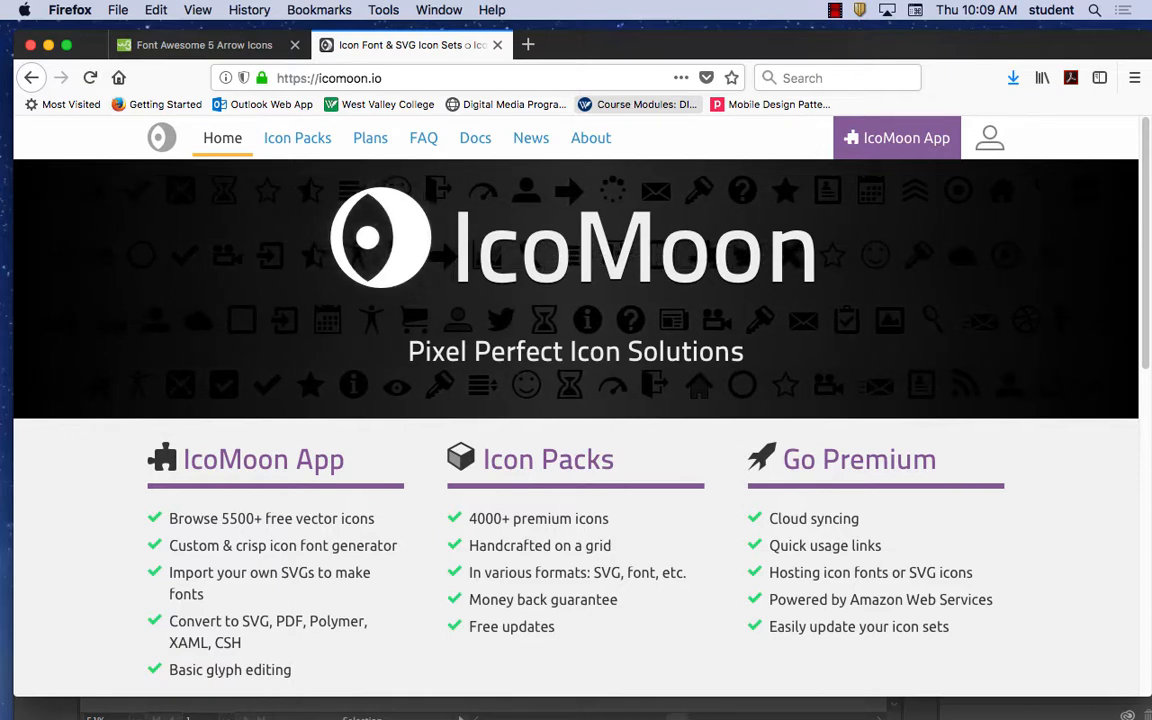
Step: Open the IcoMoon App's icon selection page
{"action": "left_click", "coordinate": [896, 142]}
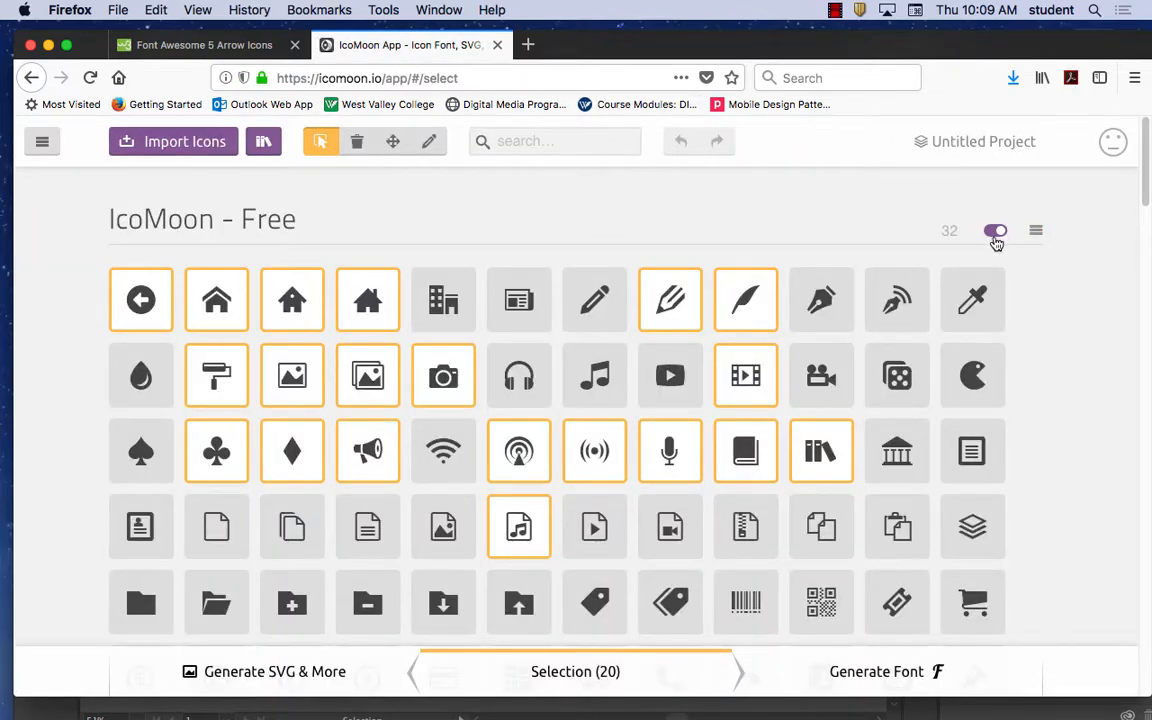
{"action": "left_click", "coordinate": [997, 234]}
{"action": "left_click", "coordinate": [998, 234]}
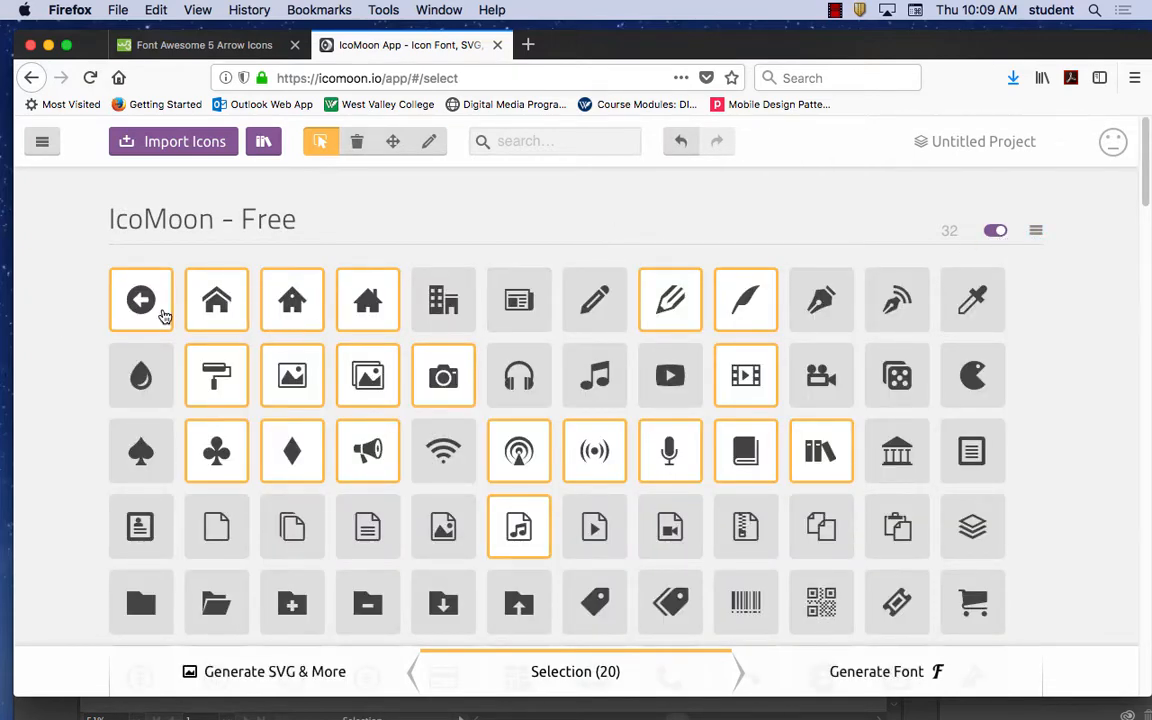
Step: Deselect every highlighted icon in the IcoMoon - Free set, from the houses and image icons through to the circled arrow
{"action": "left_click", "coordinate": [218, 305]}
{"action": "left_click", "coordinate": [293, 303]}
{"action": "left_click", "coordinate": [367, 303]}
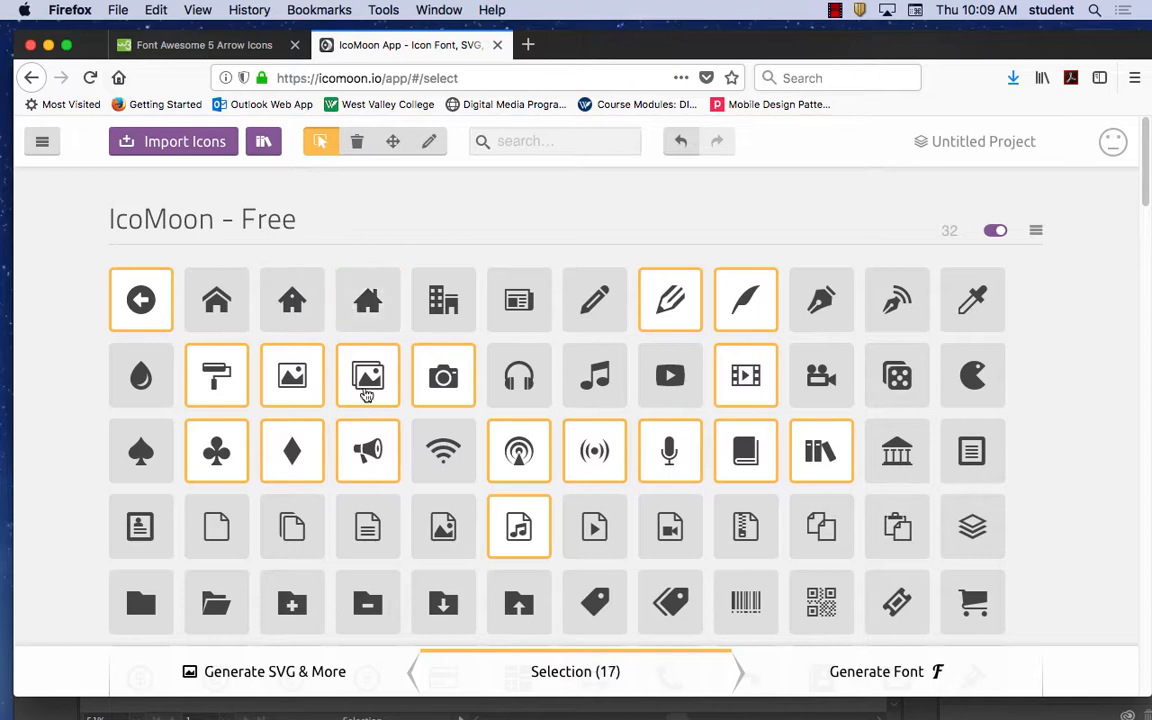
{"action": "left_click", "coordinate": [368, 380]}
{"action": "left_click", "coordinate": [446, 385]}
{"action": "left_click", "coordinate": [368, 452]}
{"action": "left_click", "coordinate": [292, 452]}
{"action": "left_click", "coordinate": [287, 395]}
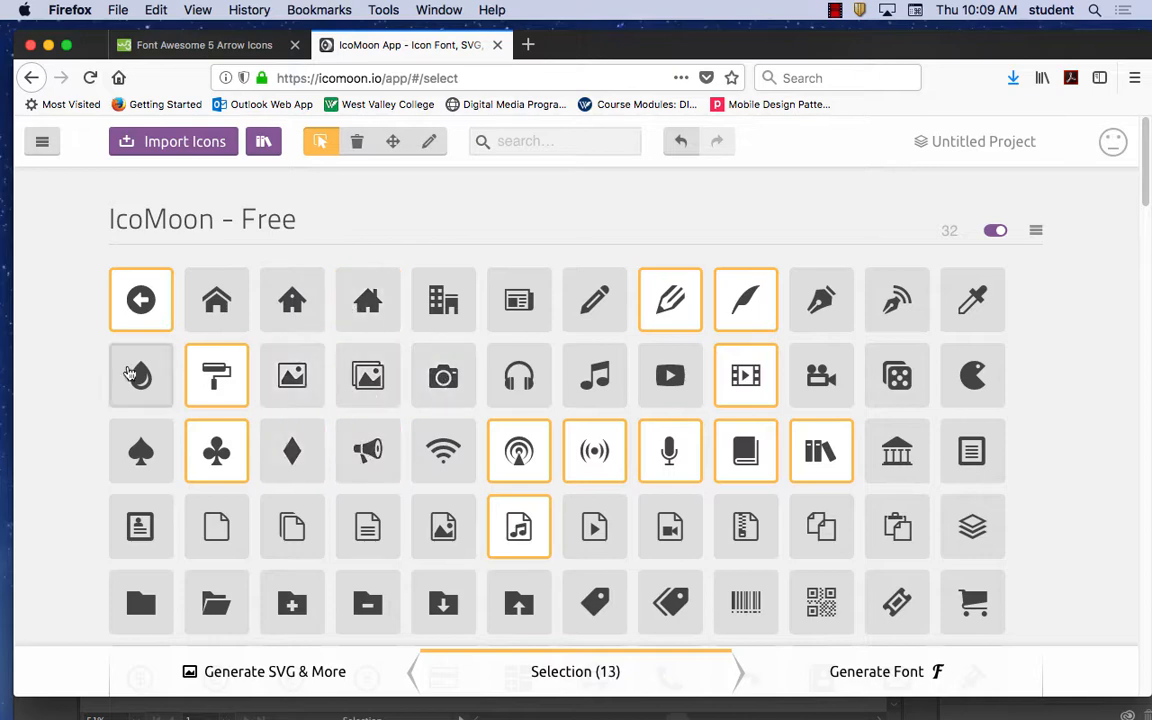
{"action": "left_click", "coordinate": [193, 390]}
{"action": "left_click", "coordinate": [222, 458]}
{"action": "left_click", "coordinate": [520, 458]}
{"action": "left_click", "coordinate": [520, 530]}
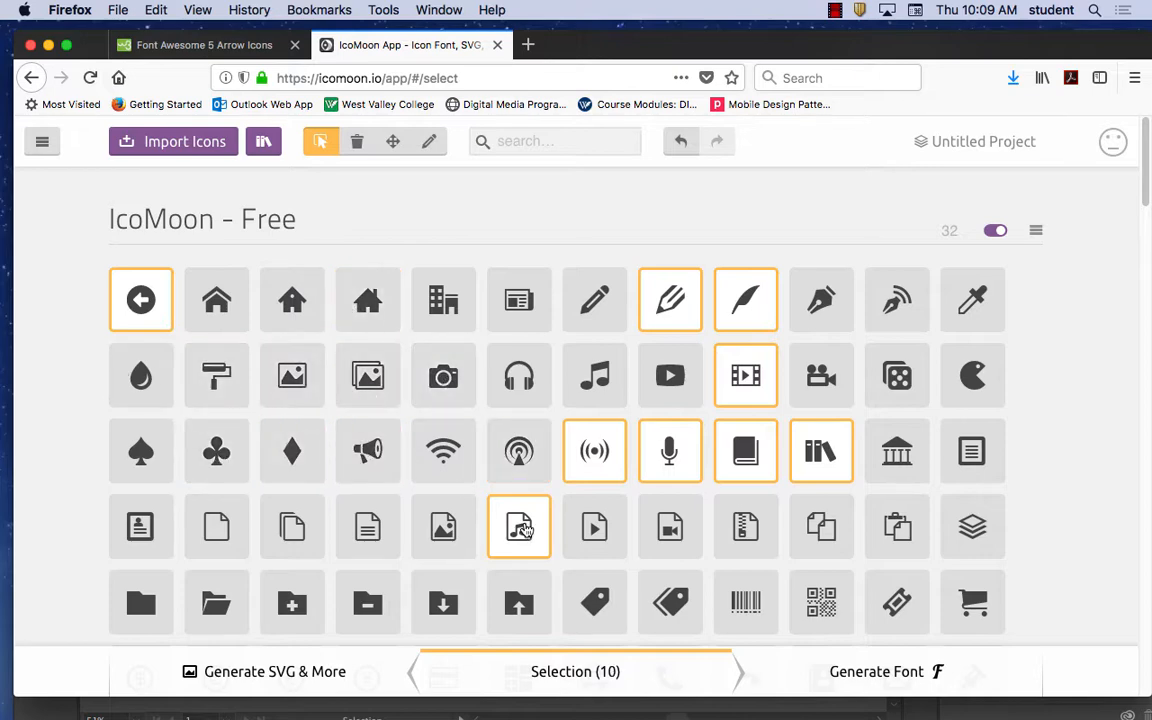
{"action": "left_click", "coordinate": [600, 455]}
{"action": "left_click", "coordinate": [680, 452]}
{"action": "left_click", "coordinate": [745, 452]}
{"action": "left_click", "coordinate": [815, 452]}
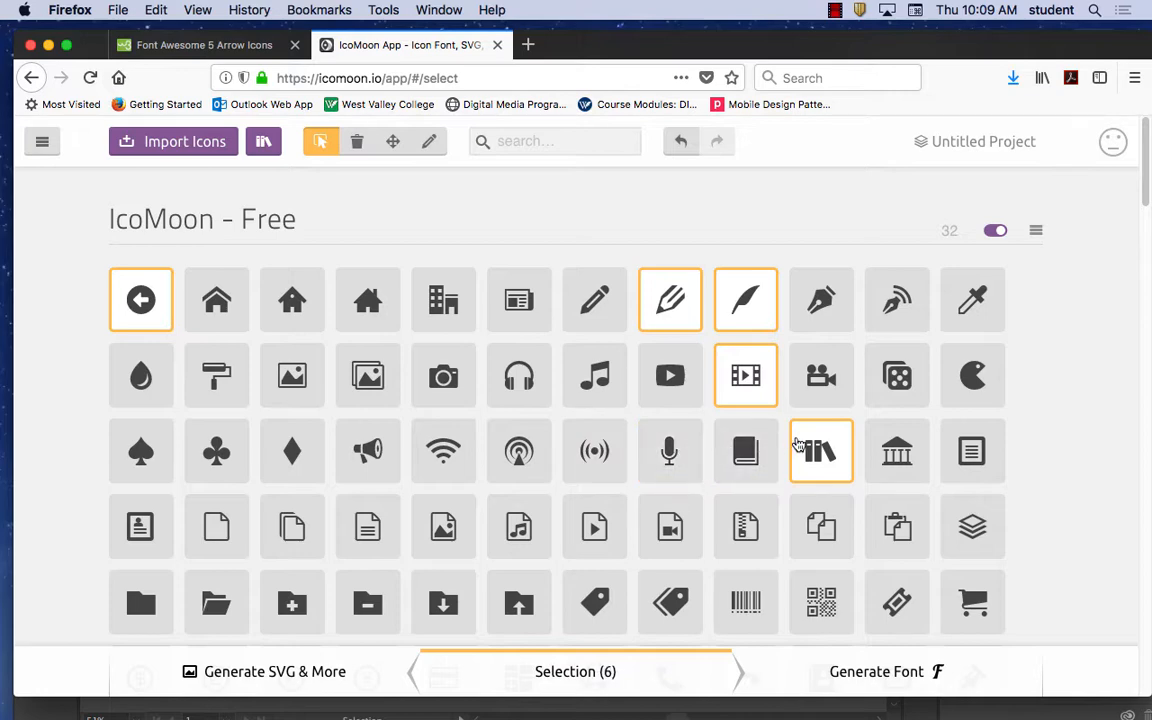
{"action": "left_click", "coordinate": [760, 380]}
{"action": "left_click", "coordinate": [745, 300]}
{"action": "left_click", "coordinate": [670, 300]}
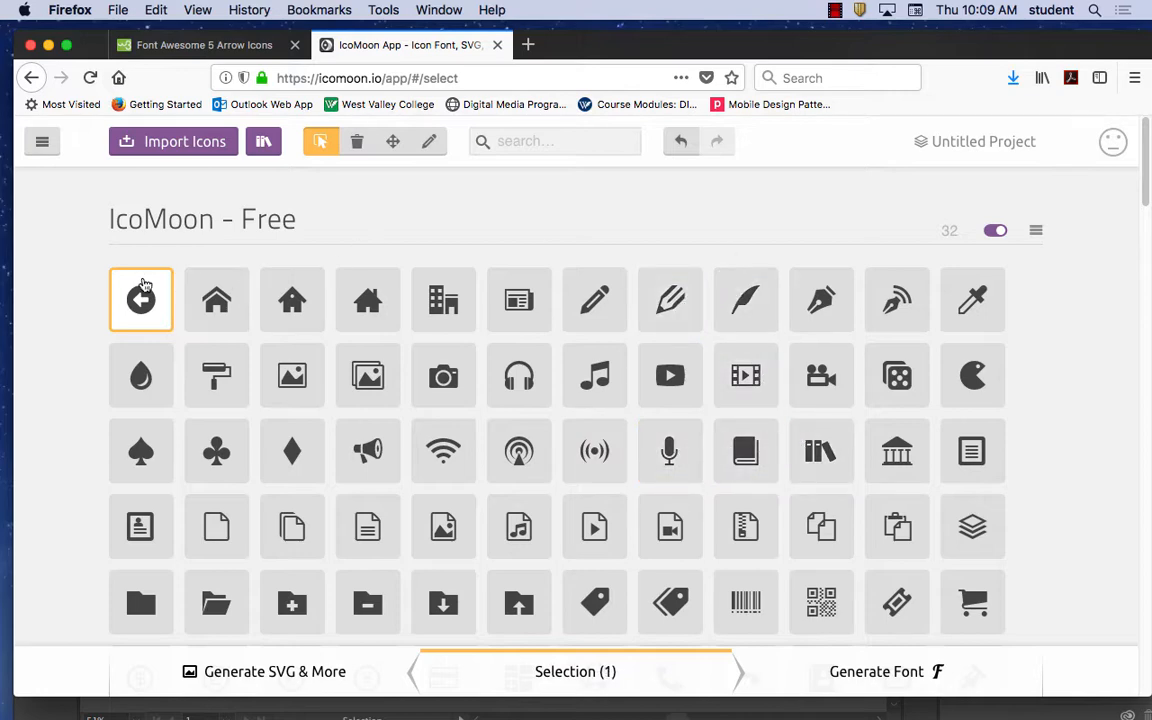
{"action": "left_click", "coordinate": [141, 298]}
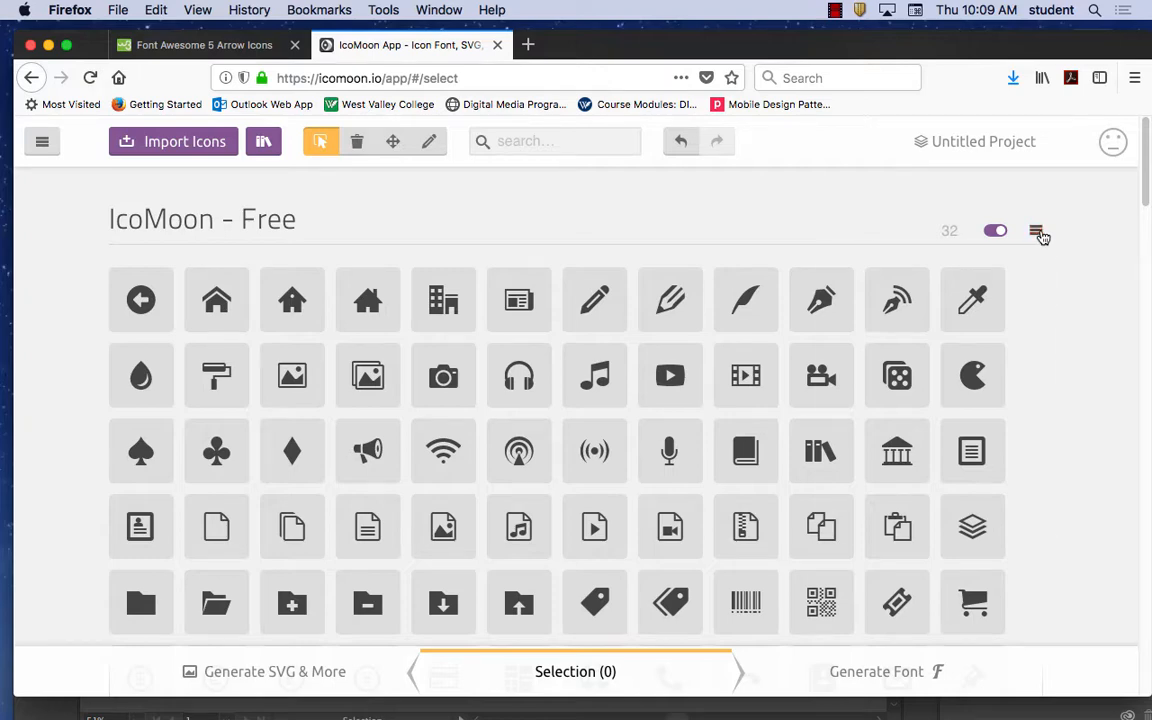
Step: Import star_box.svg from the Desktop into the IcoMoon - Free set
{"action": "left_click", "coordinate": [1040, 234]}
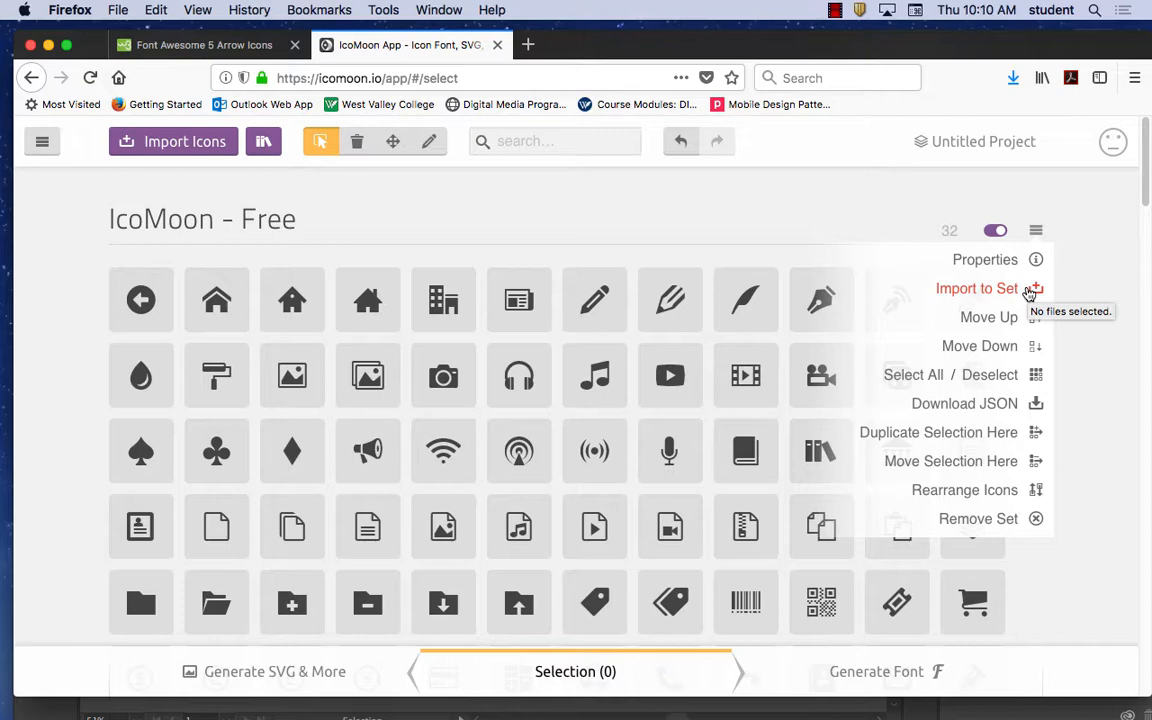
{"action": "left_click", "coordinate": [1028, 290]}
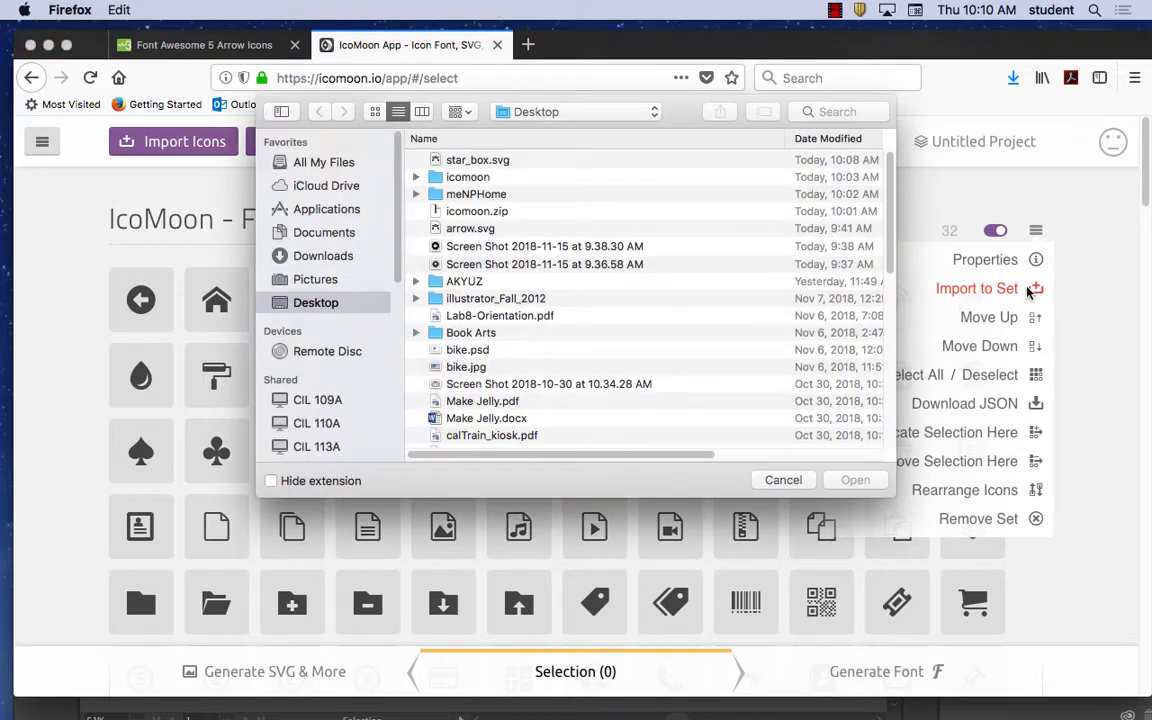
{"action": "left_click", "coordinate": [474, 162]}
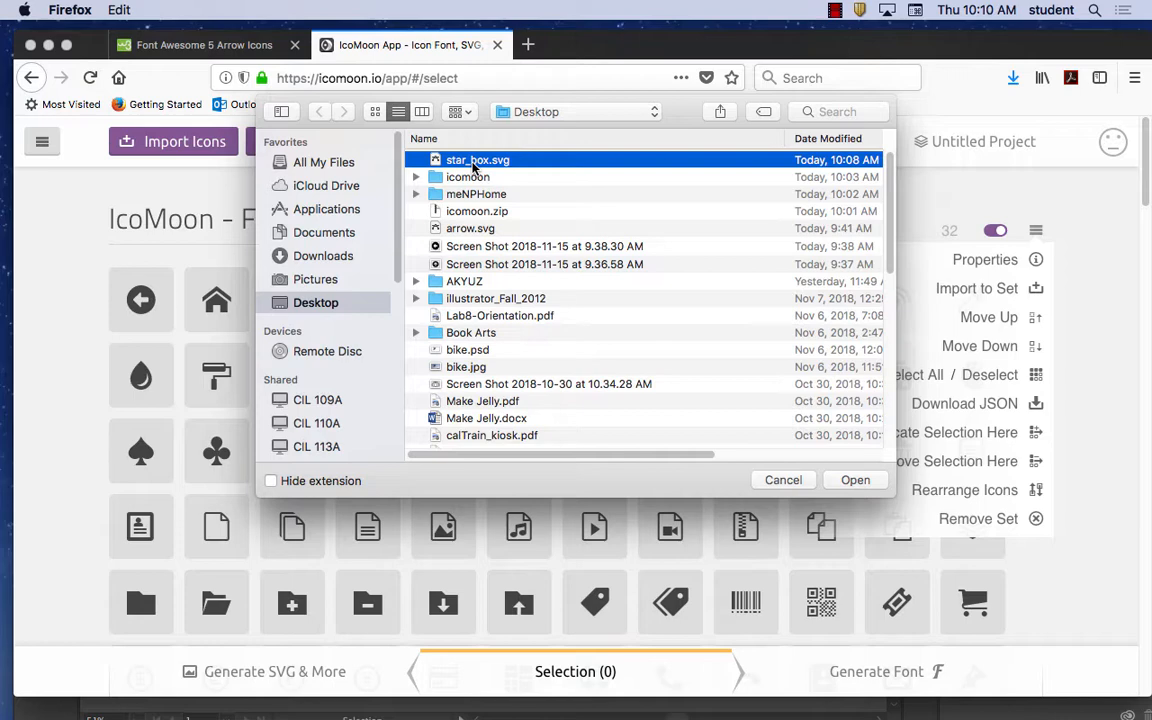
{"action": "left_click", "coordinate": [860, 480]}
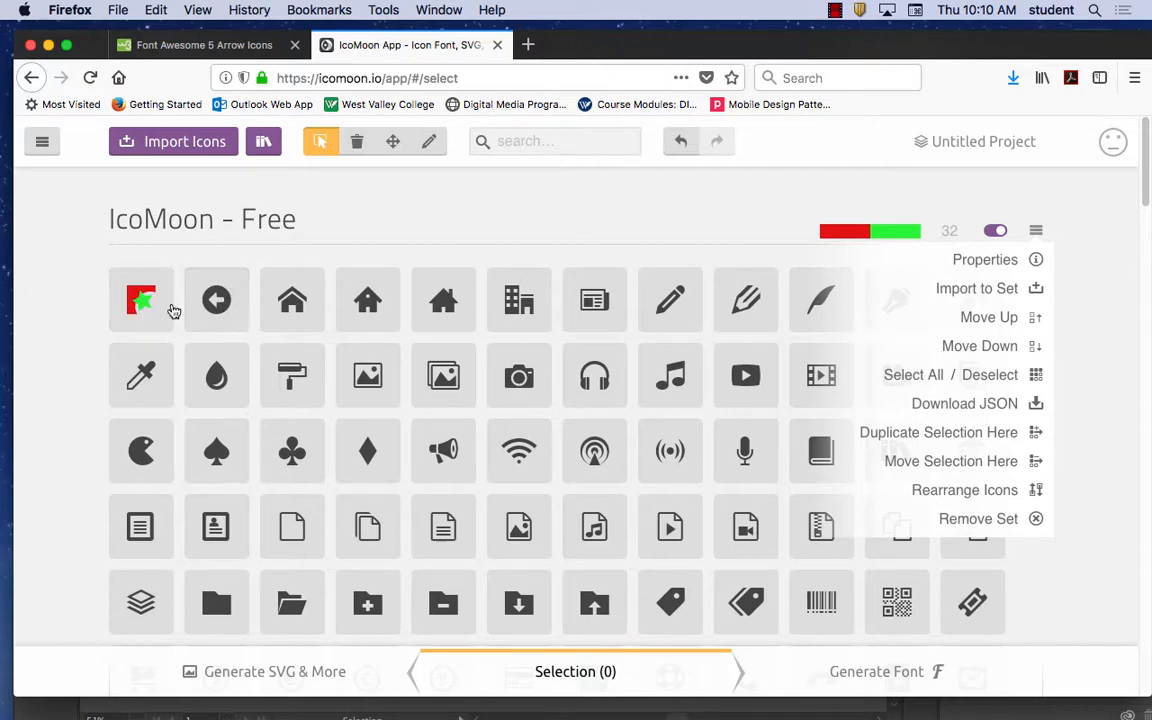
Step: Select the star_box, second house, single image, camera, music file, clubs, spades and microphone icons for the font
{"action": "left_click", "coordinate": [171, 310]}
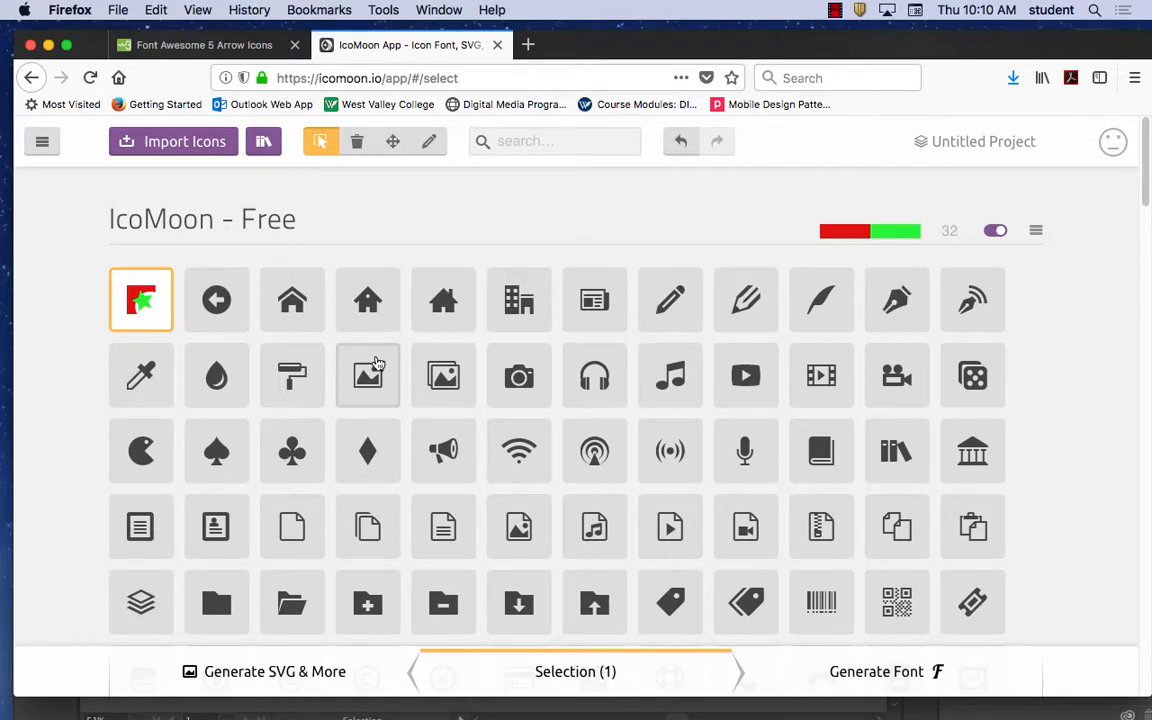
{"action": "left_click", "coordinate": [373, 312]}
{"action": "left_click", "coordinate": [390, 372]}
{"action": "left_click", "coordinate": [538, 390]}
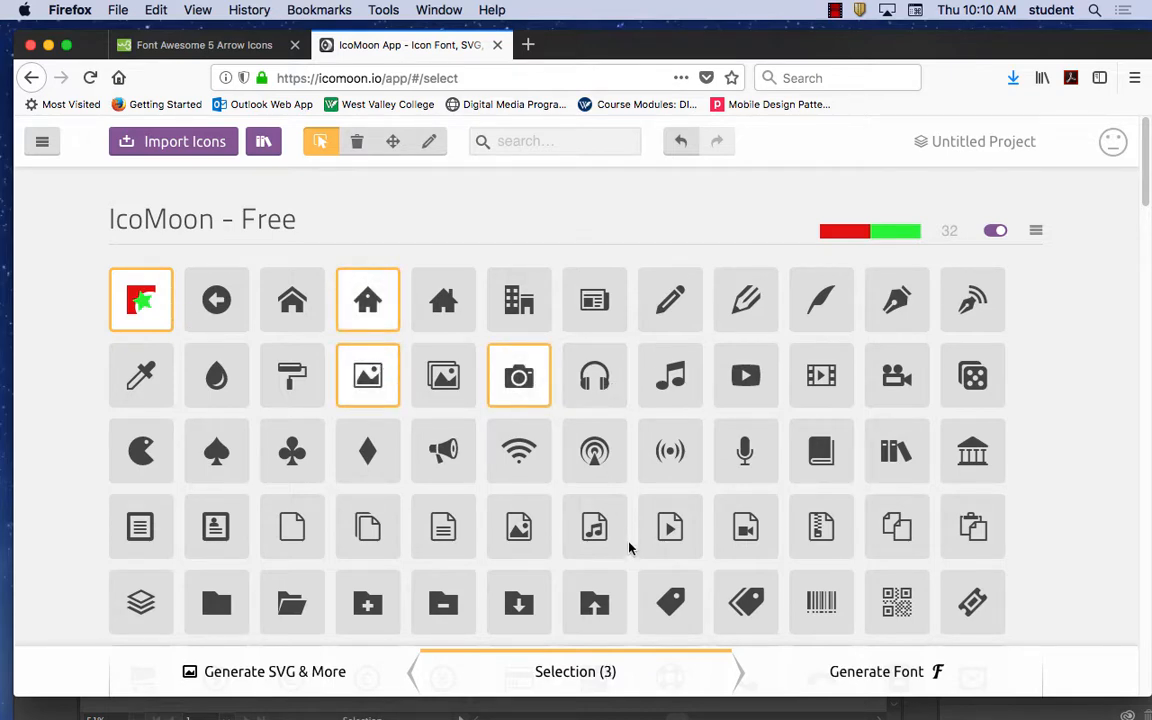
{"action": "left_click", "coordinate": [592, 530]}
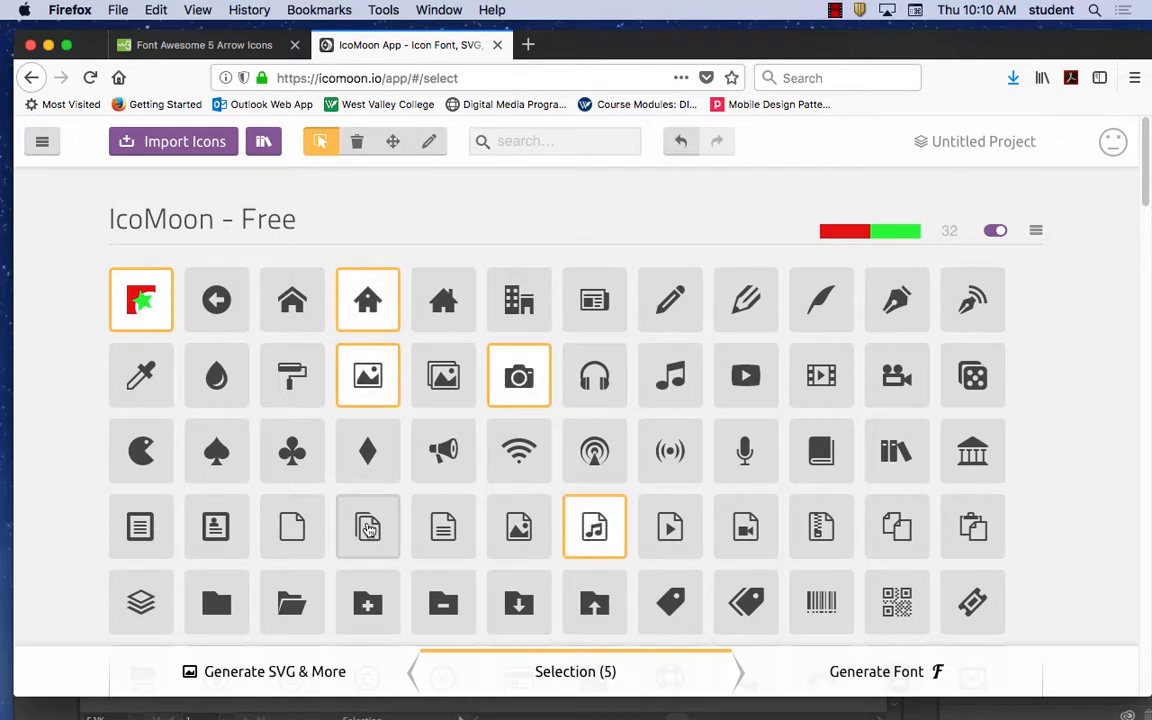
{"action": "left_click", "coordinate": [292, 452]}
{"action": "left_click", "coordinate": [216, 452]}
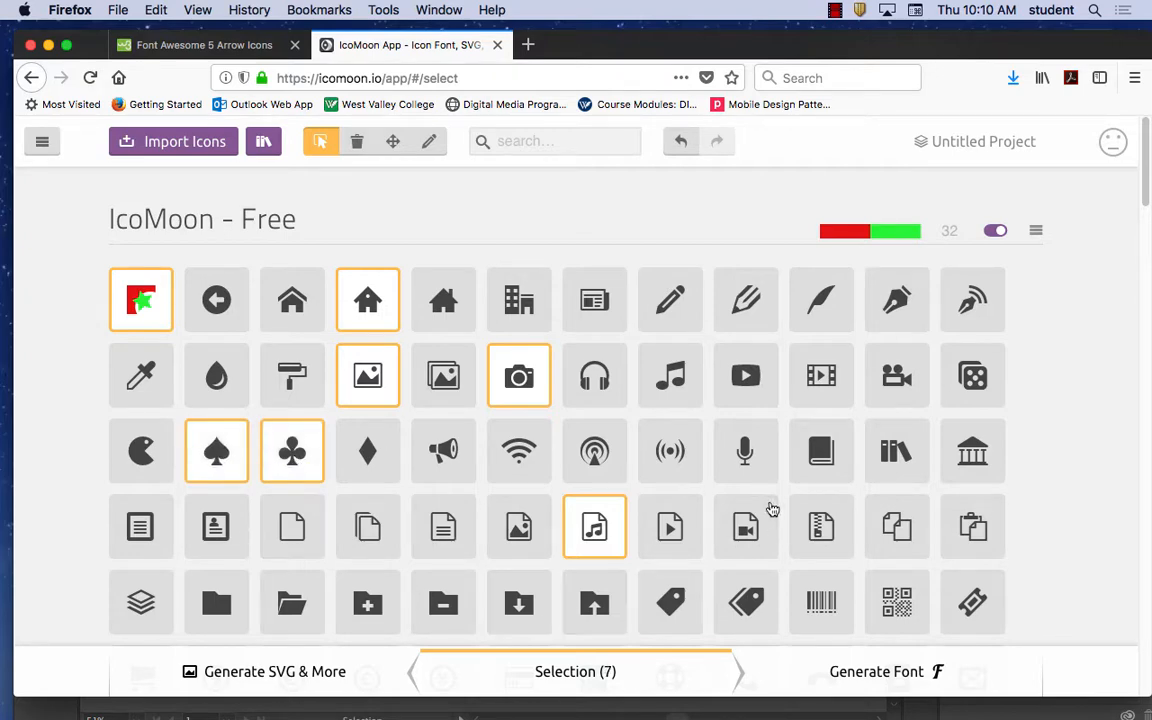
{"action": "left_click", "coordinate": [764, 470]}
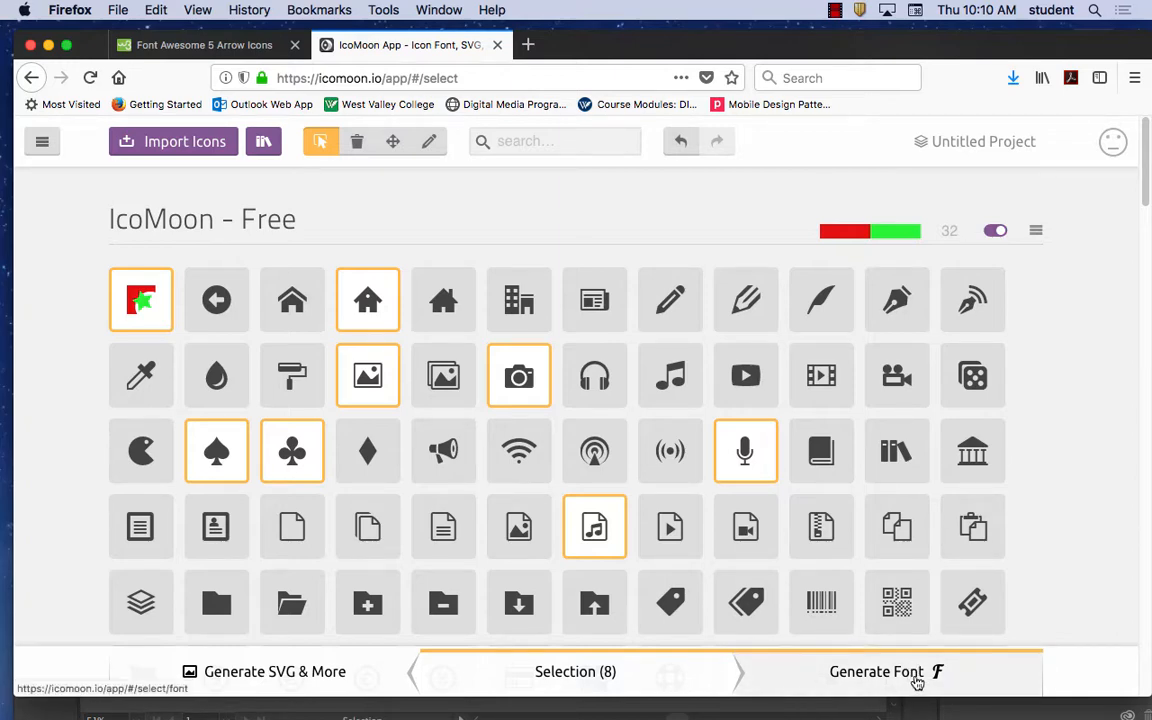
Step: Generate a font from the selected icons, review its glyphs, and download it as icomoon.zip
{"action": "left_click", "coordinate": [917, 679]}
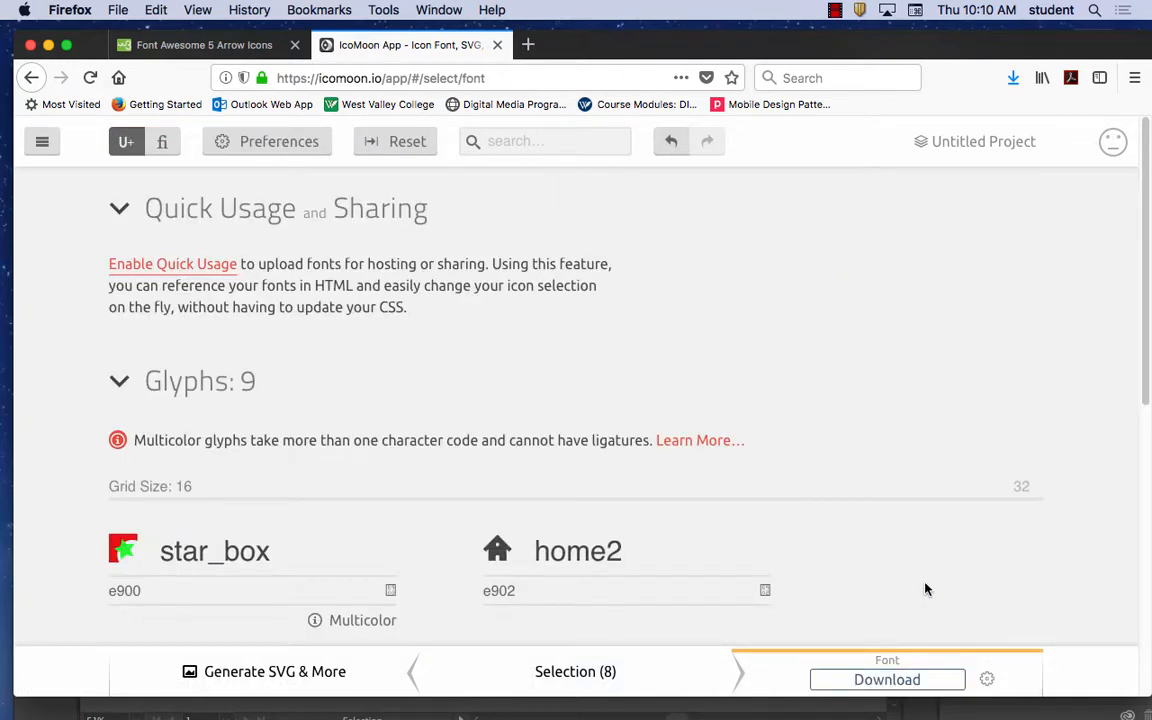
{"action": "scroll", "coordinate": [921, 585], "scroll_direction": "down", "scroll_amount": 5}
{"action": "scroll", "coordinate": [920, 585], "scroll_direction": "up", "scroll_amount": 5}
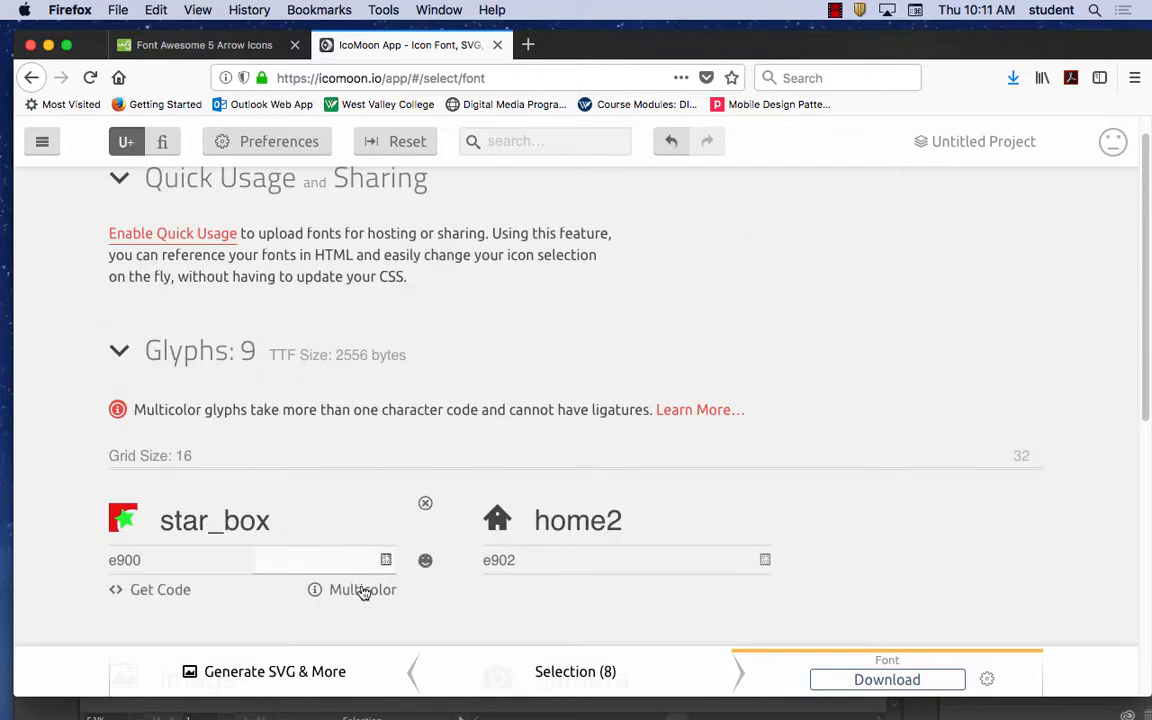
{"action": "scroll", "coordinate": [921, 517], "scroll_direction": "down", "scroll_amount": 1}
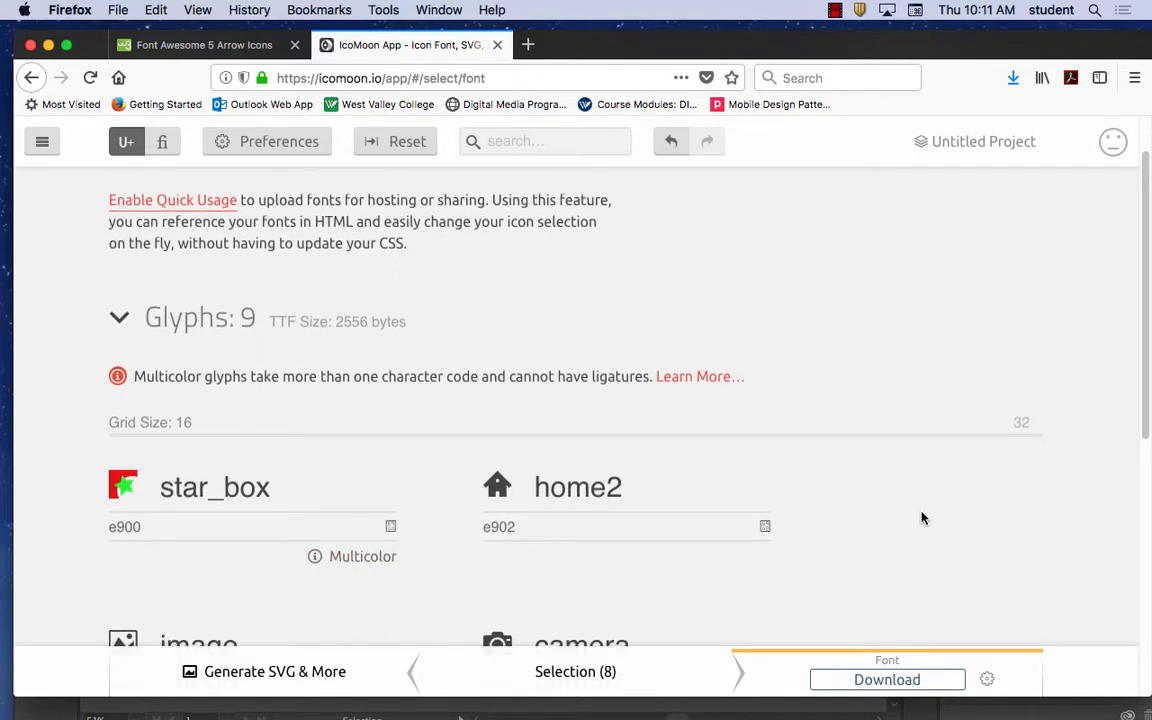
{"action": "scroll", "coordinate": [922, 517], "scroll_direction": "down", "scroll_amount": 5}
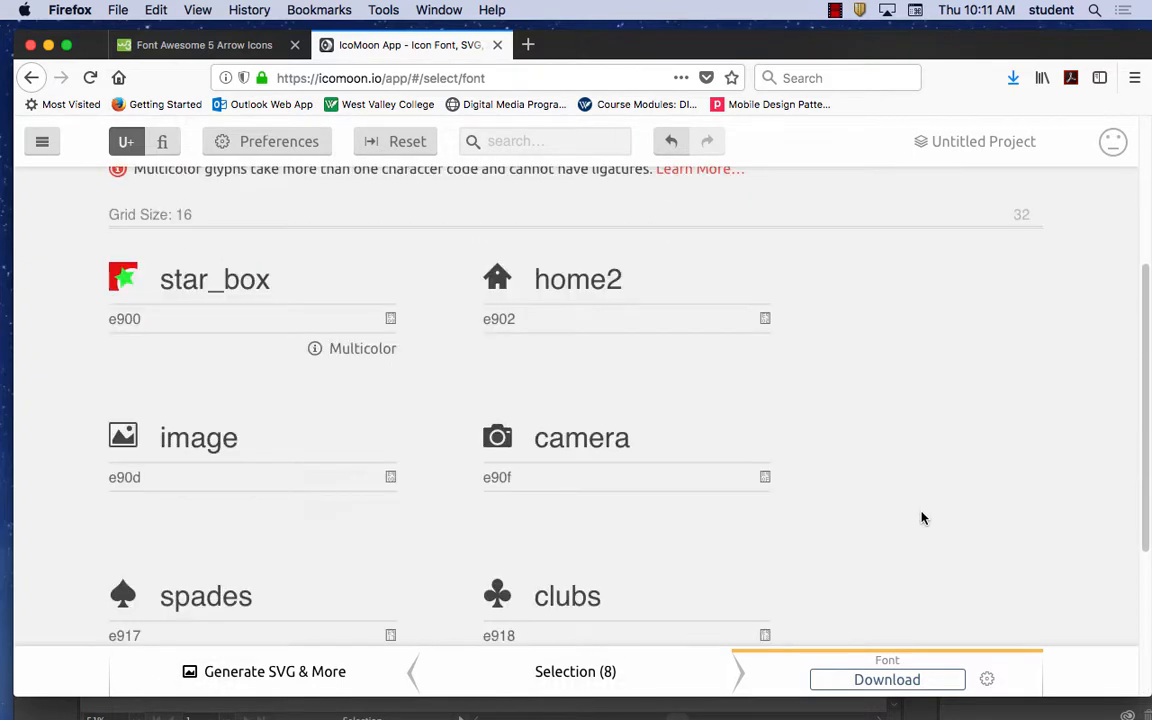
{"action": "scroll", "coordinate": [922, 517], "scroll_direction": "down", "scroll_amount": 2}
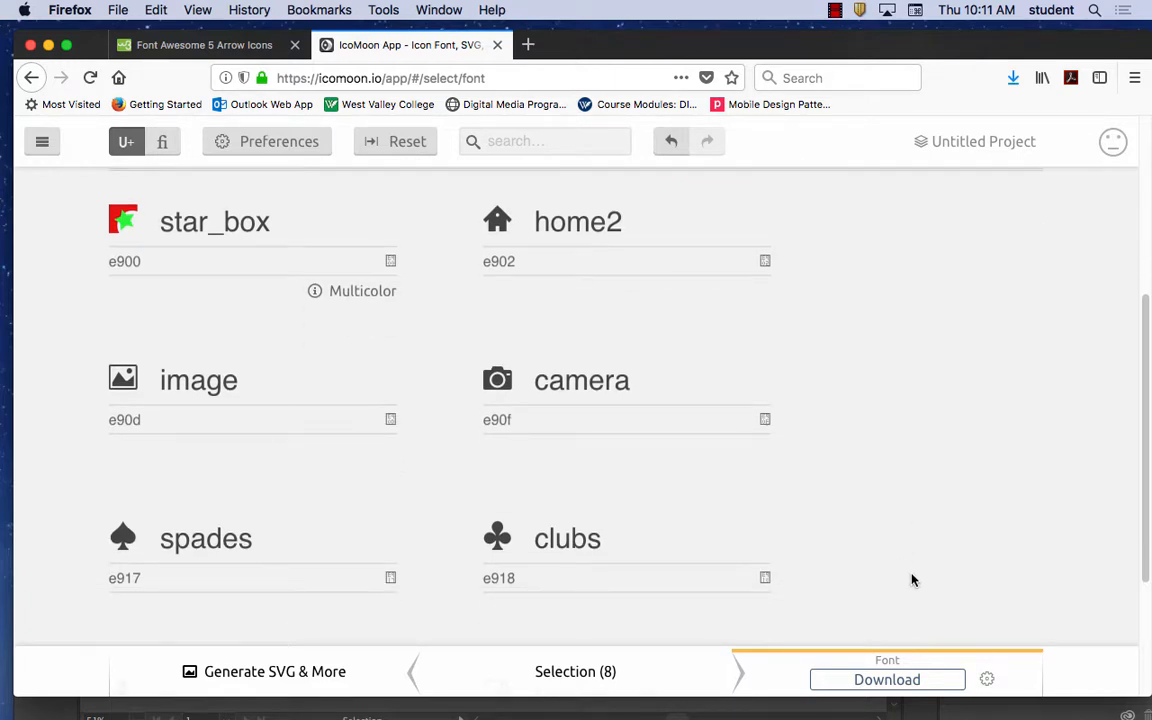
{"action": "scroll", "coordinate": [912, 580], "scroll_direction": "up", "scroll_amount": 6}
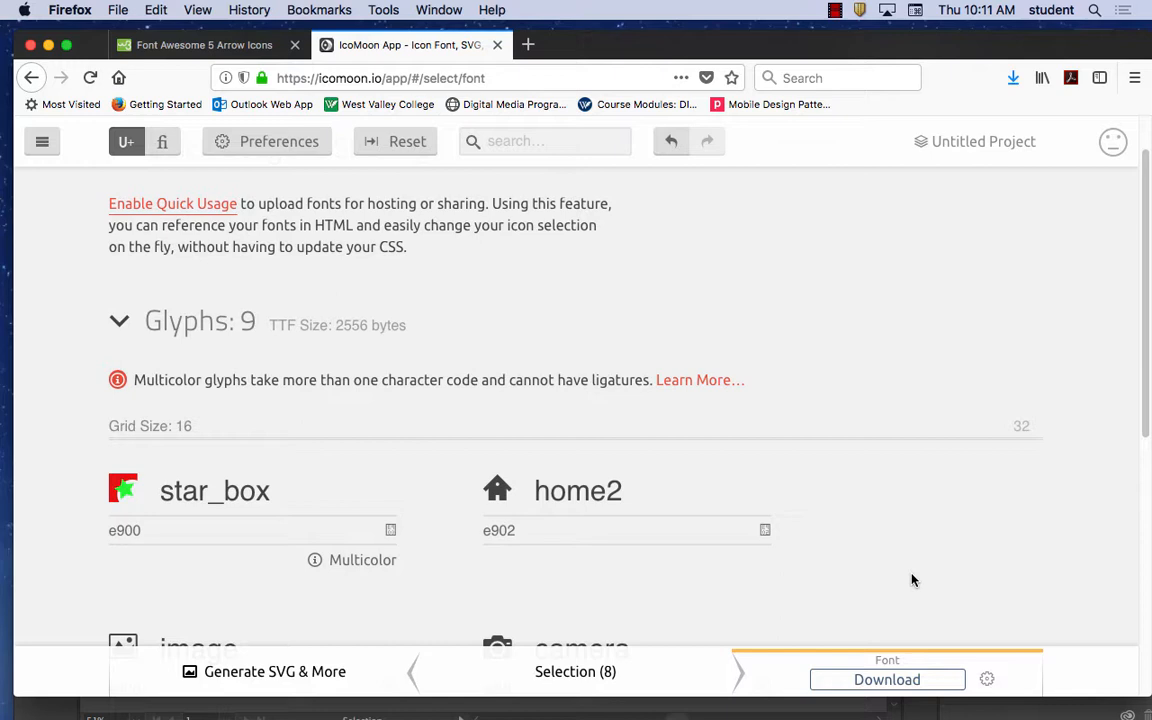
{"action": "left_click", "coordinate": [908, 681]}
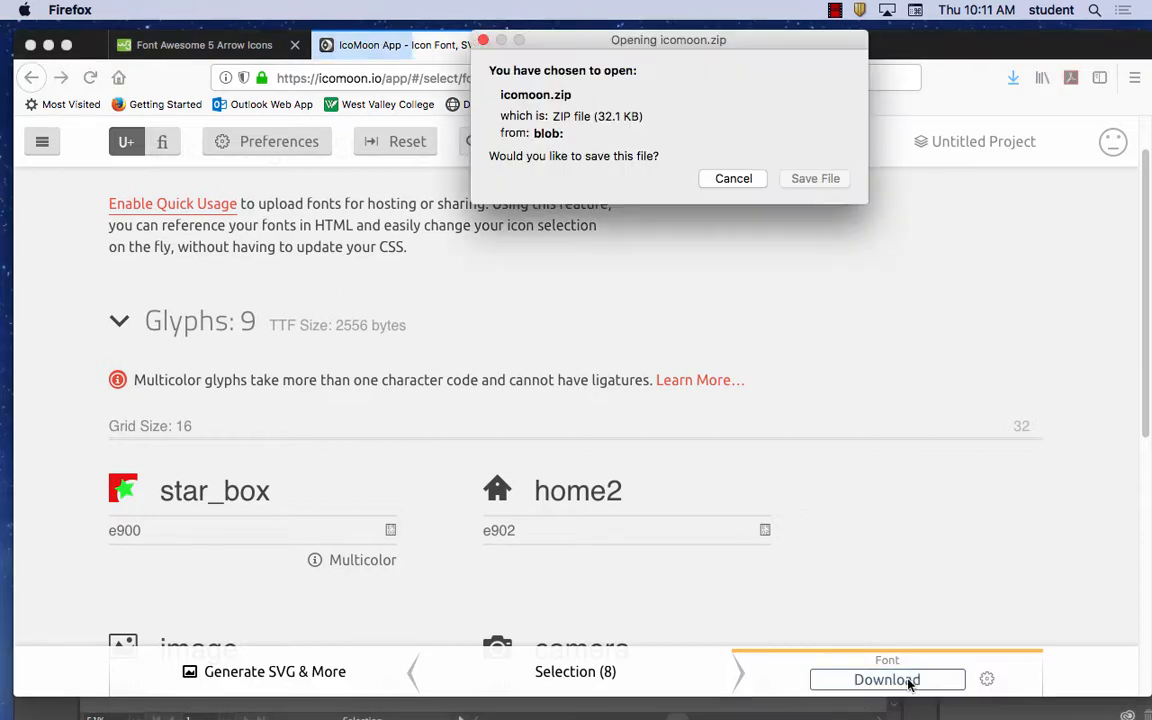
{"action": "left_click", "coordinate": [821, 180]}
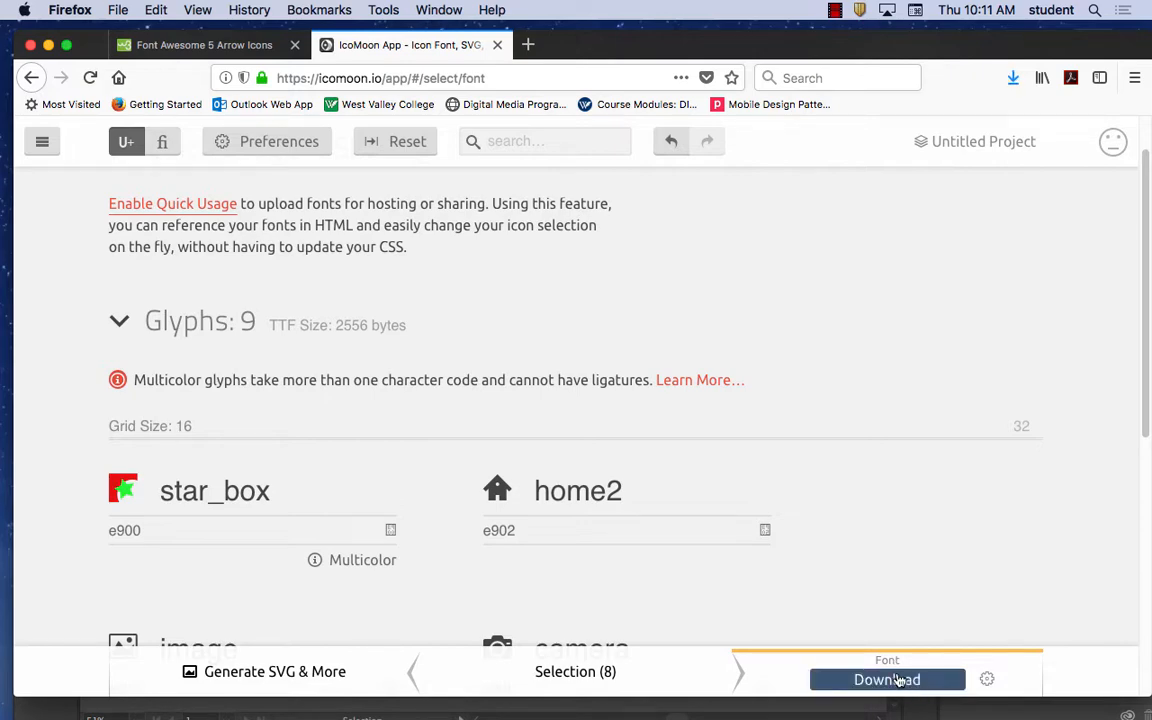
Step: Hide Firefox and Illustrator to reach the desktop
{"action": "left_click", "coordinate": [80, 11]}
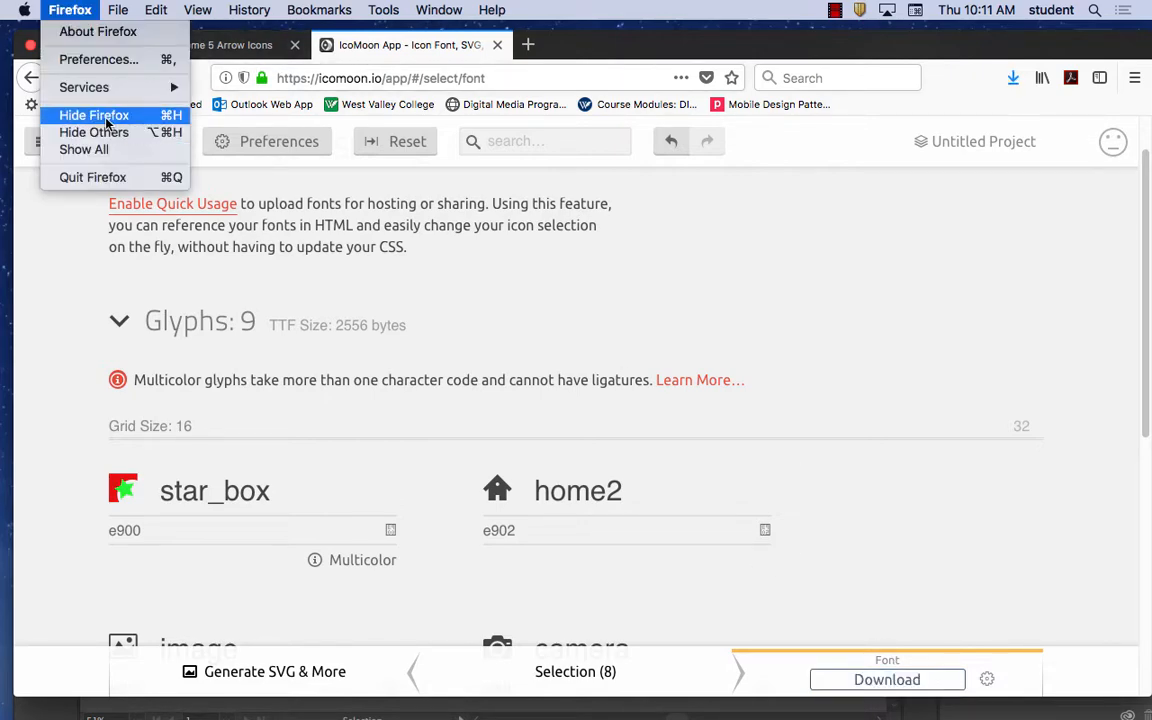
{"action": "left_click", "coordinate": [95, 115]}
{"action": "left_click", "coordinate": [66, 8]}
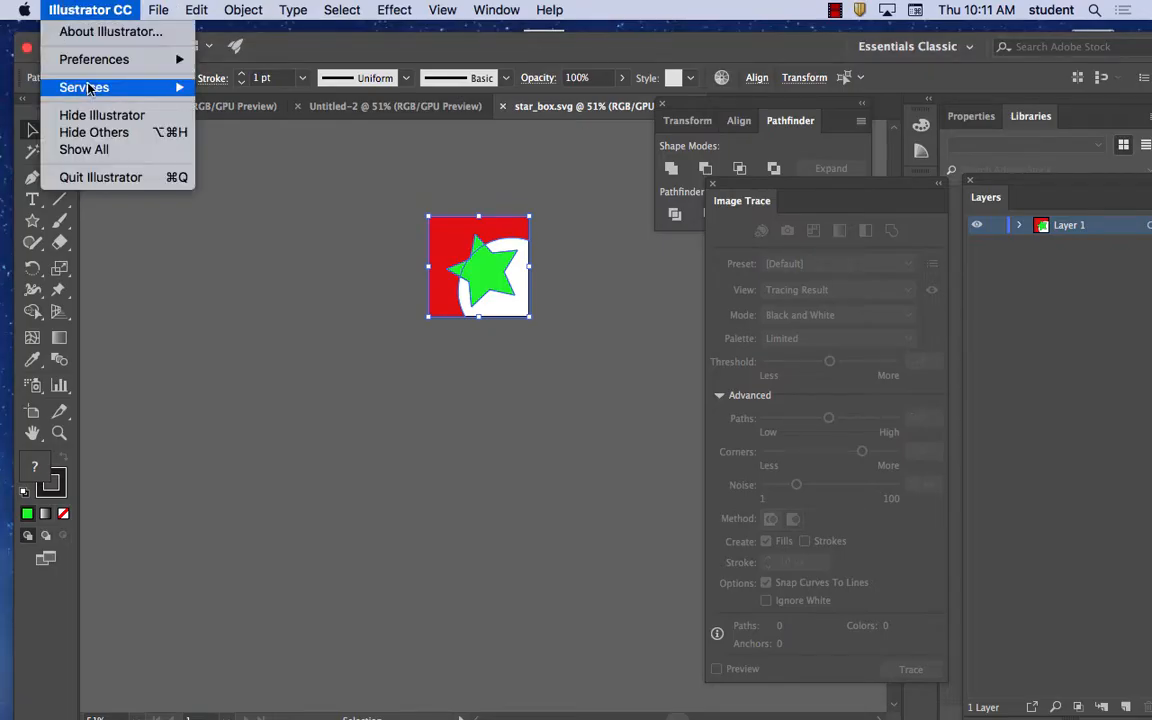
{"action": "left_click", "coordinate": [96, 113]}
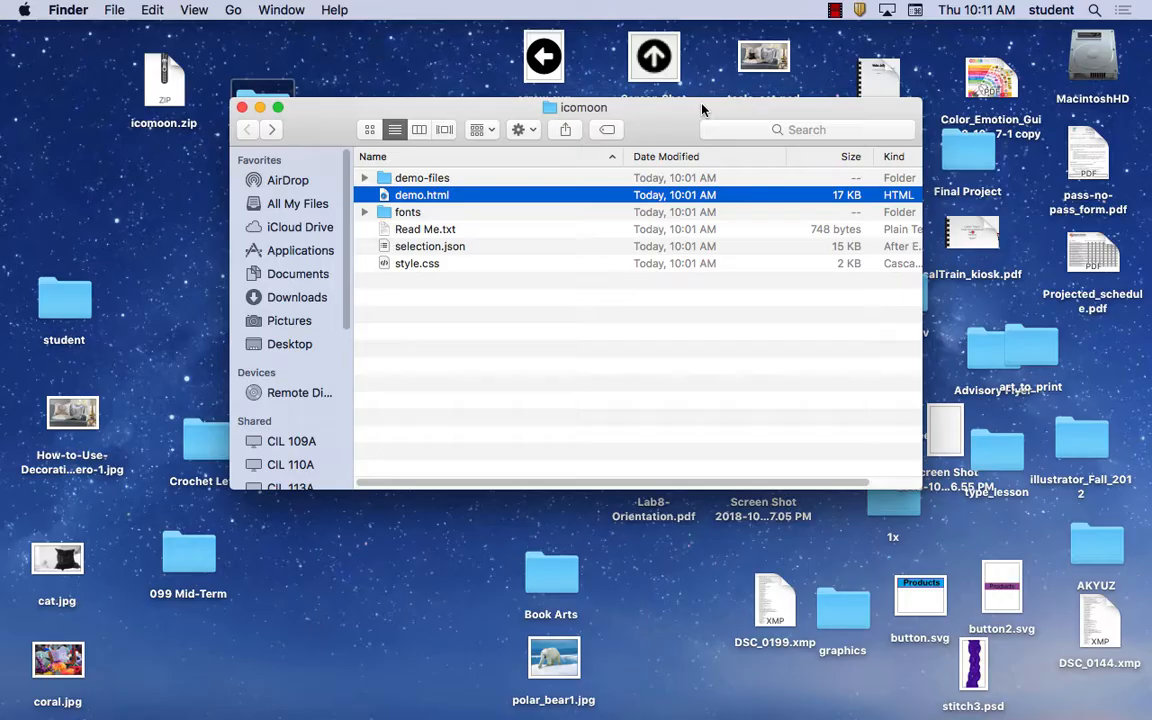
Step: Close the icomoon folder window and move the old icomoon folder and icomoon.zip to the Trash
{"action": "left_click", "coordinate": [241, 107]}
{"action": "left_click", "coordinate": [262, 170]}
{"action": "right_click", "coordinate": [240, 106]}
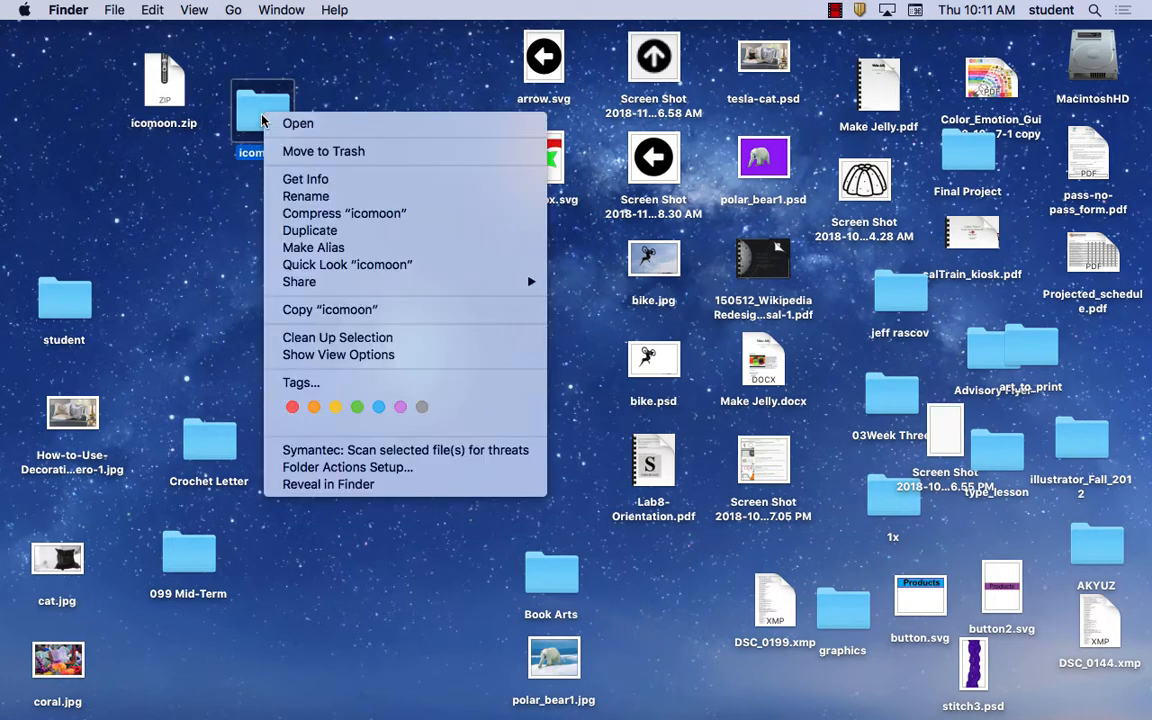
{"action": "left_click", "coordinate": [178, 100]}
{"action": "right_click", "coordinate": [178, 100]}
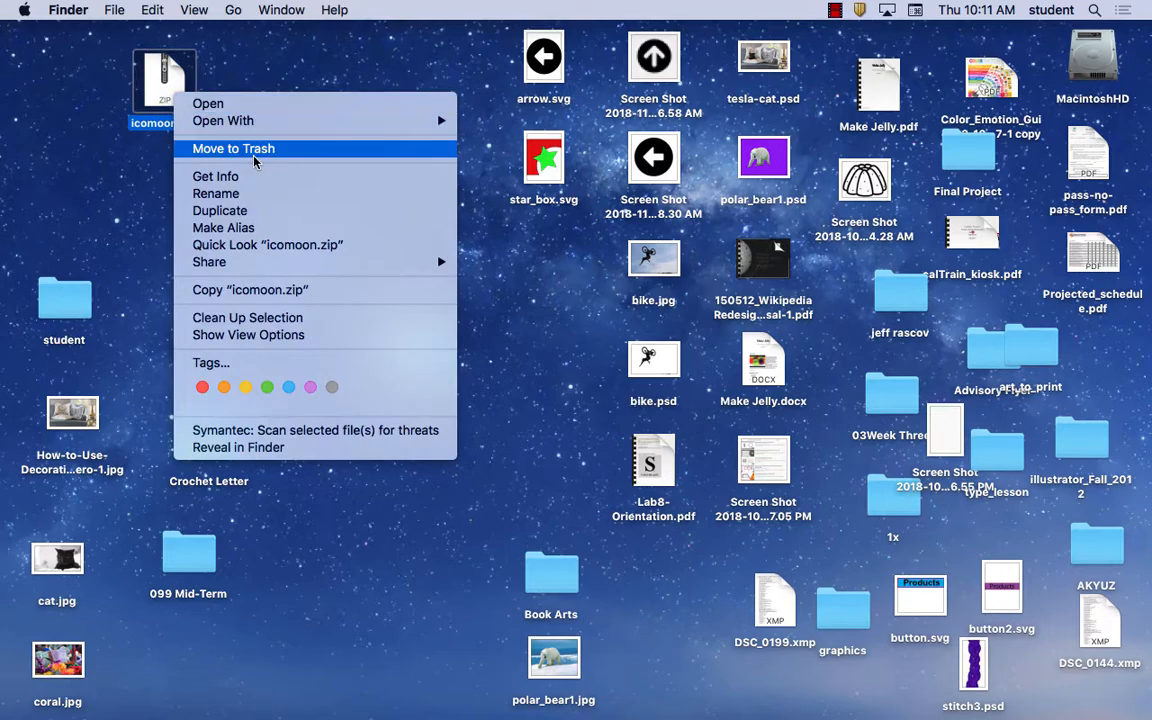
{"action": "left_click", "coordinate": [188, 148]}
Step: Move icomoon.zip from the Downloads folder to the Desktop and extract it, placing the icomoon folder beside the archive
{"action": "double_click", "coordinate": [1113, 42]}
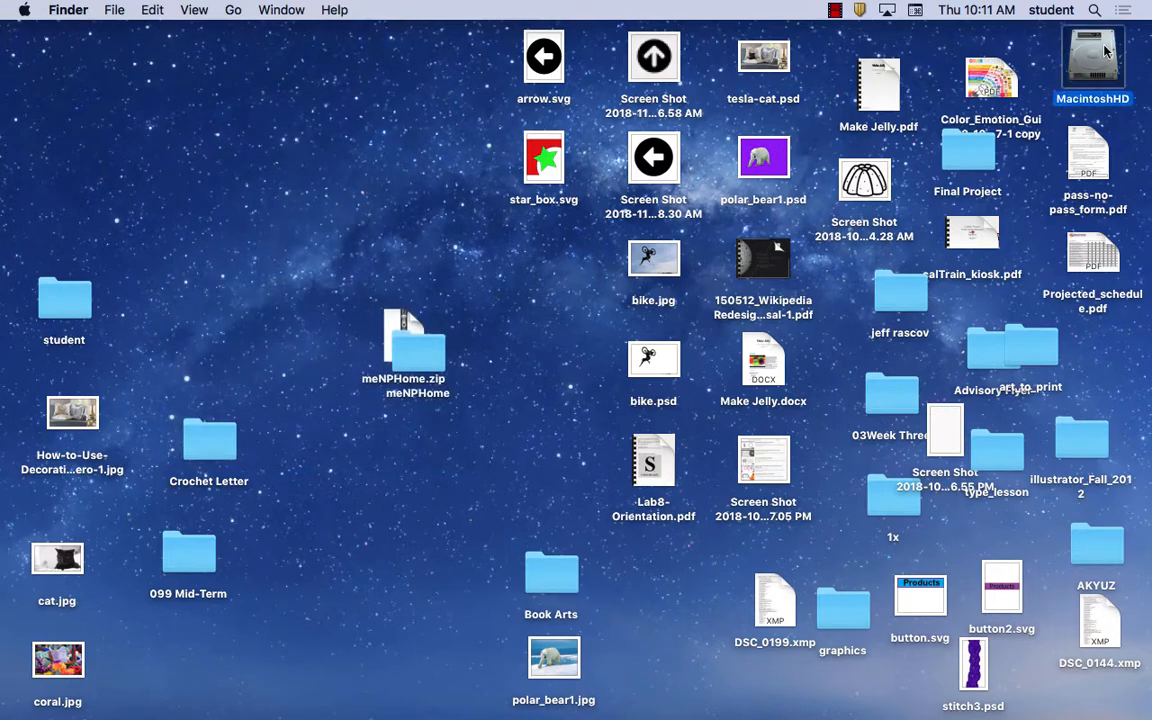
{"action": "left_click", "coordinate": [296, 297]}
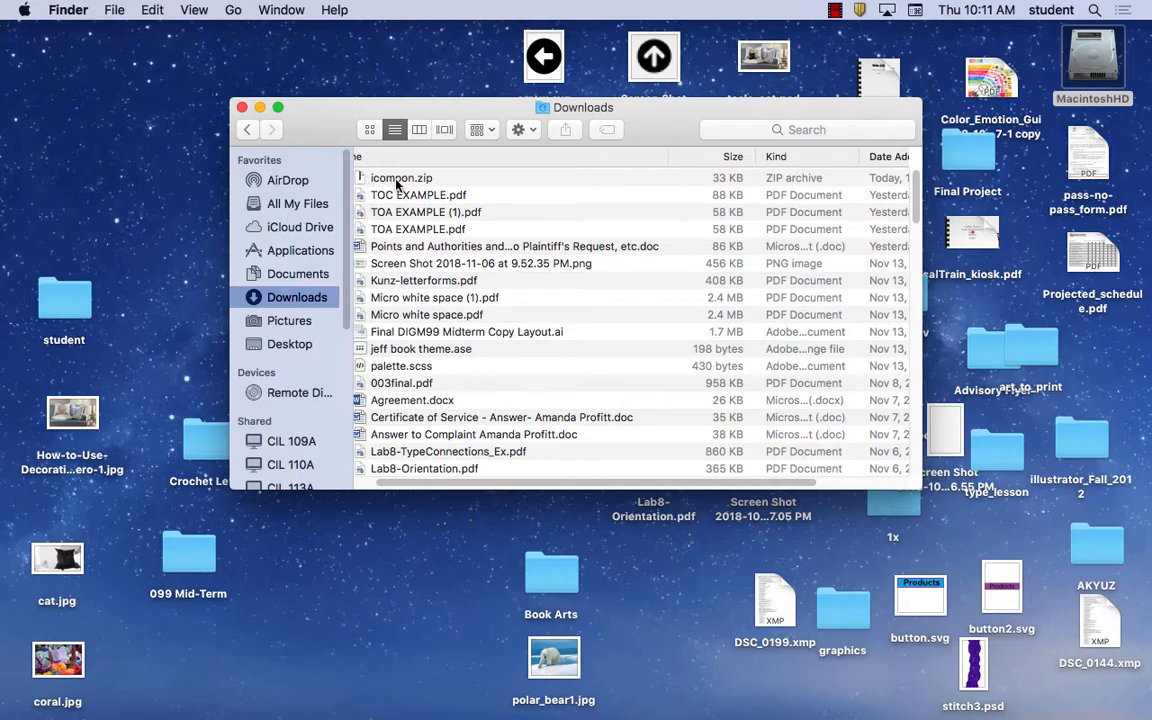
{"action": "left_click_drag", "start_coordinate": [397, 180], "coordinate": [132, 110]}
{"action": "key", "text": "super+w"}
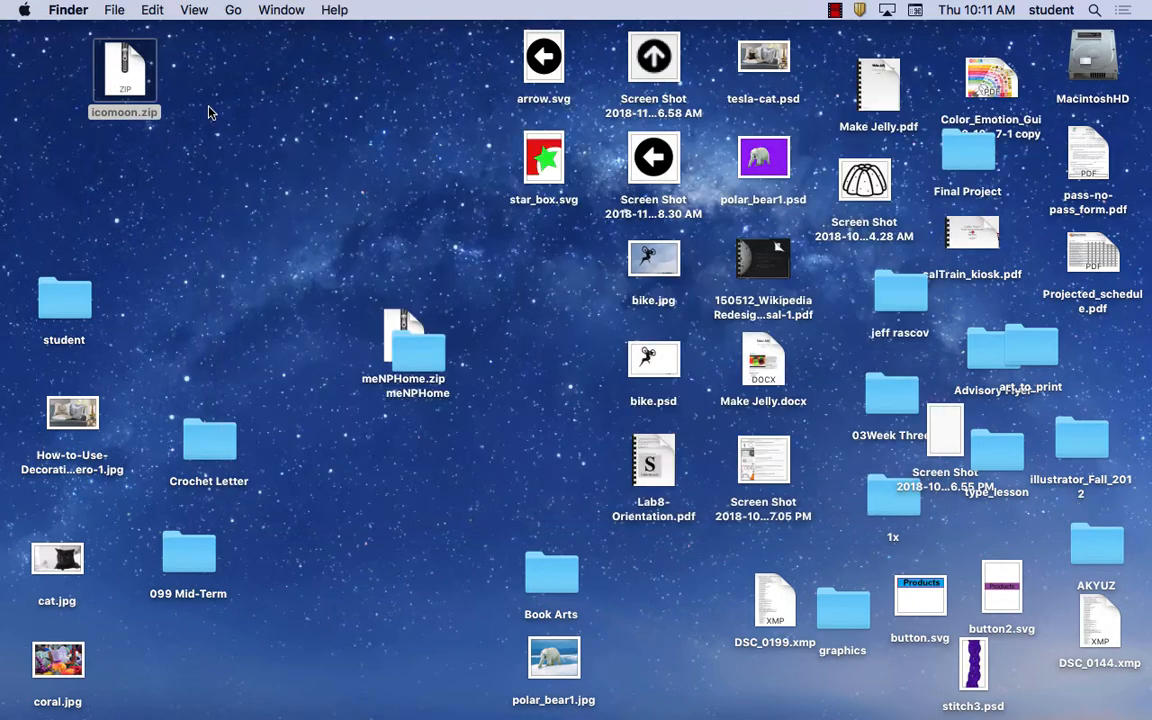
{"action": "double_click", "coordinate": [137, 98]}
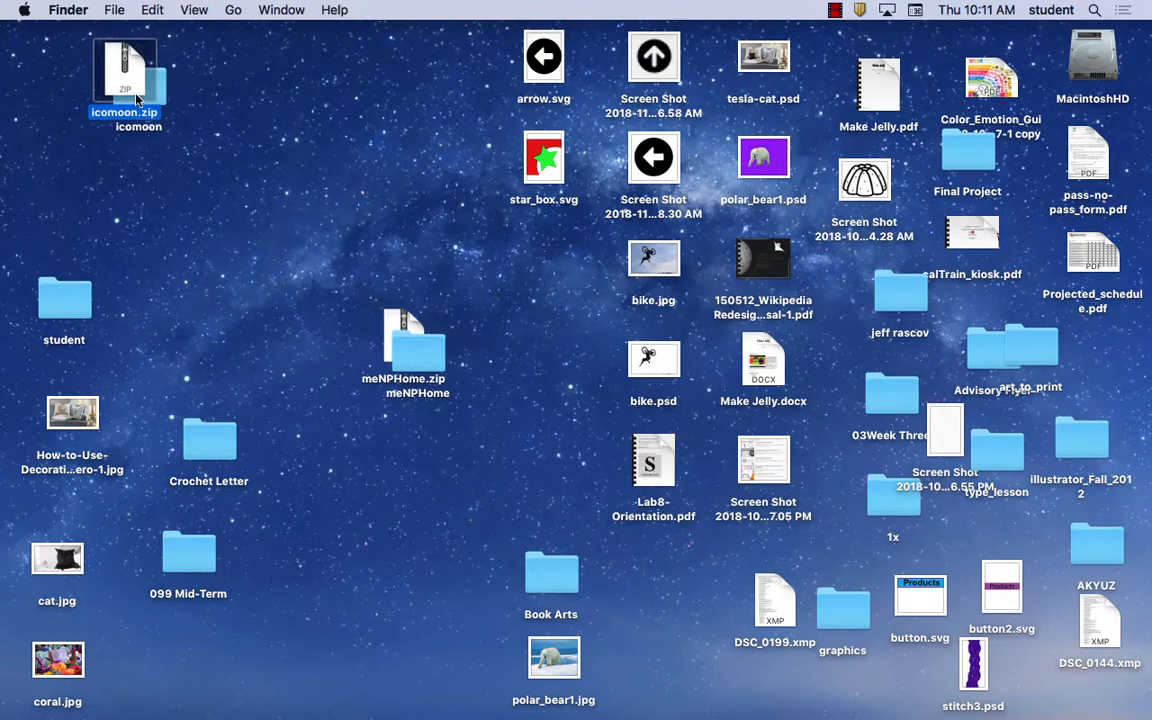
{"action": "left_click_drag", "start_coordinate": [155, 90], "coordinate": [243, 130]}
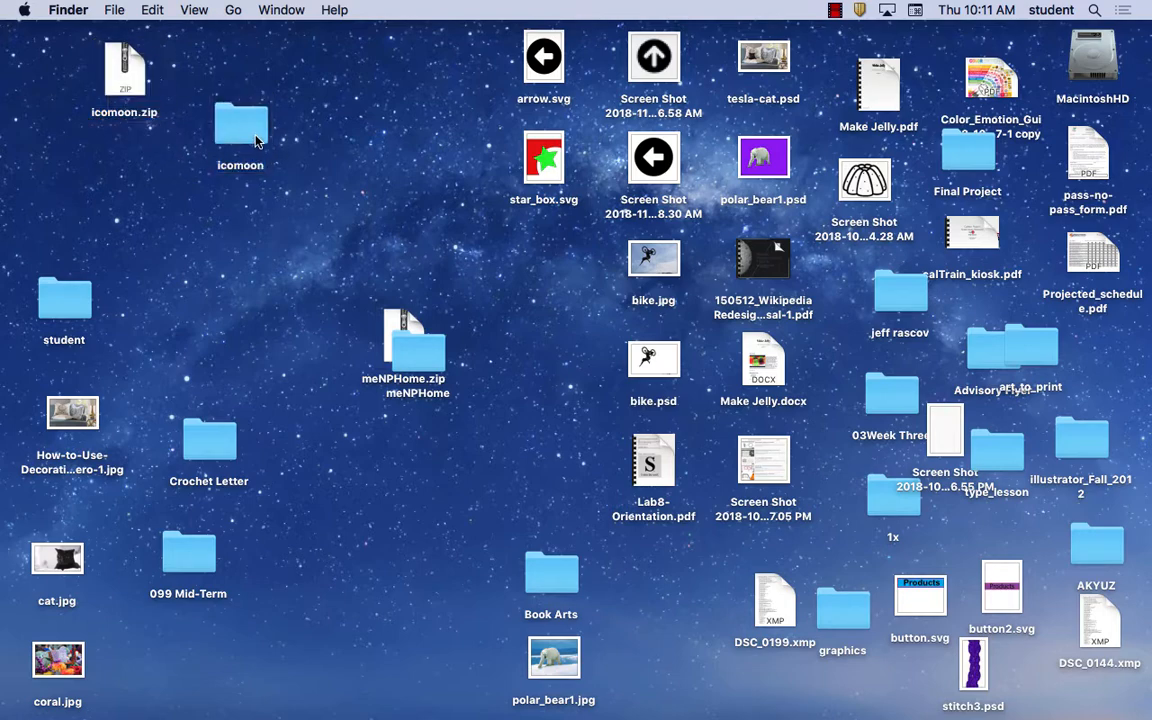
Step: Open demo.html from the extracted icomoon folder, review its glyphs in Safari, and quit Safari
{"action": "double_click", "coordinate": [225, 112]}
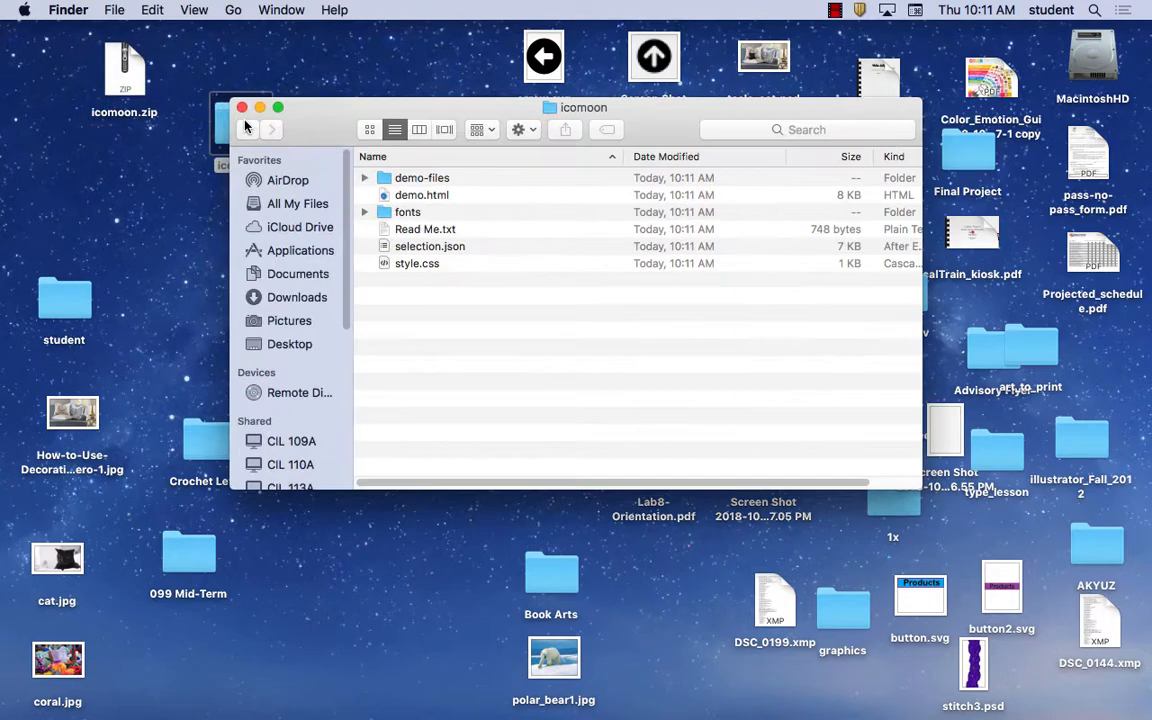
{"action": "double_click", "coordinate": [409, 200]}
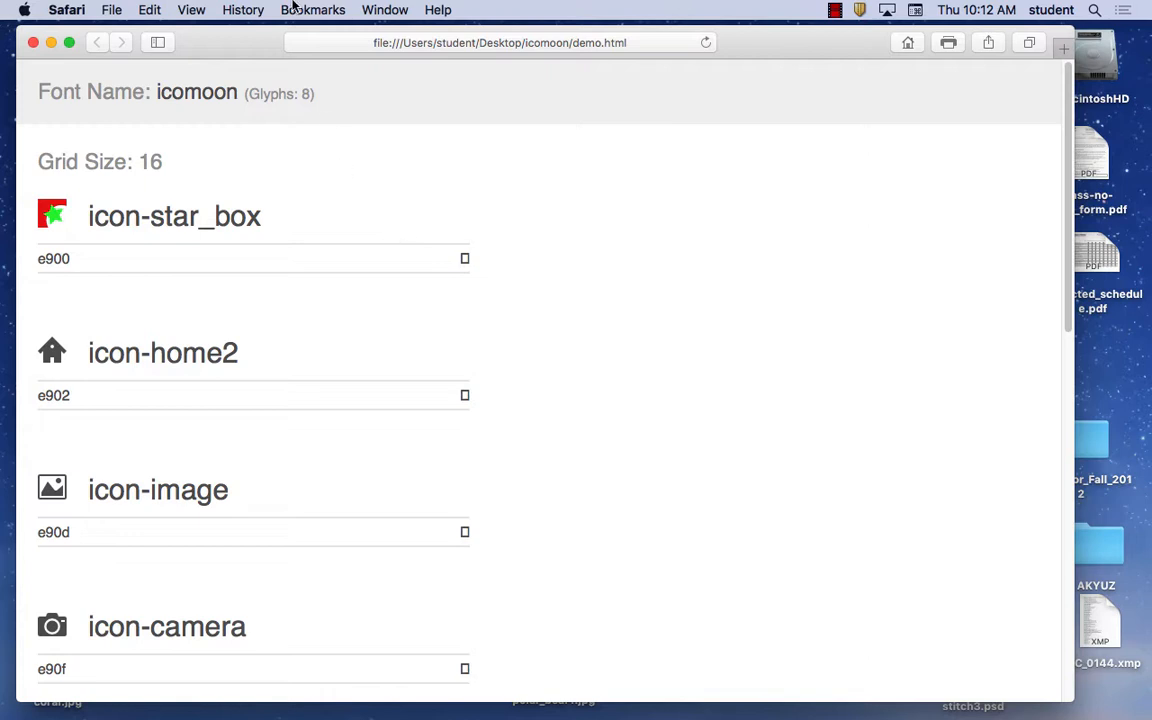
{"action": "left_click", "coordinate": [66, 10]}
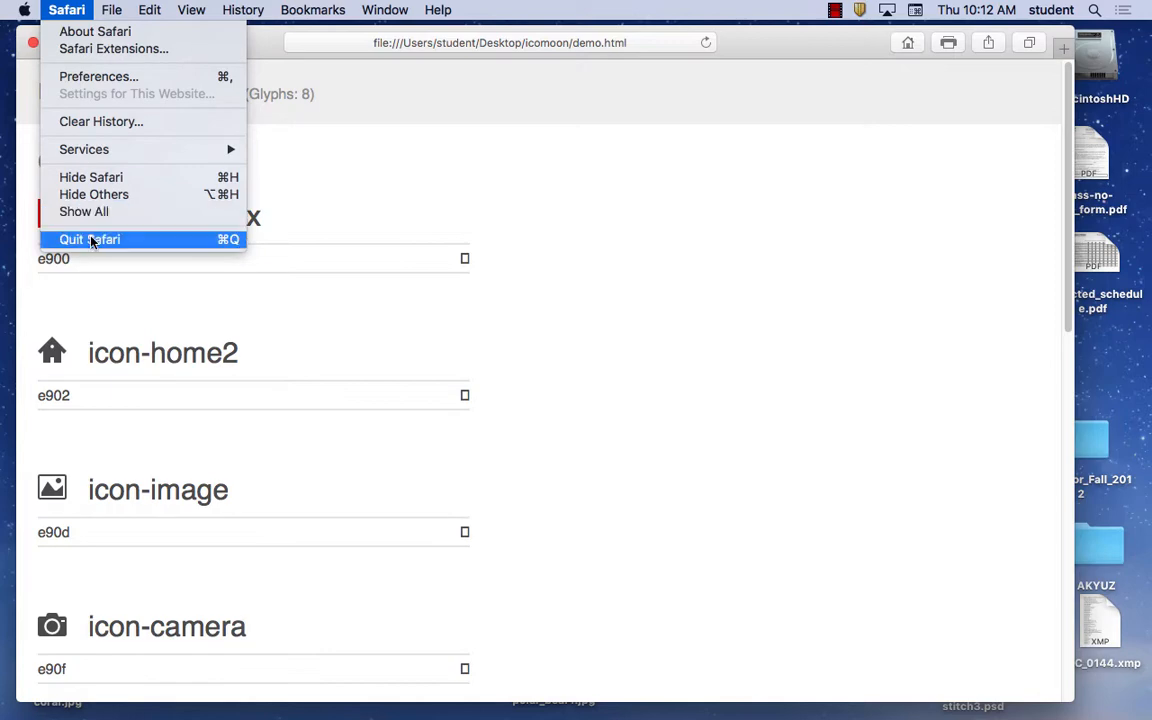
{"action": "left_click", "coordinate": [90, 237]}
Step: Open demo.html from the icomoon folder with Firefox
{"action": "right_click", "coordinate": [407, 203]}
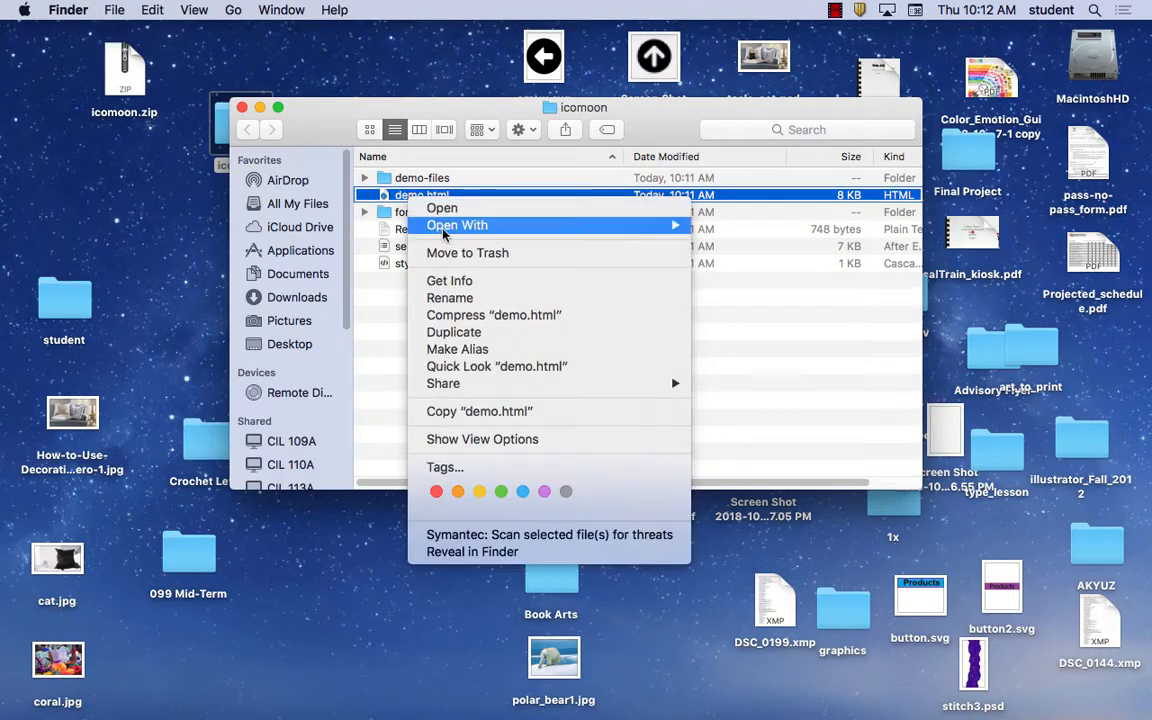
{"action": "mouse_move", "coordinate": [470, 225]}
{"action": "left_click", "coordinate": [770, 277]}
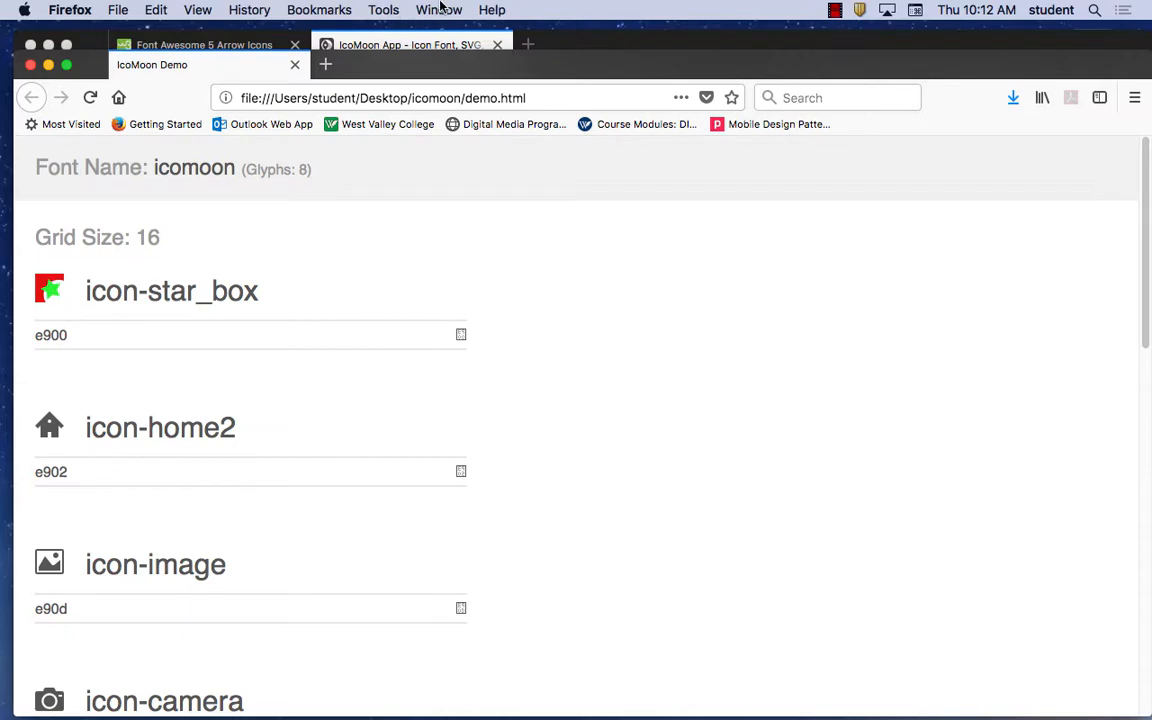
Step: Examine the page source of demo.html, including its stylesheet links and icon classes, and close the source and demo tabs
{"action": "left_click", "coordinate": [378, 10]}
{"action": "mouse_move", "coordinate": [411, 94]}
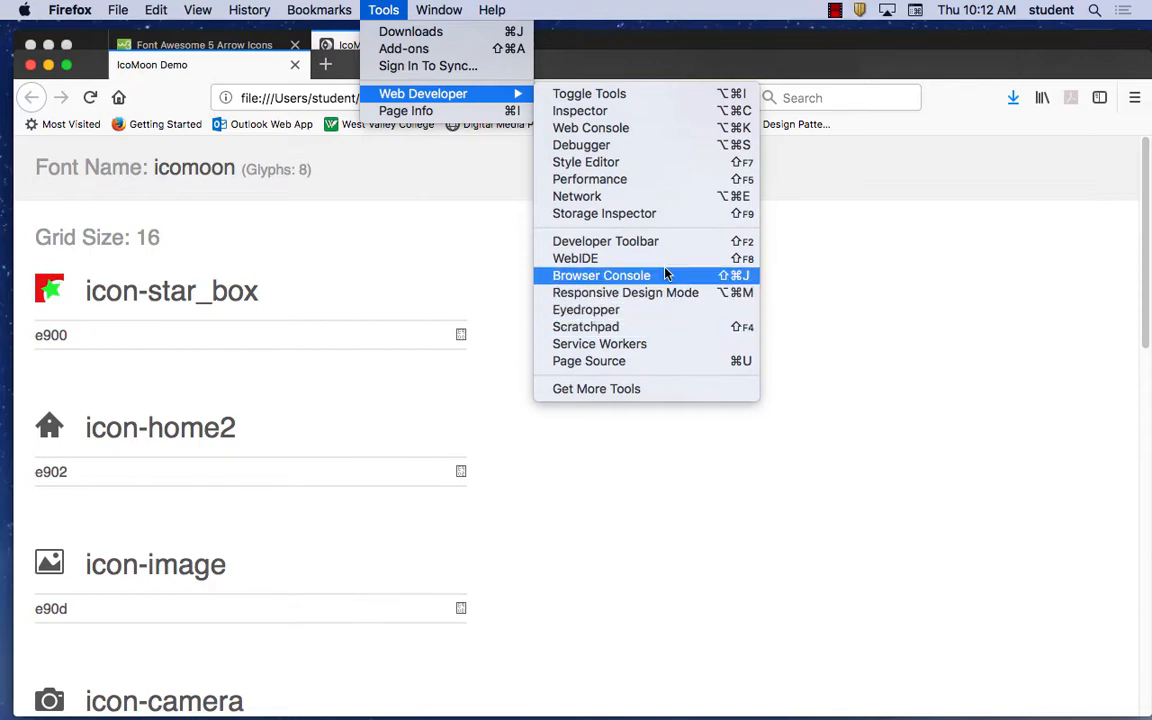
{"action": "left_click", "coordinate": [663, 363]}
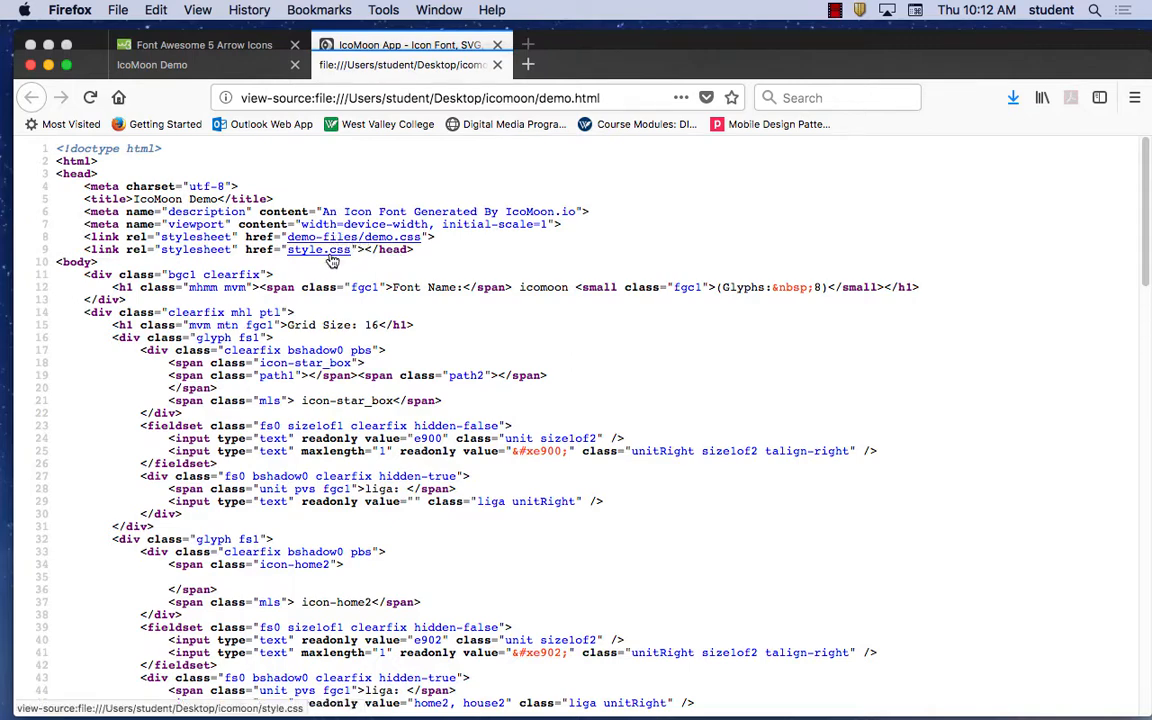
{"action": "left_click", "coordinate": [498, 66]}
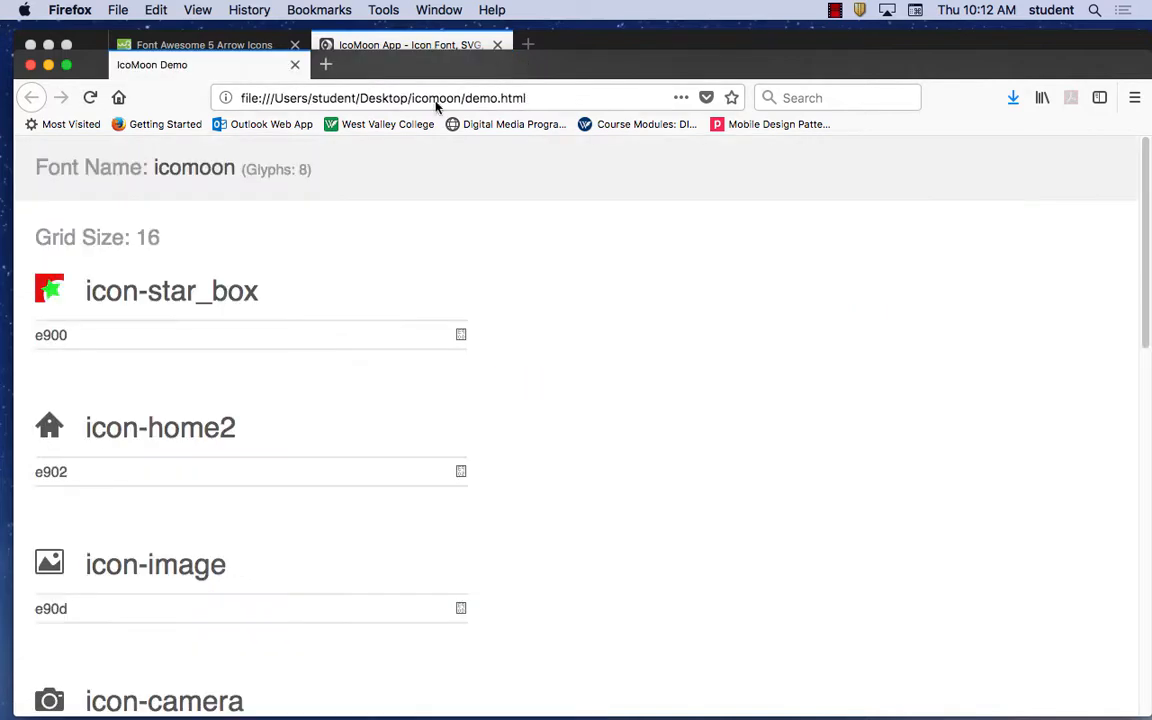
{"action": "left_click", "coordinate": [296, 67]}
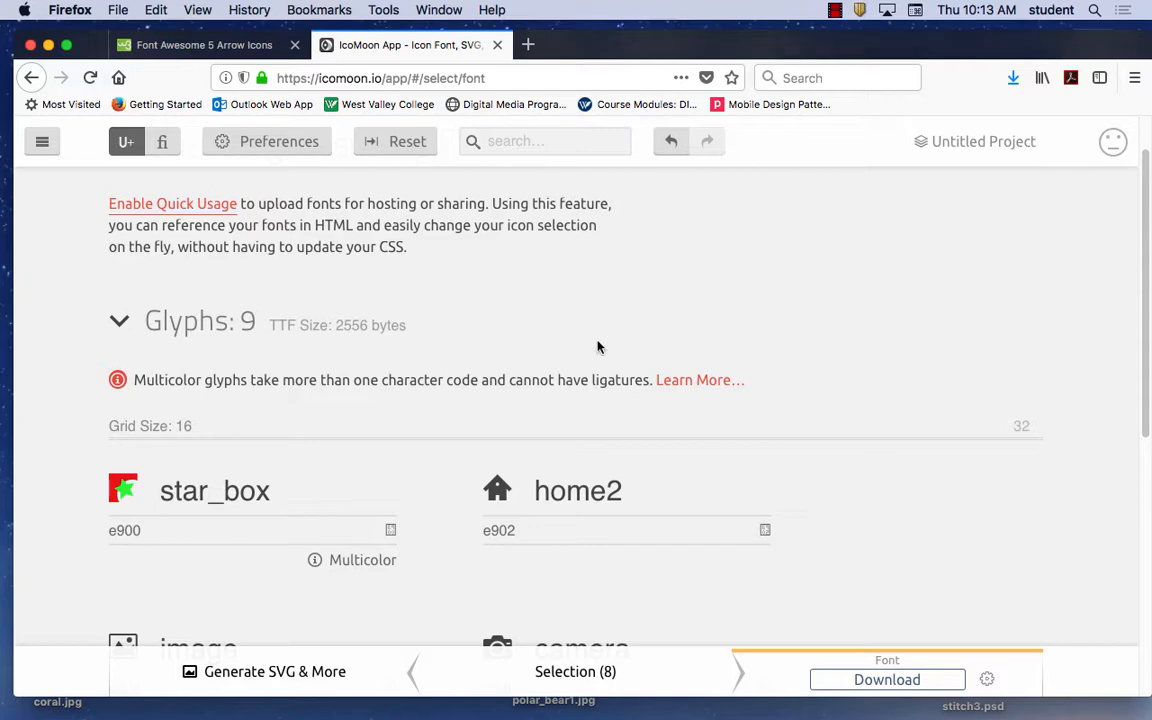
Step: Switch to Photoshop, select all anchor points of the bunny work path with the Direct Selection tool, and copy the path
{"action": "mouse_move", "coordinate": [481, 711]}
{"action": "left_click", "coordinate": [339, 690]}
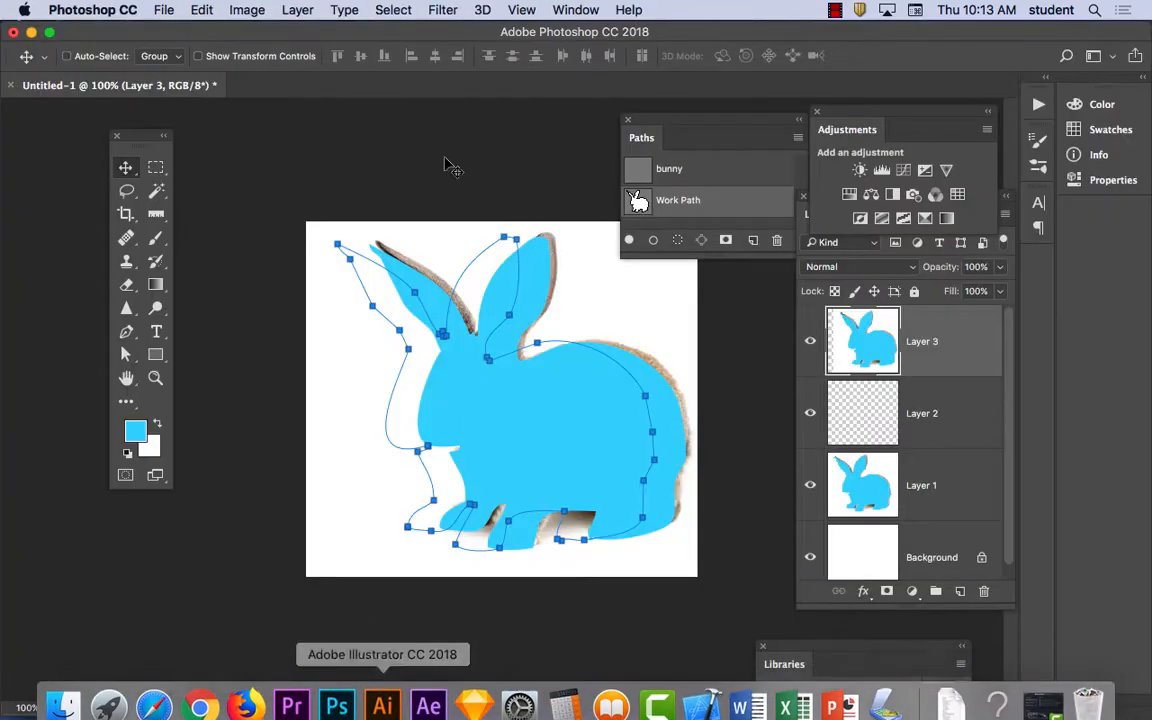
{"action": "left_click", "coordinate": [127, 333]}
{"action": "key", "text": "a"}
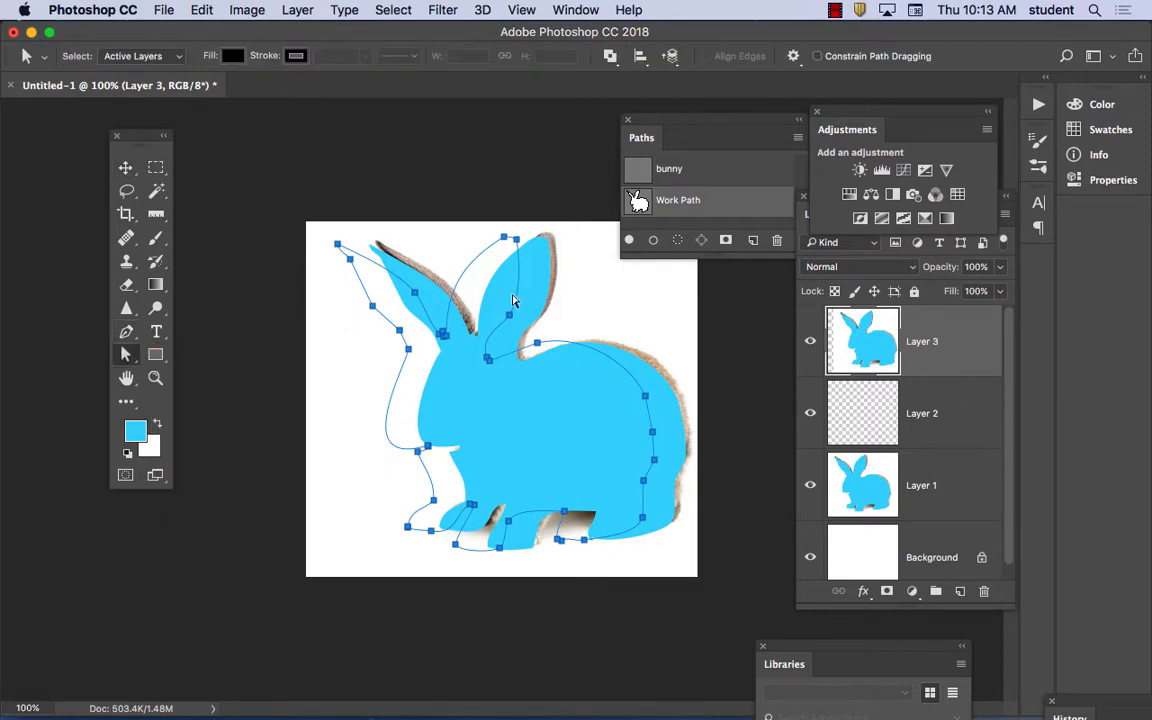
{"action": "left_click", "coordinate": [586, 288]}
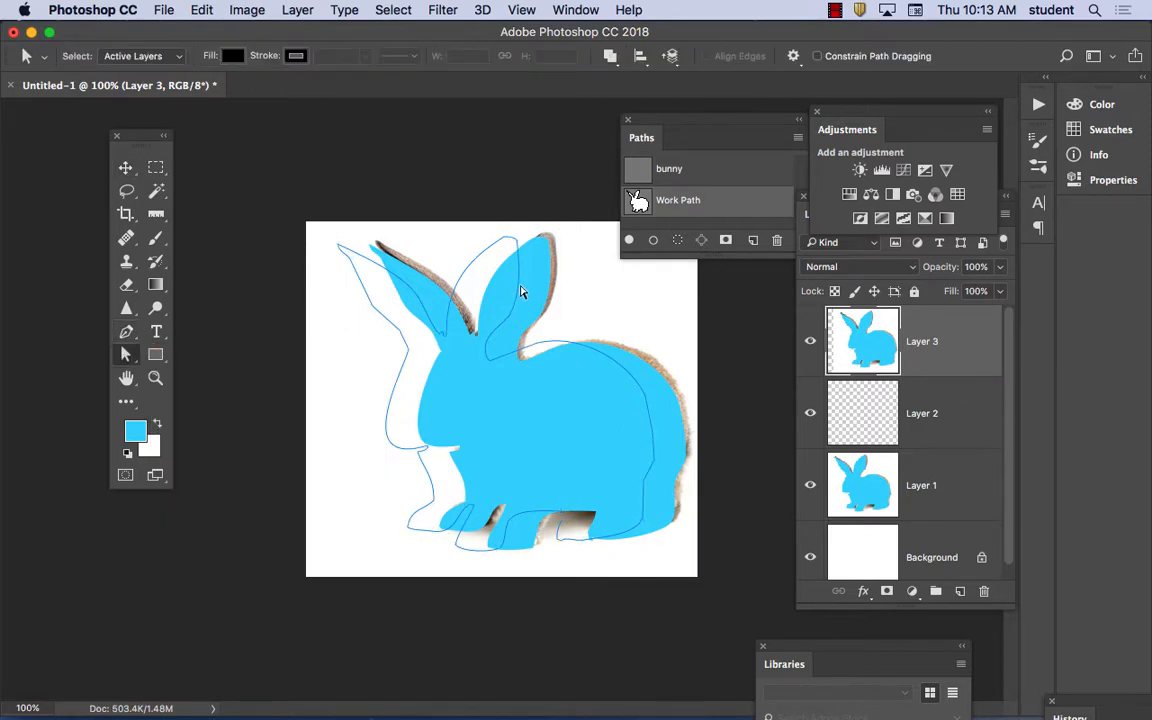
{"action": "left_click", "coordinate": [520, 290]}
{"action": "left_click", "coordinate": [594, 291]}
{"action": "left_click", "coordinate": [520, 288]}
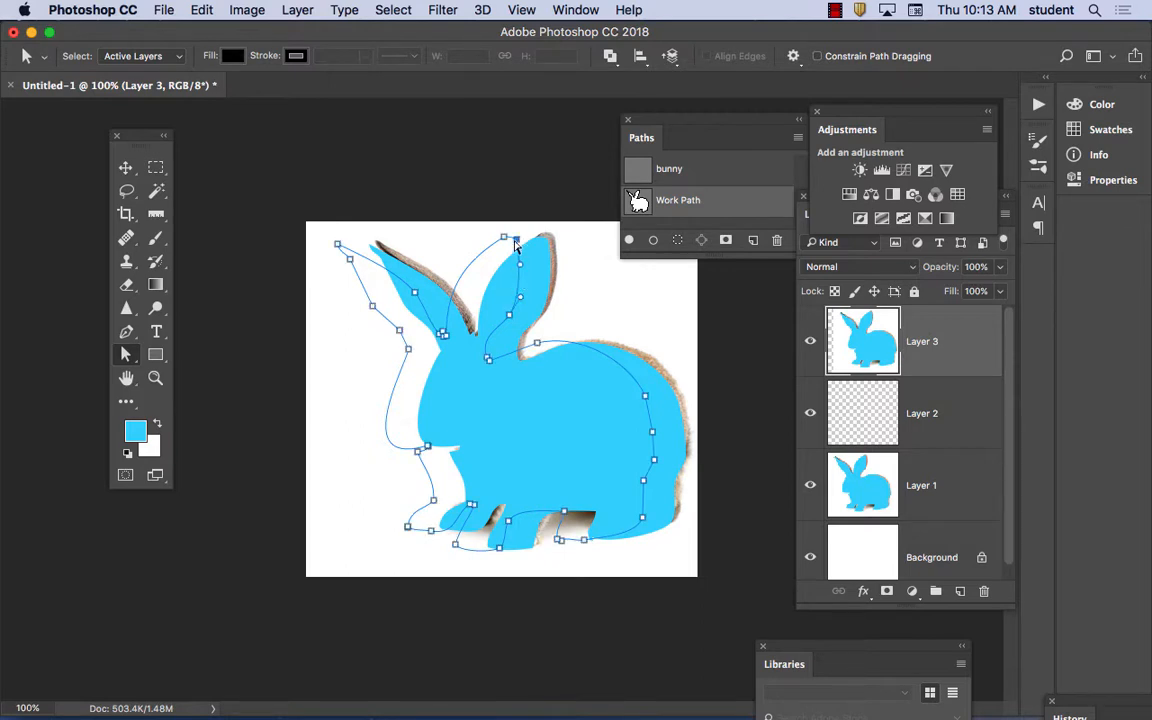
{"action": "left_click", "coordinate": [505, 238]}
{"action": "left_click_drag", "start_coordinate": [315, 221], "coordinate": [686, 560]}
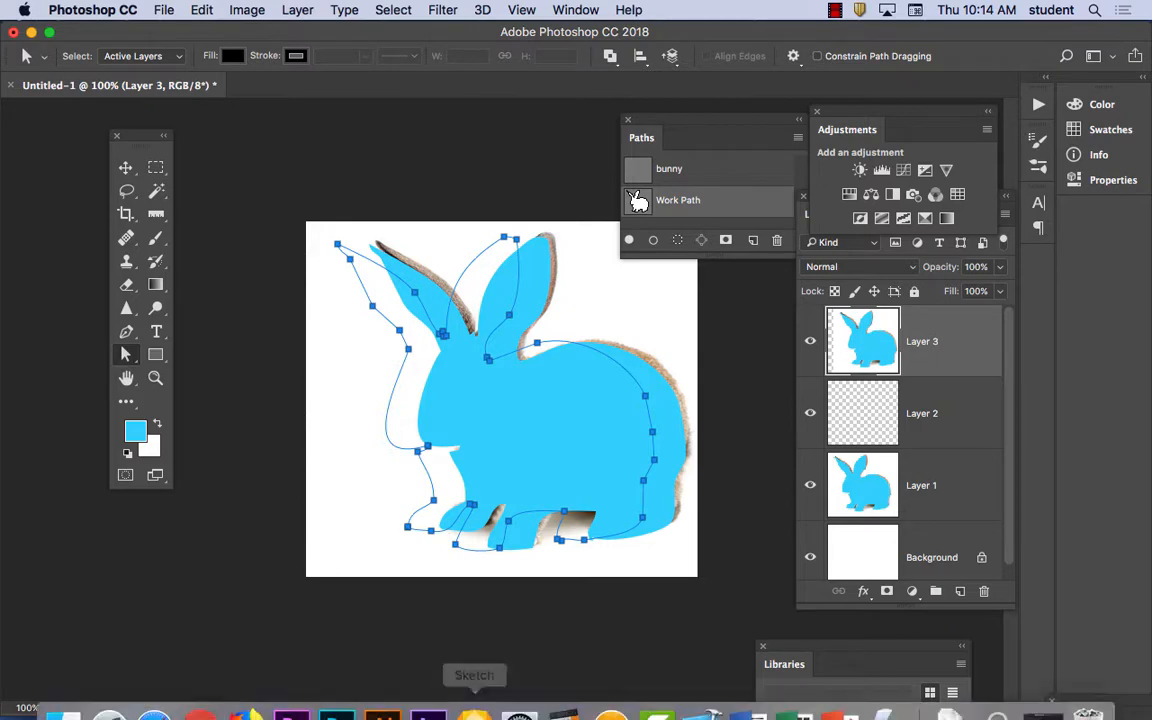
Step: Create a 792 x 1224 pt Tabloid document in Illustrator and paste the bunny path as a Compound Shape
{"action": "left_click", "coordinate": [385, 692]}
{"action": "left_click", "coordinate": [158, 10]}
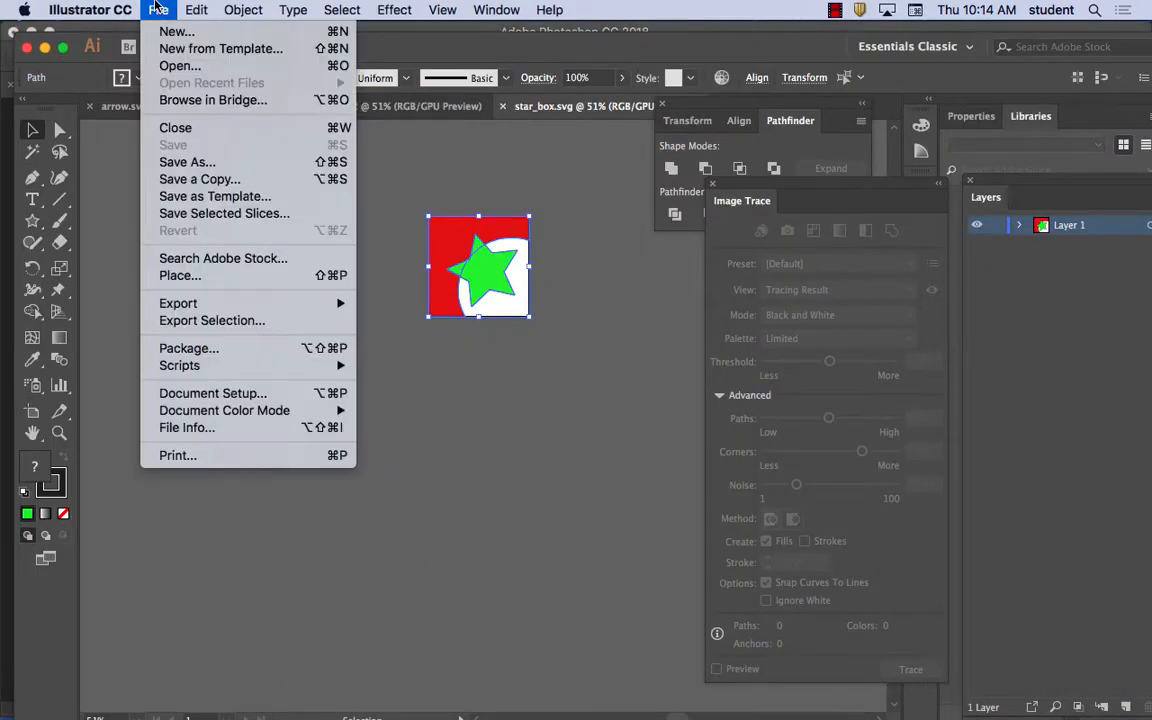
{"action": "left_click", "coordinate": [150, 29]}
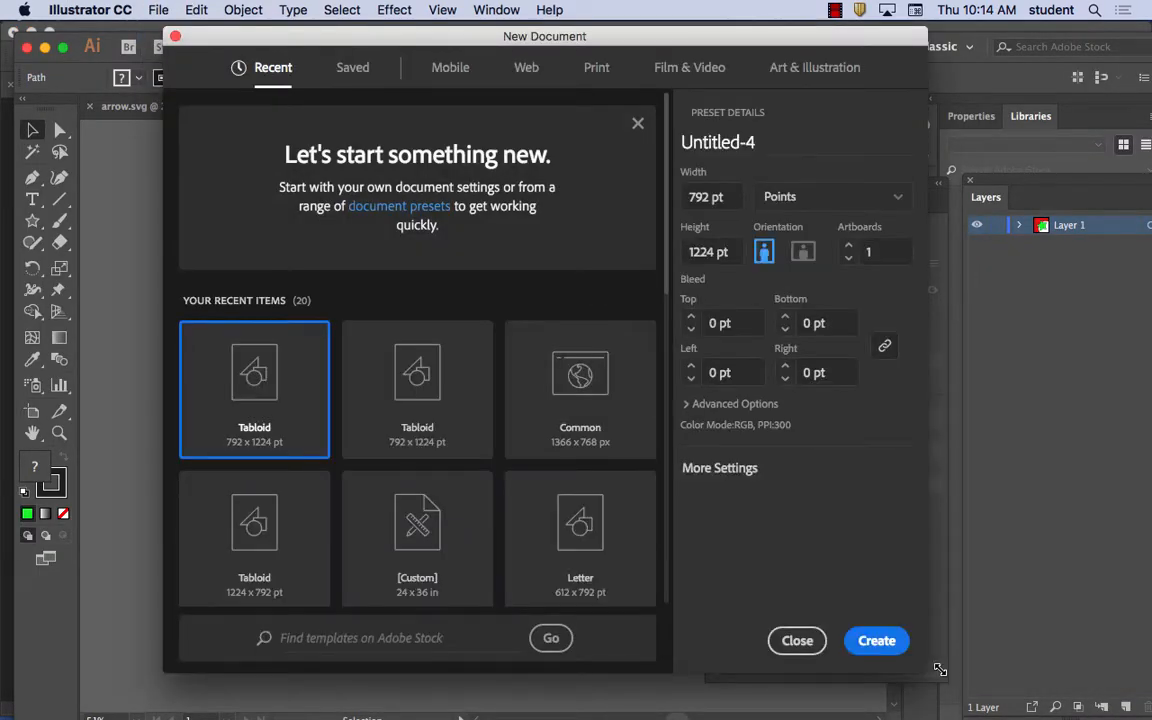
{"action": "key", "text": "Return"}
{"action": "key", "text": "super+v"}
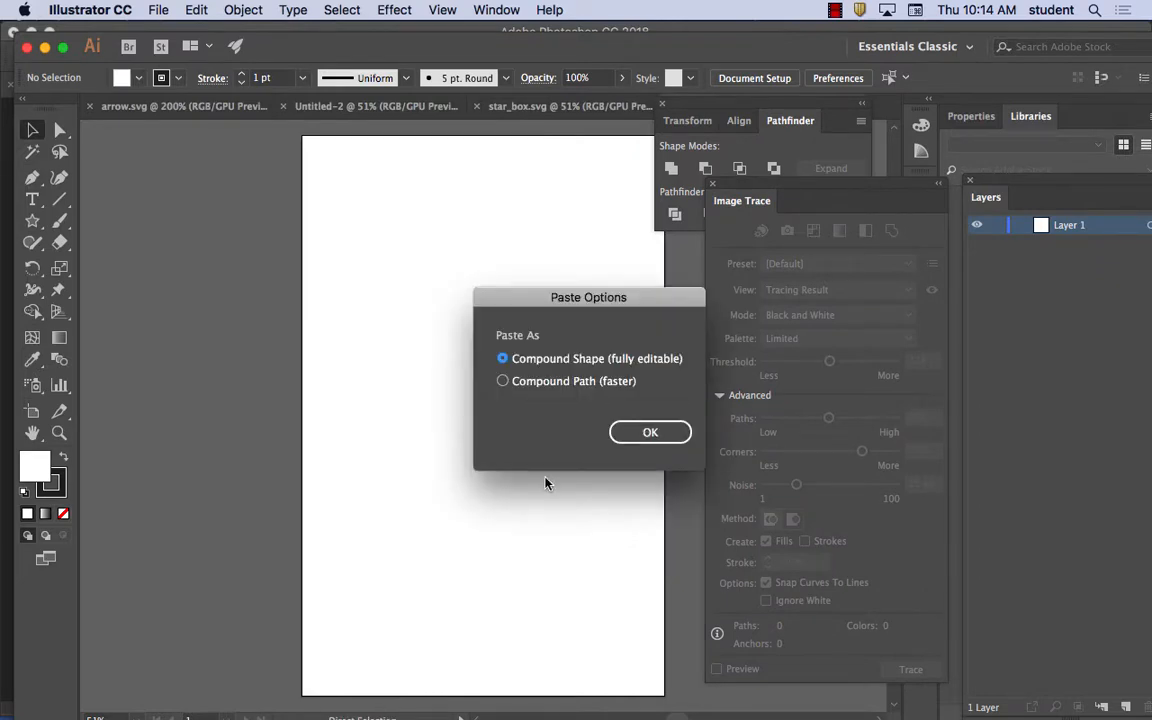
{"action": "left_click", "coordinate": [649, 431]}
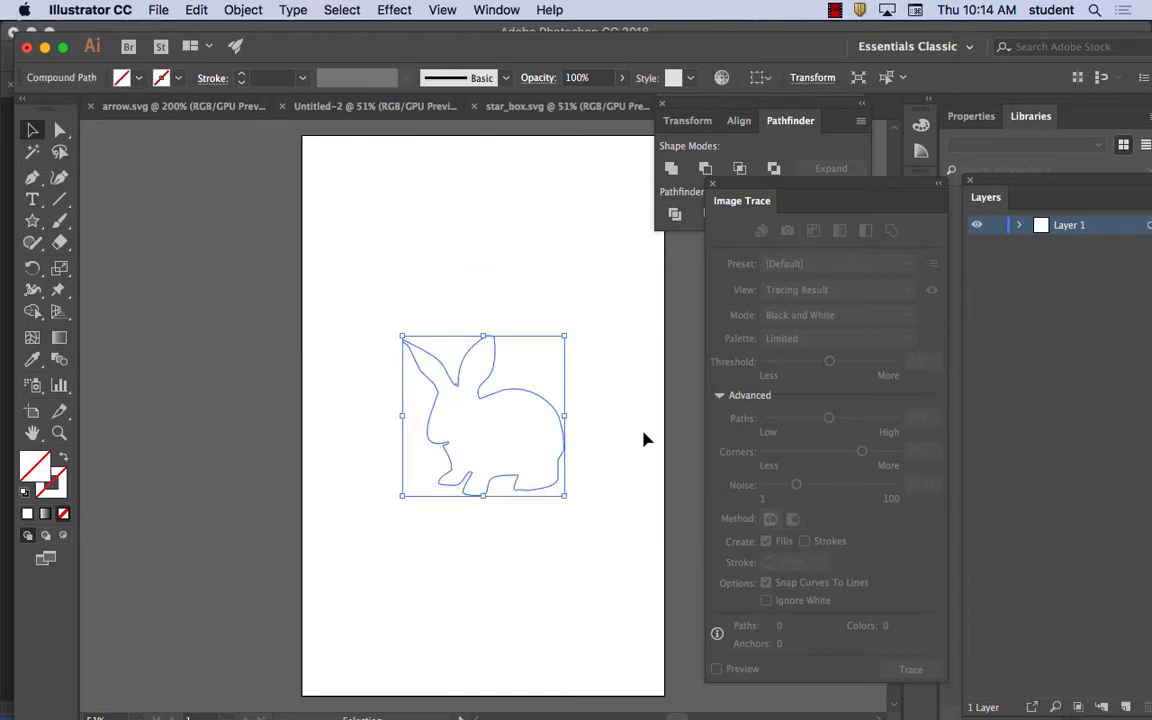
Step: Look back at the selected work path and selection tool in Photoshop, and return to Illustrator
{"action": "mouse_move", "coordinate": [565, 690]}
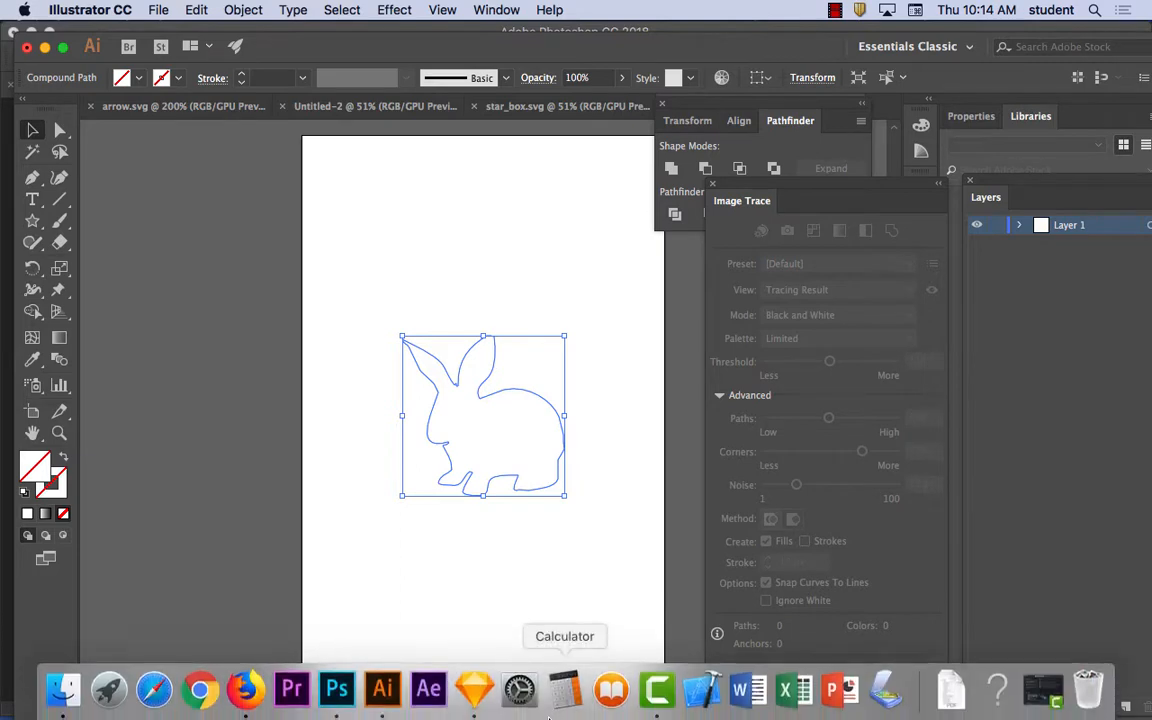
{"action": "left_click", "coordinate": [337, 690]}
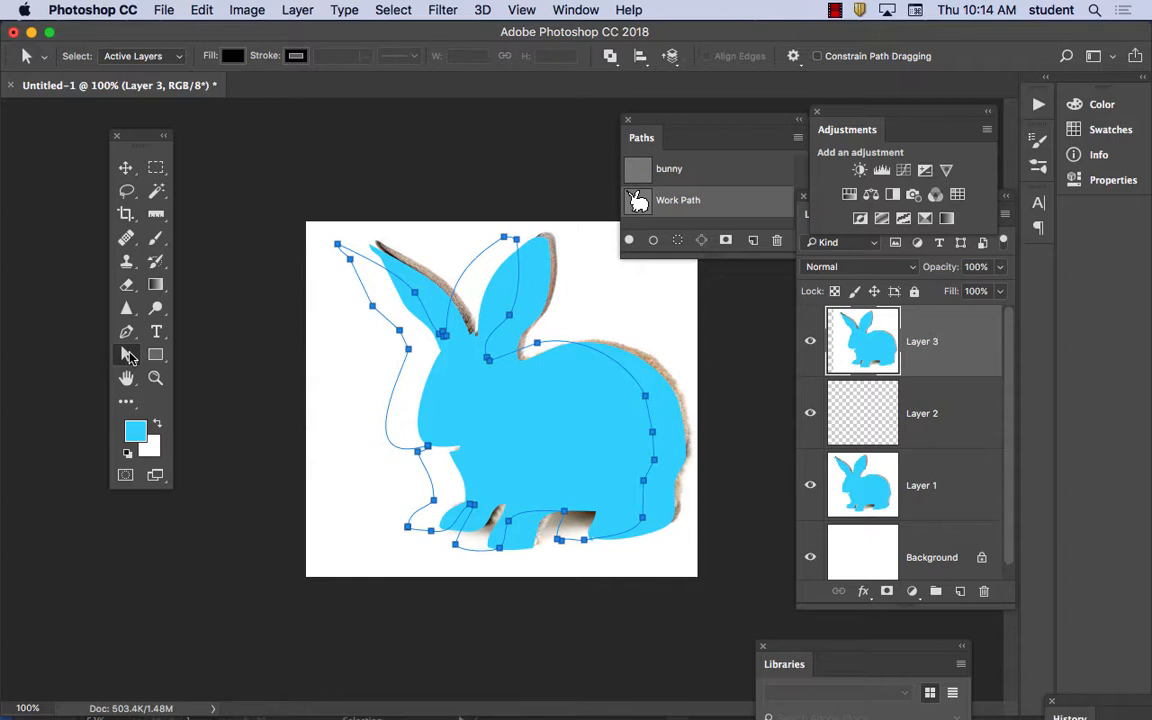
{"action": "left_click", "coordinate": [380, 690]}
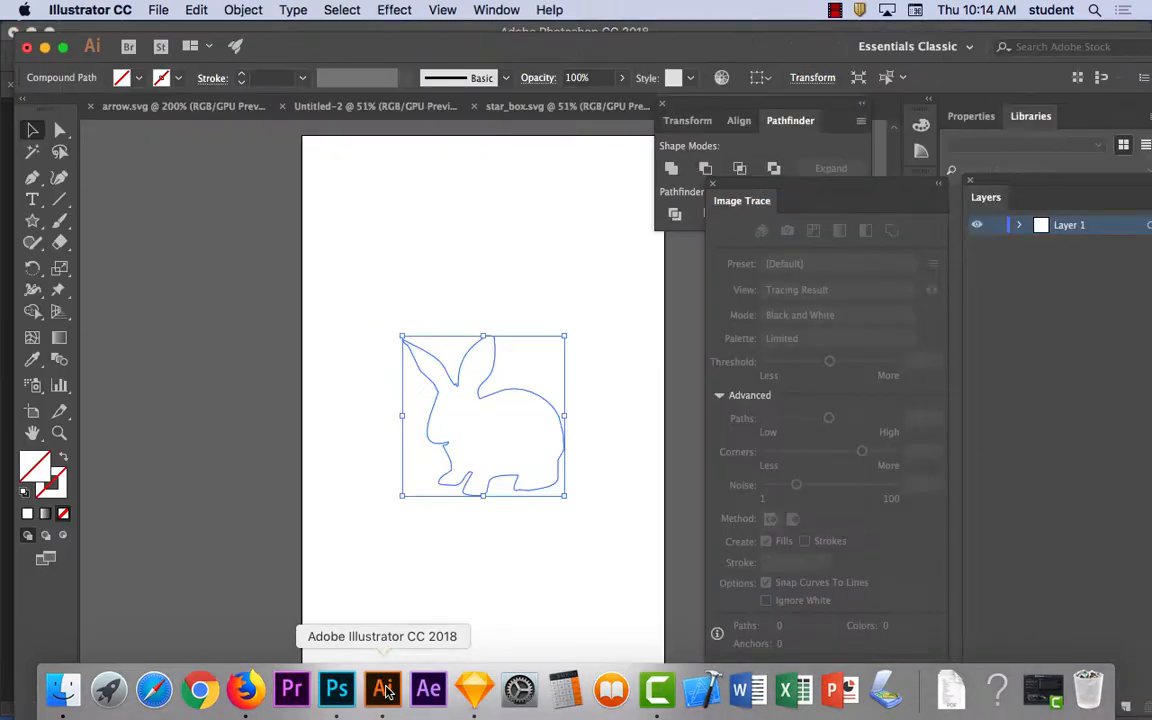
Step: Fill the pasted bunny shape with solid red and deselect it
{"action": "double_click", "coordinate": [56, 475]}
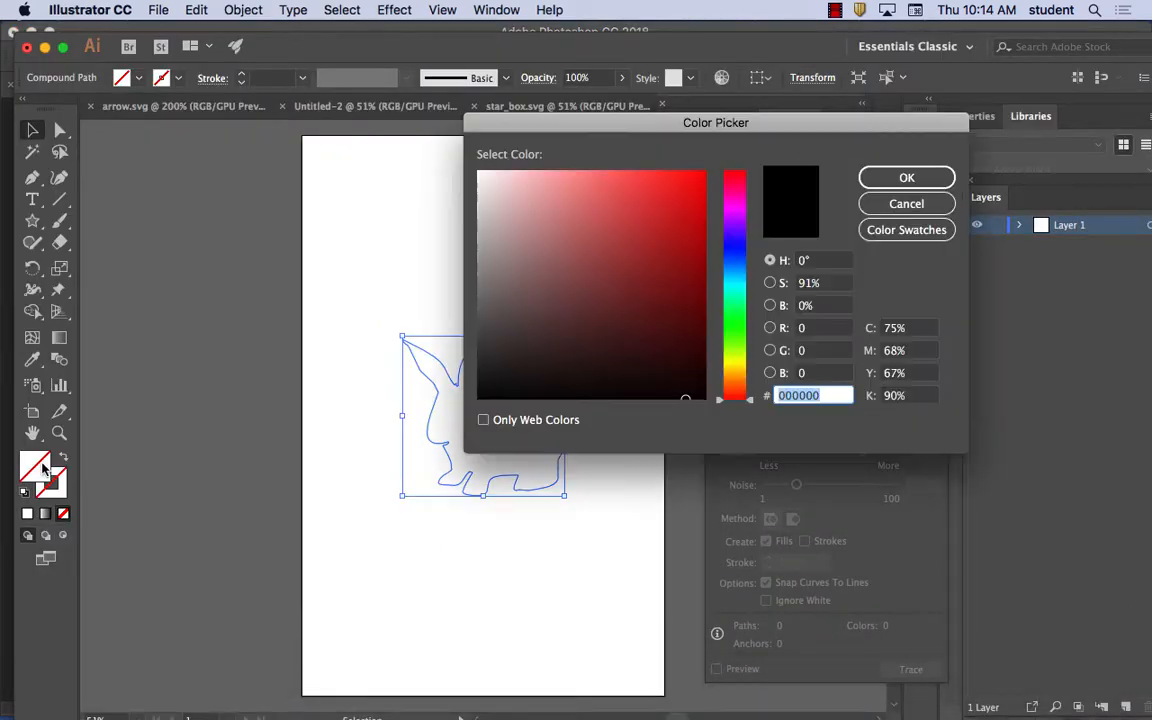
{"action": "left_click_drag", "start_coordinate": [655, 268], "coordinate": [680, 203]}
{"action": "left_click", "coordinate": [885, 177]}
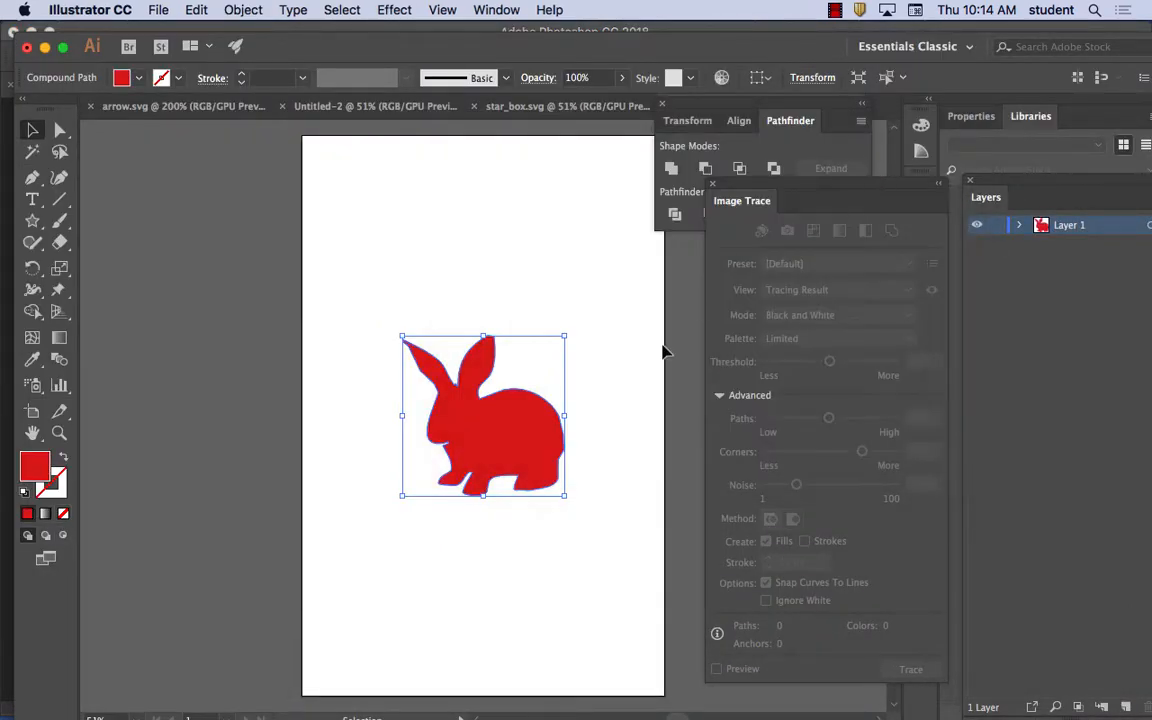
{"action": "left_click", "coordinate": [643, 365]}
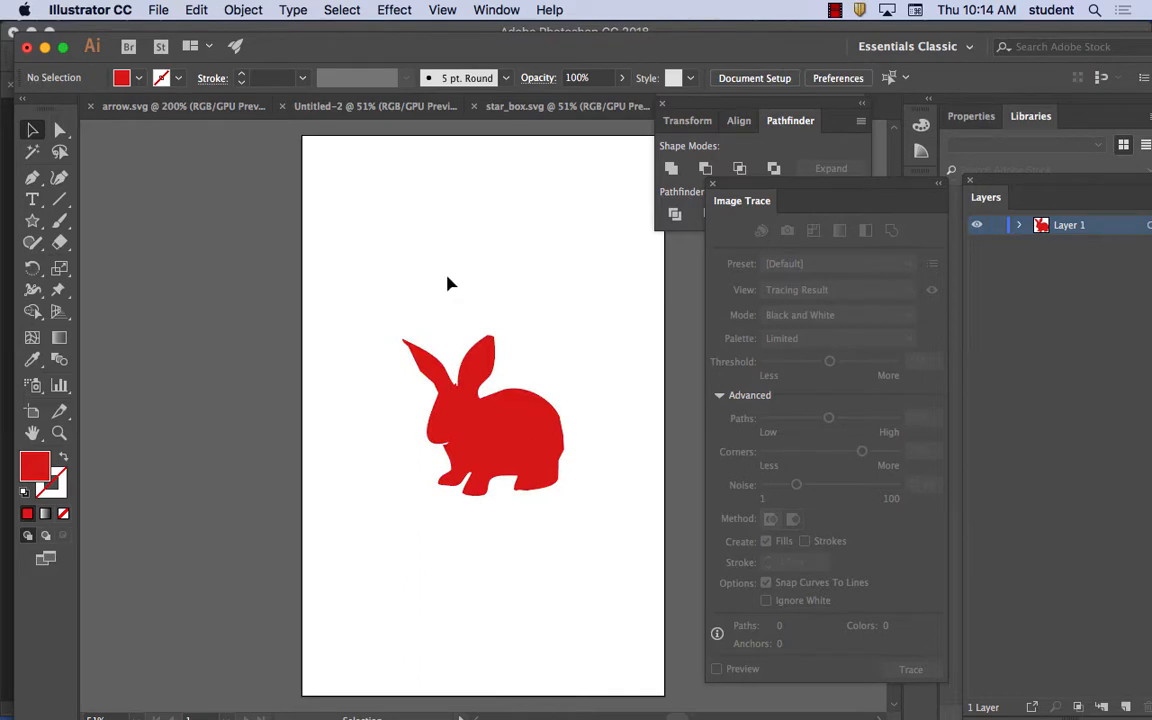